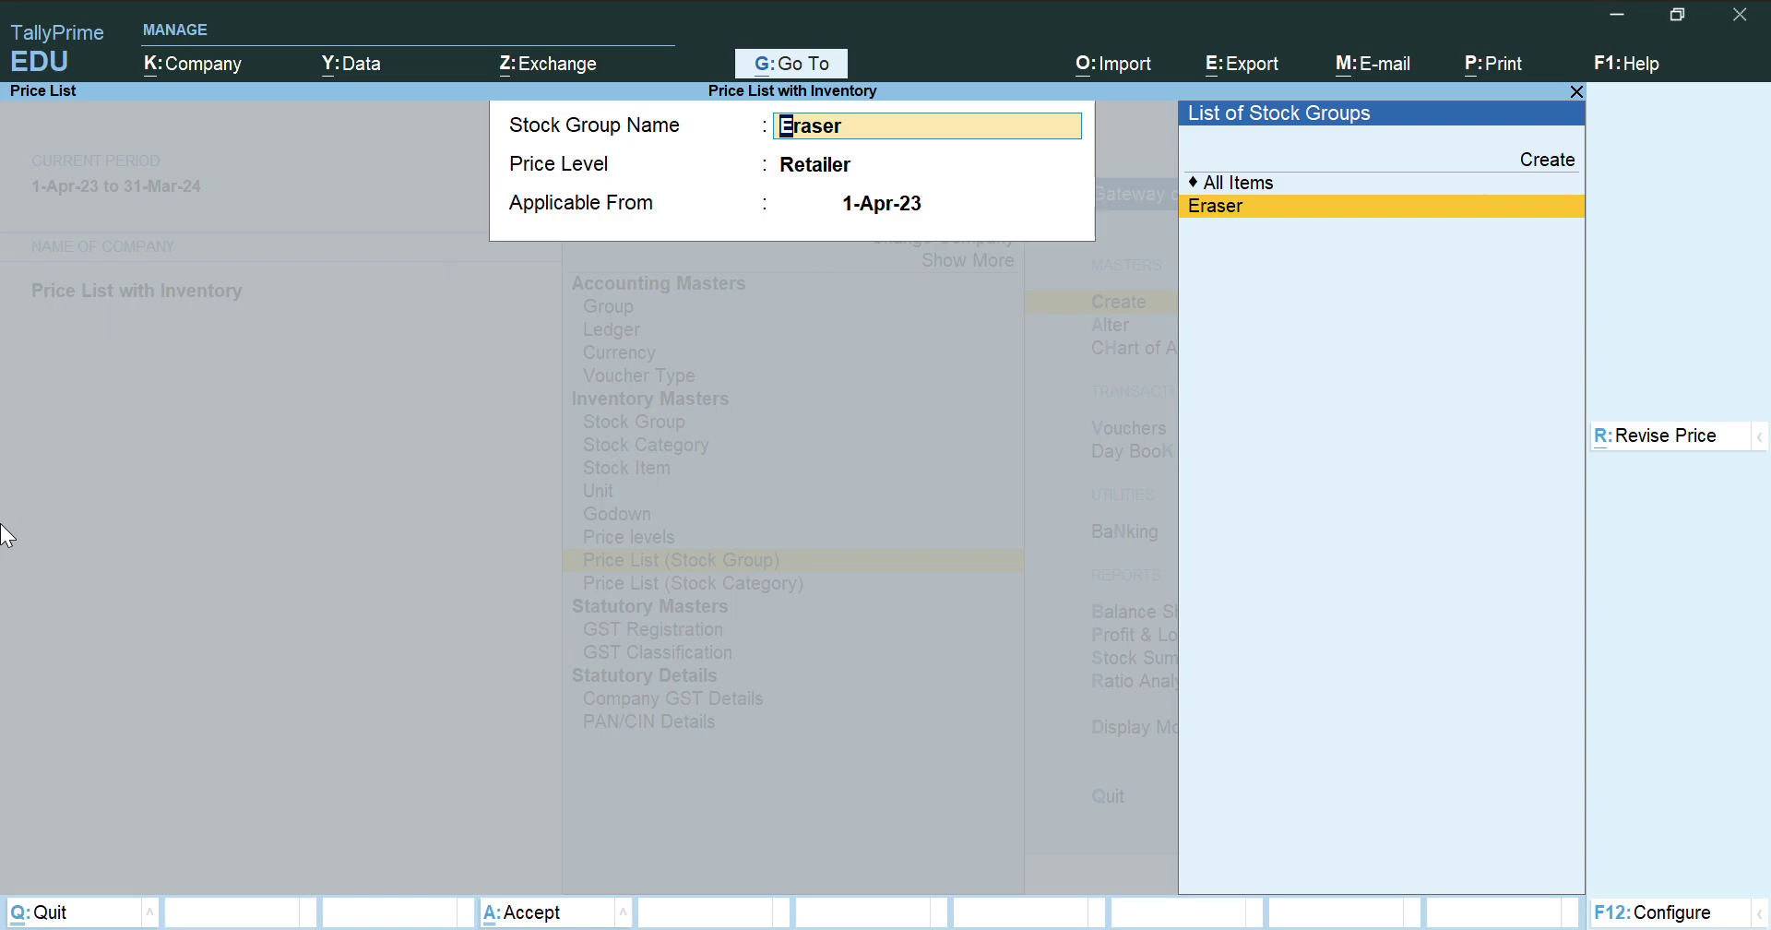
Leave the stock group price list without changes and open a new Sales voucher
key("BackSpace")
key("Escape")
key("Escape")
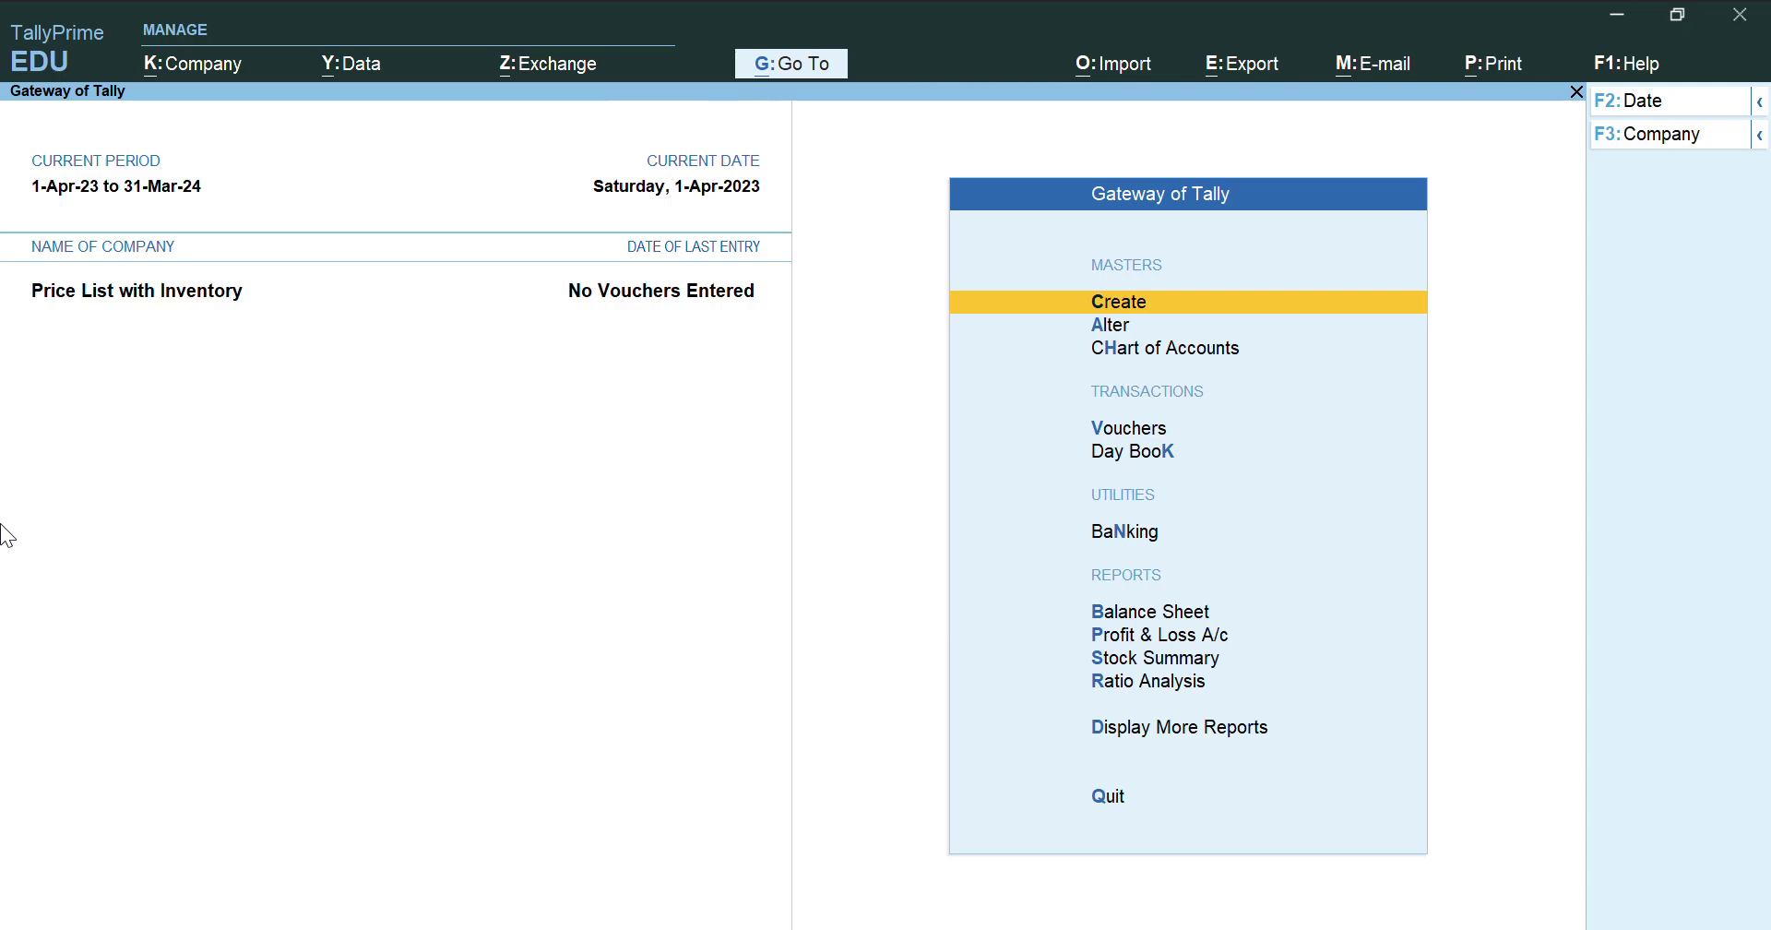
key("Down")
key("Down")
key("Down")
key("Return")
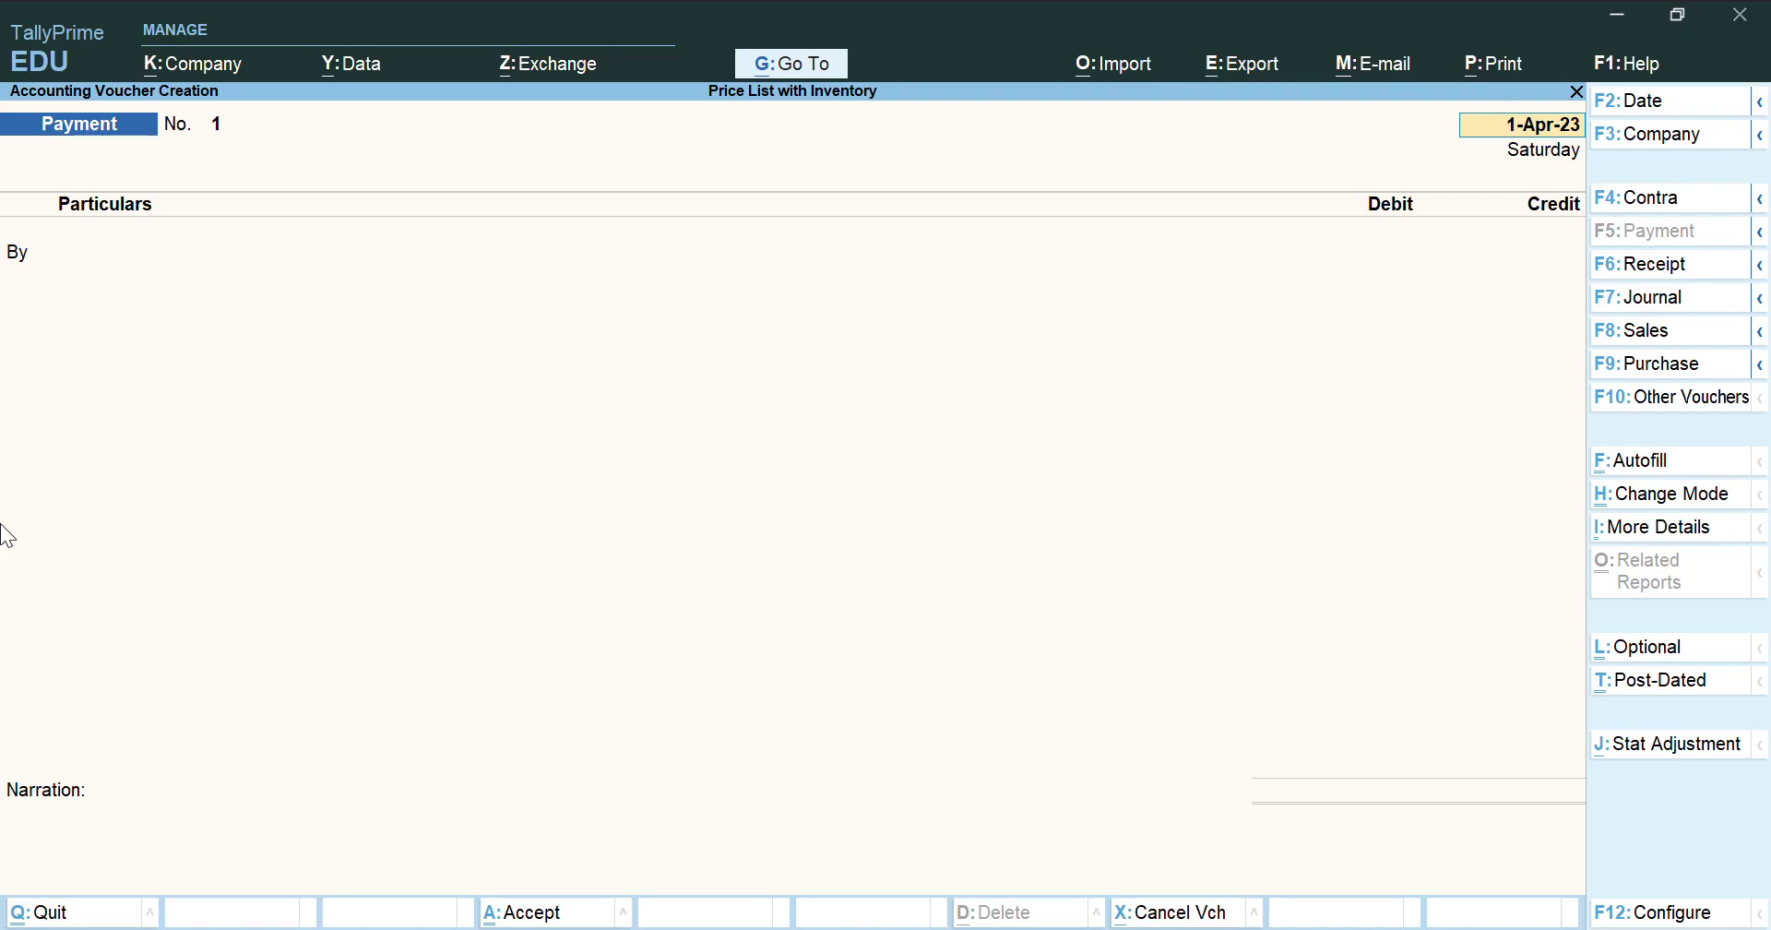
key("F8")
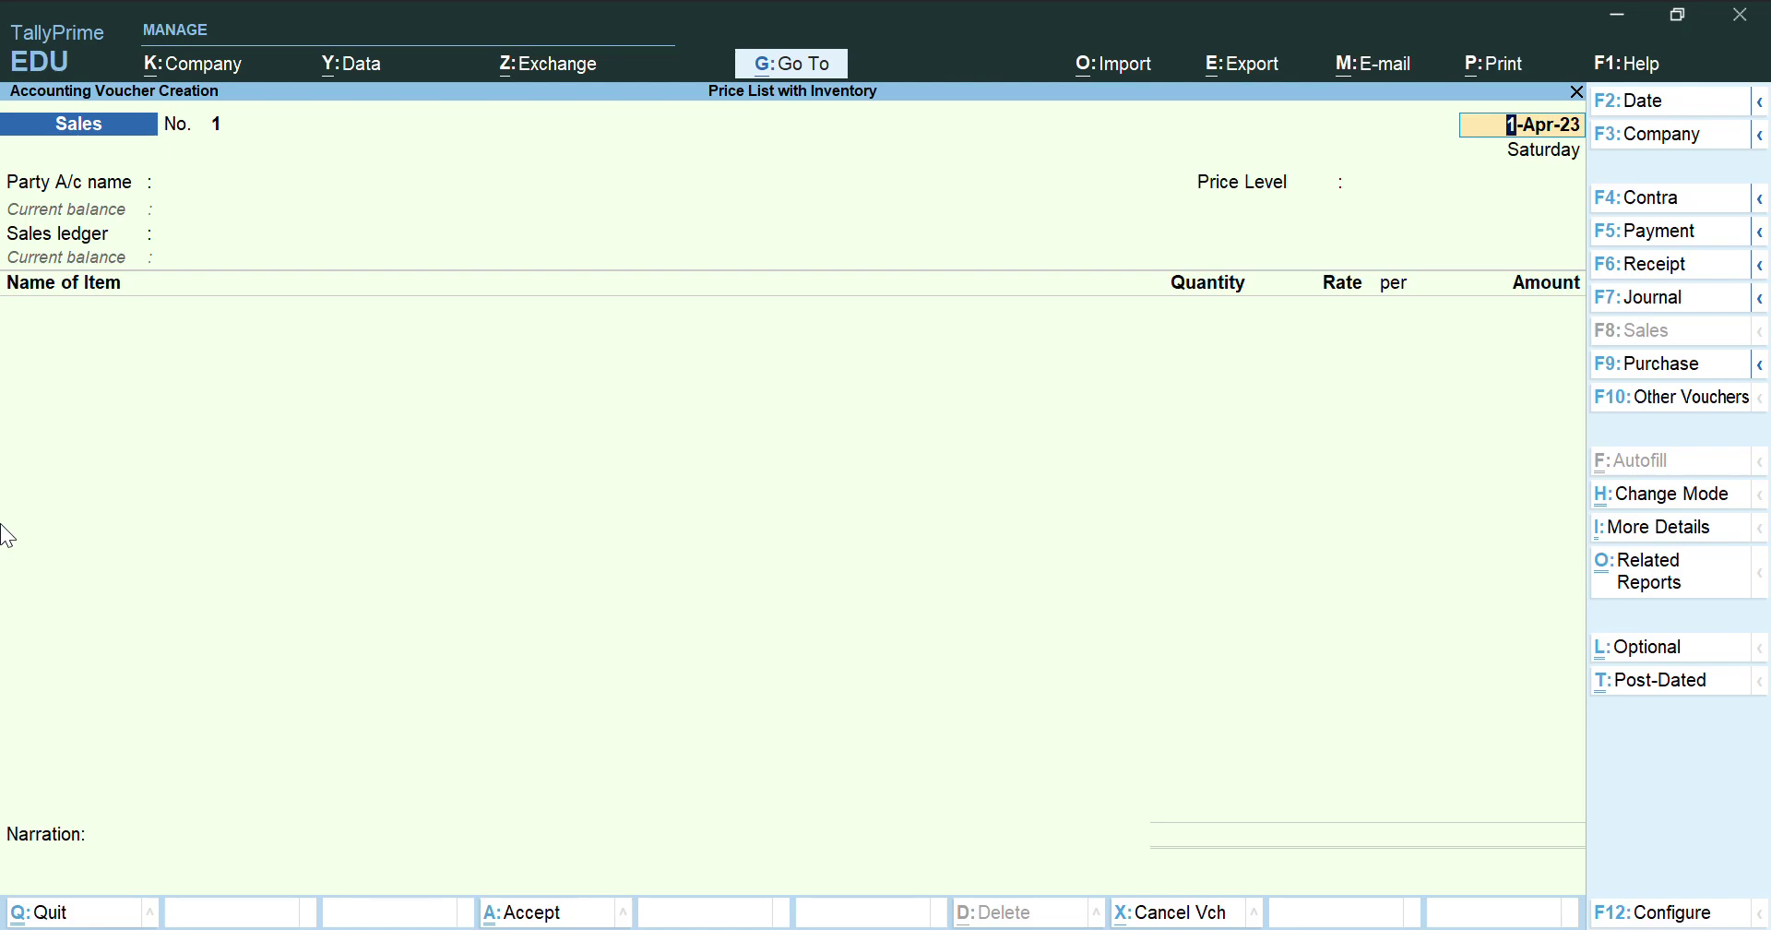
Enable the discount column in invoices in the company features
key("F11")
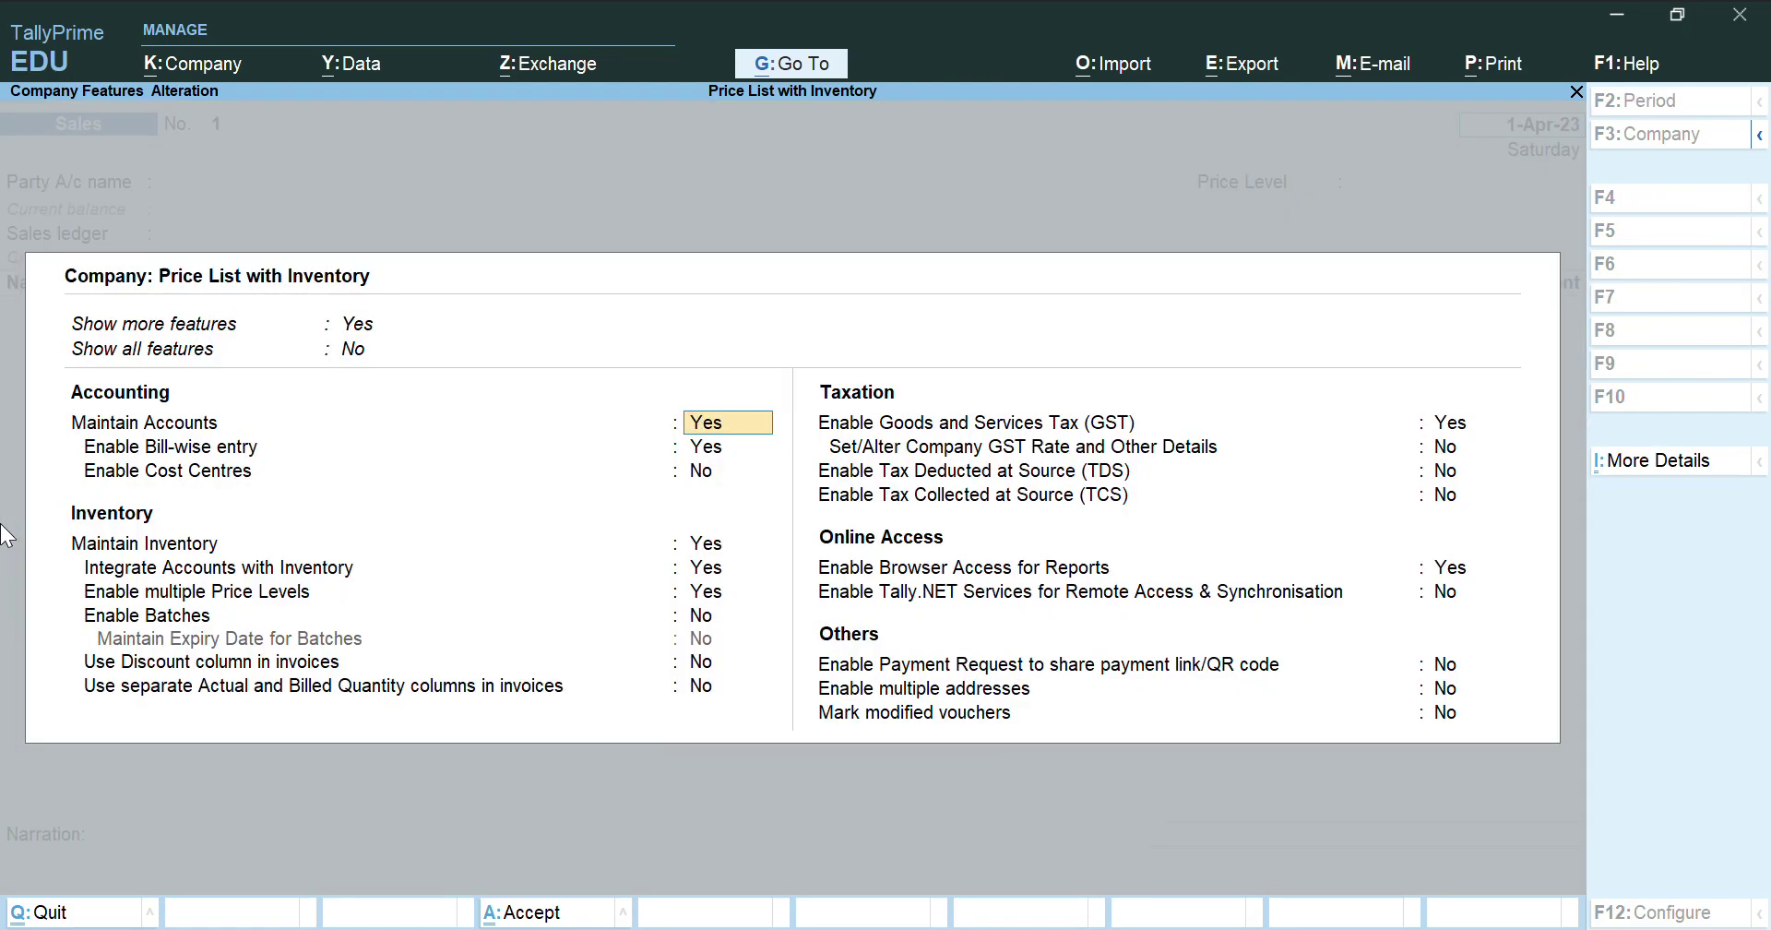
key("Return")
key("Return")
key("Return")
key("Return")
key("Return")
key("Return")
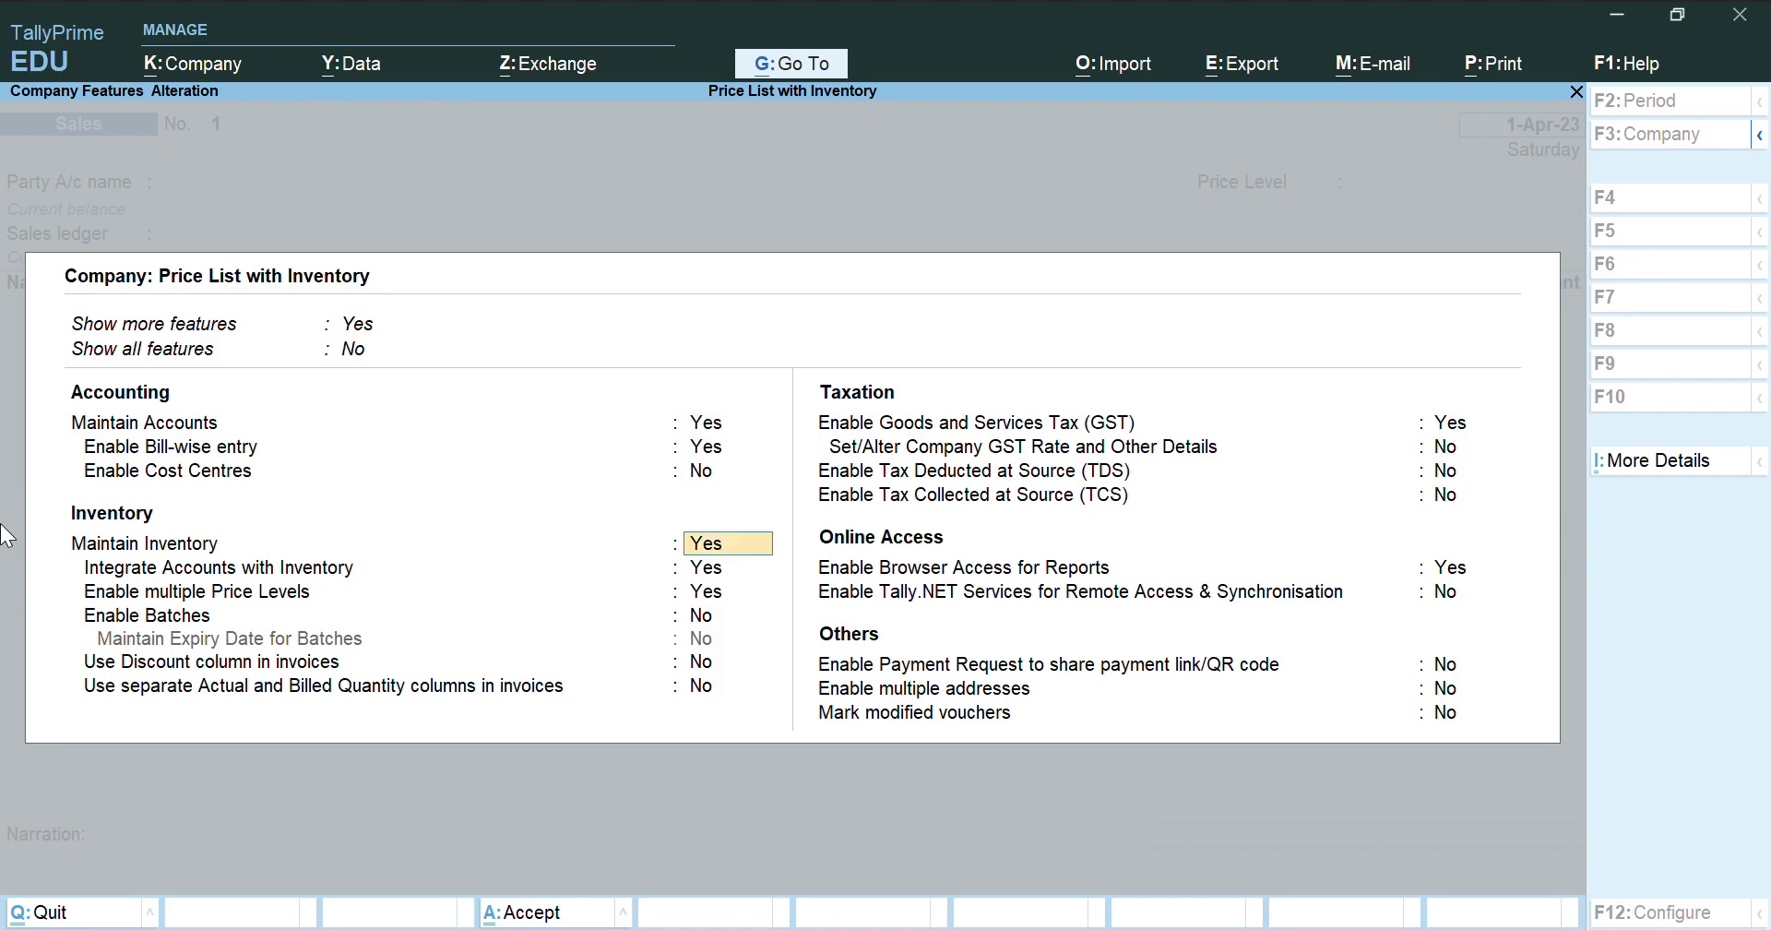
key("Return")
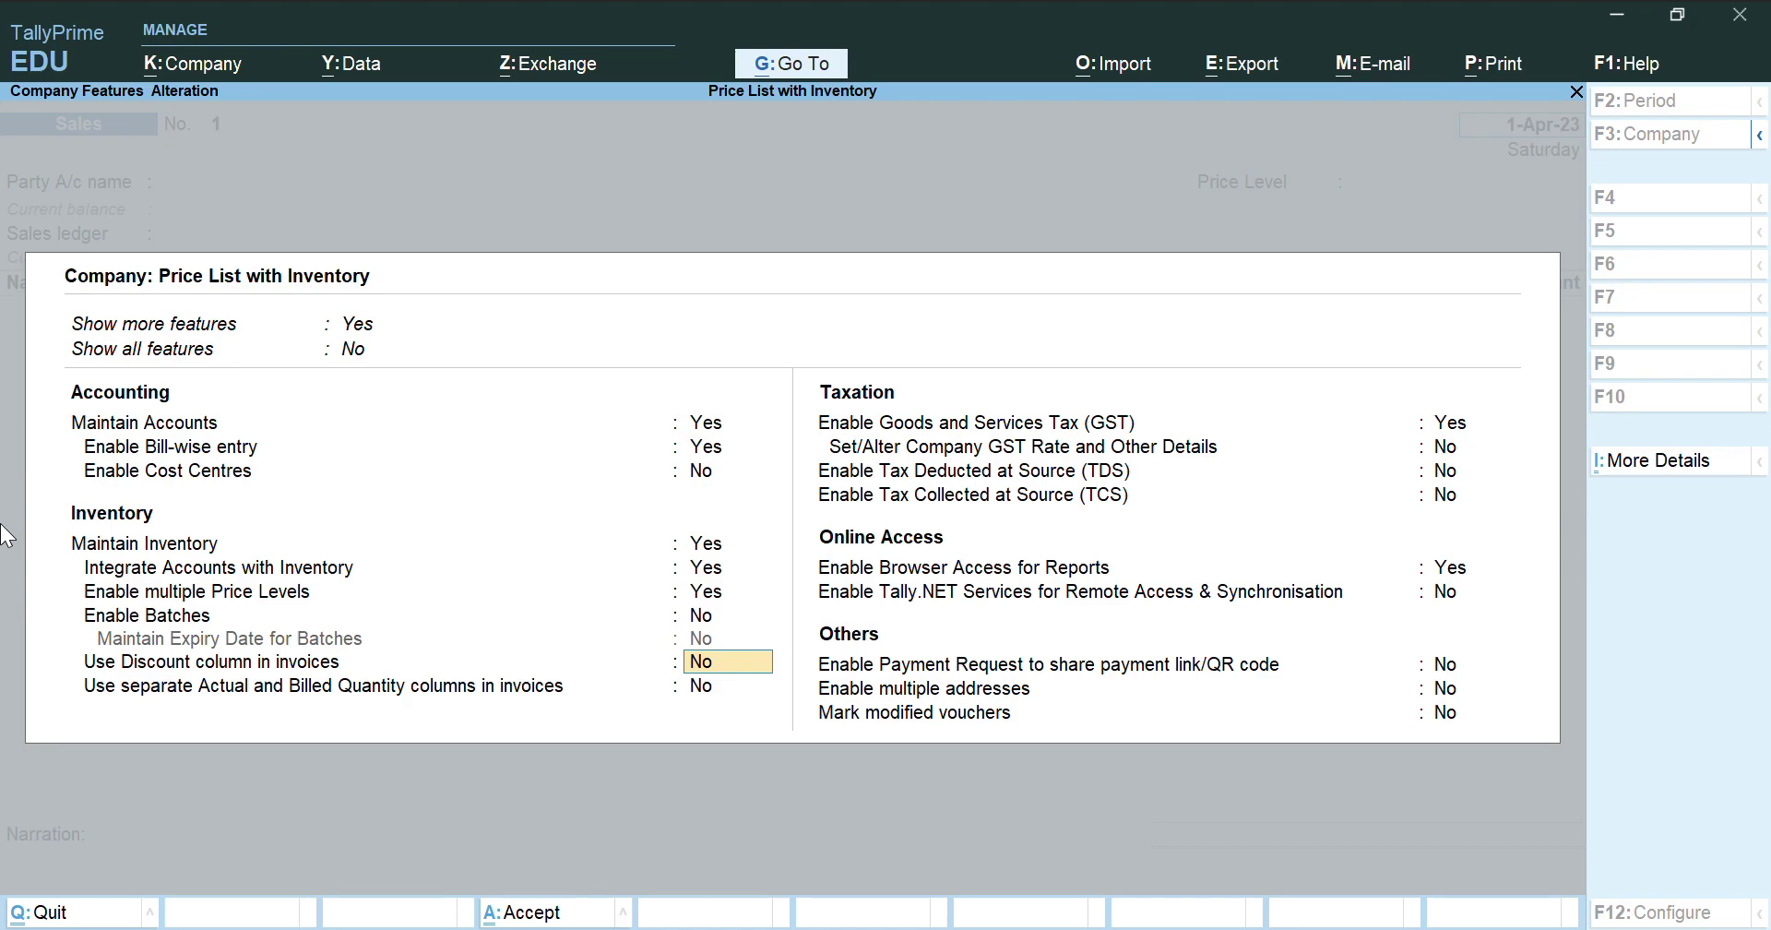
type("yes")
key("Return")
key("Return")
key("ctrl")
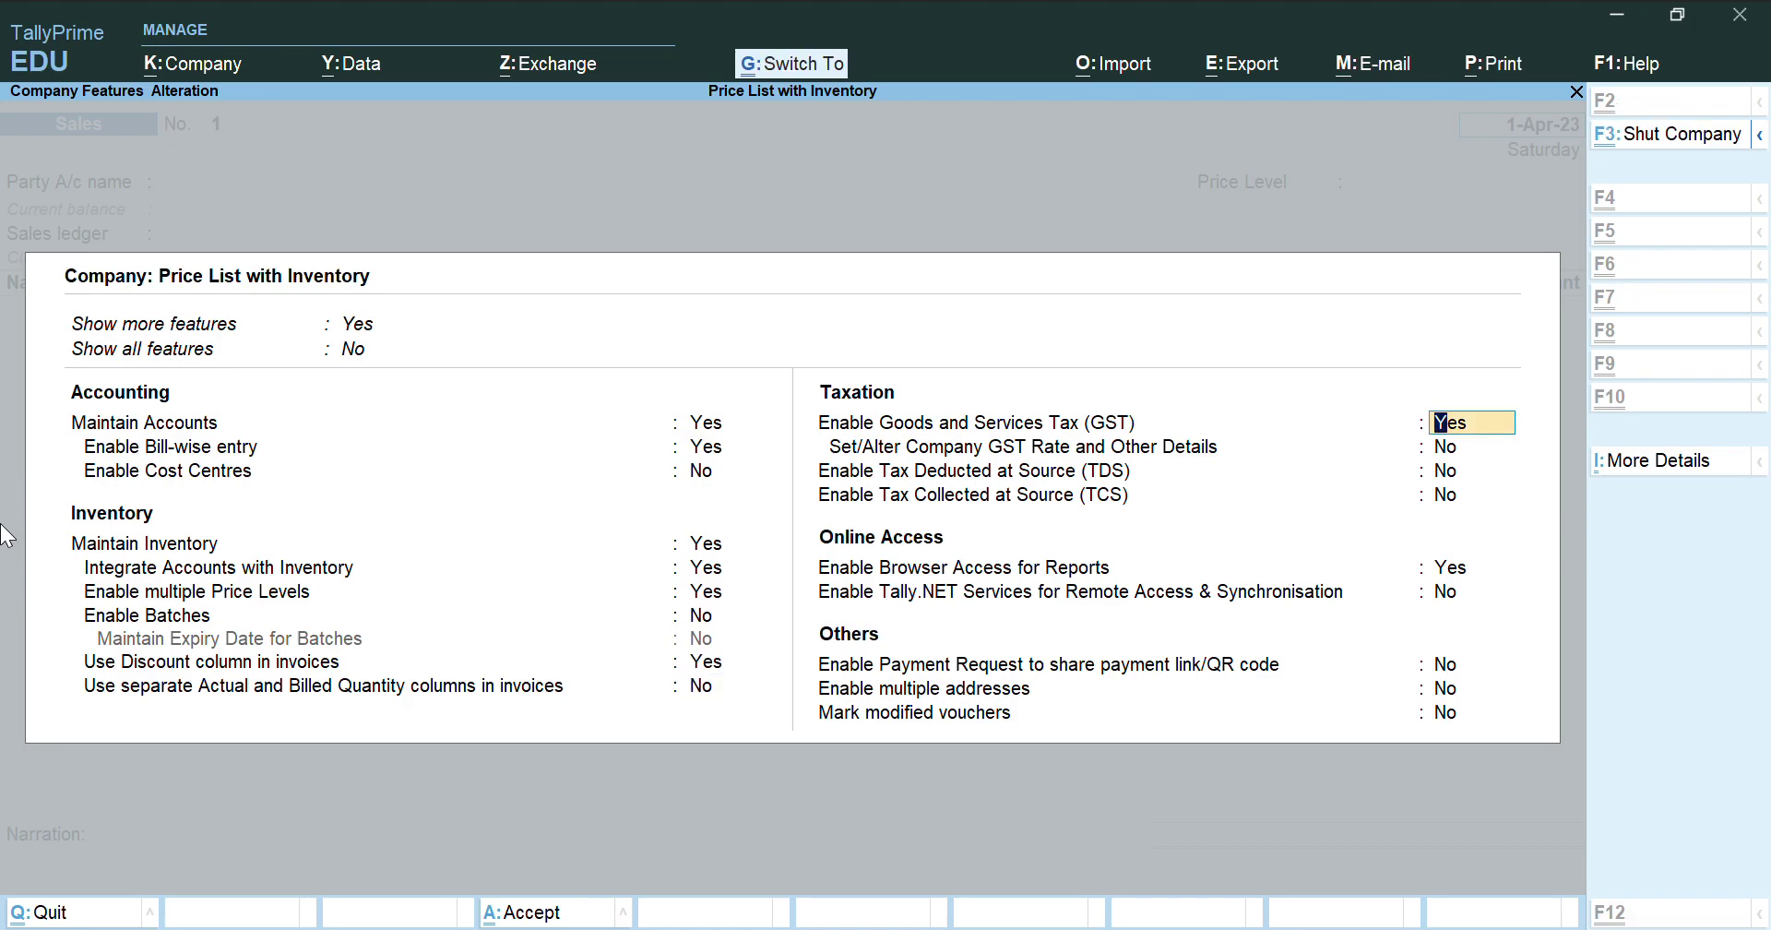
Keep the existing GST registration details and remaining feature settings, and save the company features
key("Return")
key("Return")
key("Return")
key("Return")
key("Return")
key("Return")
key("Return")
key("Return")
key("Return")
key("Return")
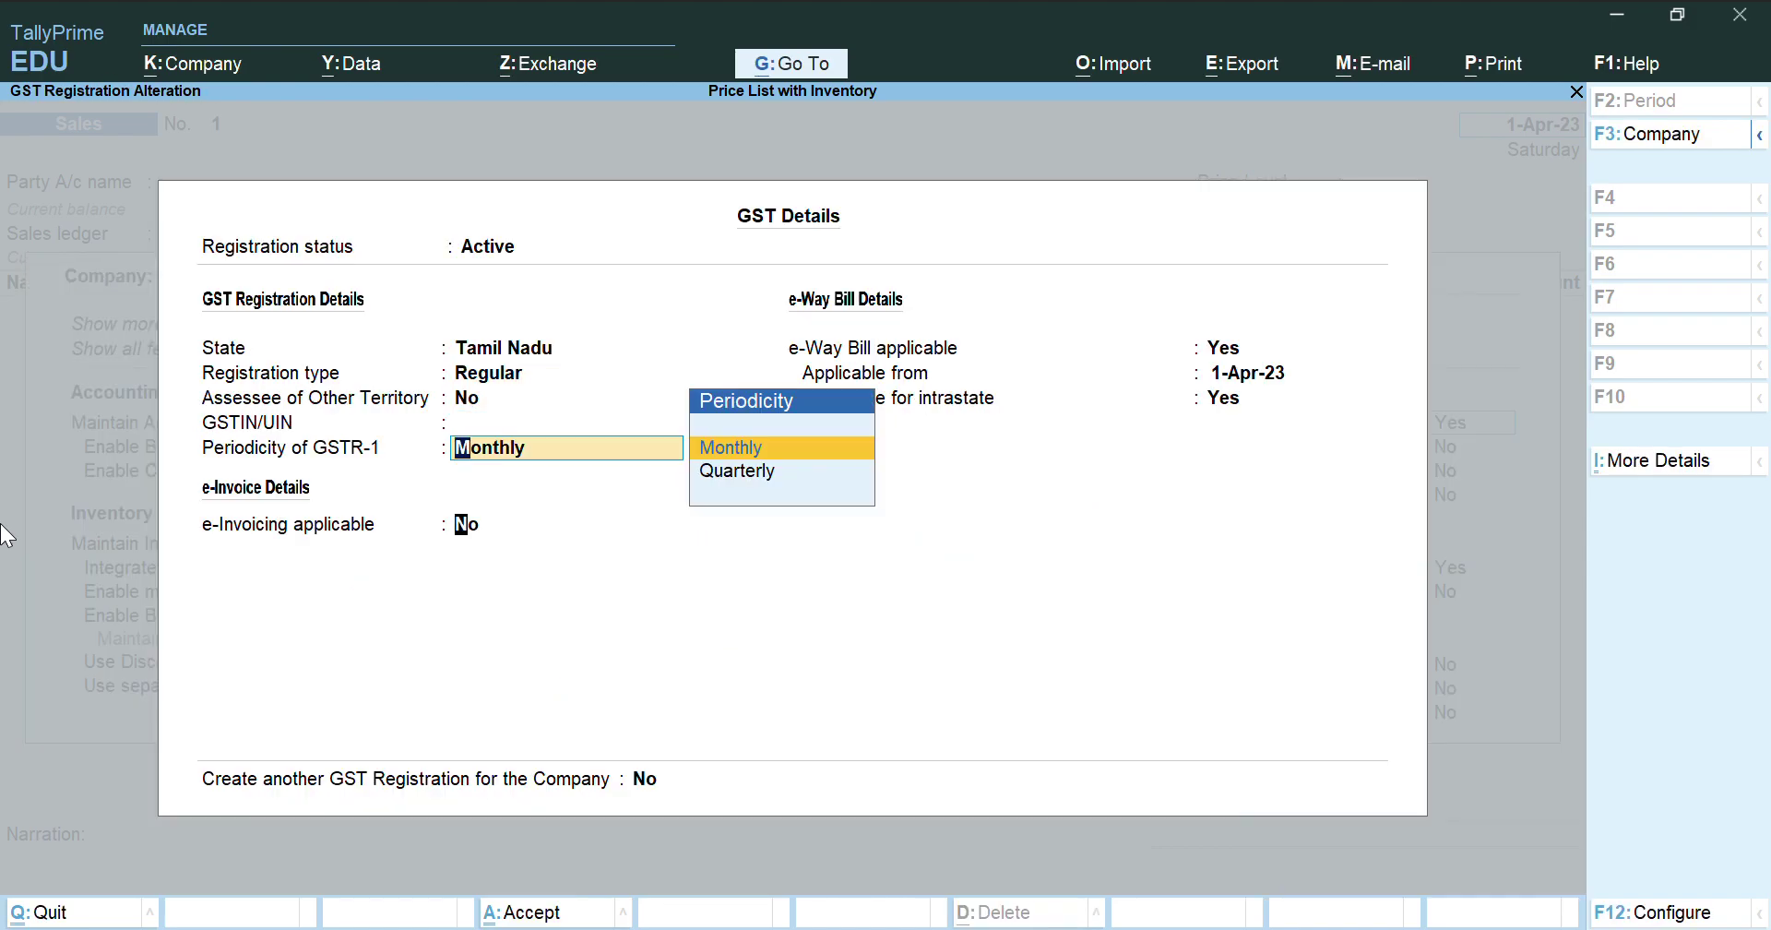
key("Return")
key("Return")
key("Return")
key("Return")
key("Return")
key("Return")
key("Return")
key("Return")
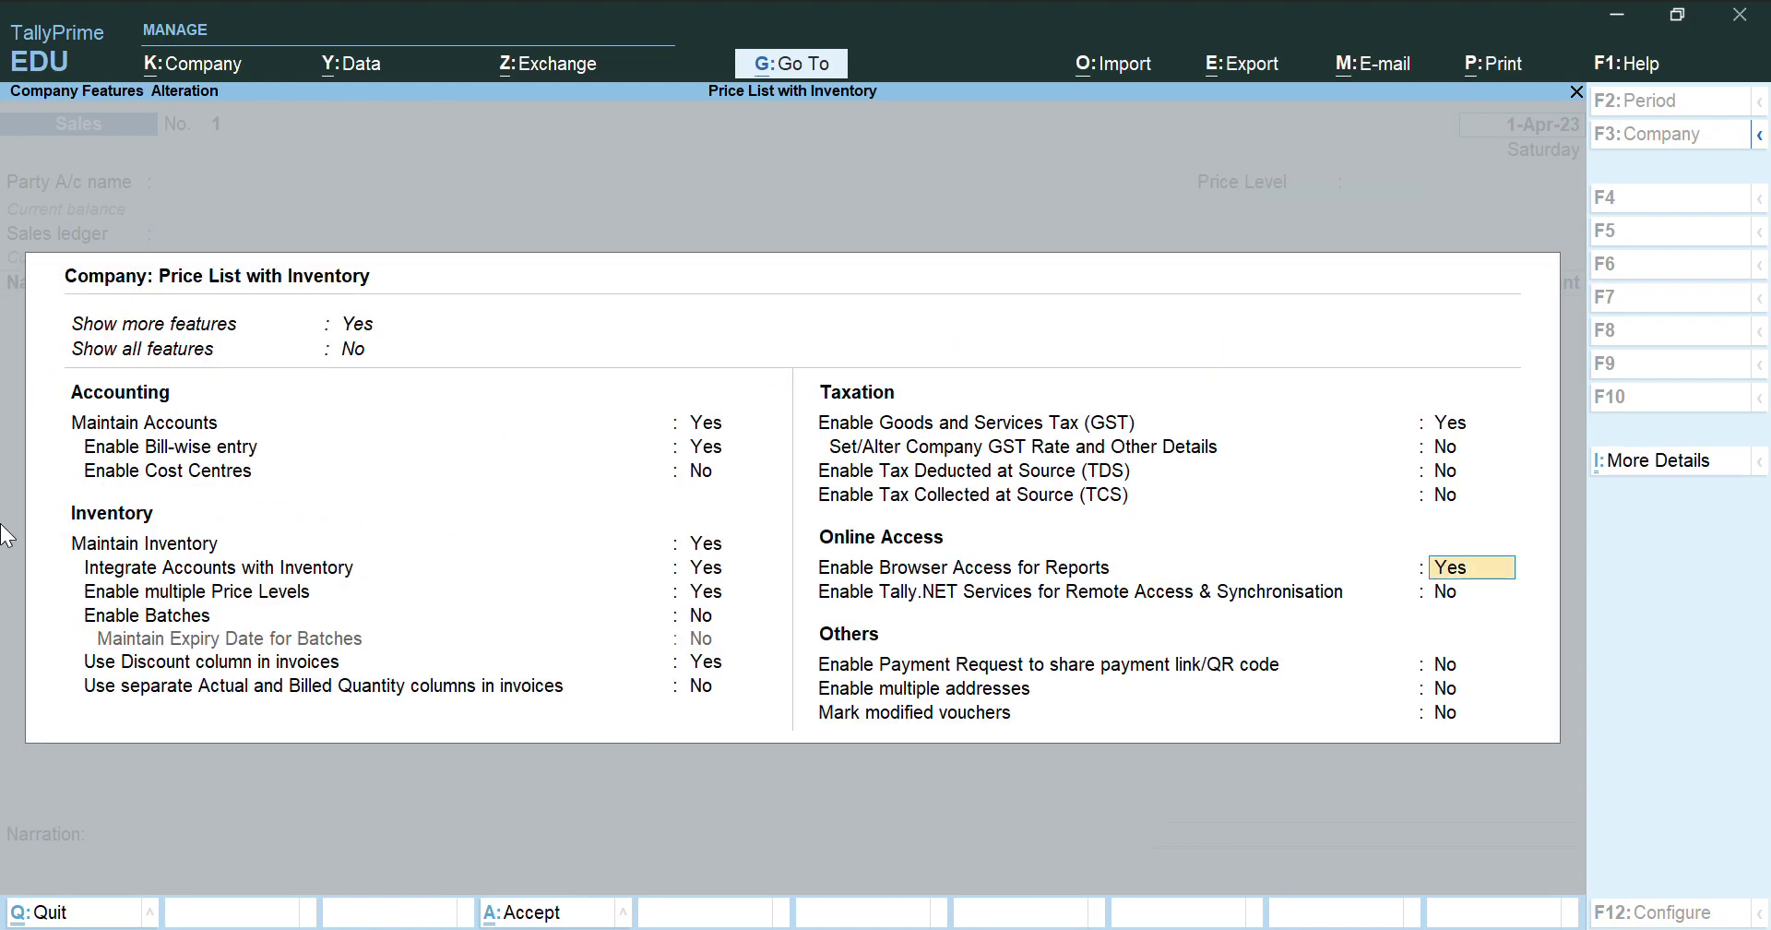
key("Return")
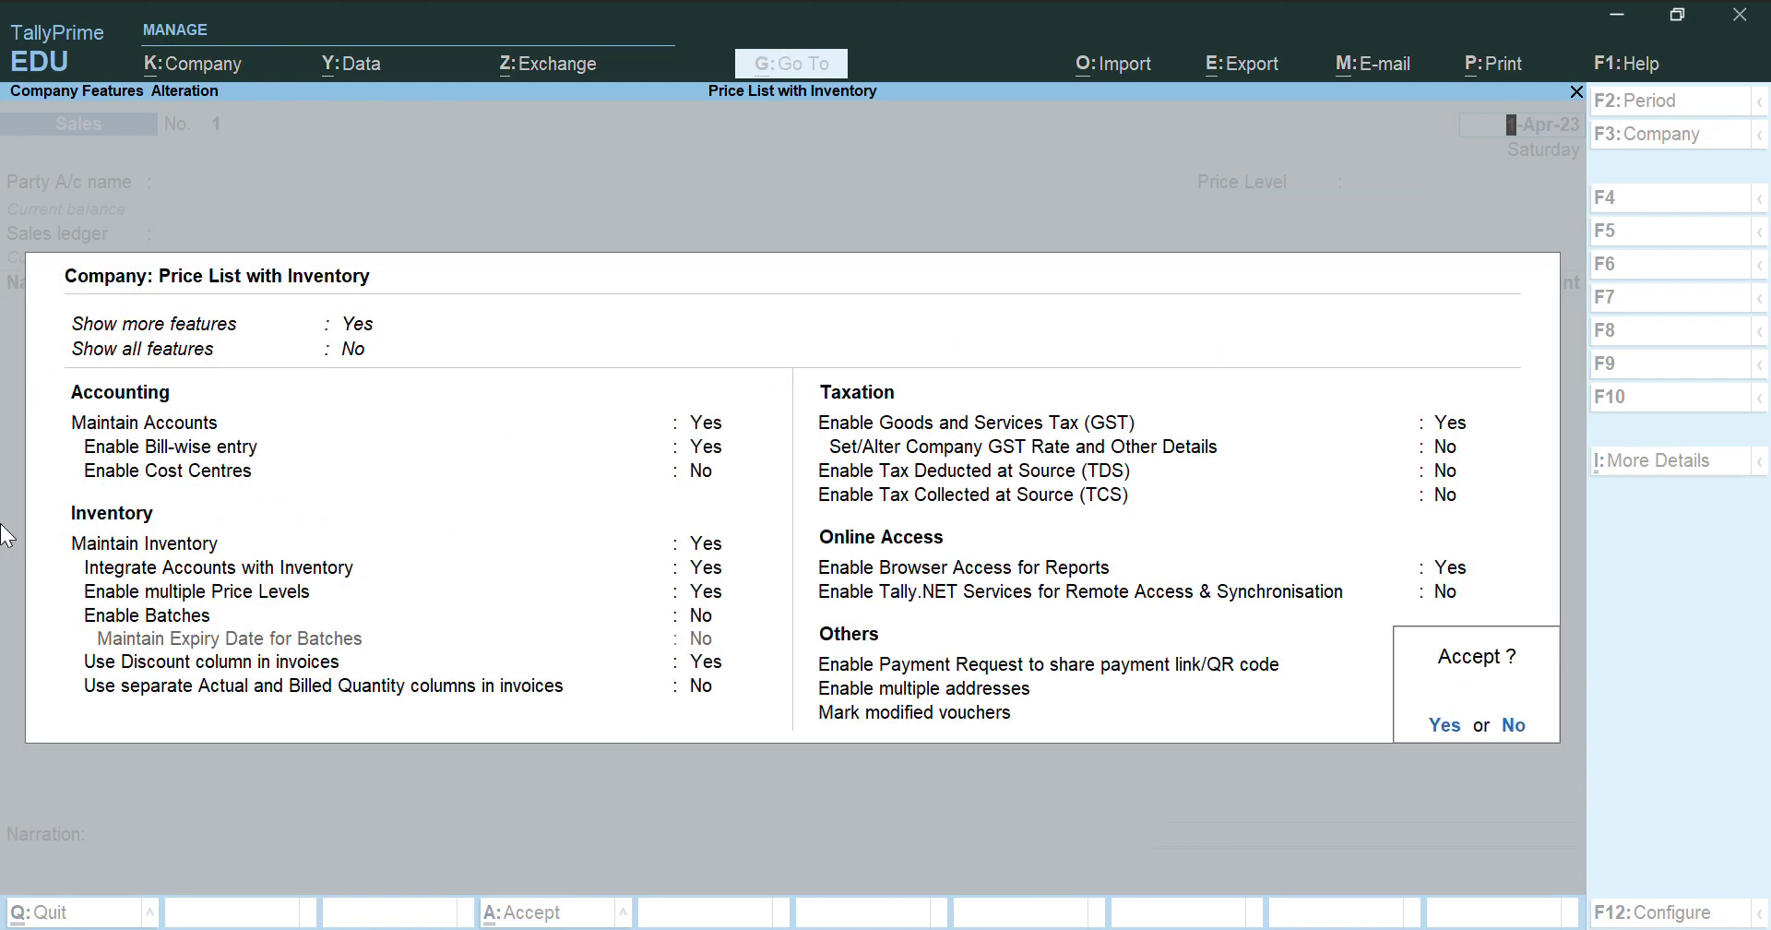
key("ctrl+a")
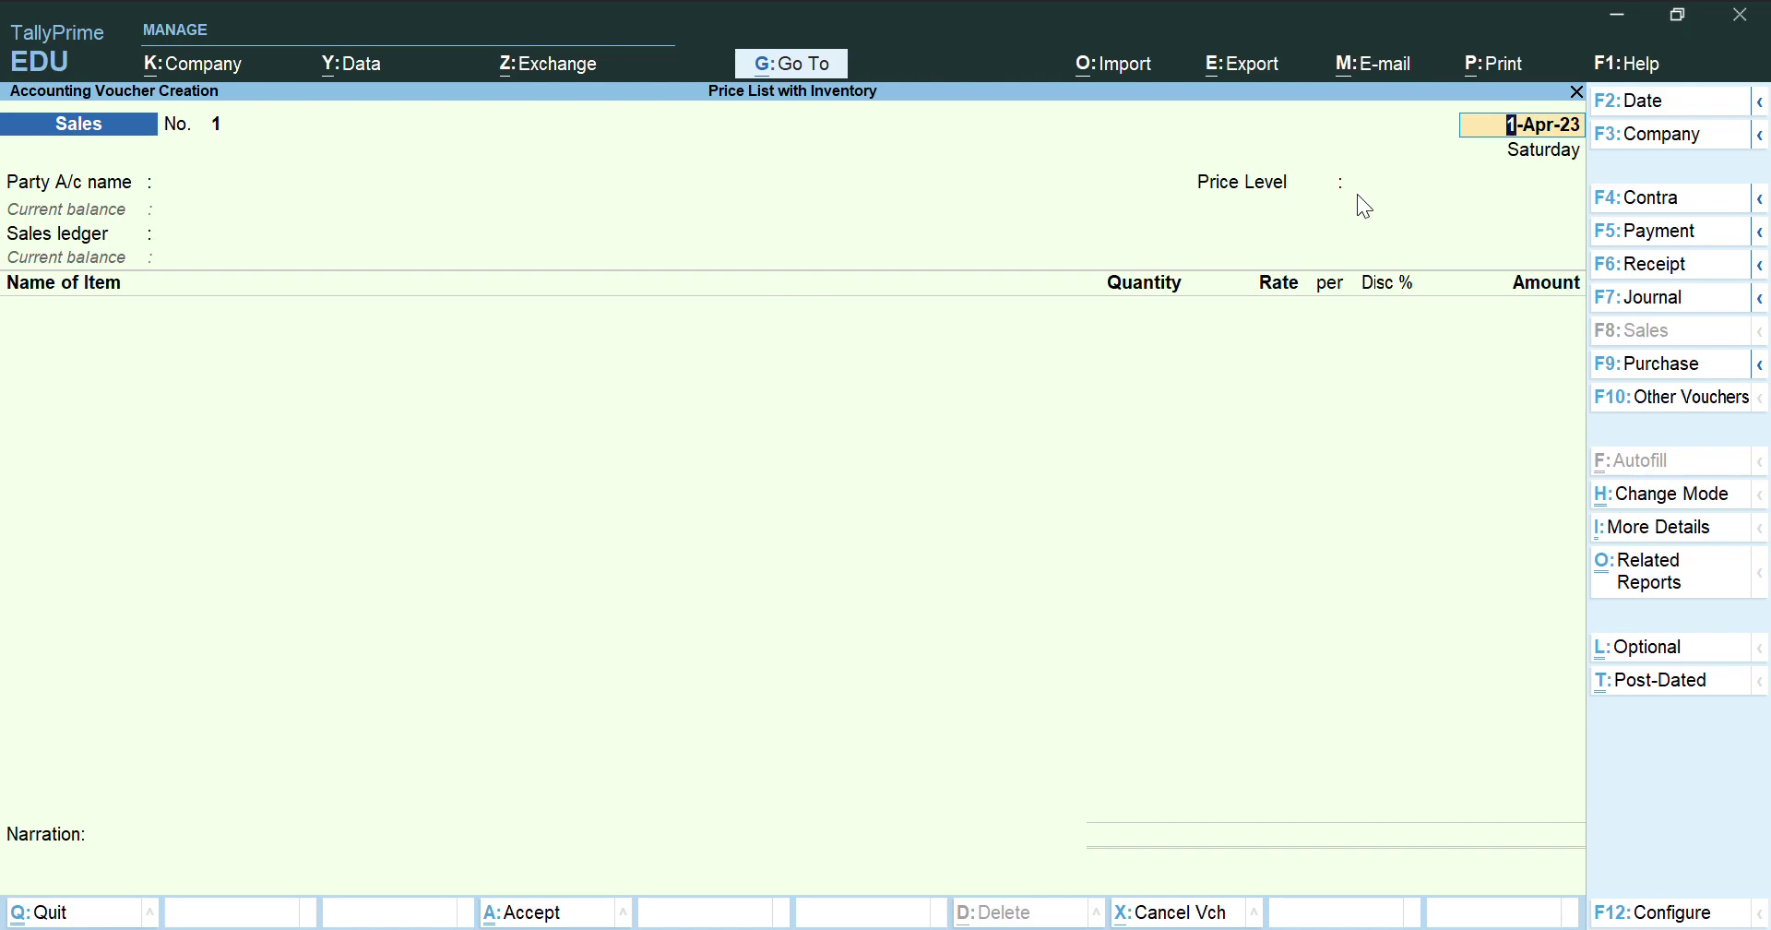
Create a party ledger named Ram and Co. under Sundry Debtors from the sales voucher dated 1-Apr-23
key("Return")
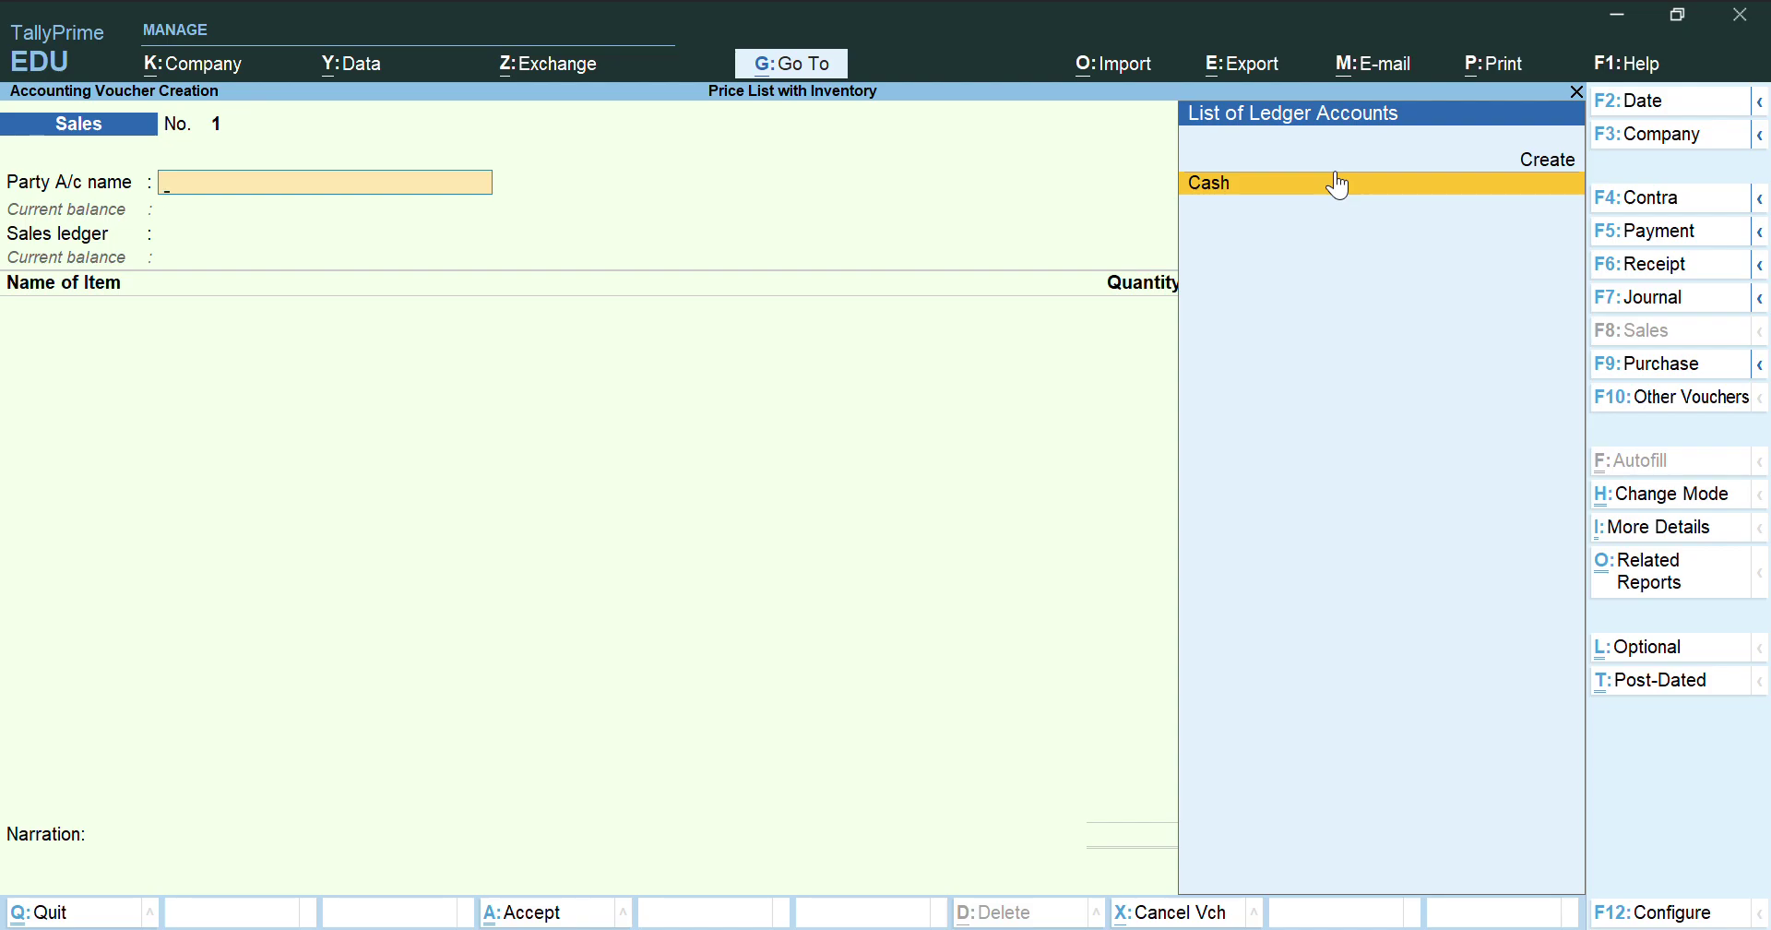
key("alt+c")
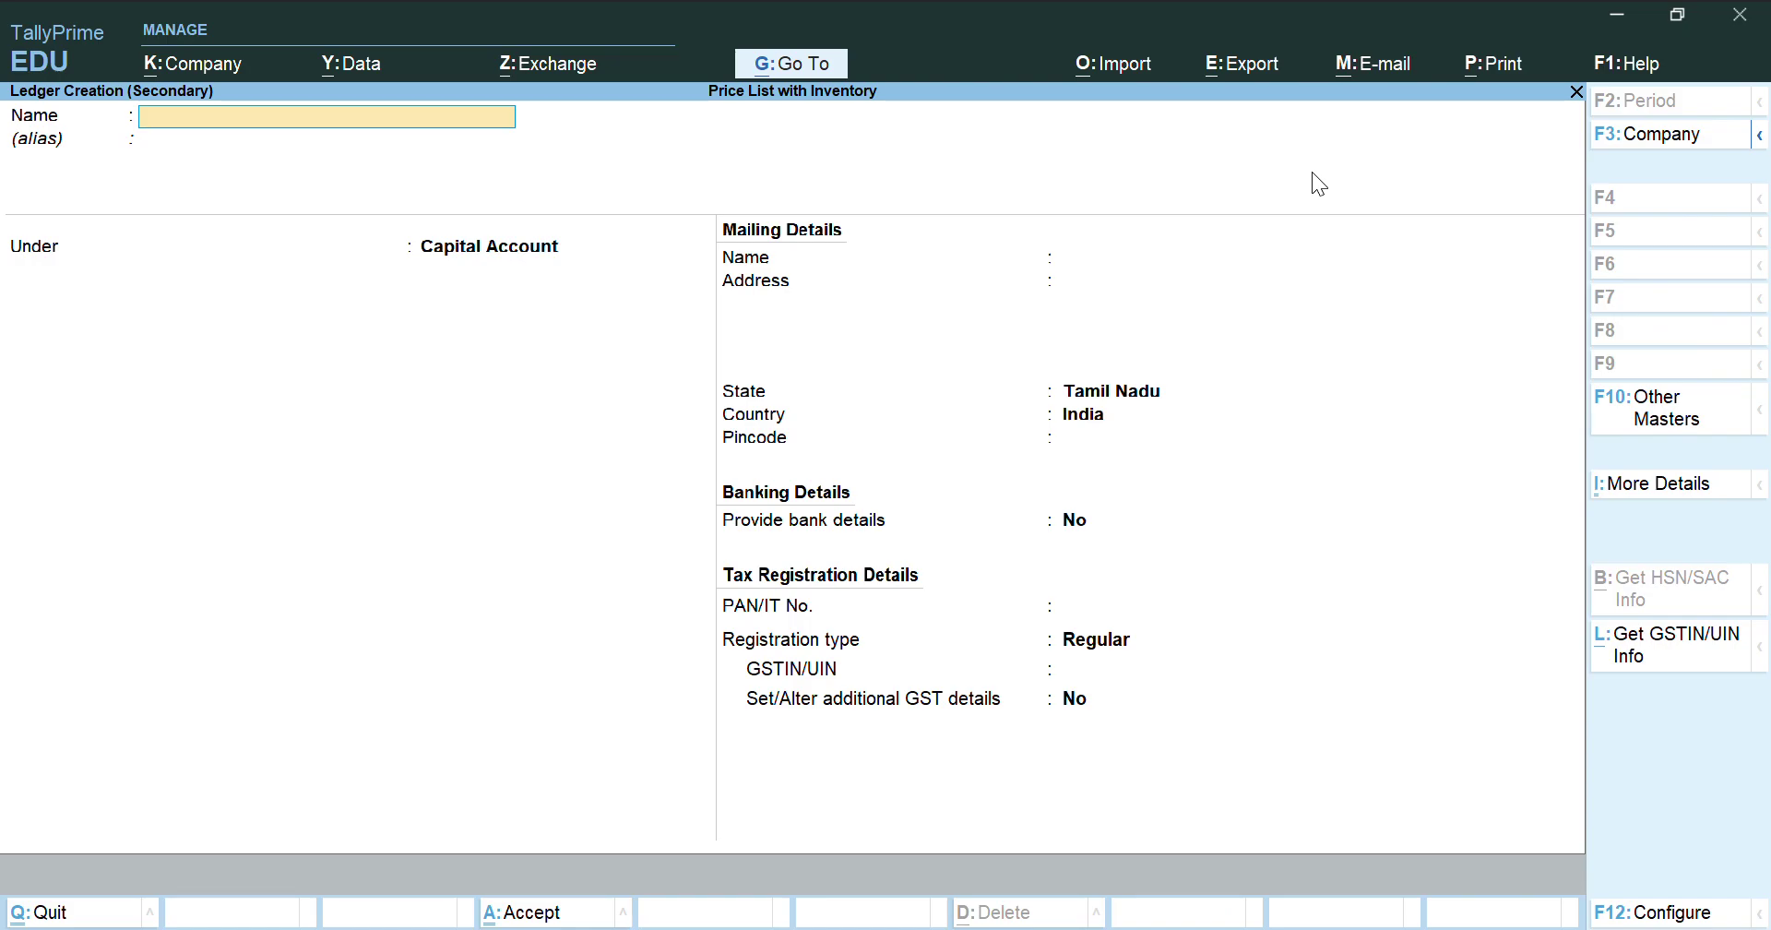
type("Ram and Co.")
key("Return")
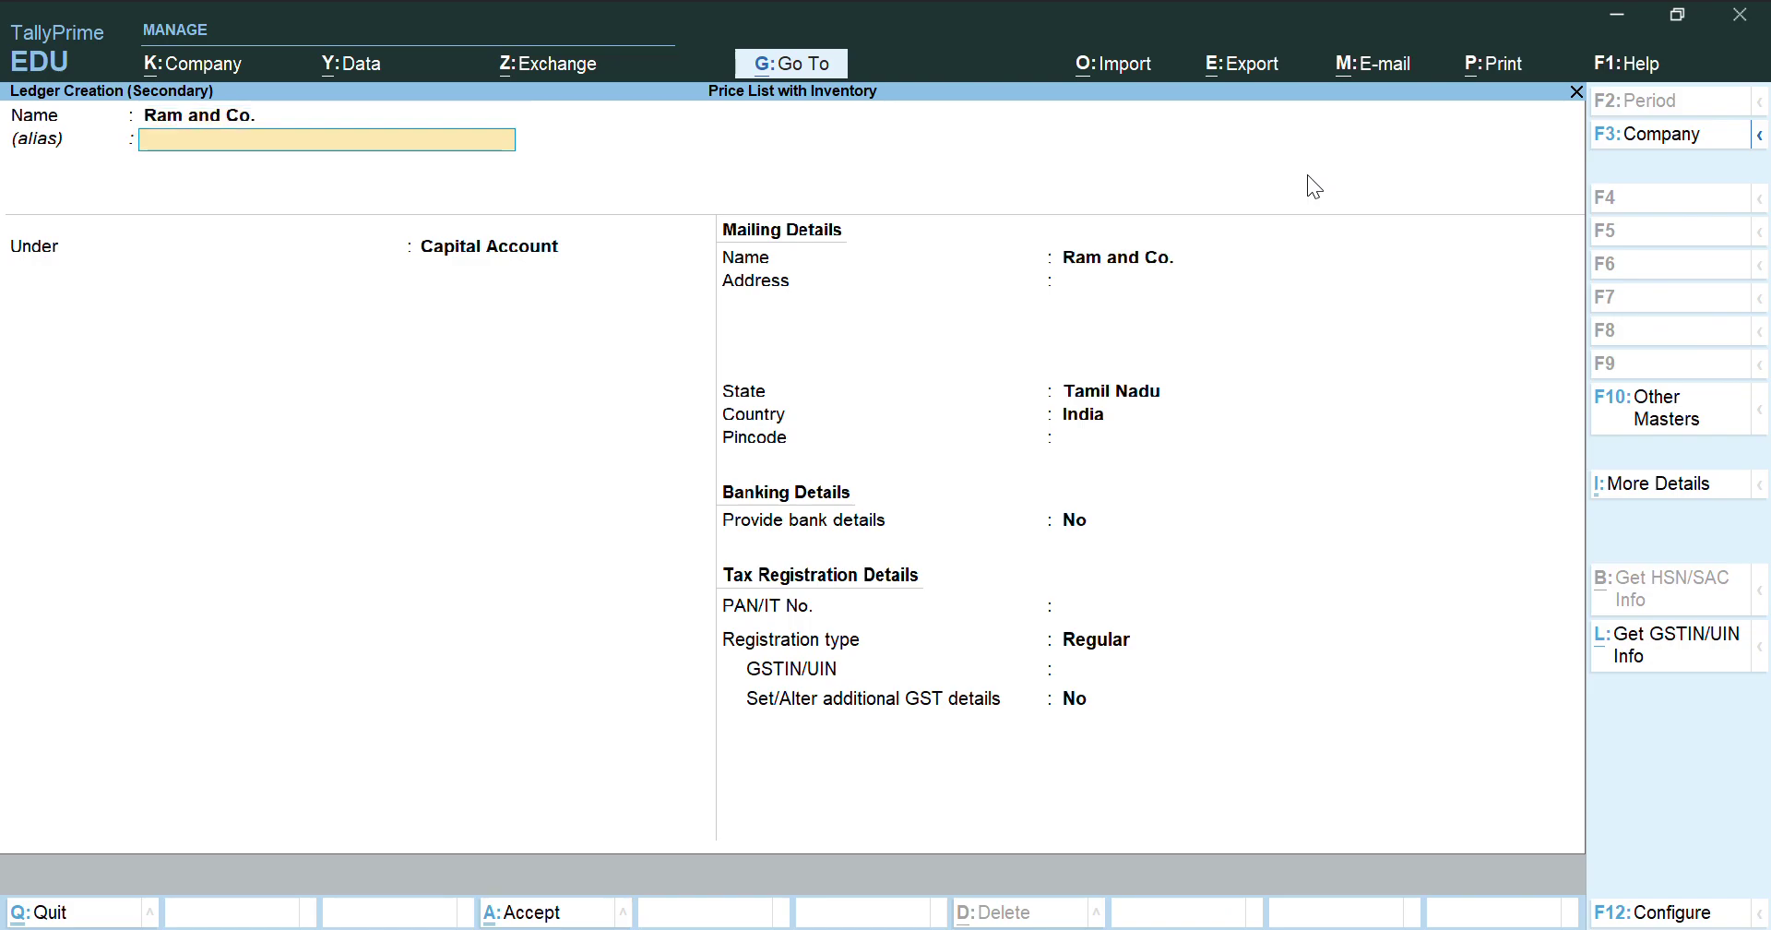
key("Return")
type("Sund")
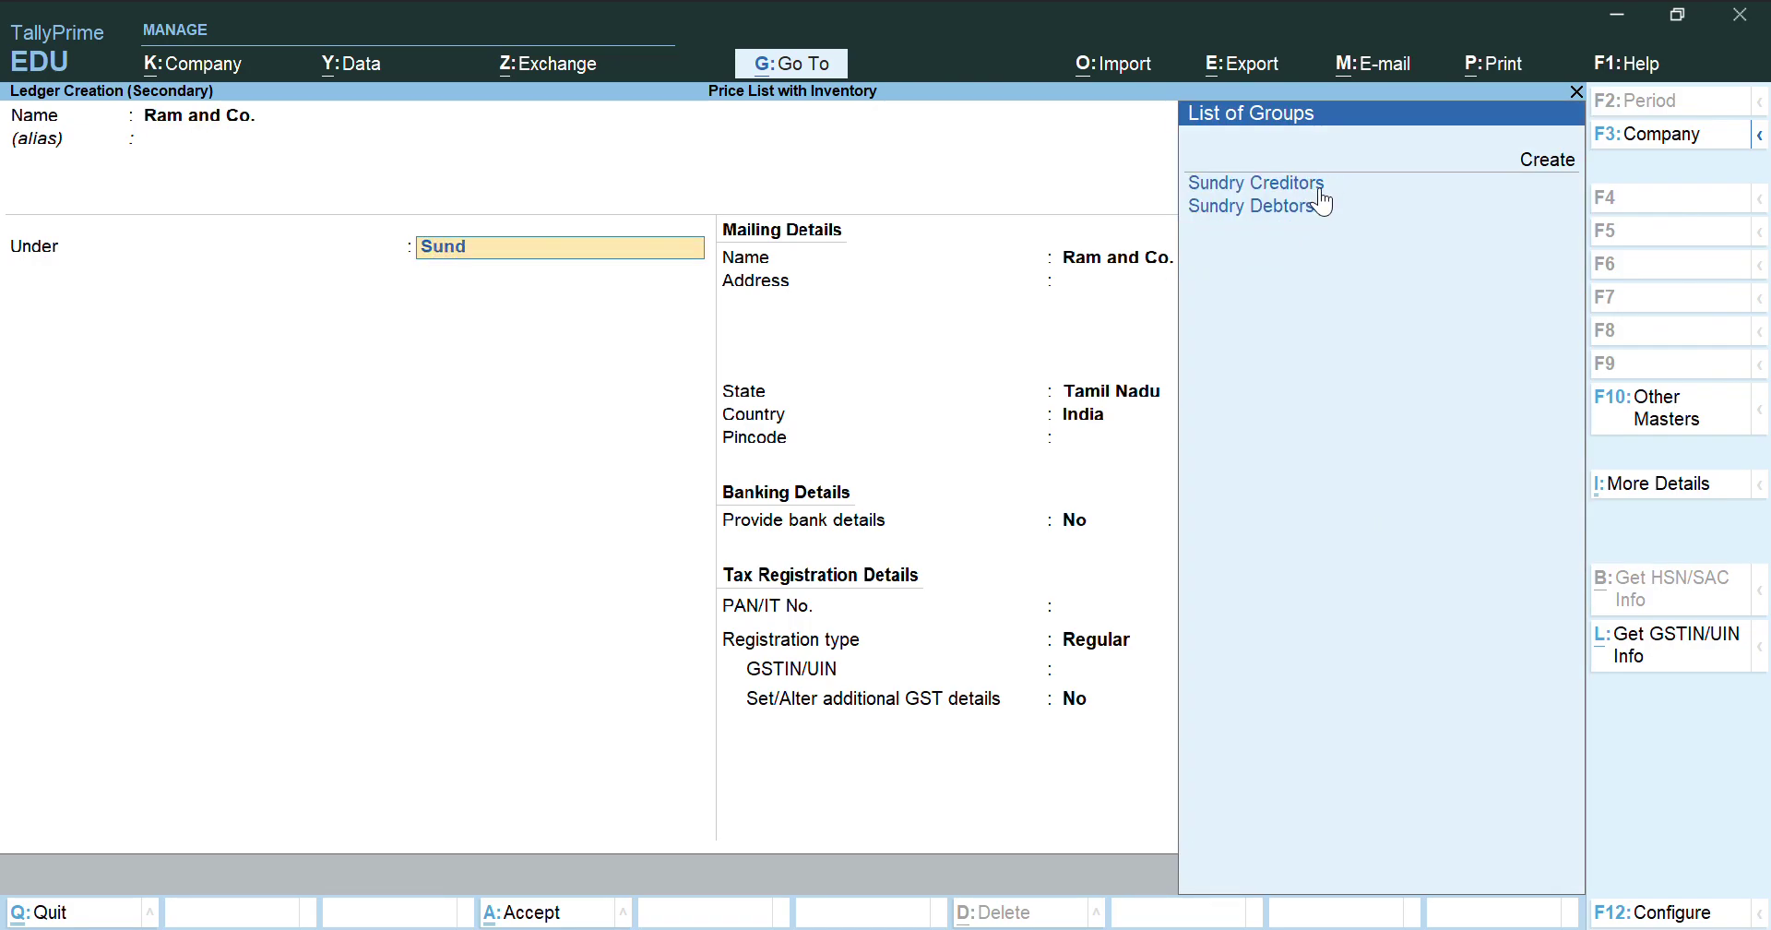
key("Down")
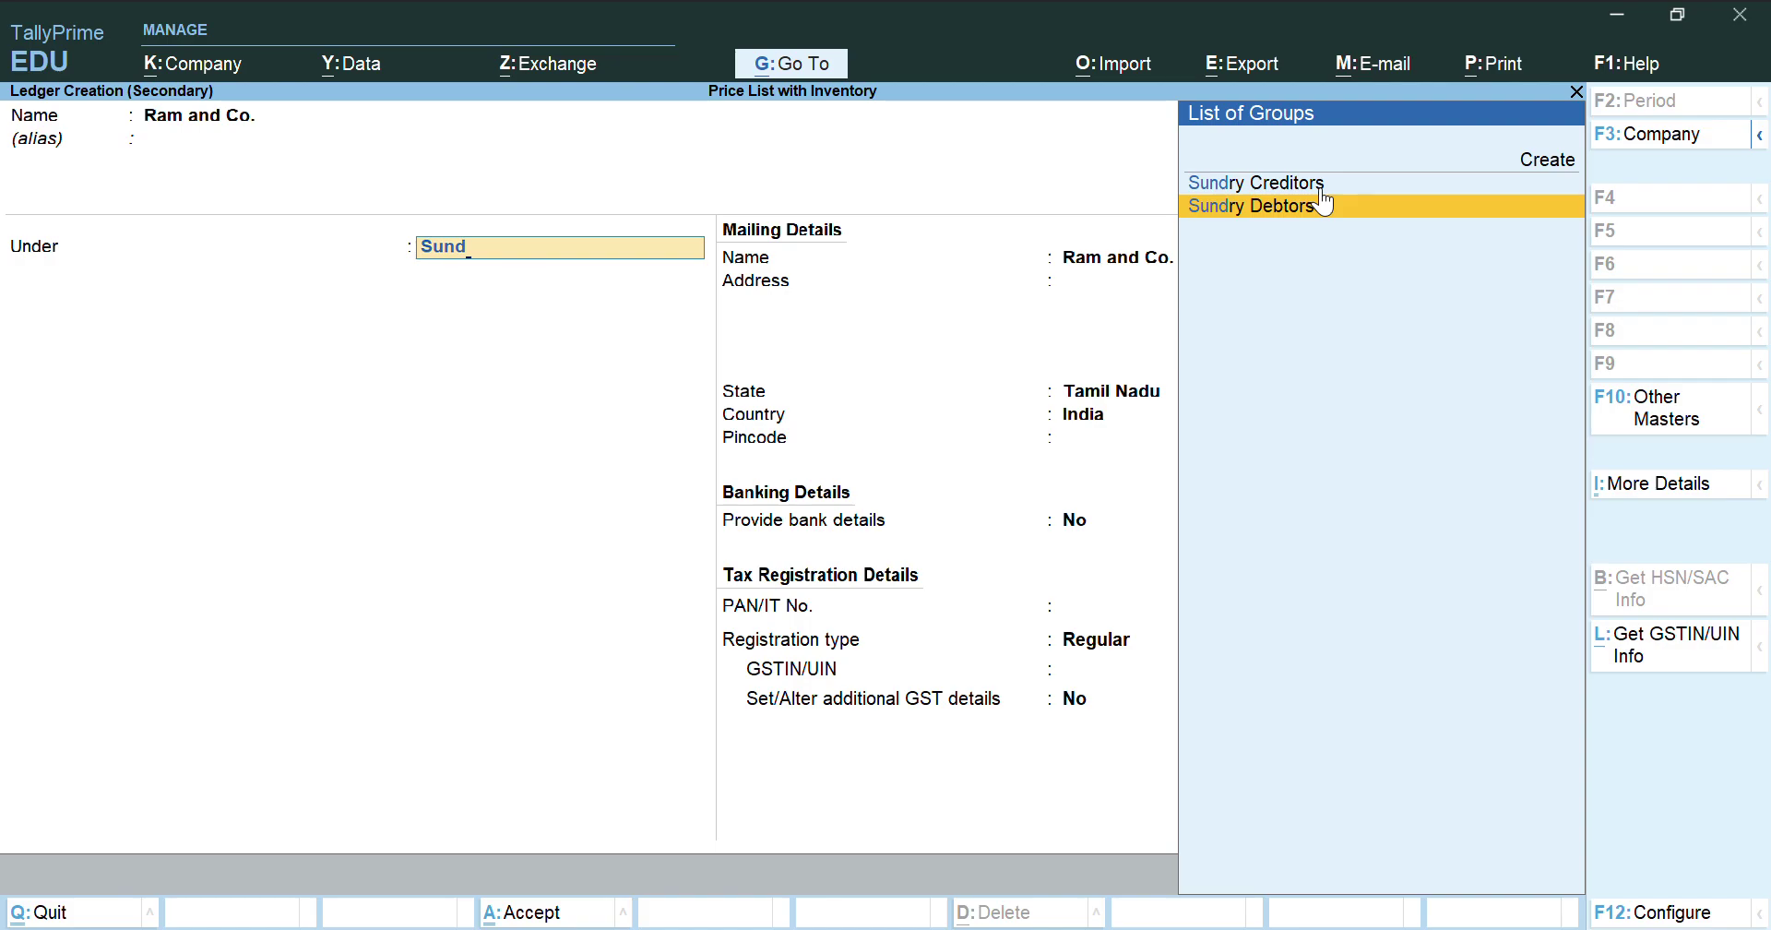
key("Return")
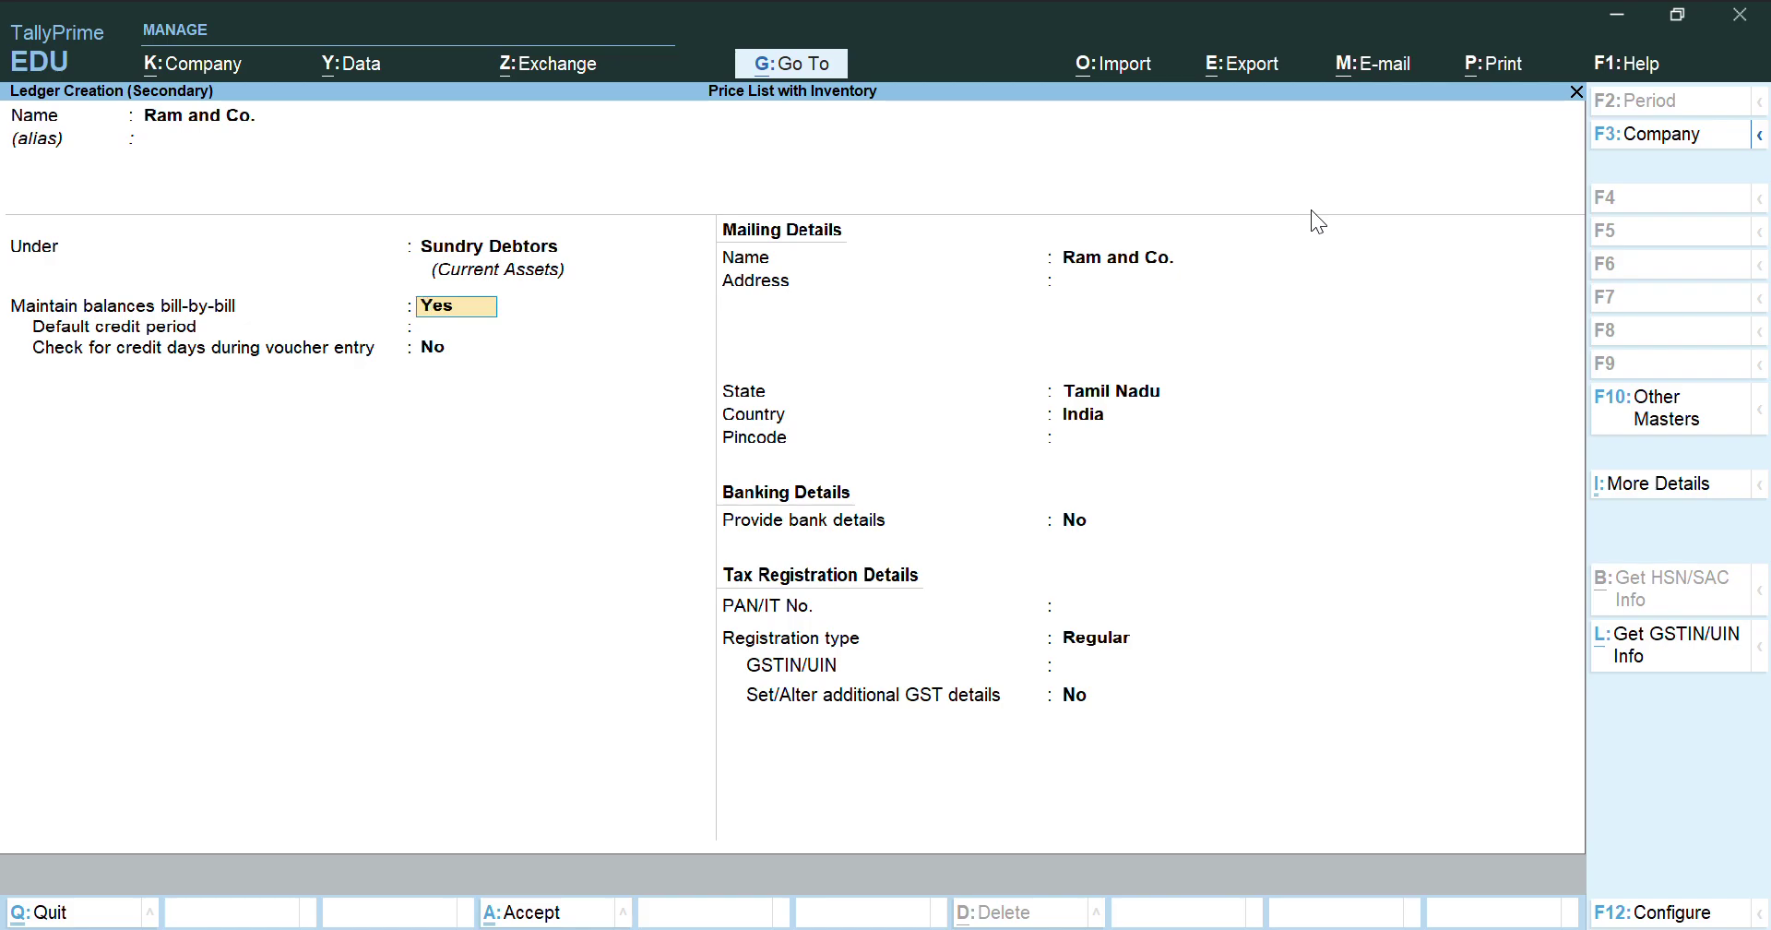
Configure ledger creation to use price levels for party ledgers, keeping the other options, and save the configuration
key("F12")
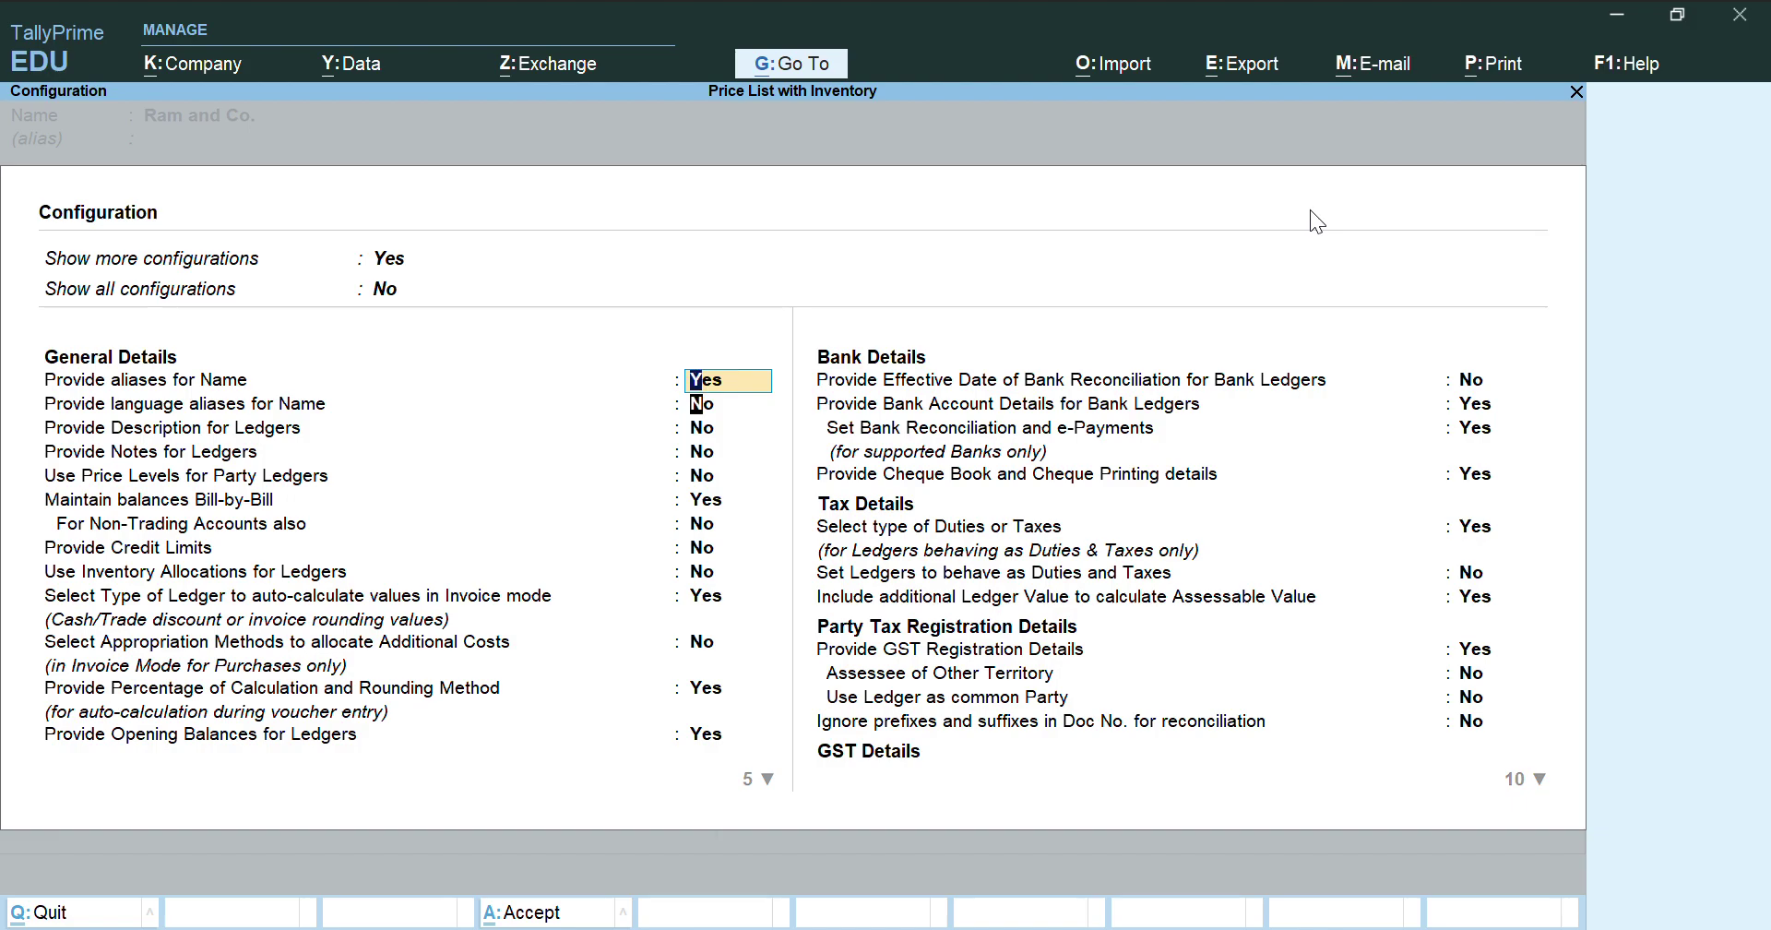
key("Down")
key("Down")
key("Down")
key("Down")
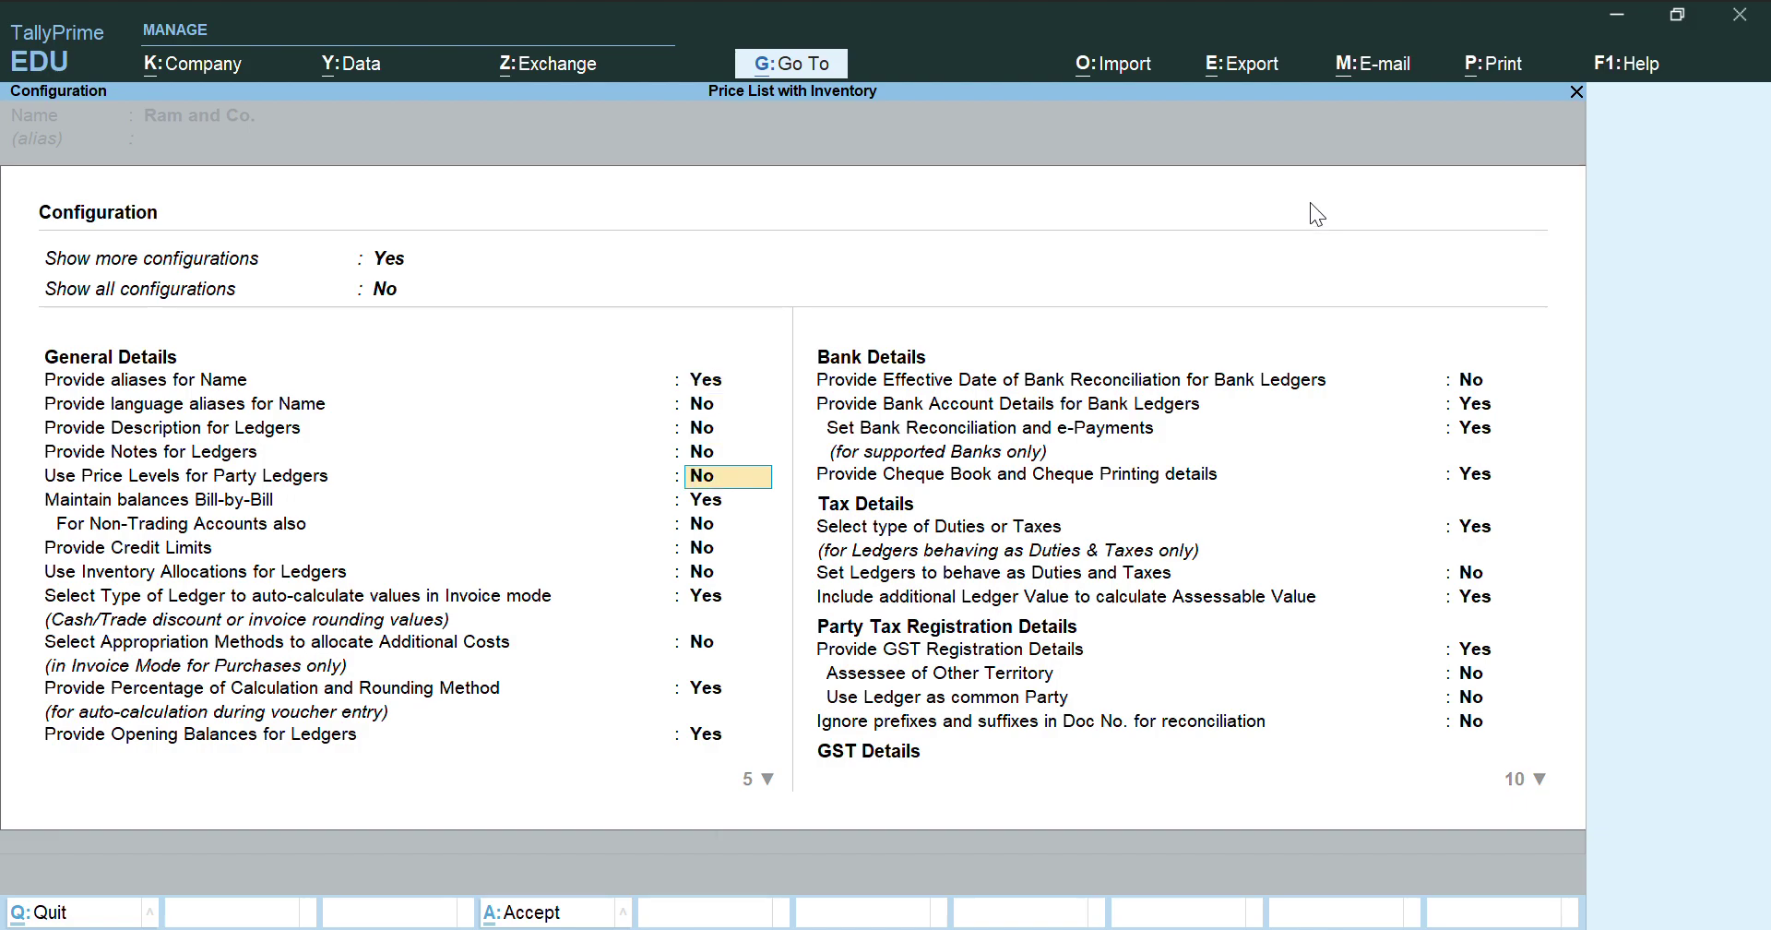
type("yes")
key("Return")
key("Return")
key("Return")
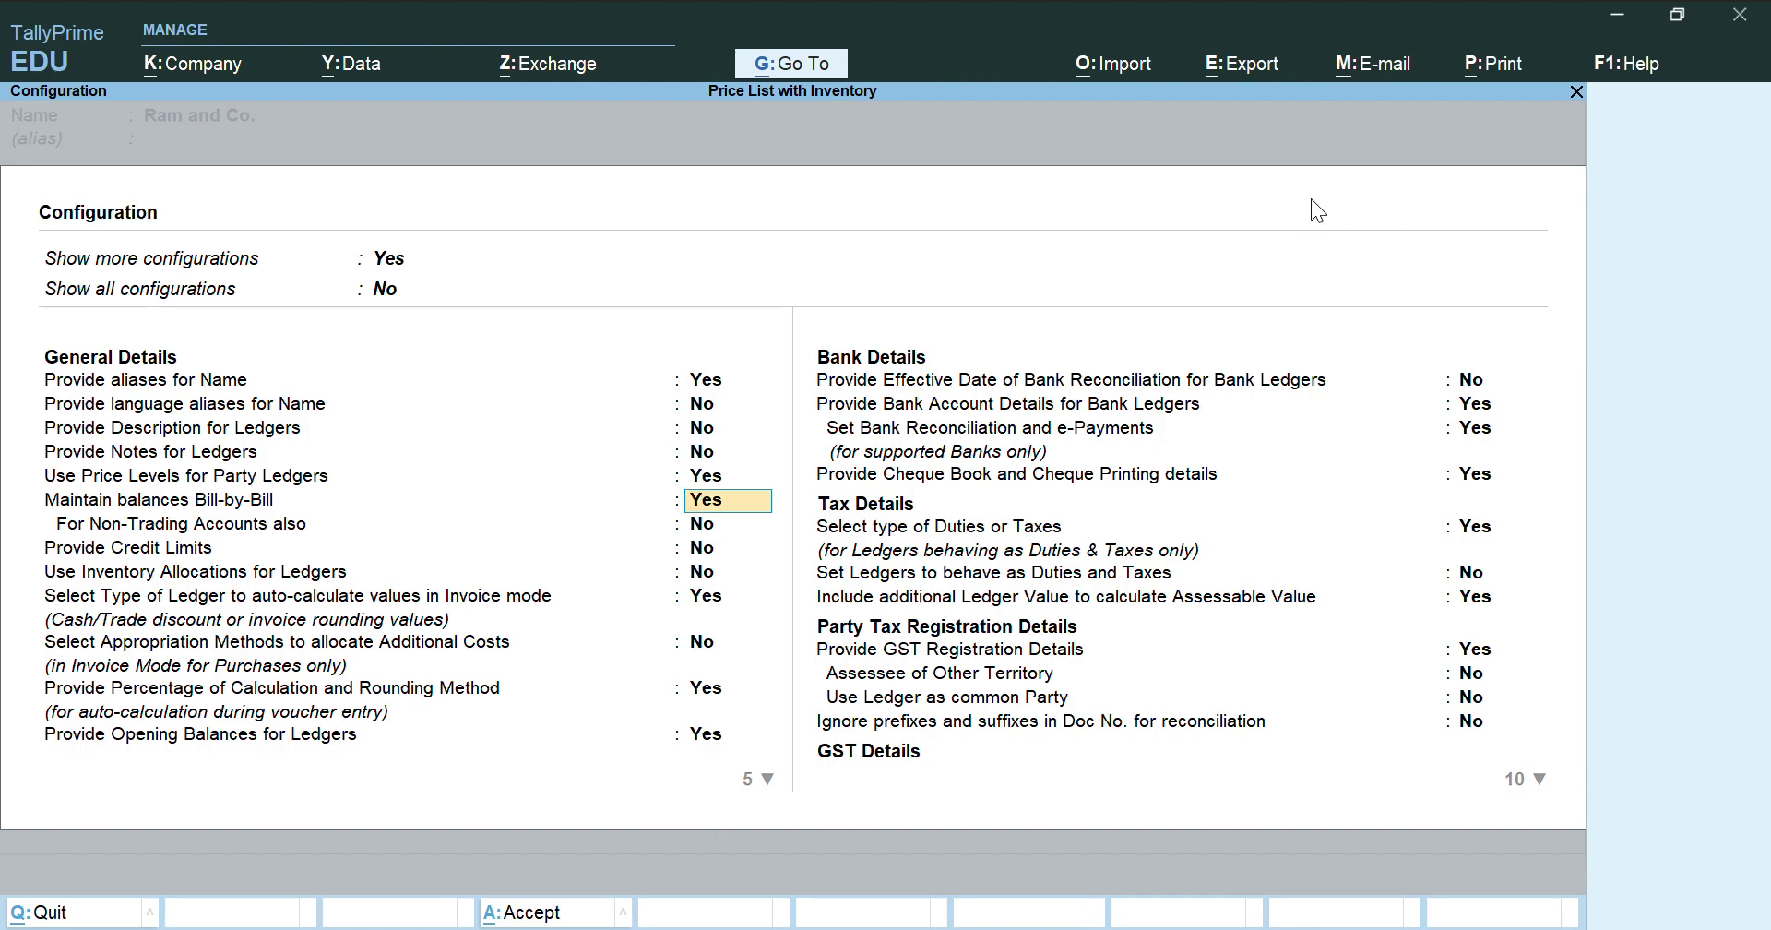
key("Return")
key("Return")
key("Return")
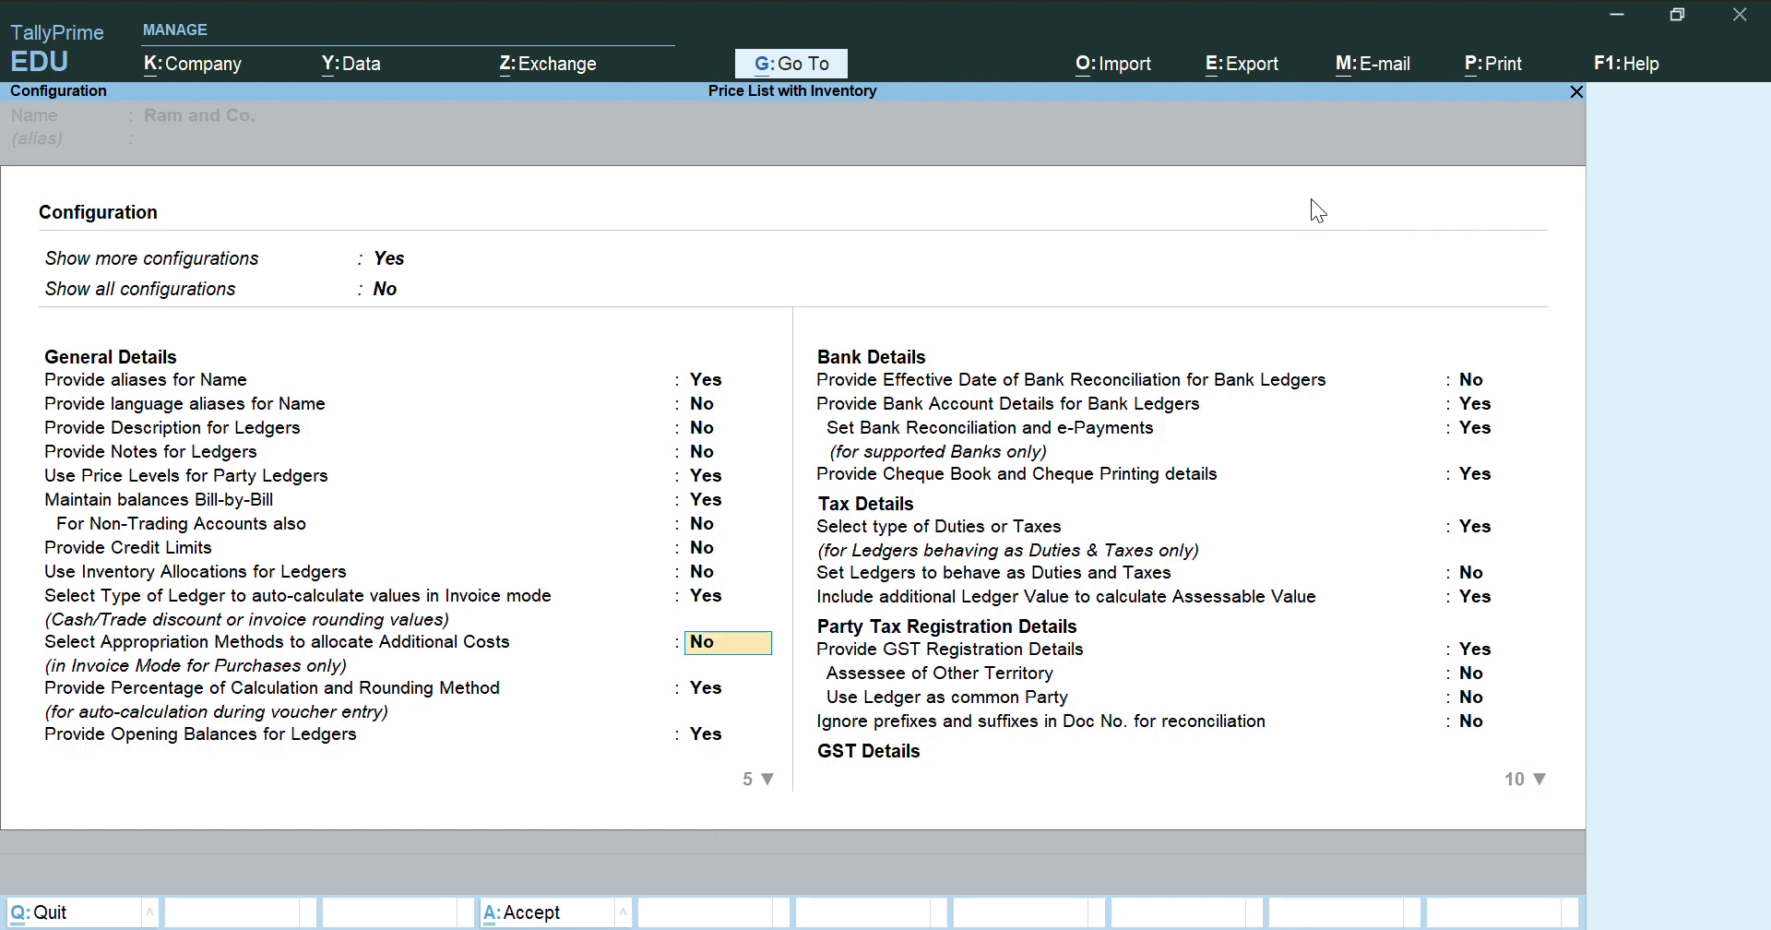
key("Return")
key("Return")
key("Return")
key("Return")
key("Return")
key("Return")
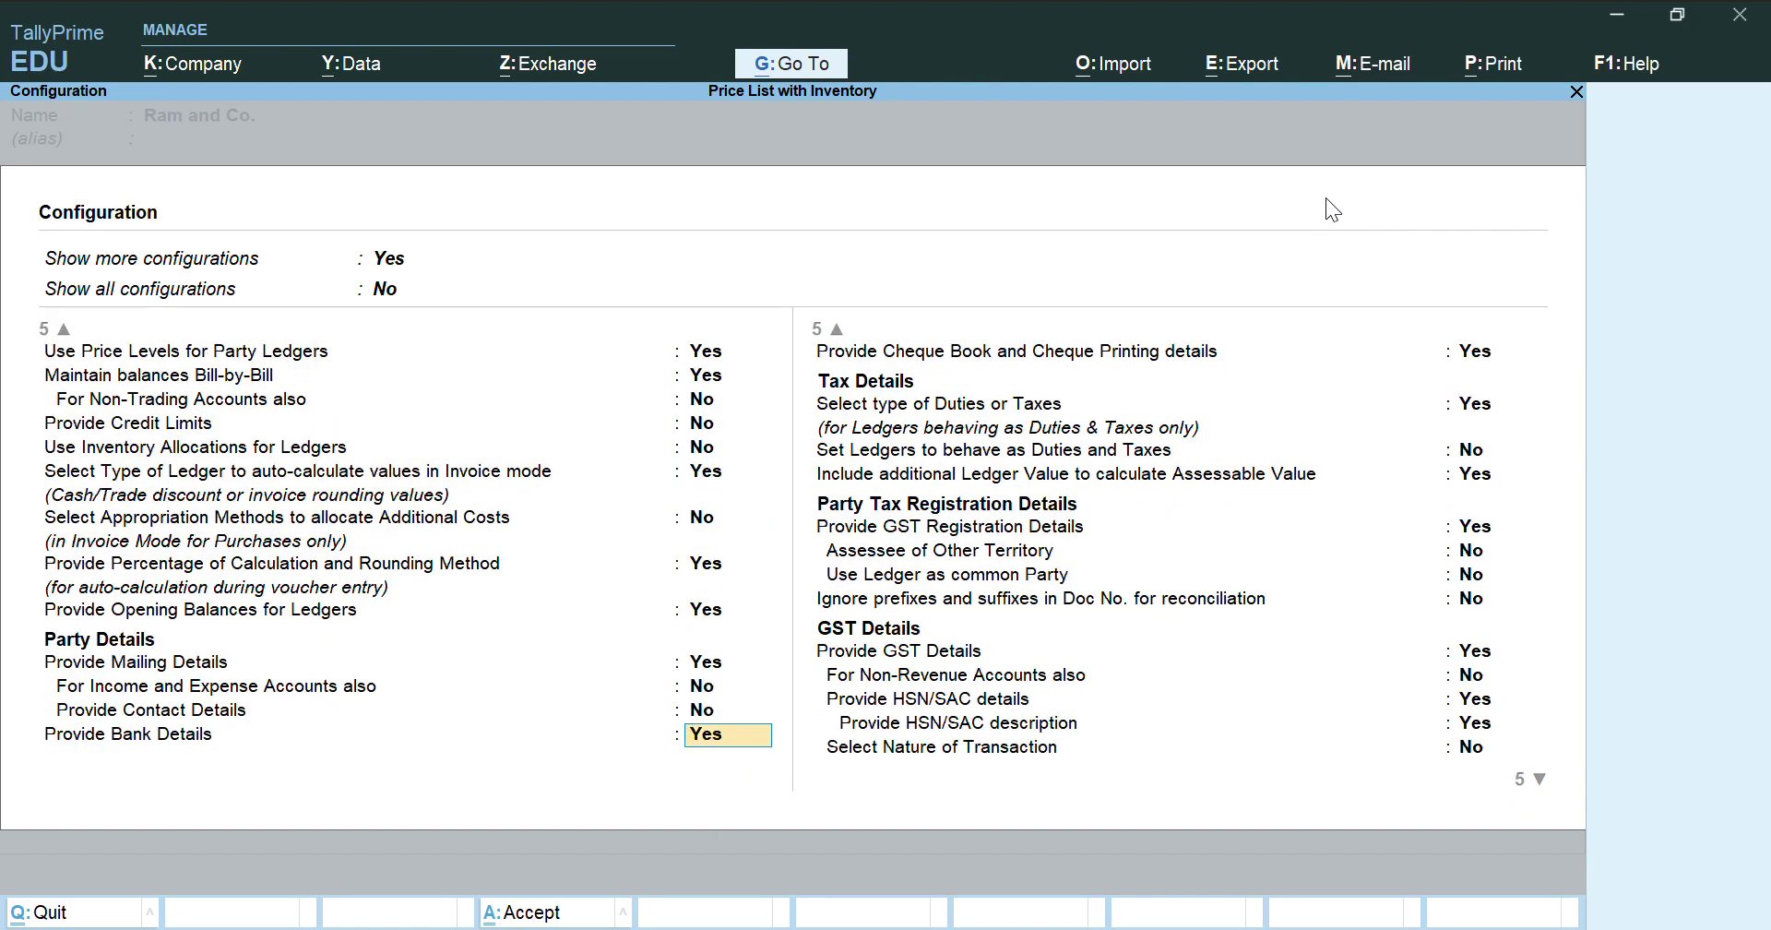
key("ctrl+a")
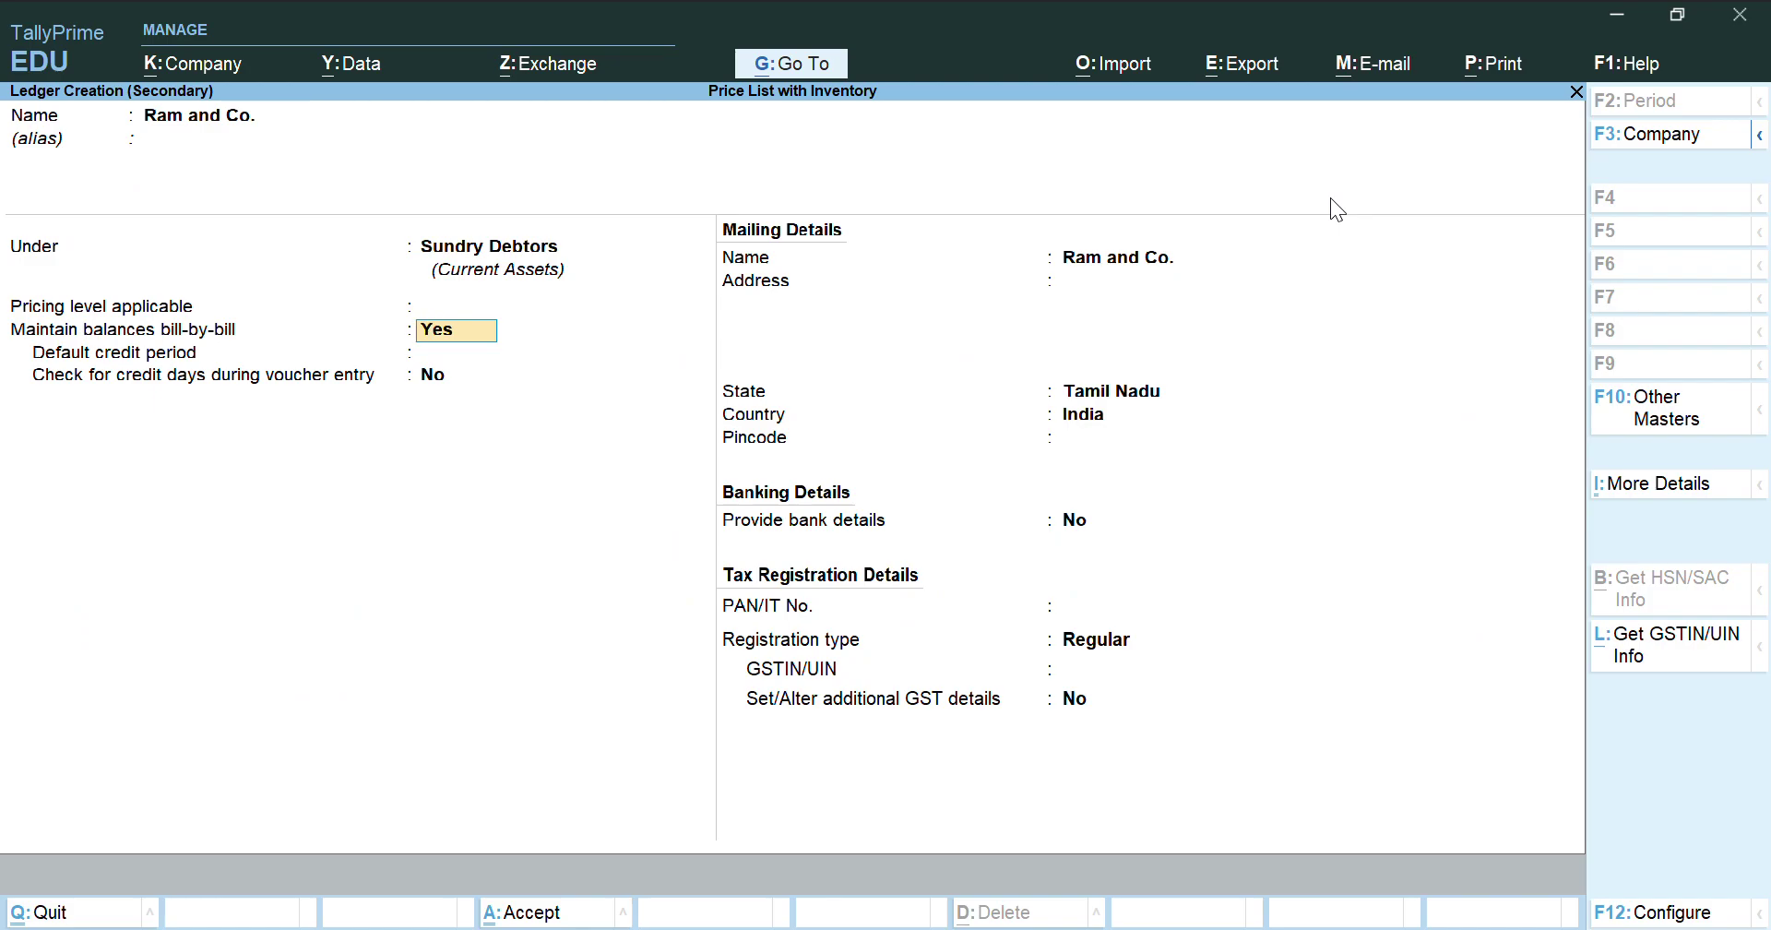
Set the Ram and Co. ledger's applicable pricing level to Distributor, keeping bill-by-bill balances and the default credit settings
key("BackSpace")
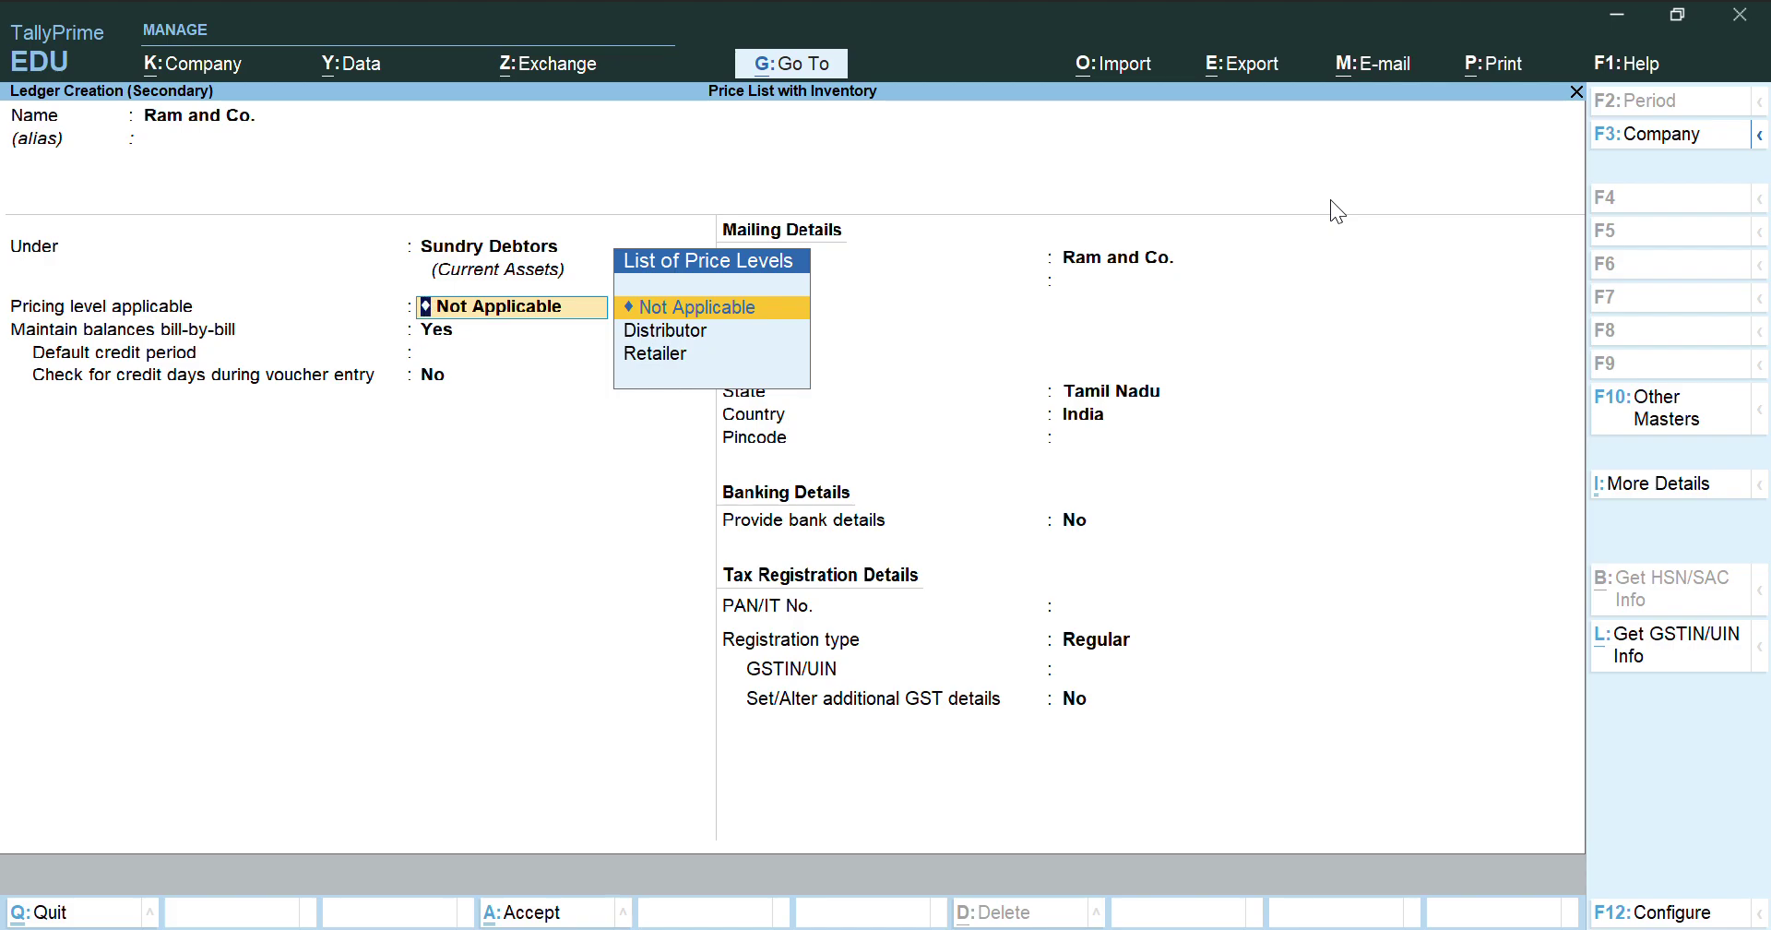
key("Down")
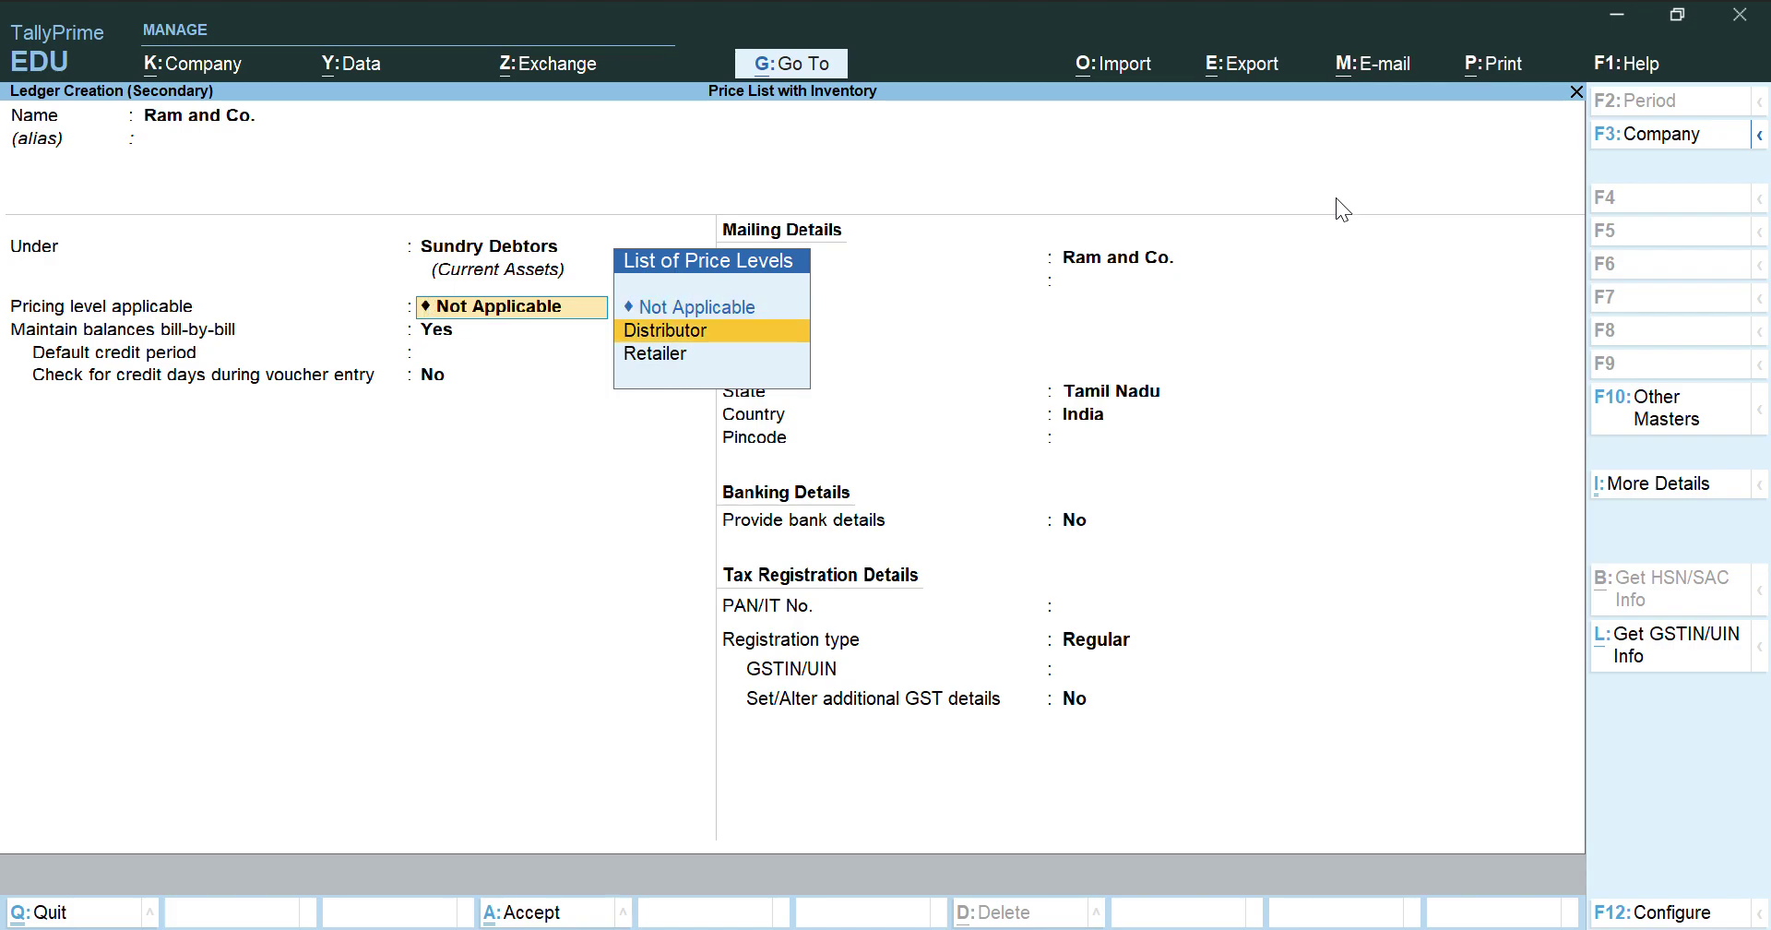
key("Return")
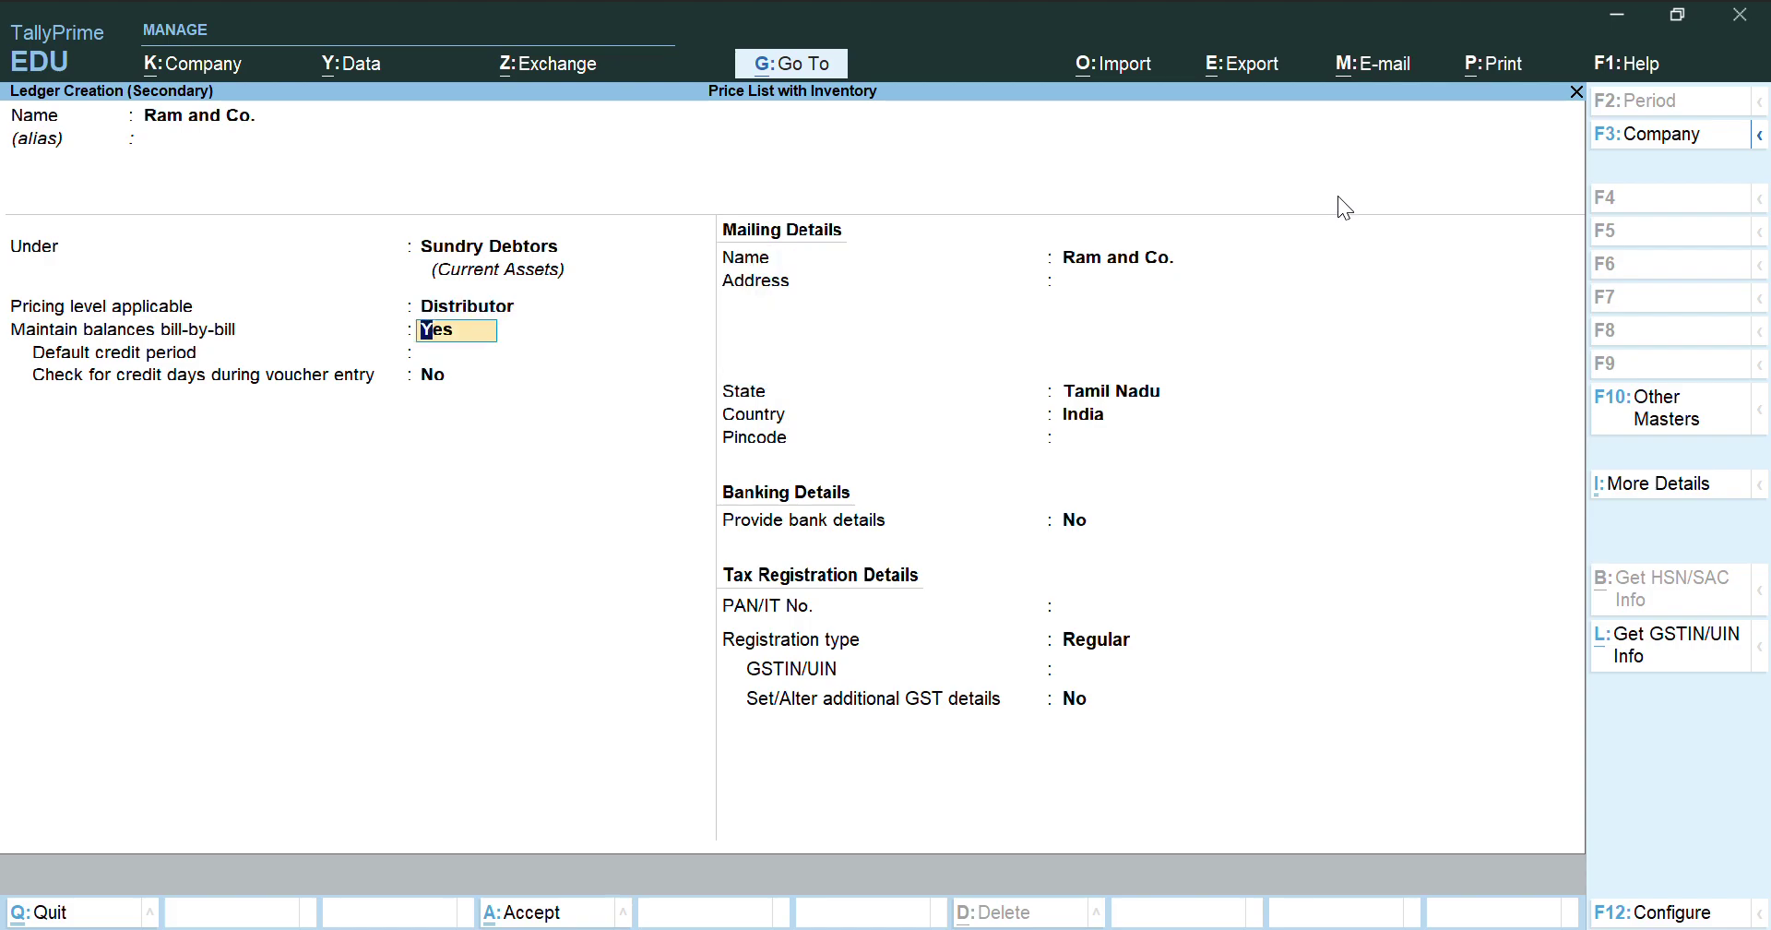
key("Return")
key("Return")
key("Return")
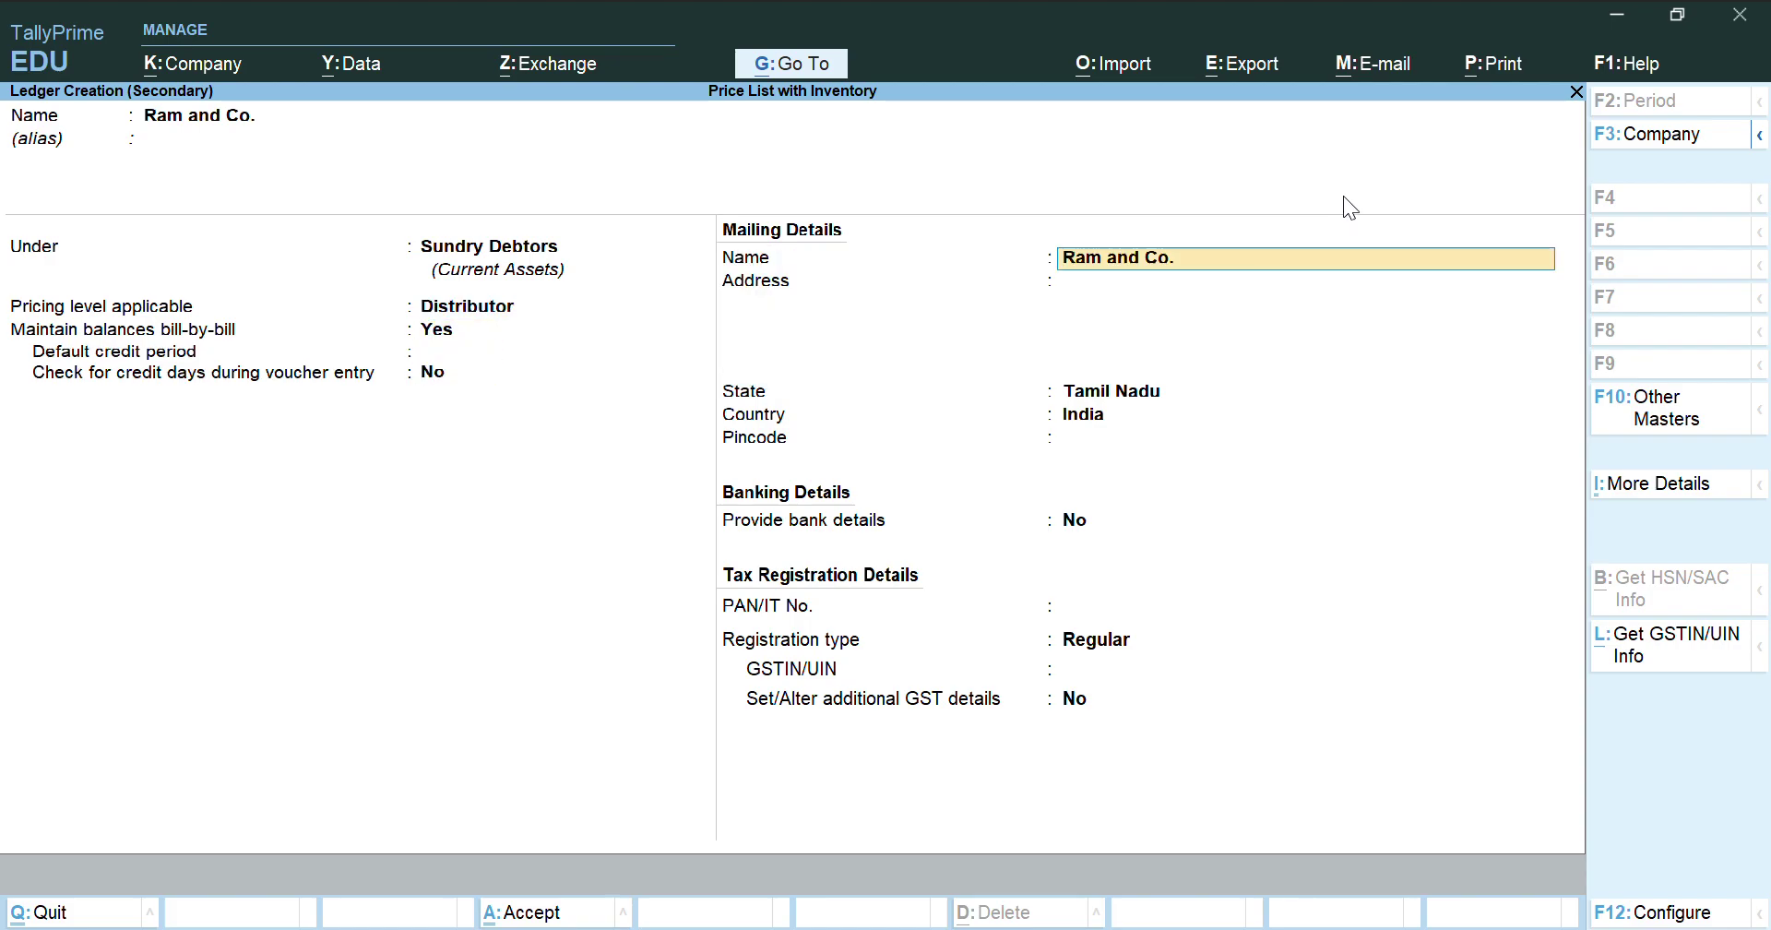
Keep the default mailing, banking and tax details with the GSTIN blank, and save the Ram and Co. ledger
key("Return")
key("Return")
key("Return")
key("Return")
key("Return")
key("Return")
key("Return")
key("Return")
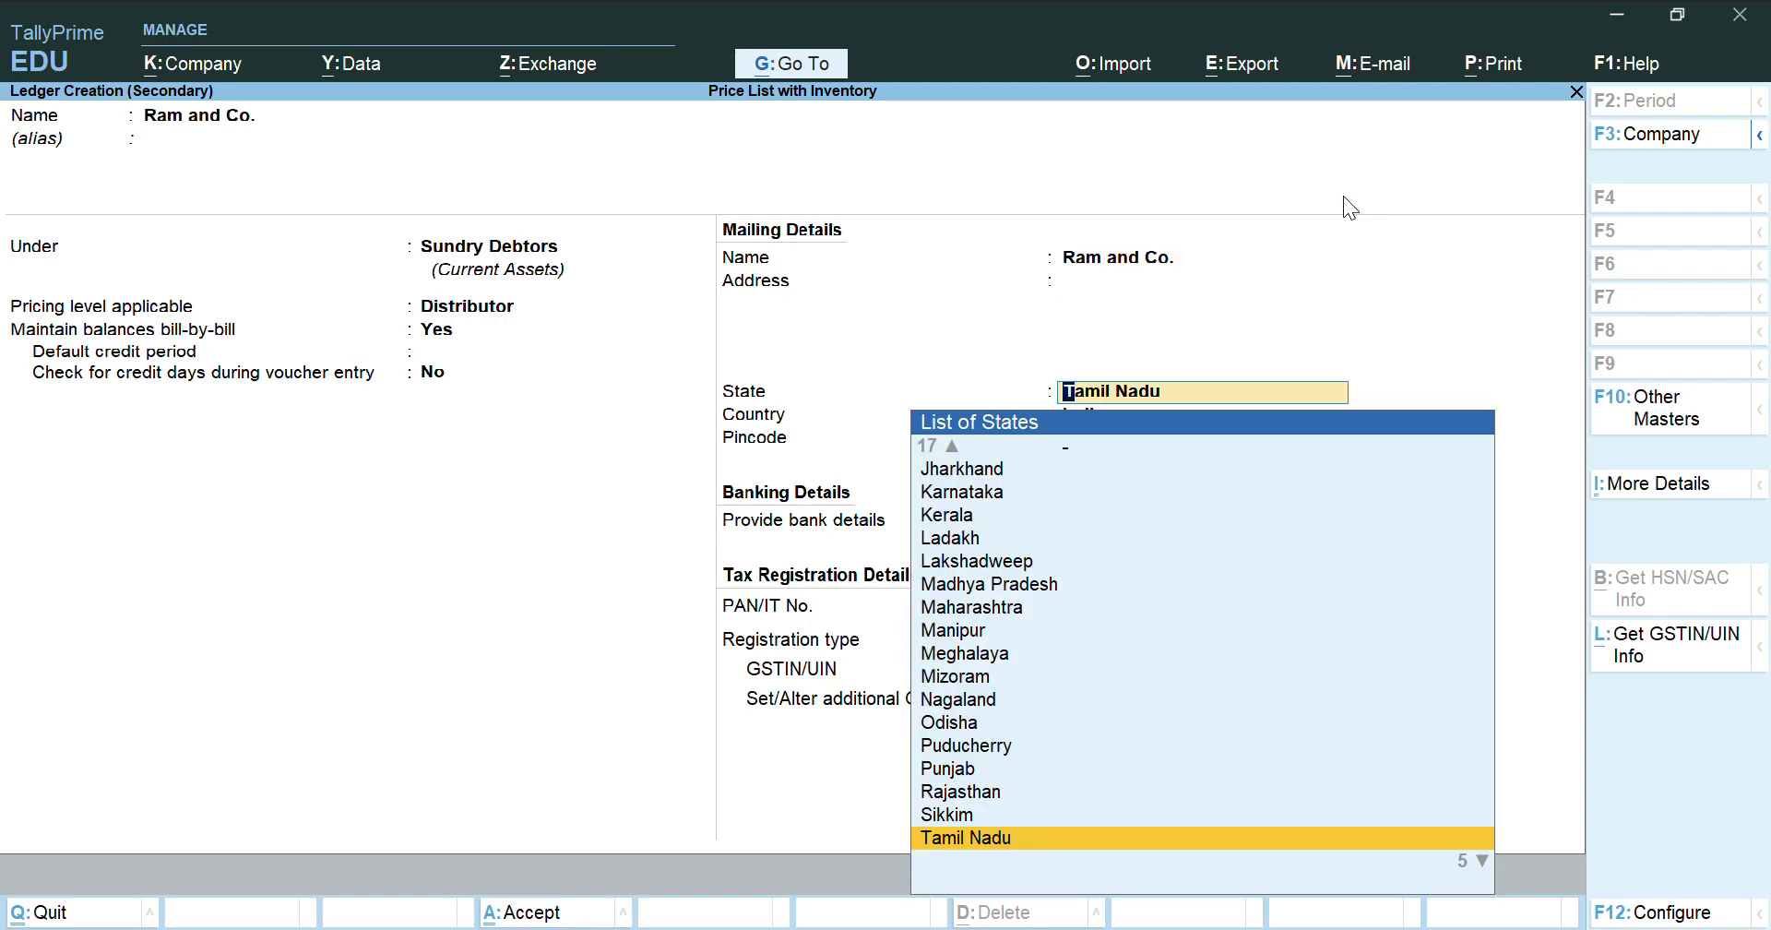
key("Return")
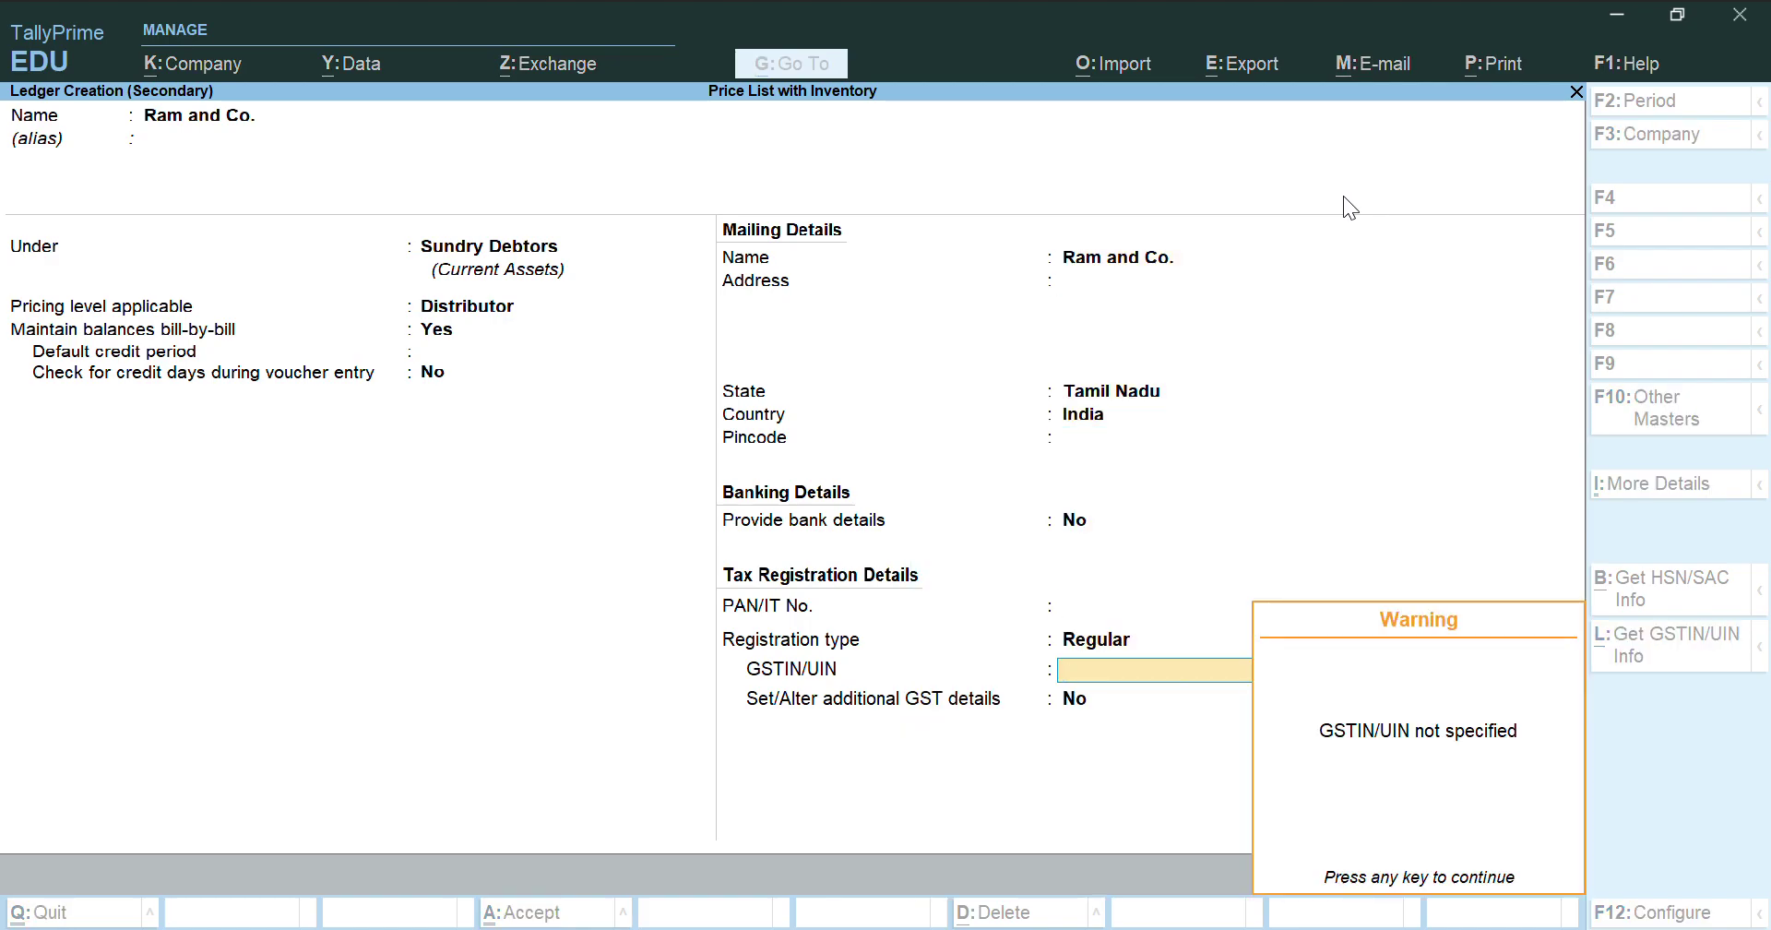
key("Return")
key("Return")
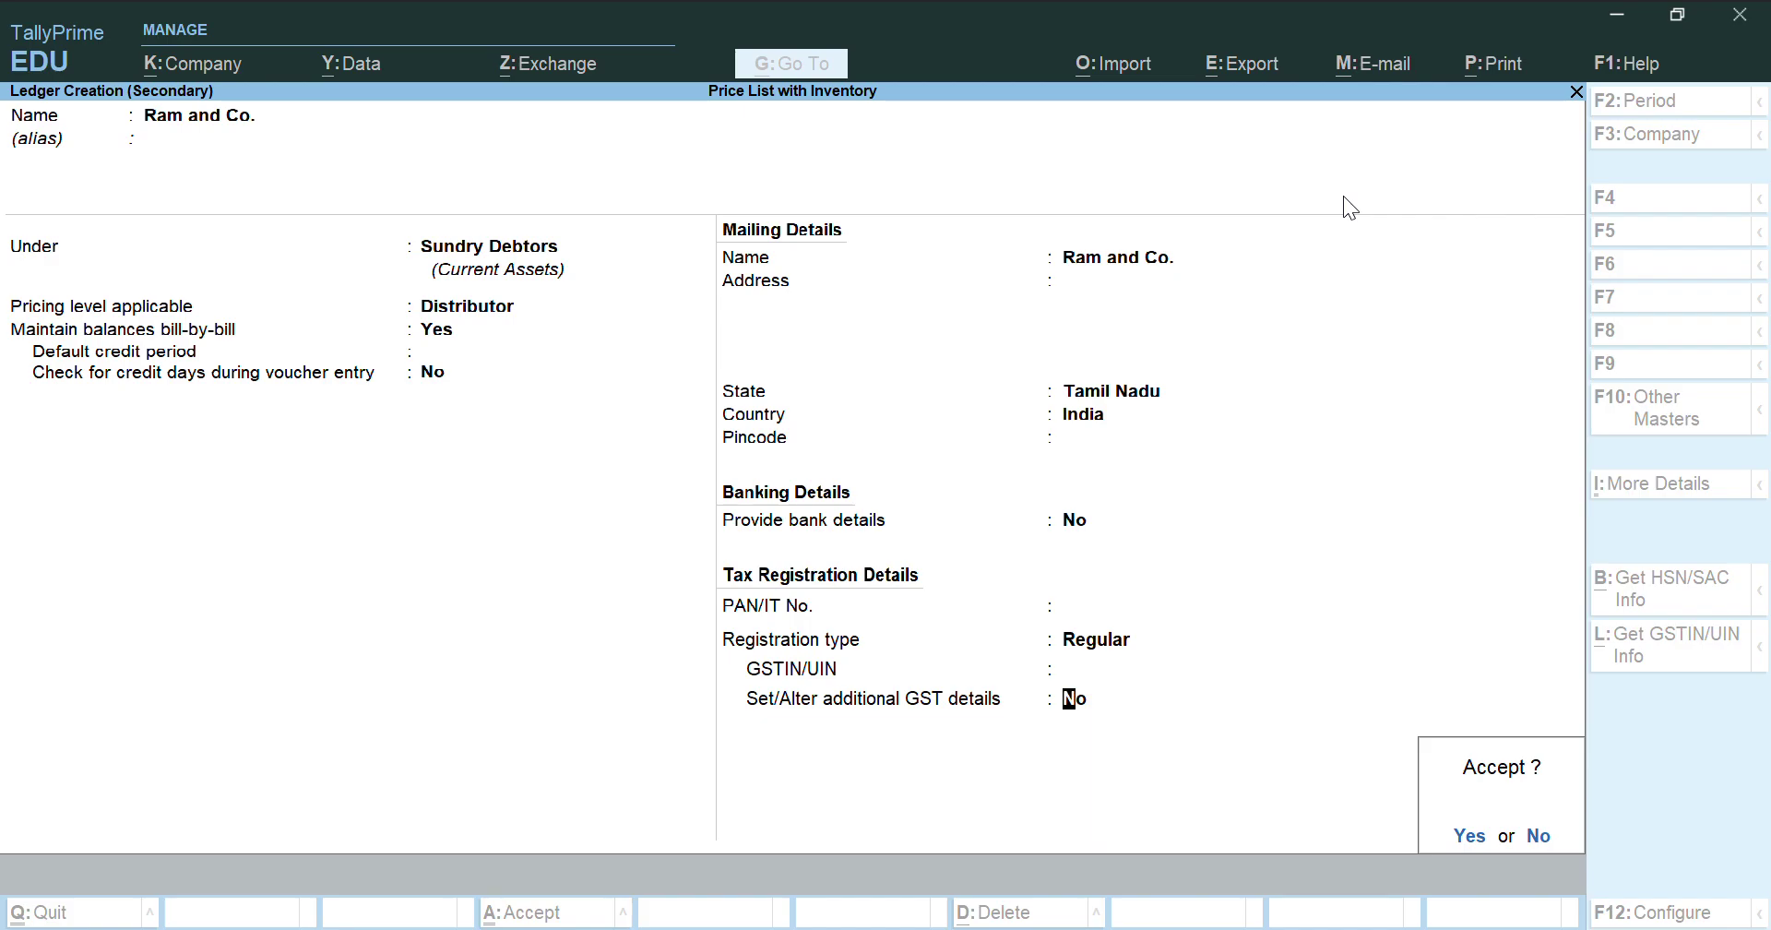
key("Return")
Leave the voucher's dispatch details blank and accept the default party details with Tamil Nadu as place of supply
key("Return")
key("Return")
key("Return")
key("Return")
key("Return")
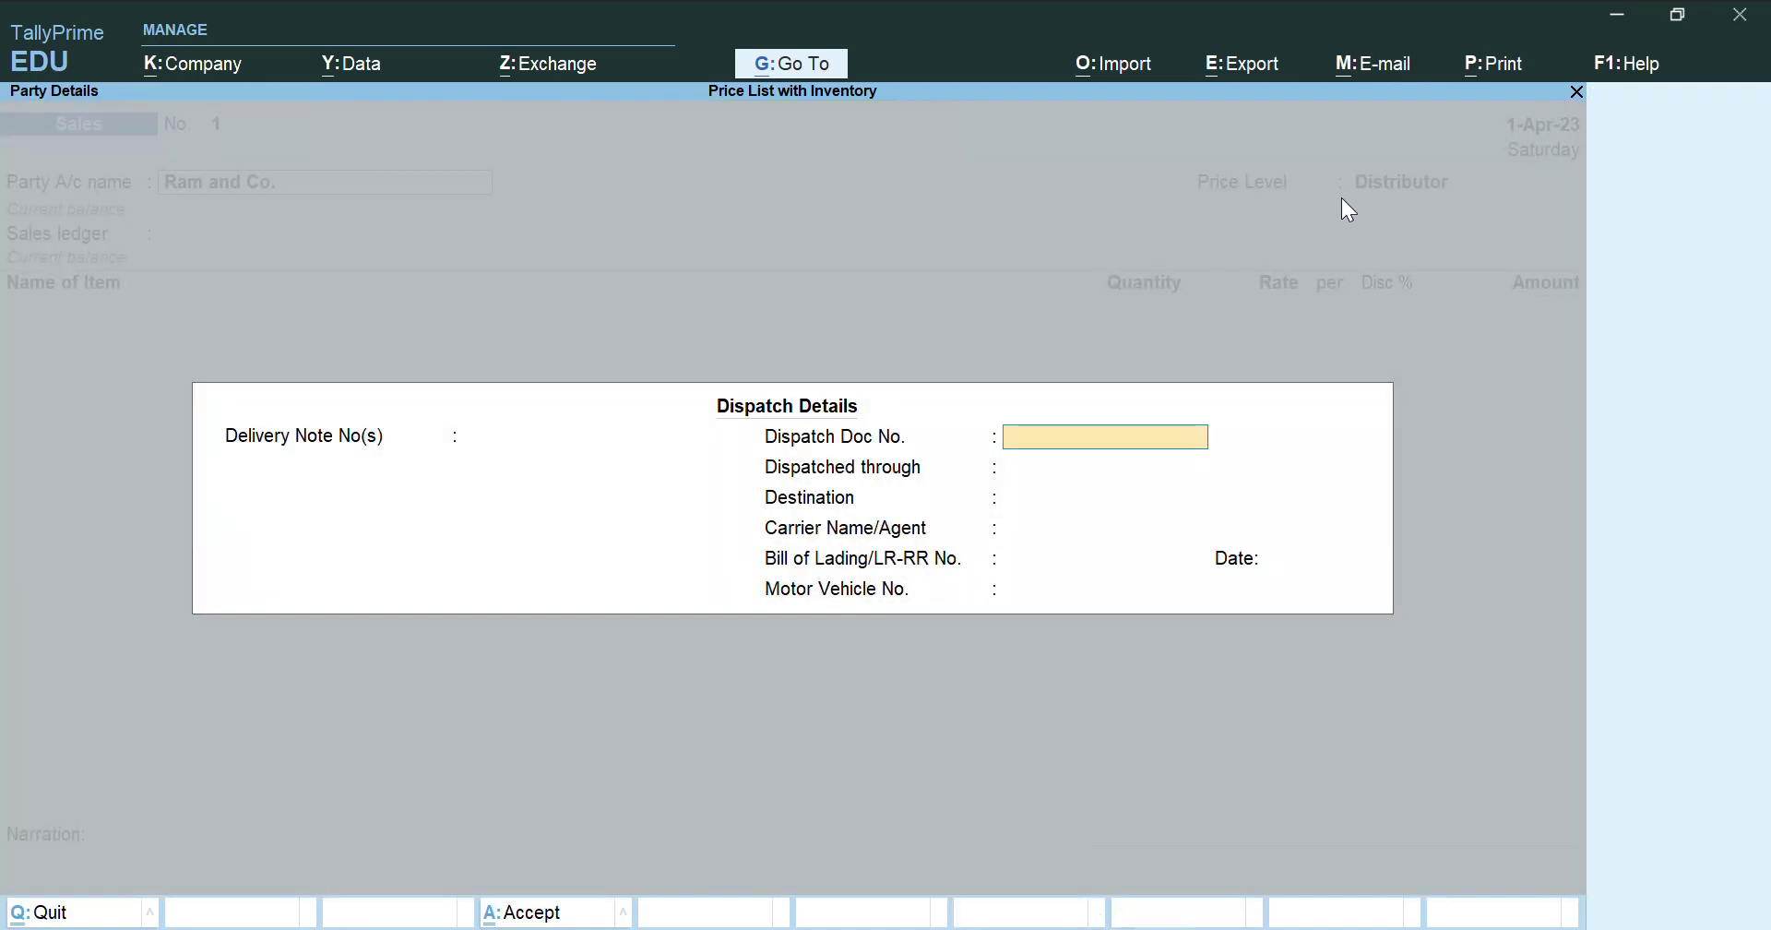
key("Return")
key("Return")
key("Return")
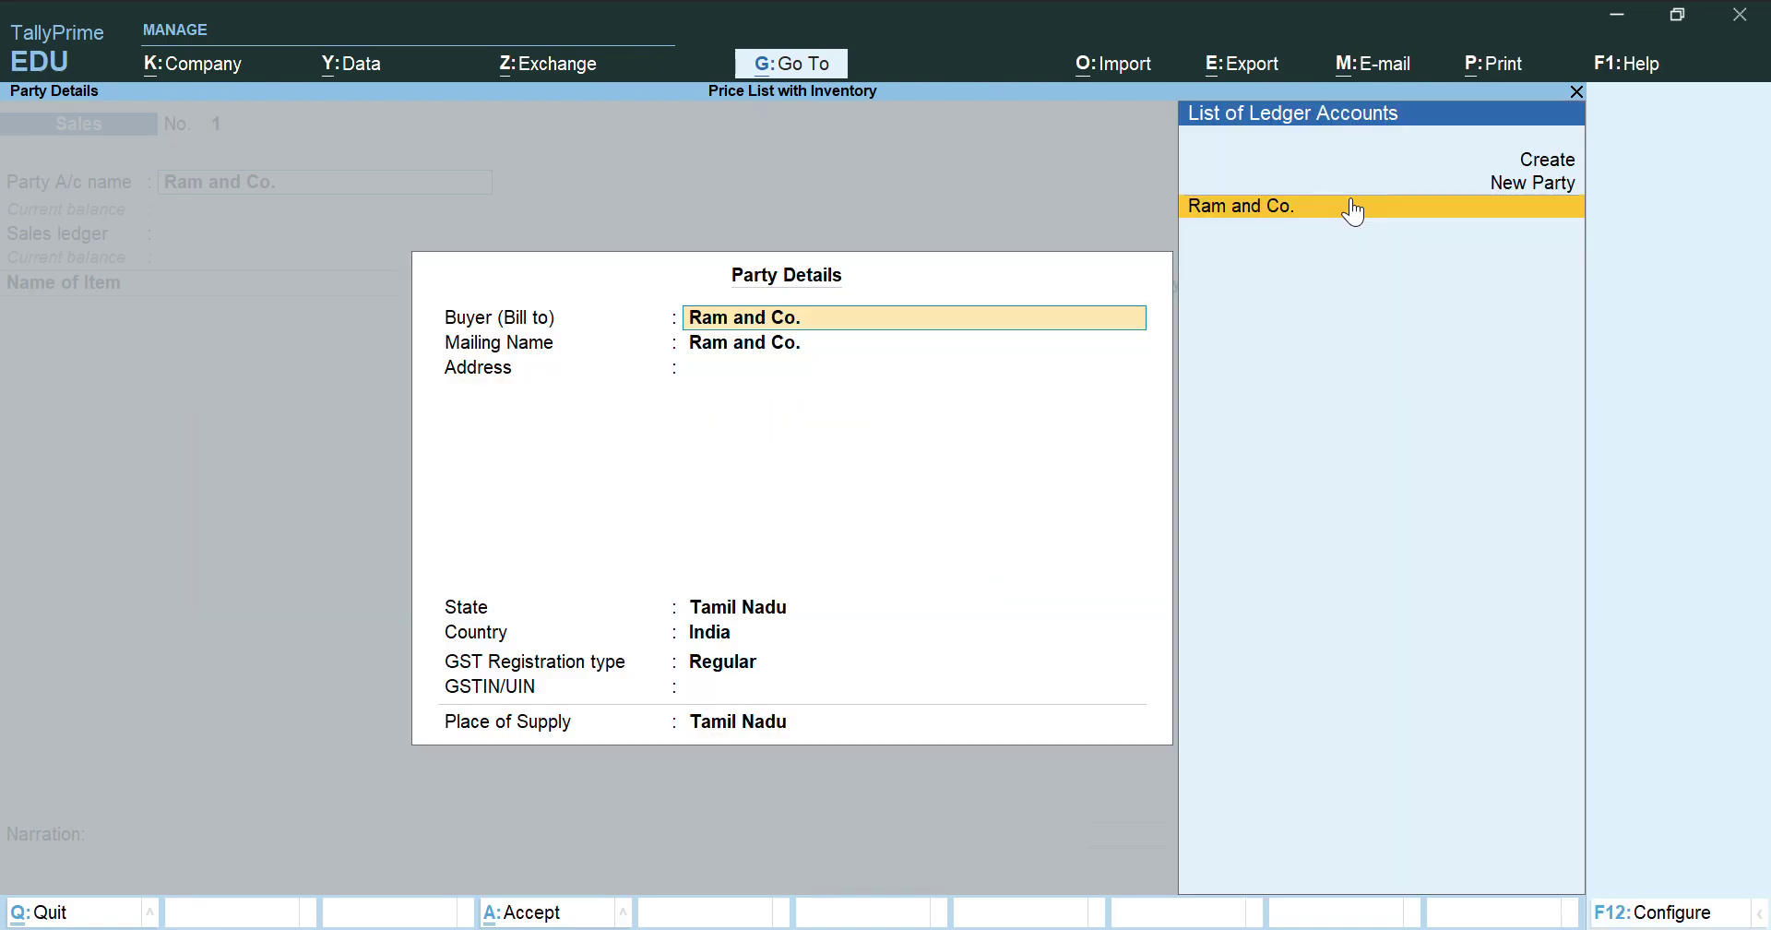
key("Return")
key("Return")
key("Return")
key("Return")
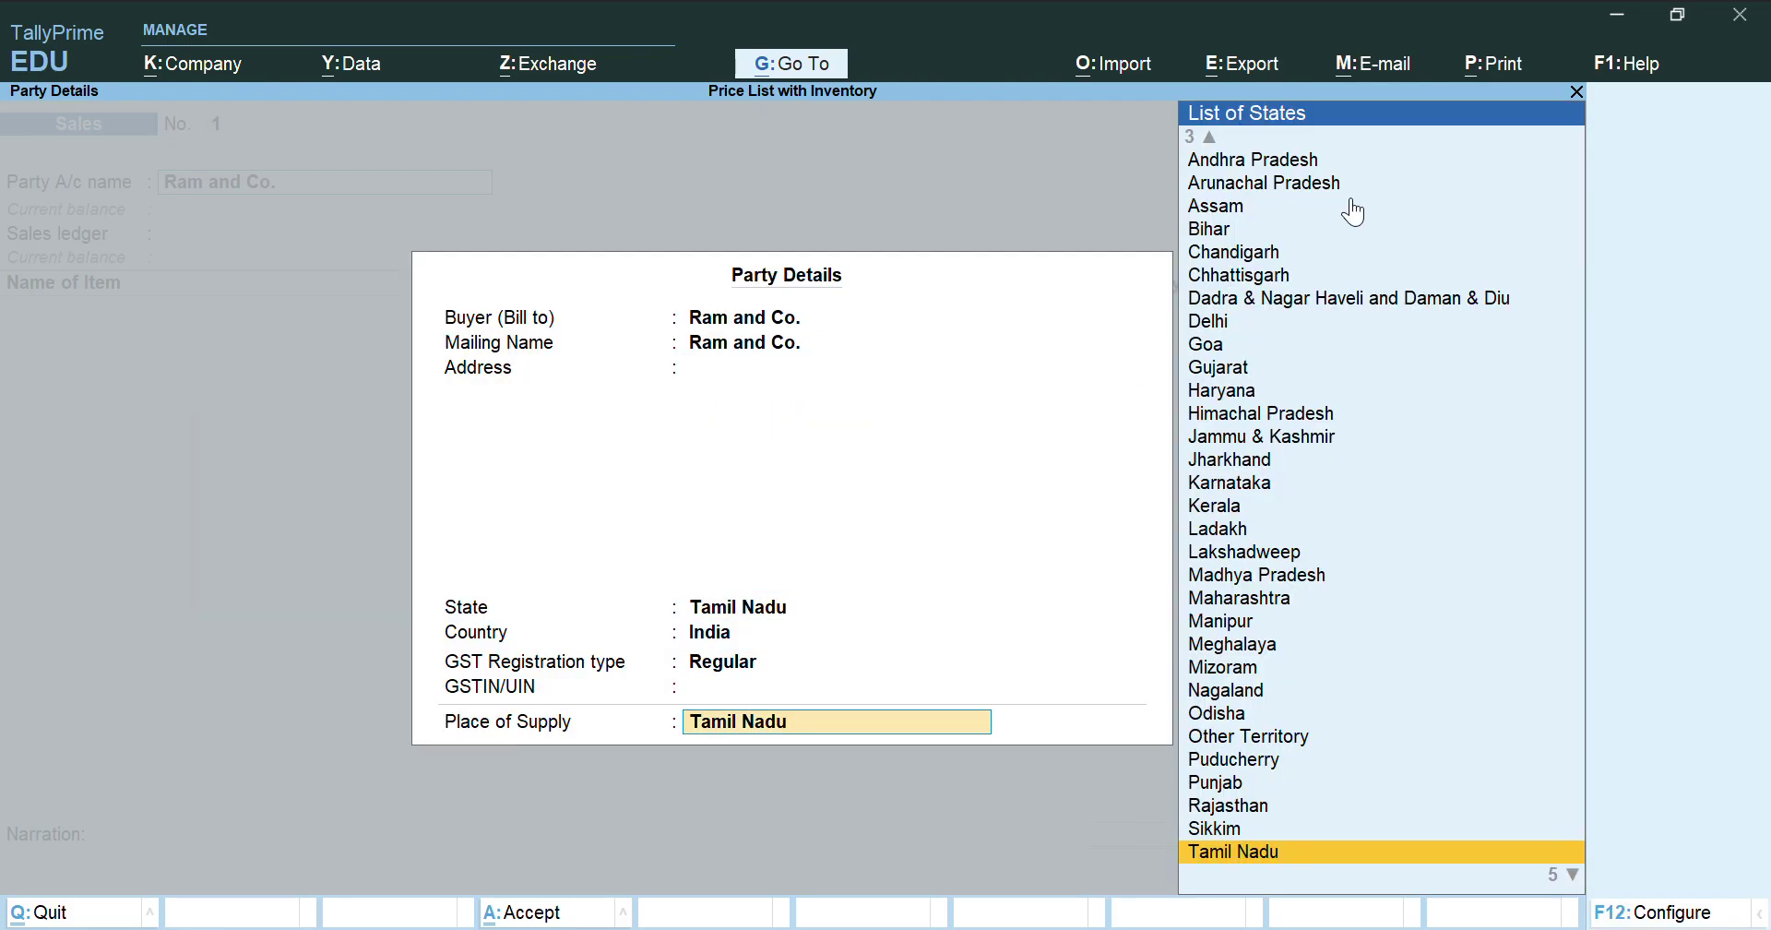
key("Return")
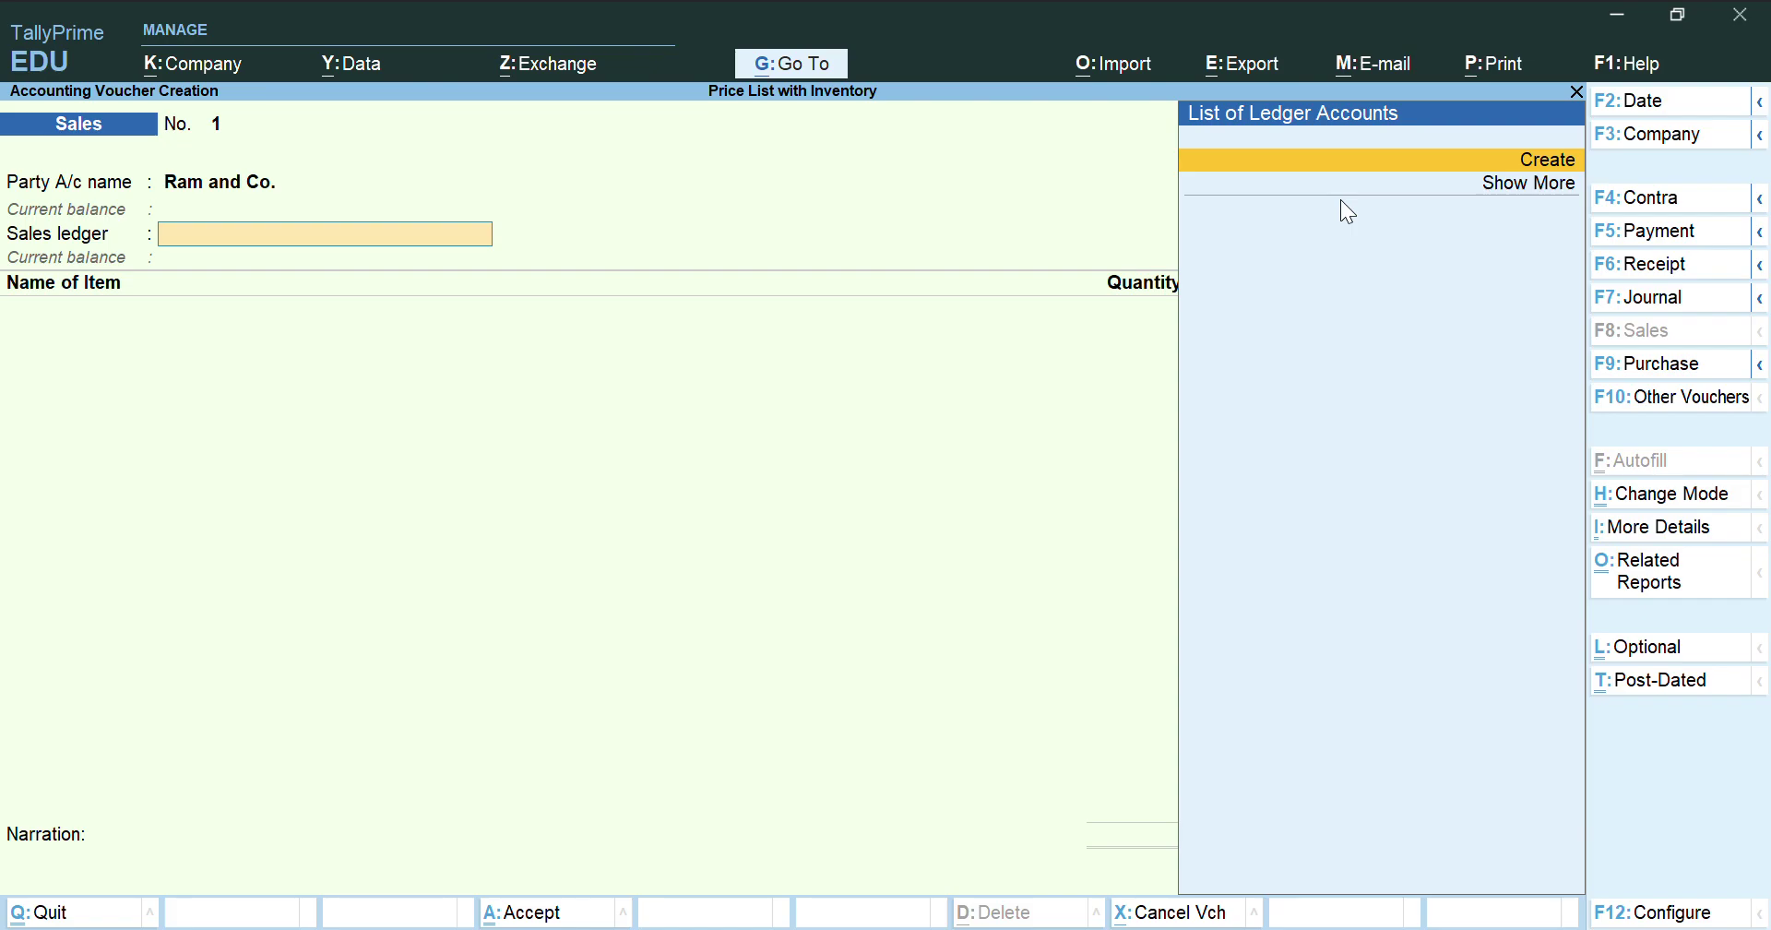
Create a ledger named Sales under the Sales Accounts group for the voucher's sales ledger, leaving the alias blank
key("alt+c")
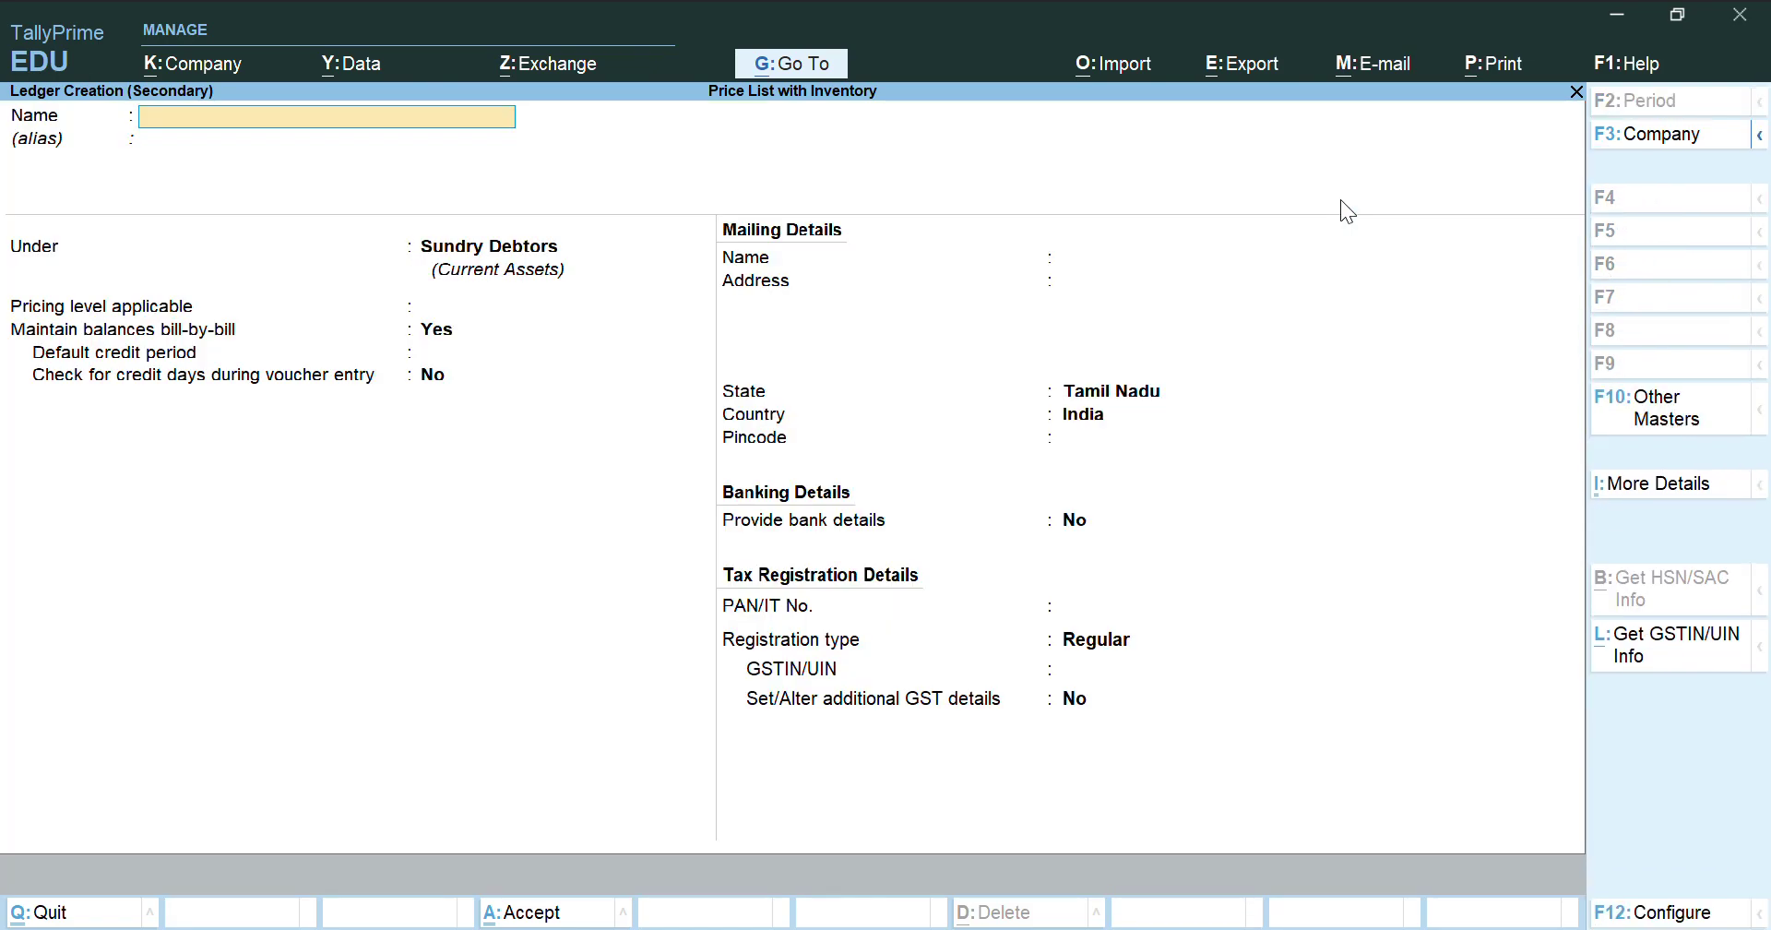
type("Sales")
key("Return")
key("Return")
type("Sales")
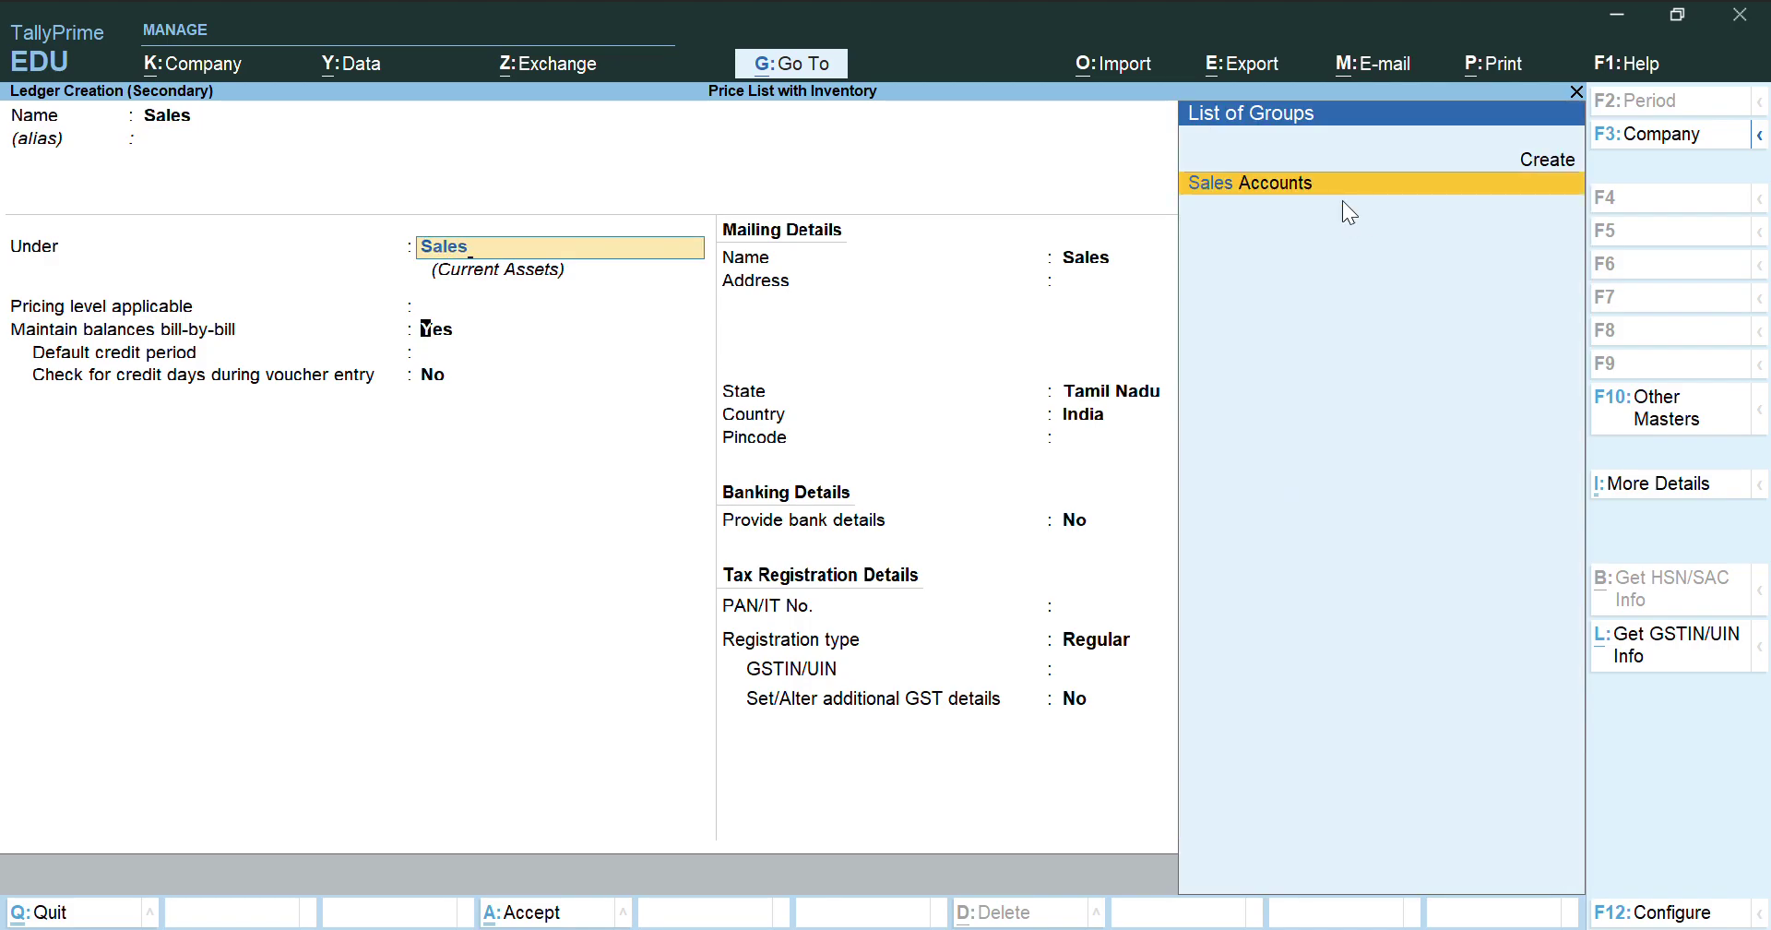
key("Return")
key("Return")
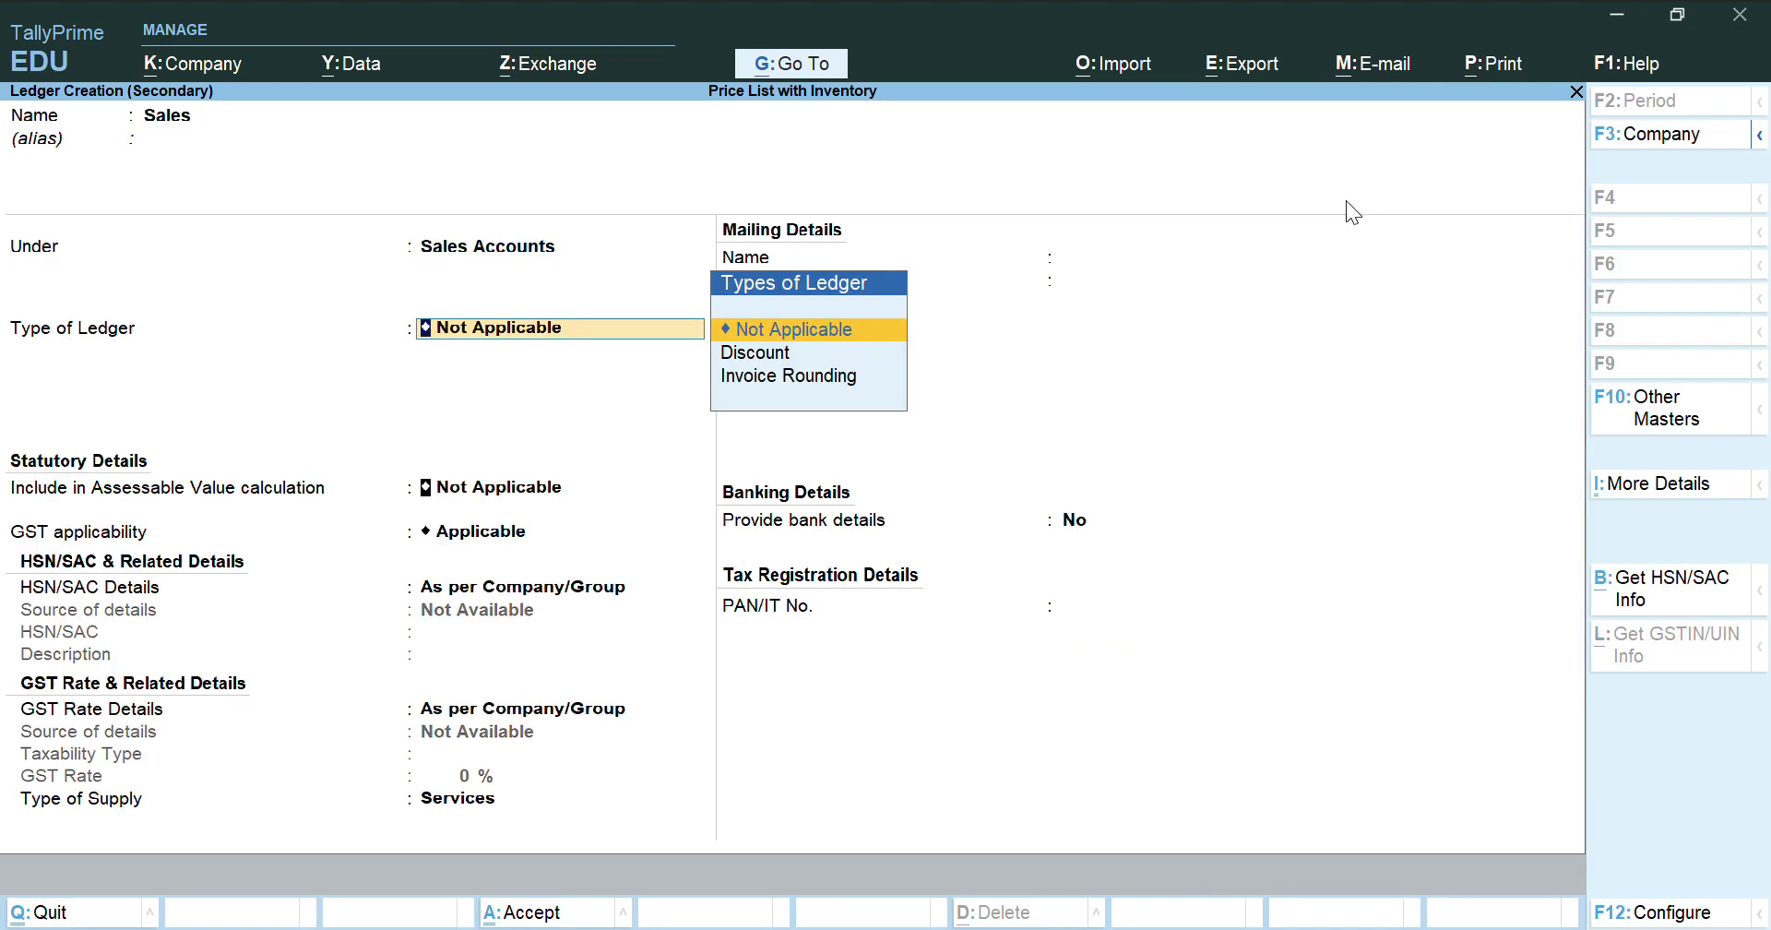
Keep the Sales ledger's default type, GST applicability, HSN/SAC and rate details, and save the ledger
key("Return")
key("Return")
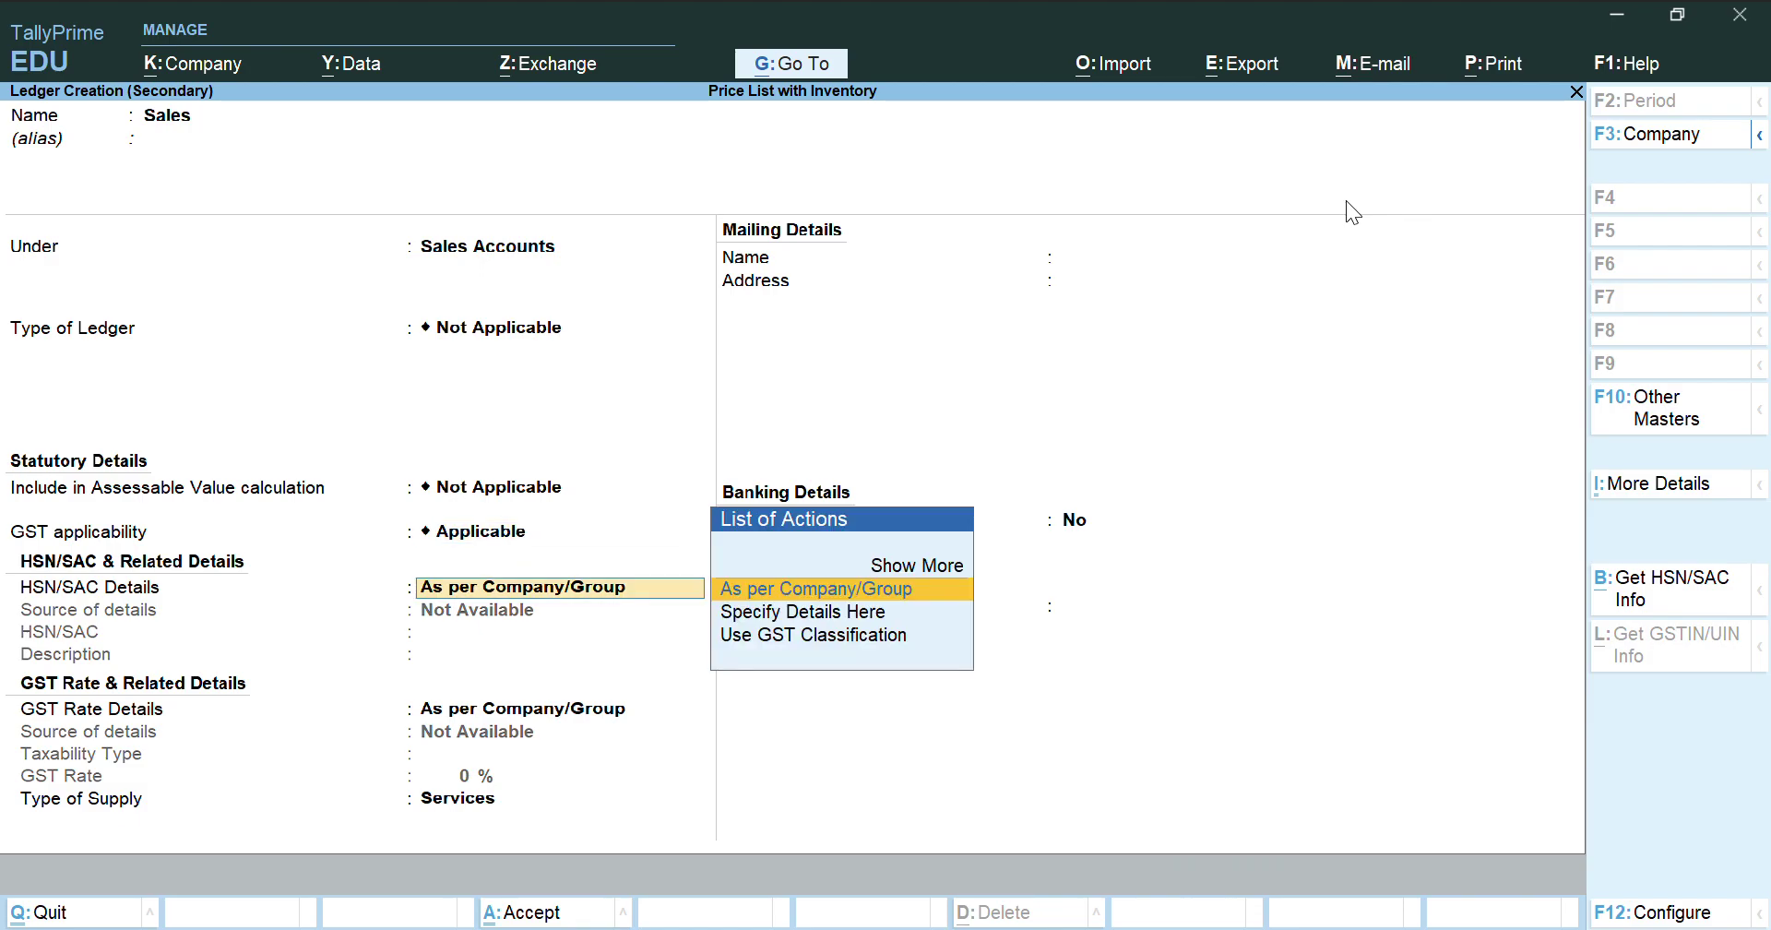
key("Return")
key("Return")
key("Return")
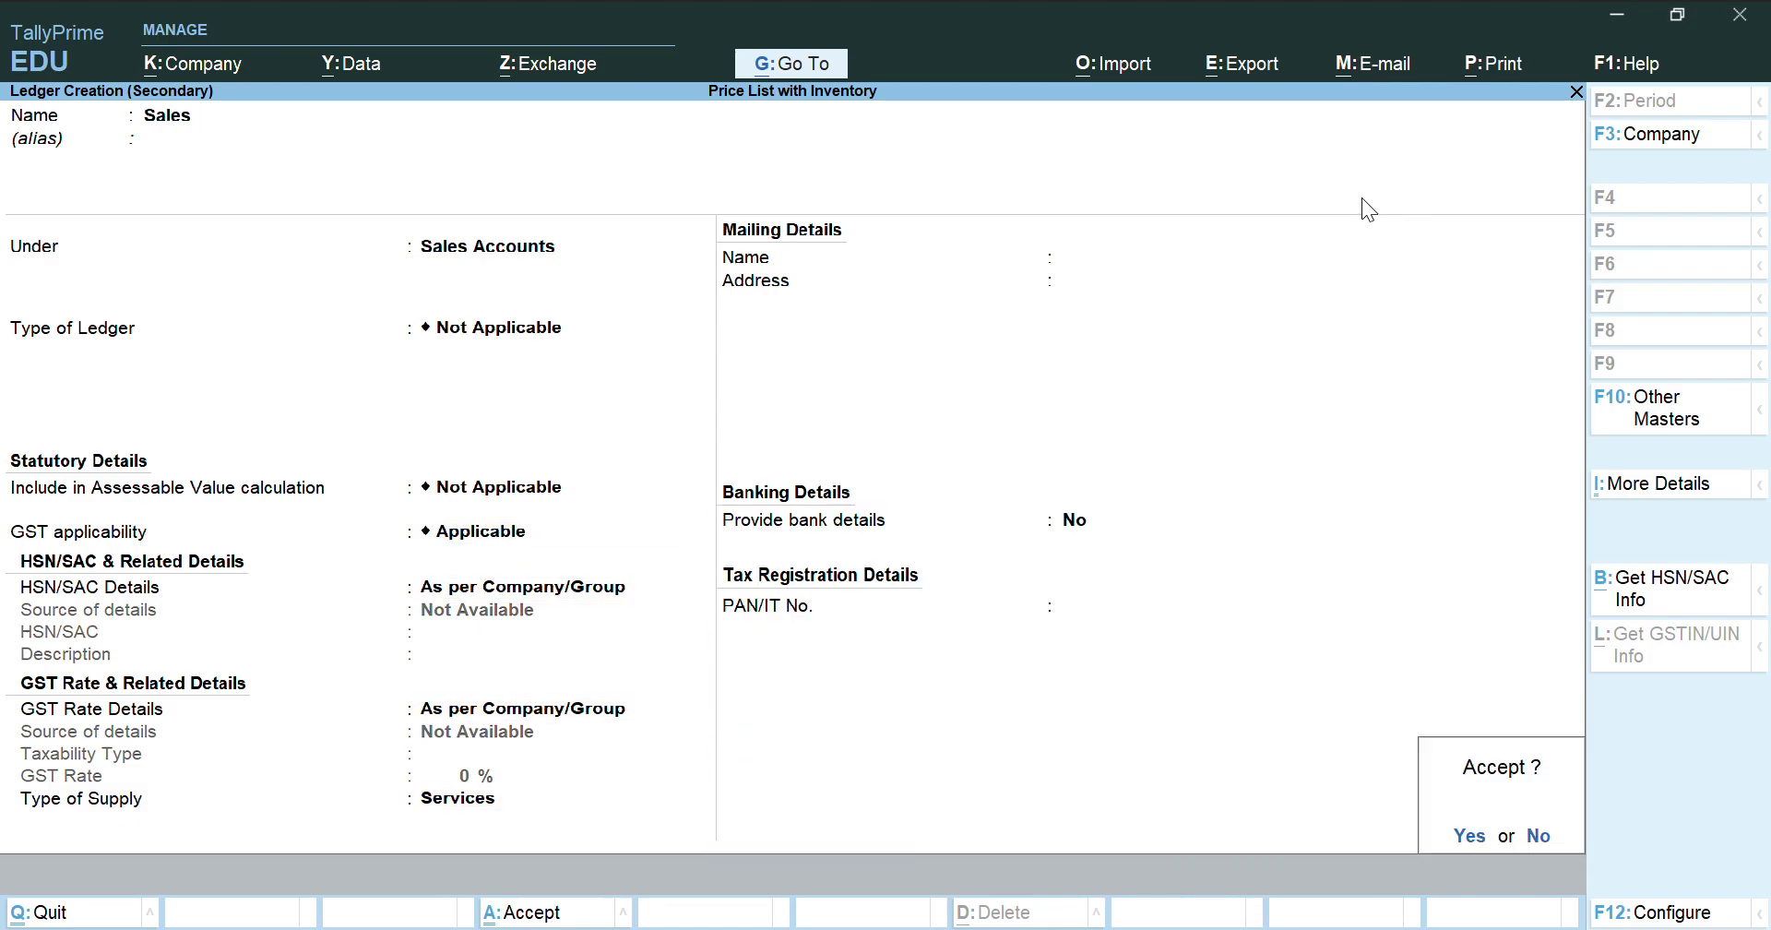
key("Return")
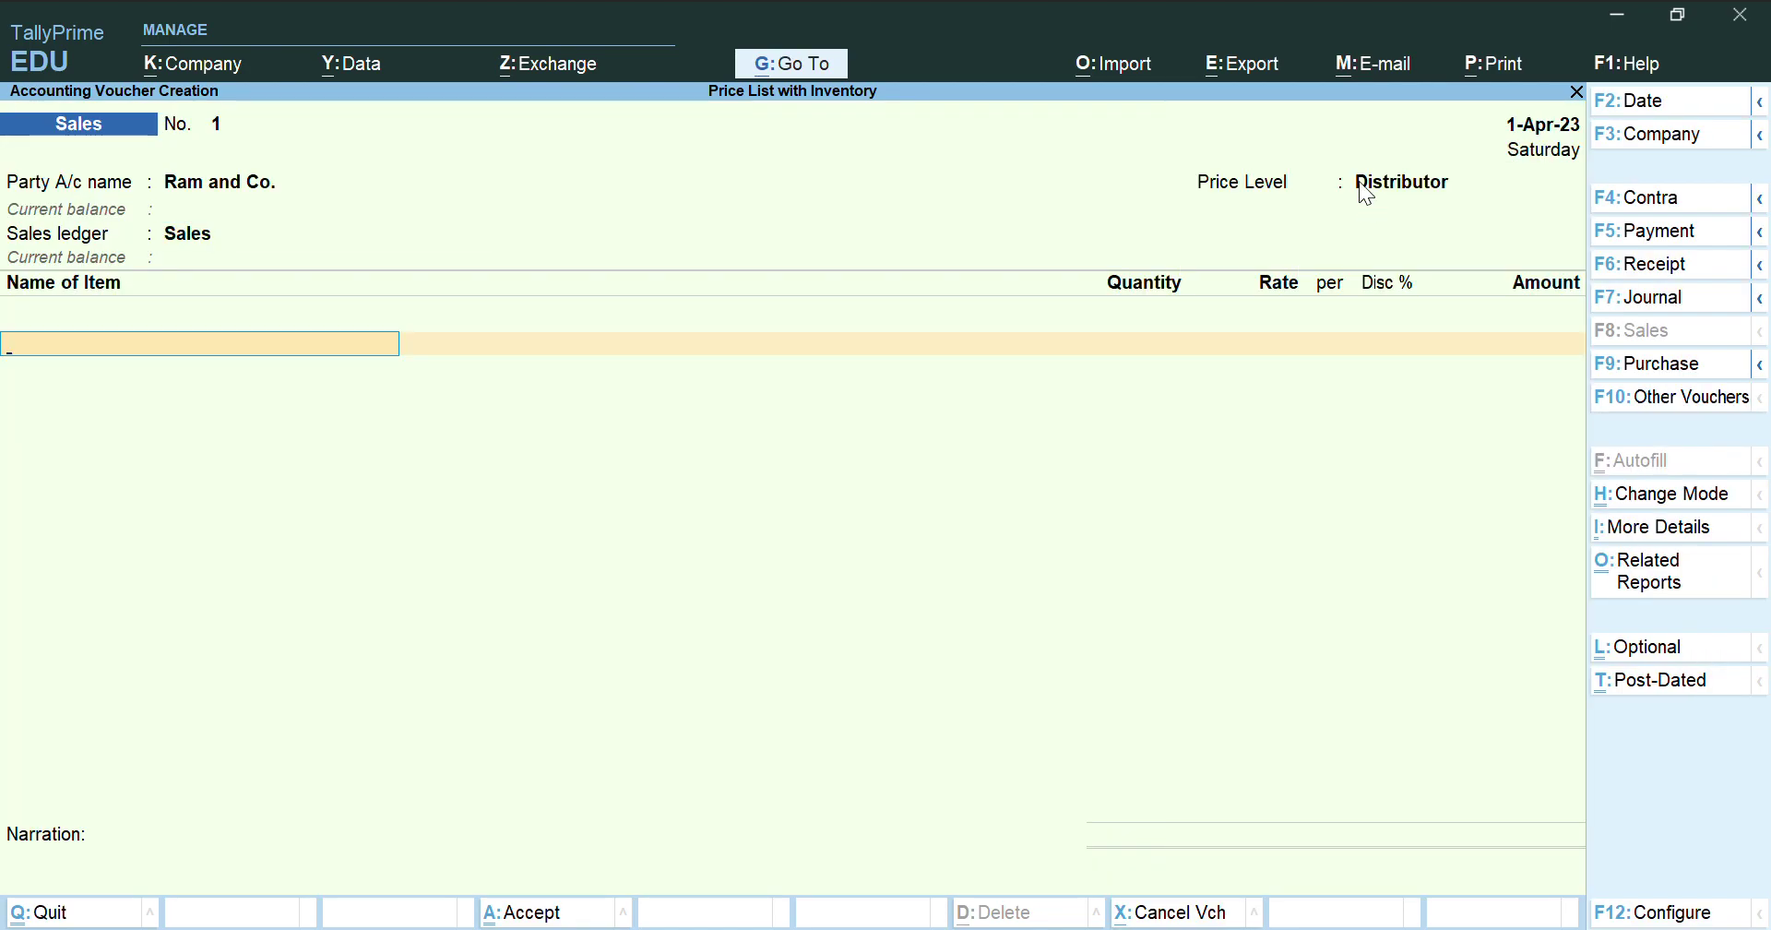
Add Mr. White Eraser 1.5 inch as the first item line with a quantity of 25,000 nos, keeping the price-list rate
type("M")
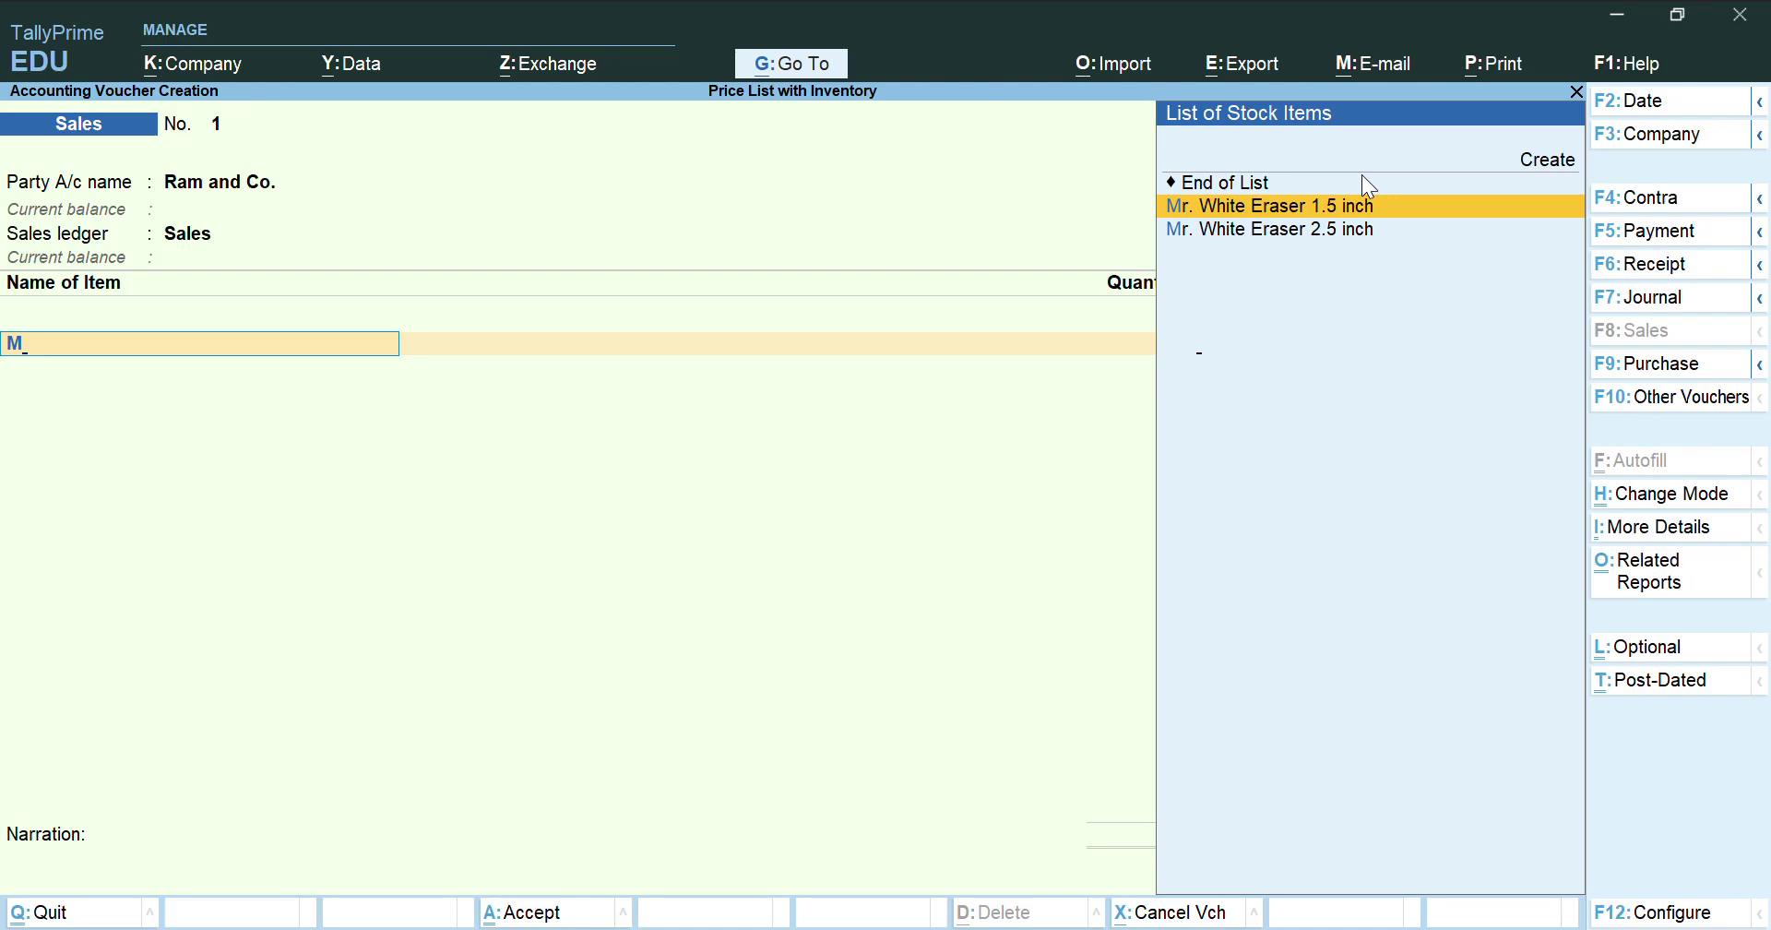
key("Return")
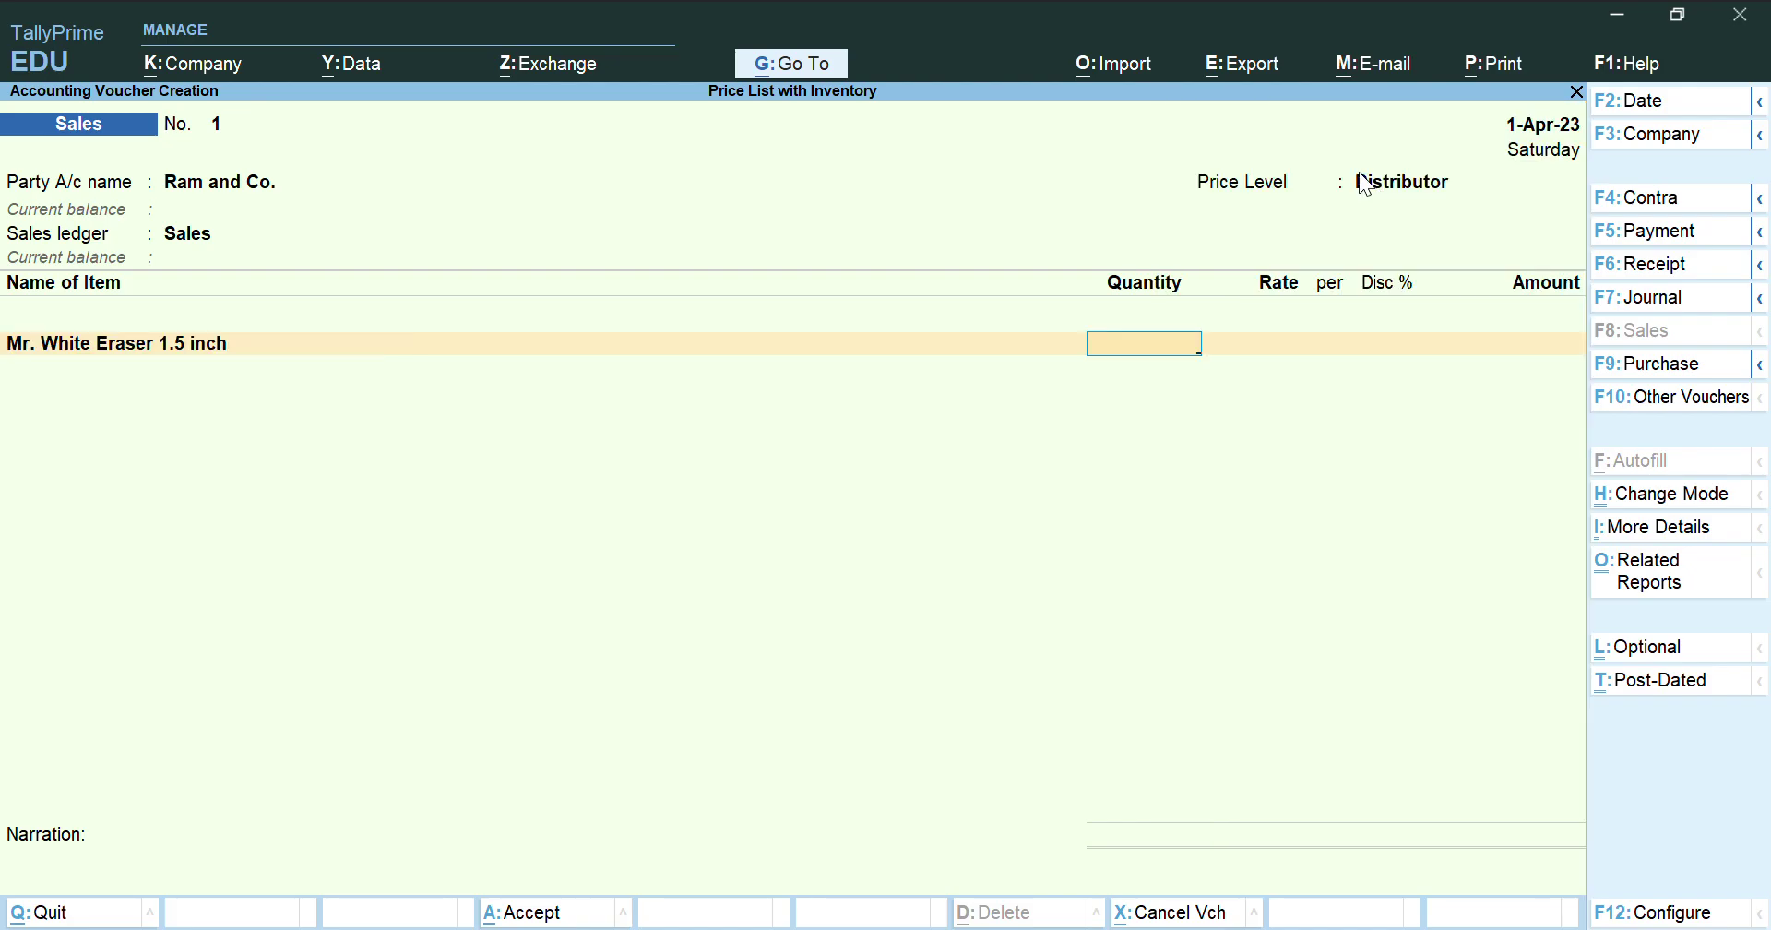
type("25000")
key("Return")
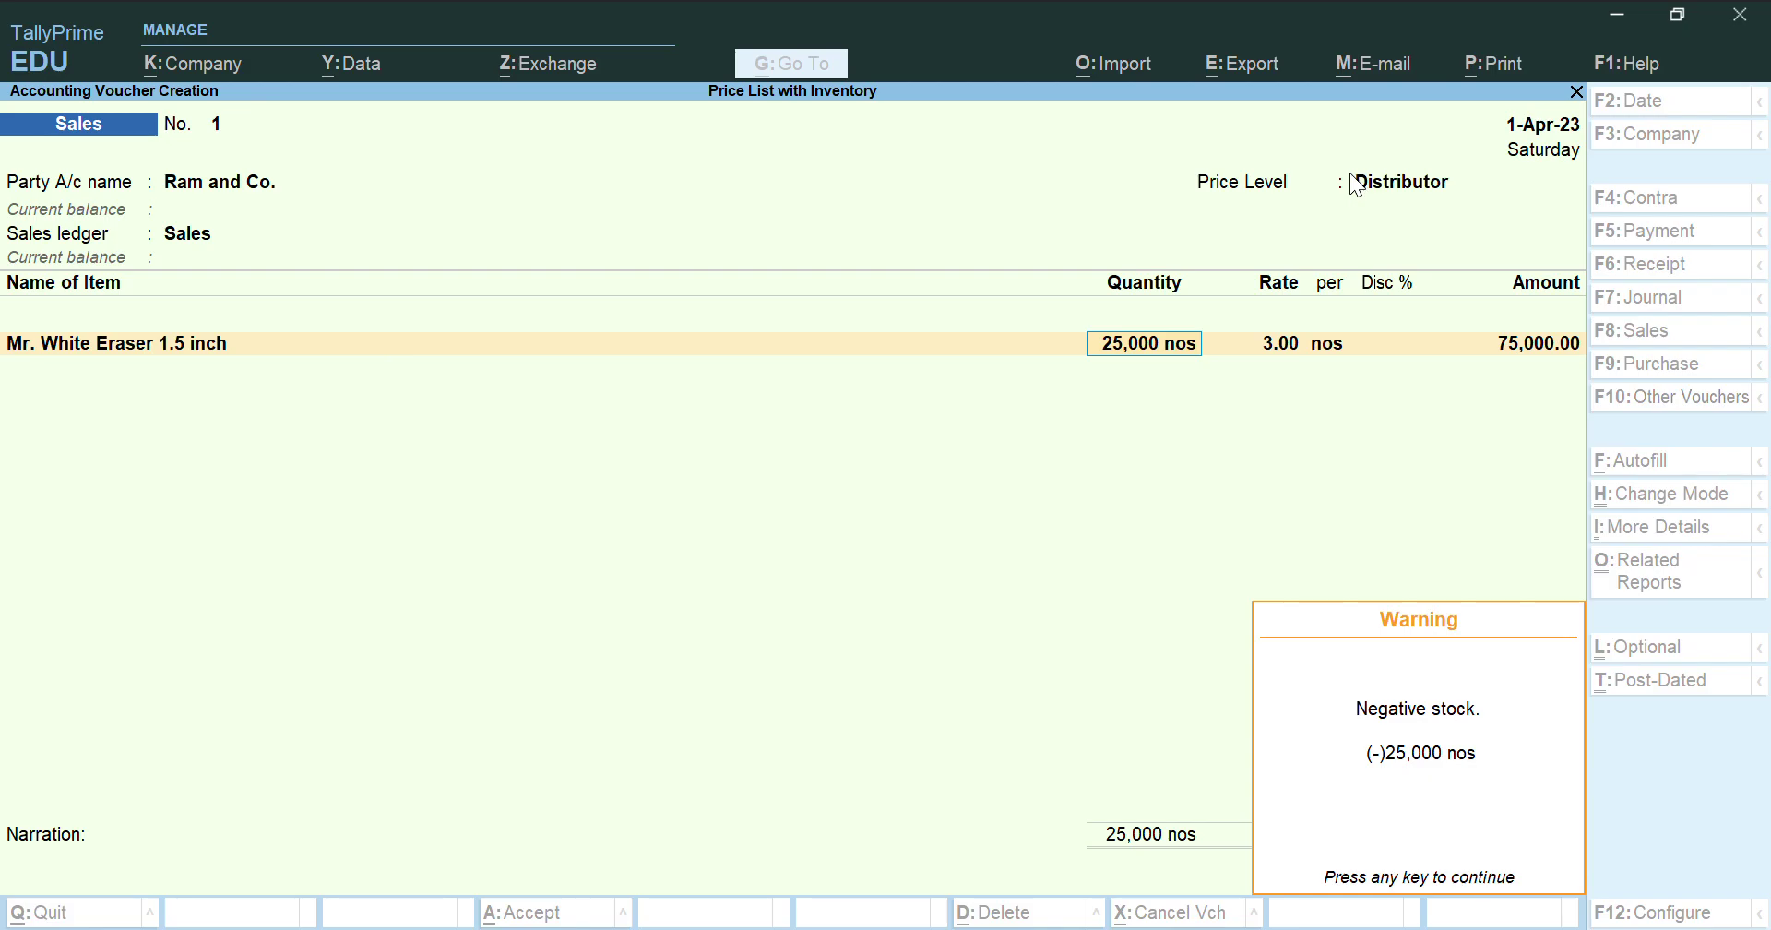
key("Return")
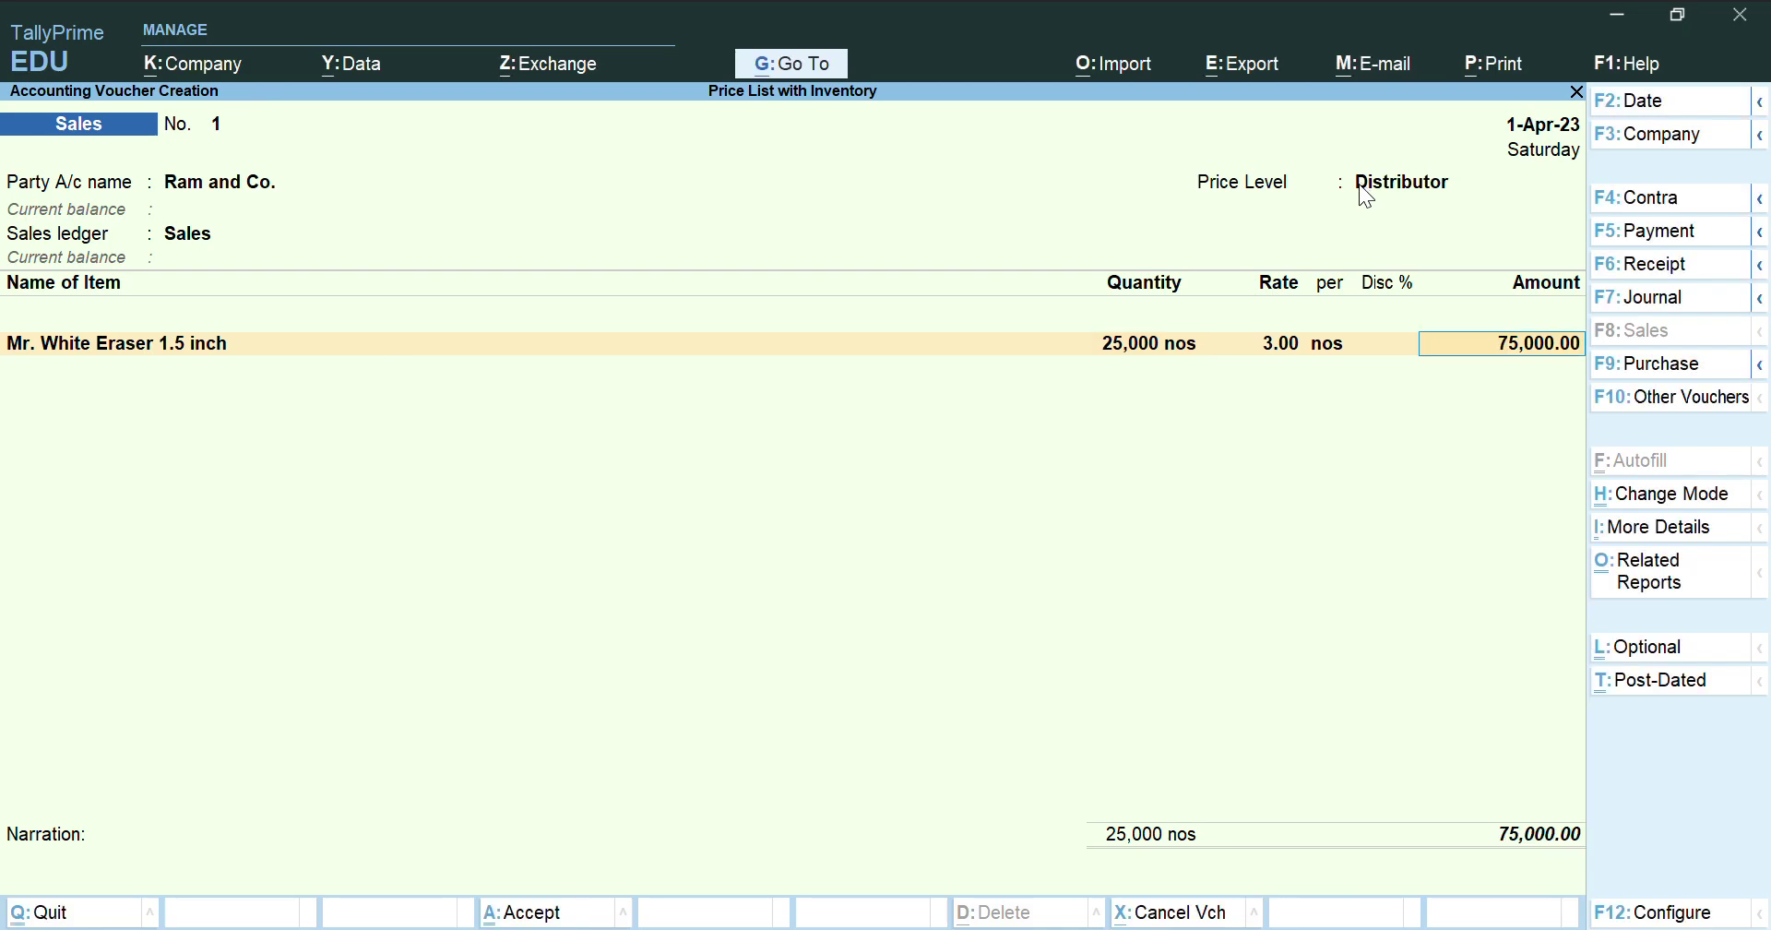
key("Return")
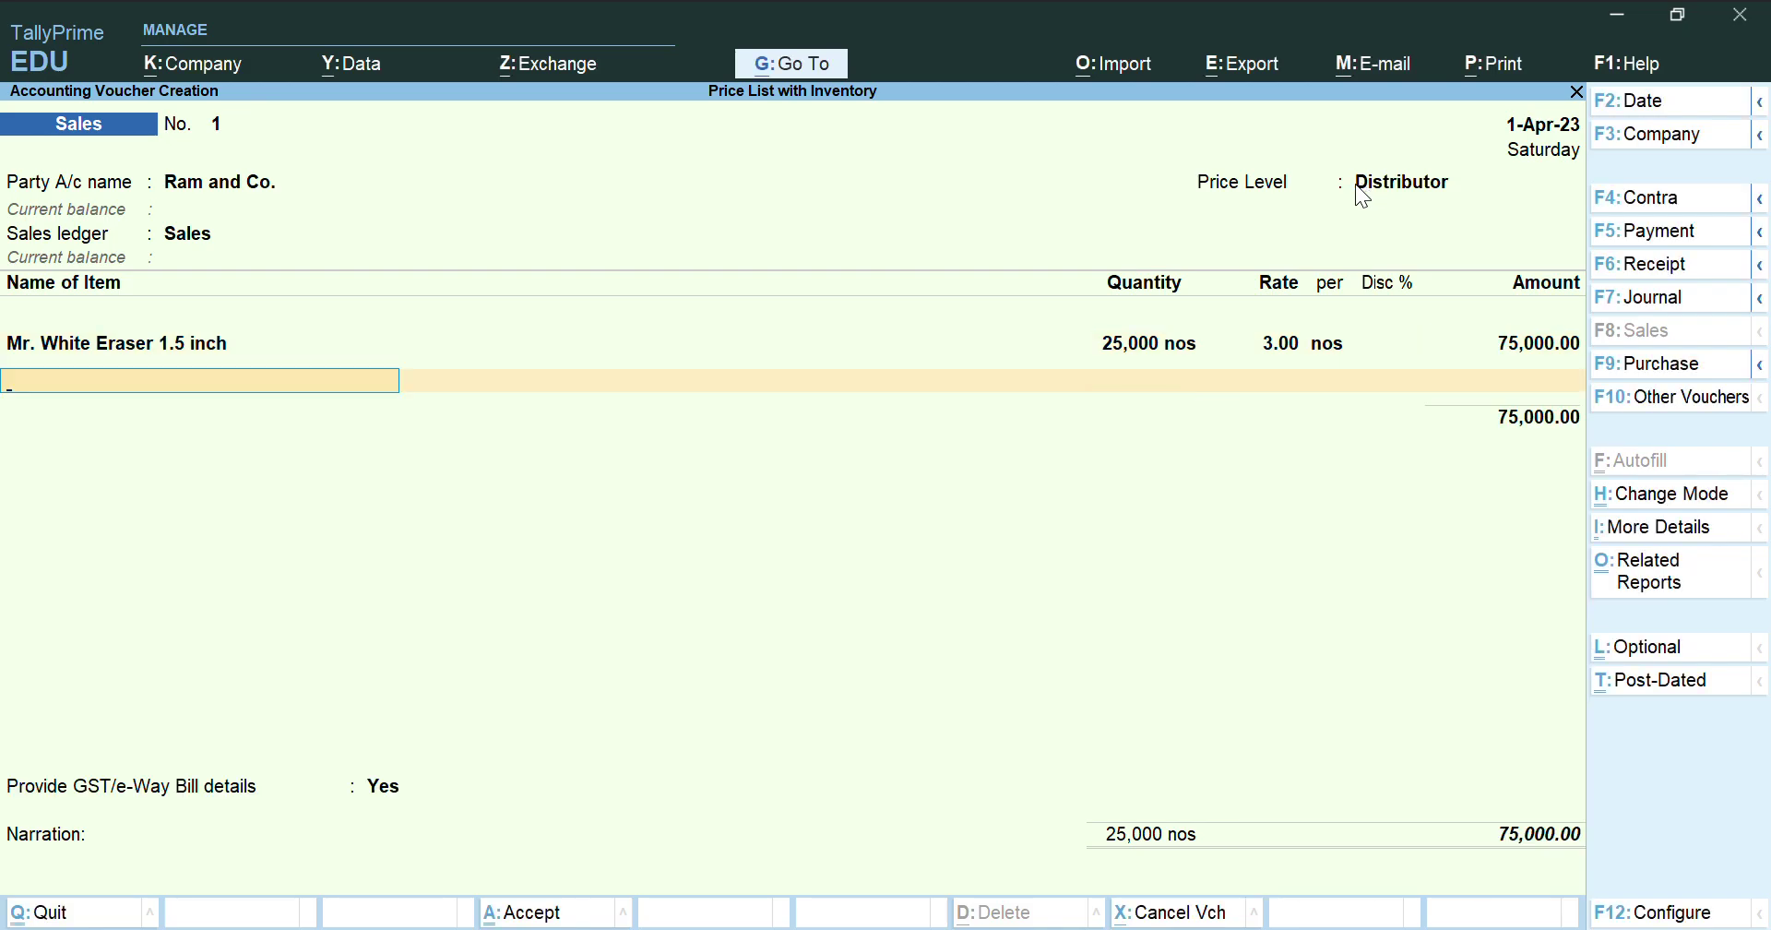
Add a second Mr. White Eraser 1.5 inch line with a quantity of 75,000 nos, keeping the price-list rate and discount
type("Whi")
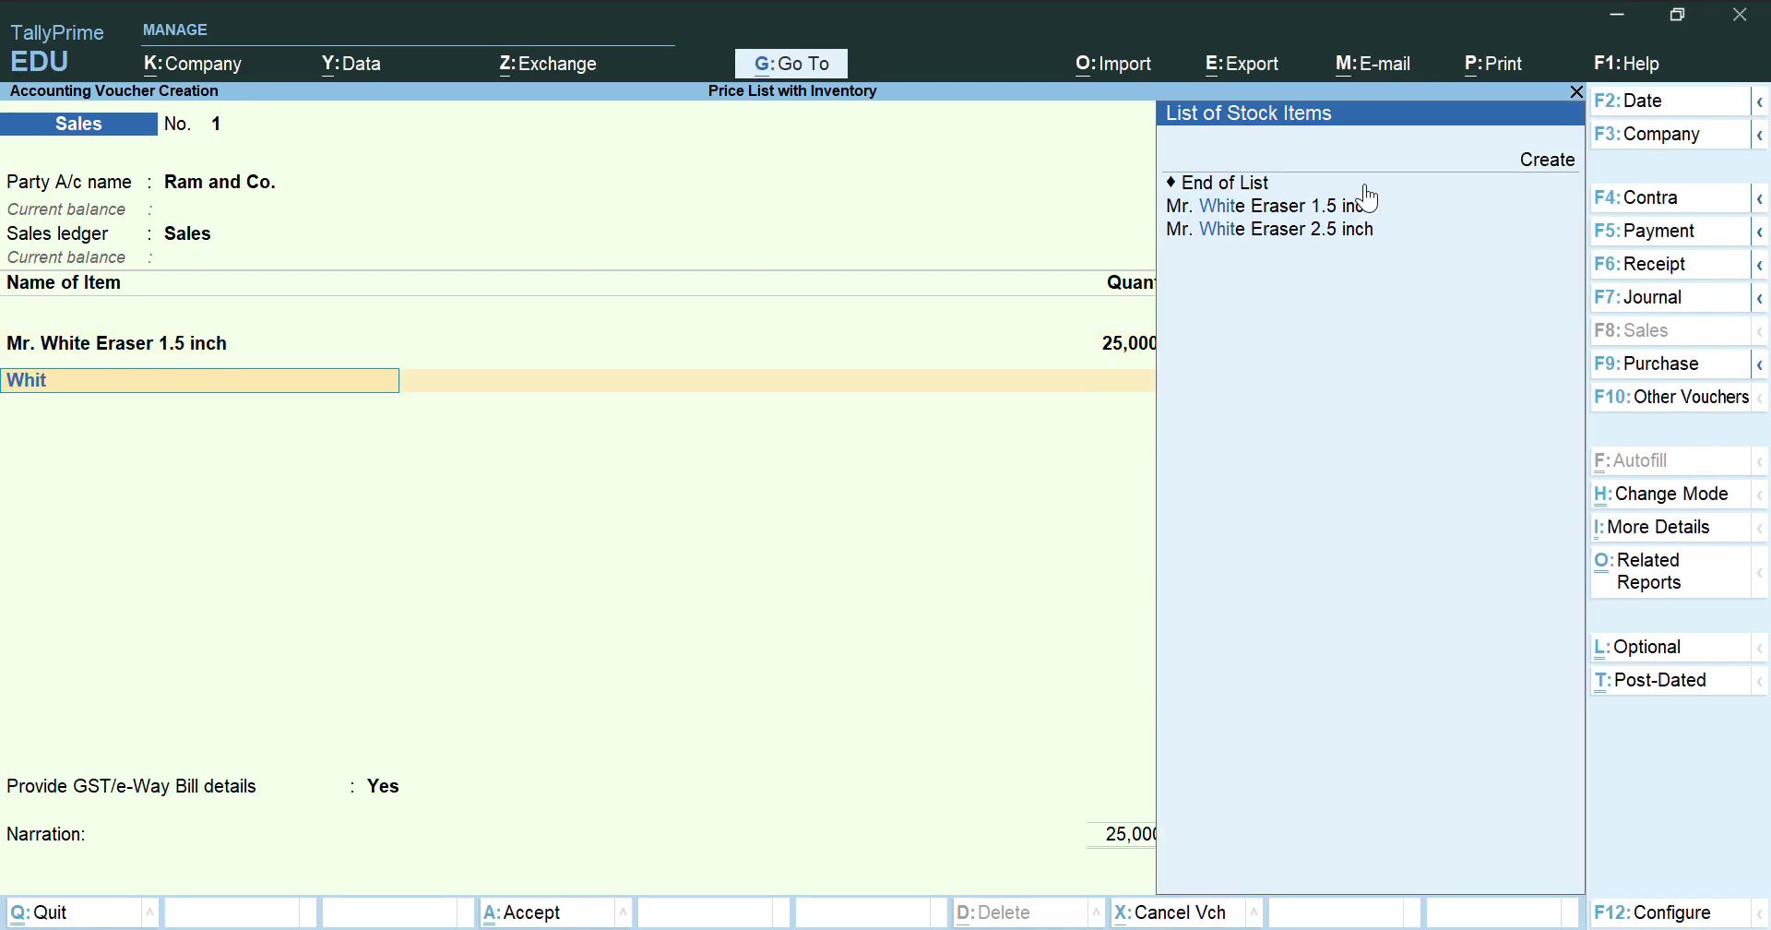
type("t")
left_click(1365, 204)
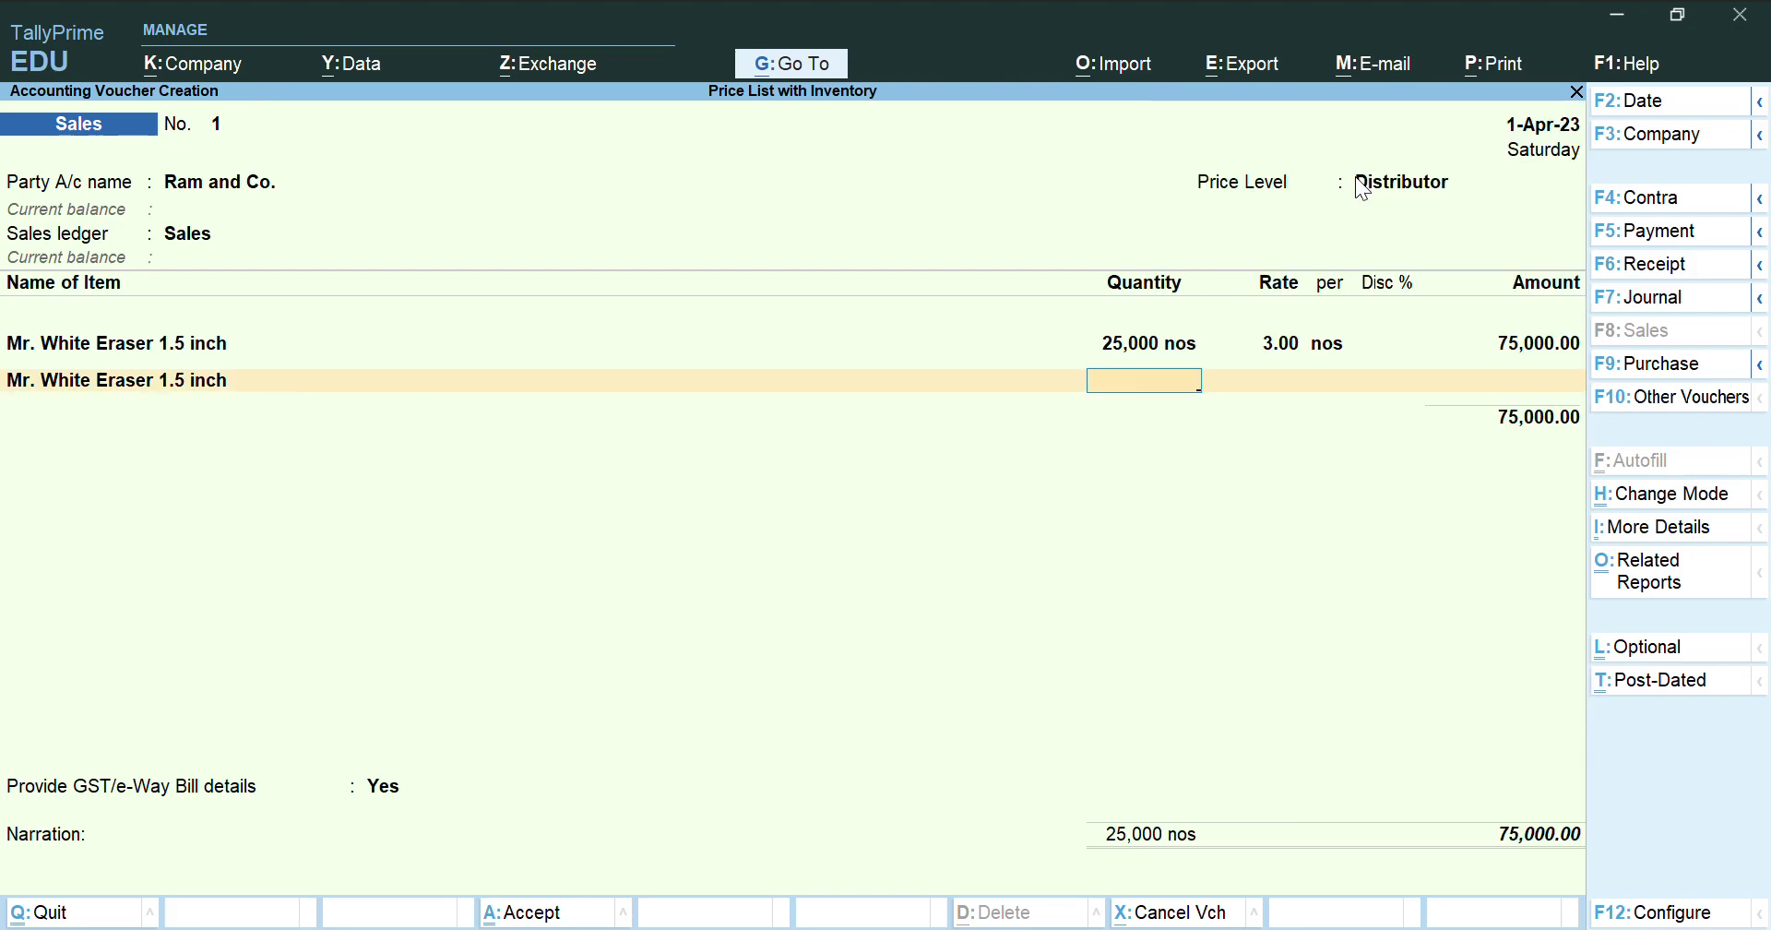
type("75000")
key("Return")
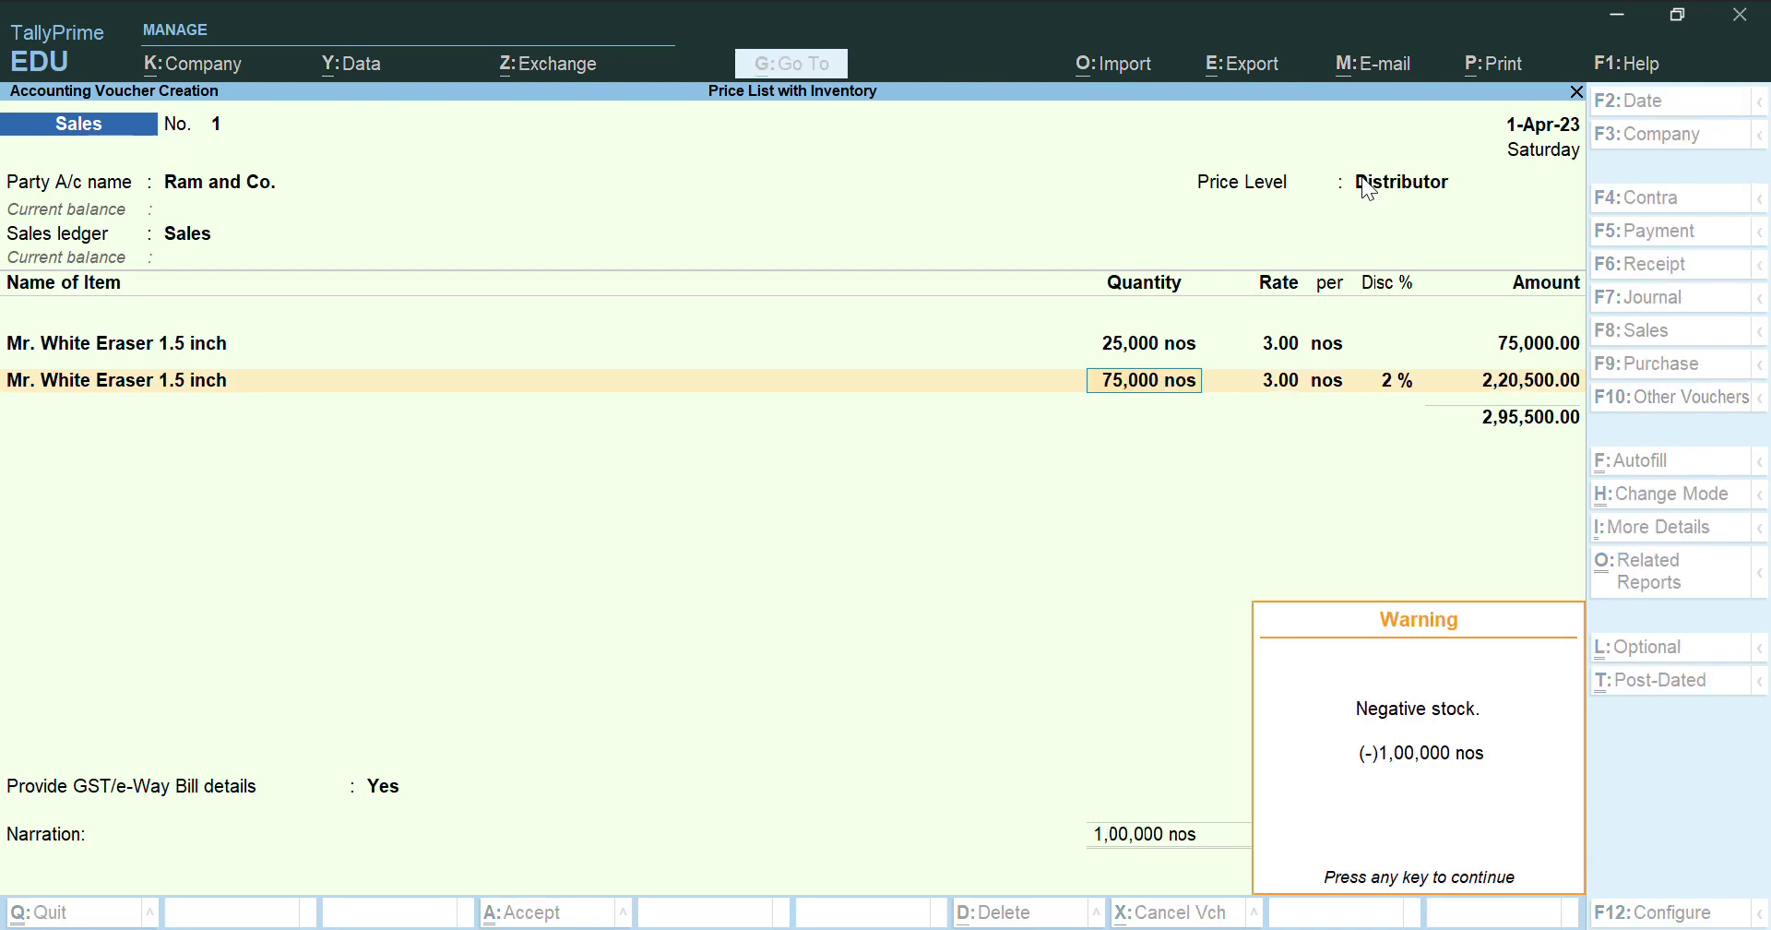
key("Return")
key("Return")
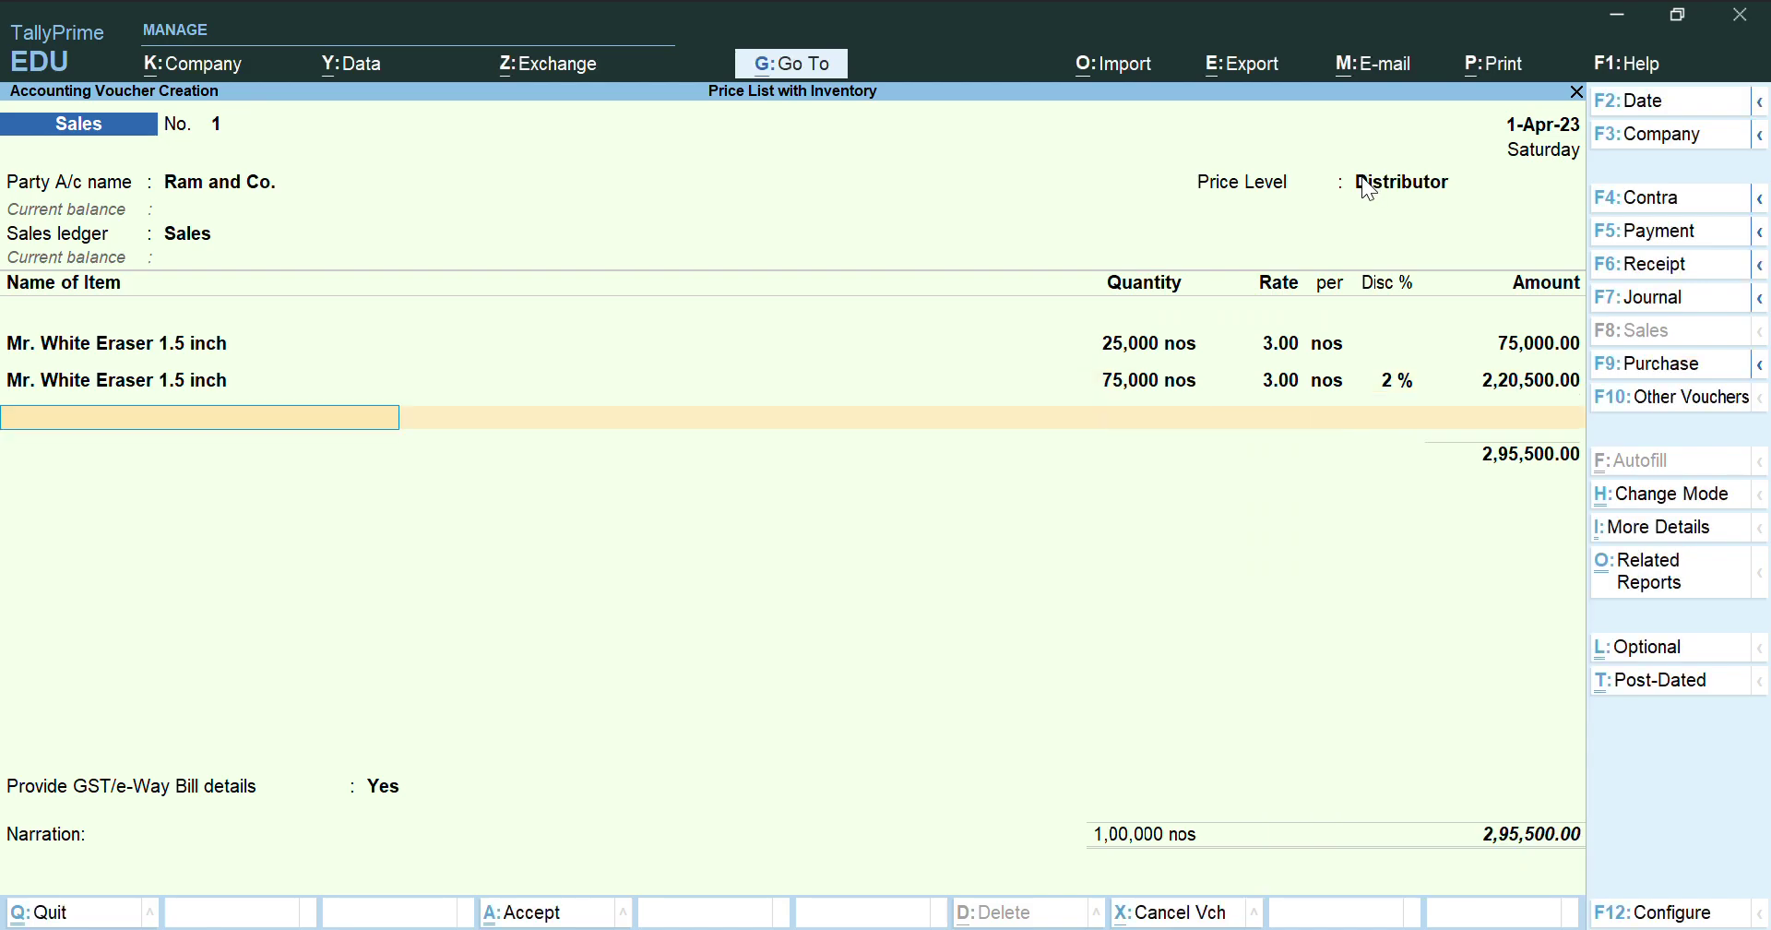
Add a third Mr. White Eraser 1.5 inch line with a quantity of 1,25,000 nos, accepting the price-list rate and discount
type("Mr")
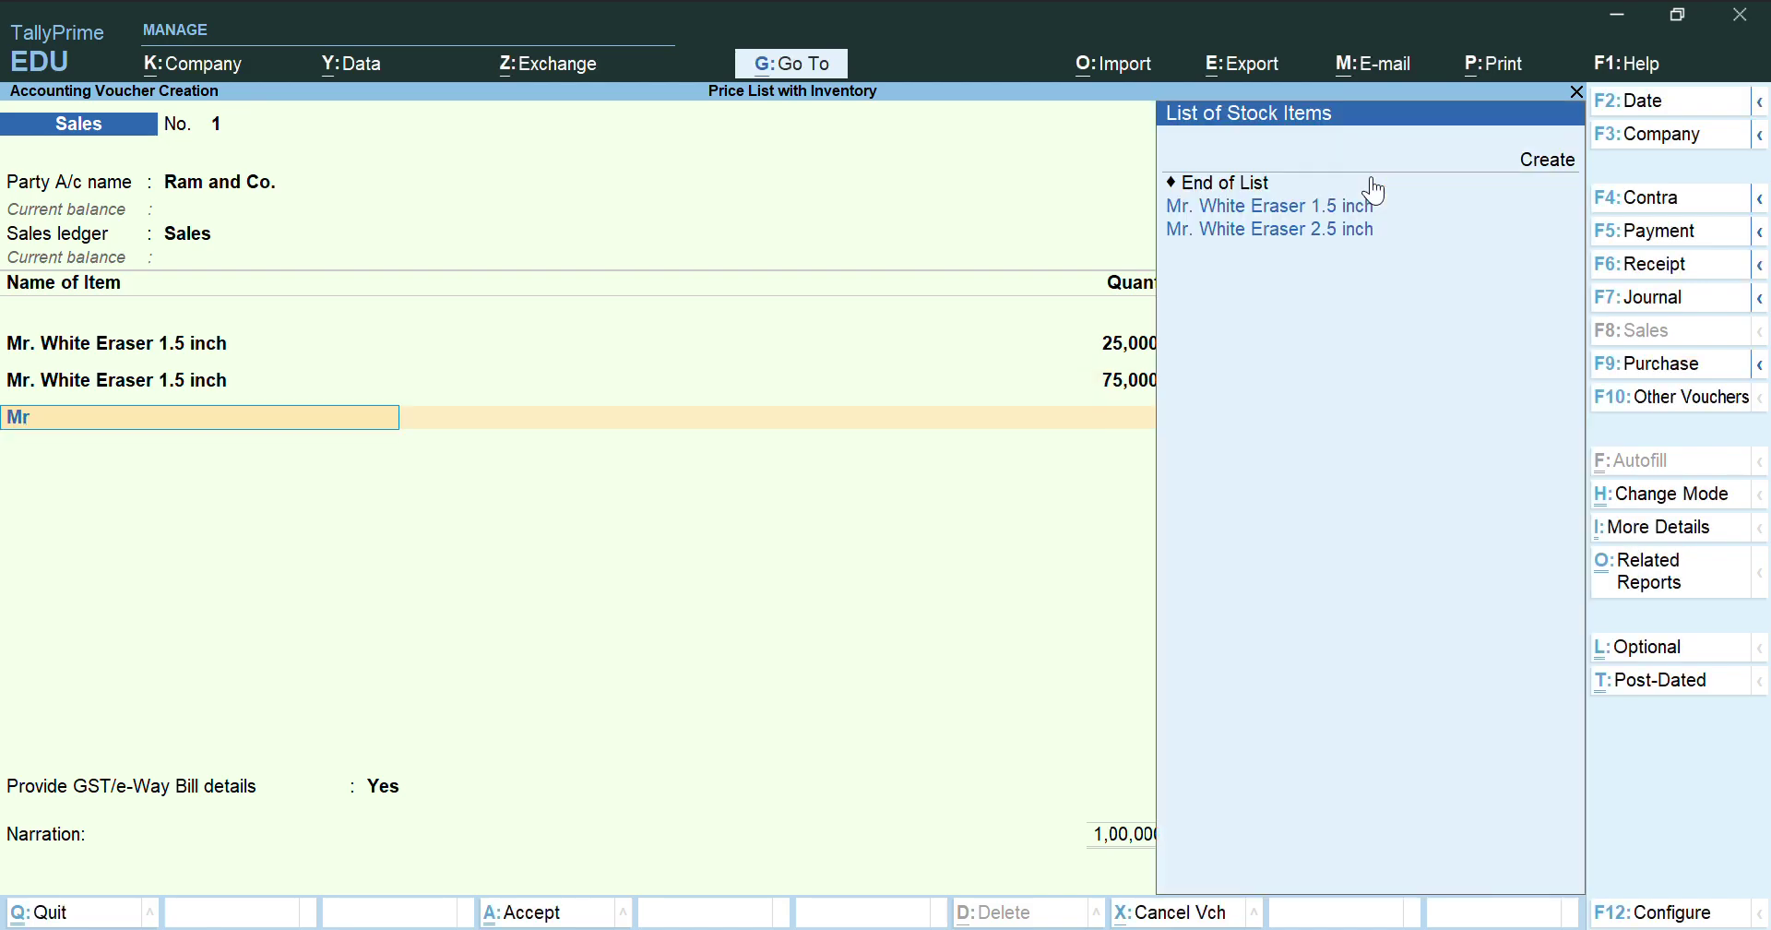
key("Down")
key("Up")
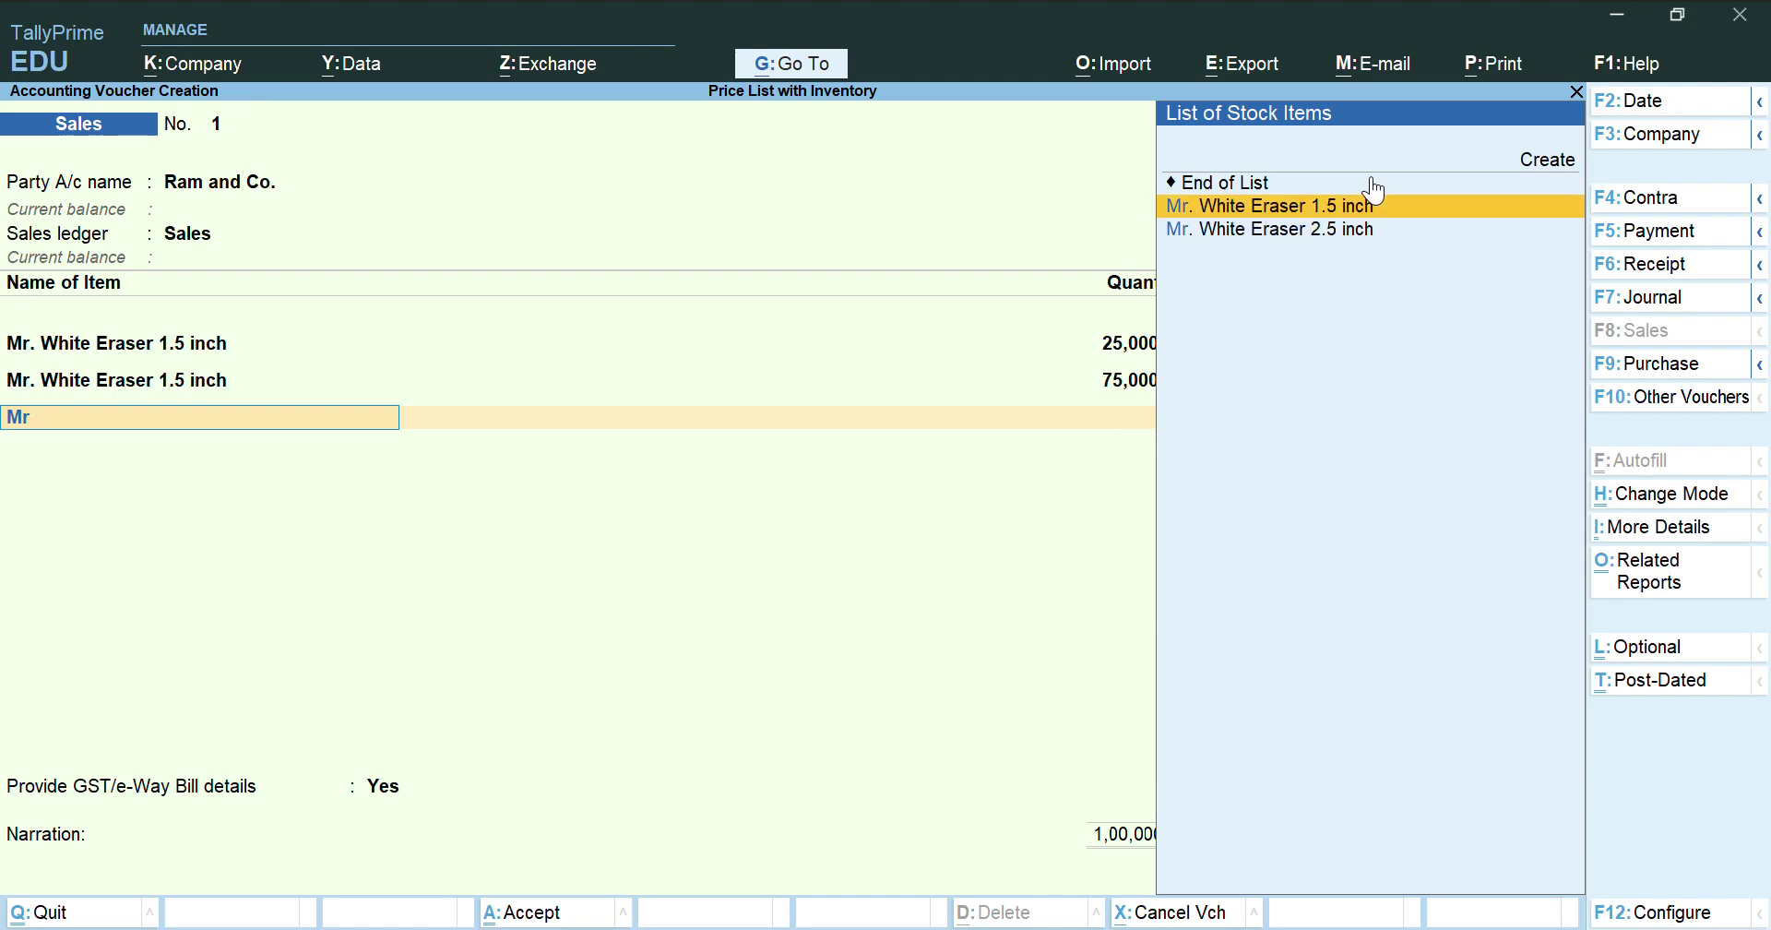
key("Return")
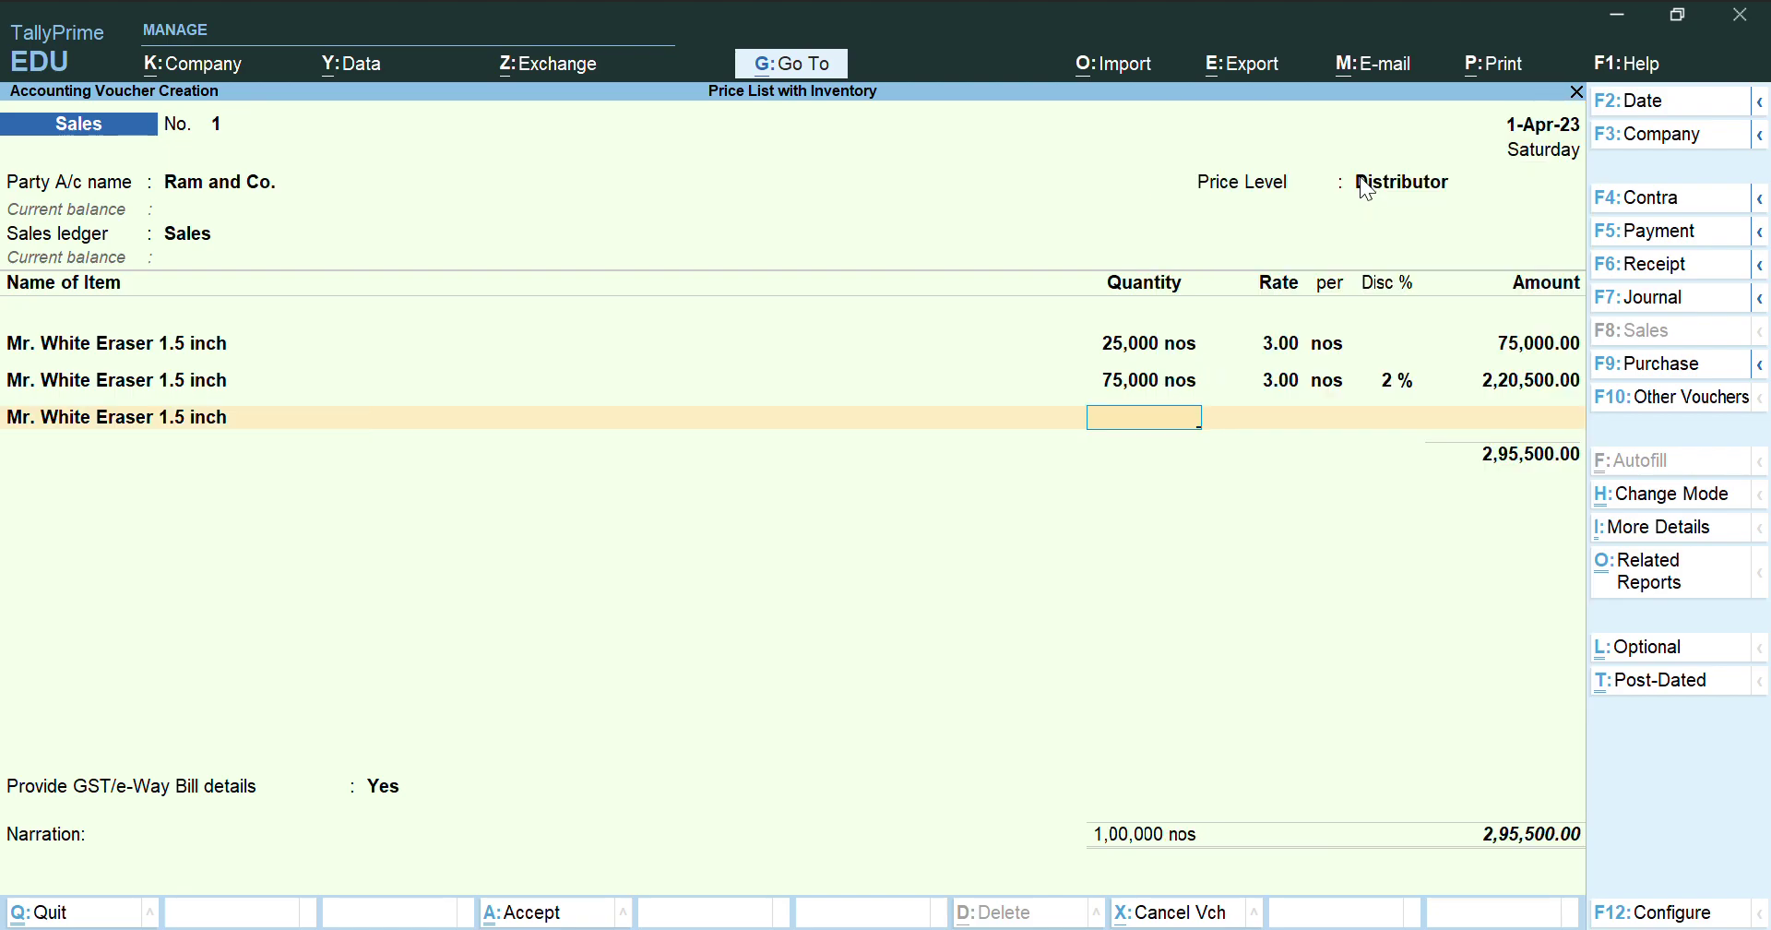
type("125000")
key("Return")
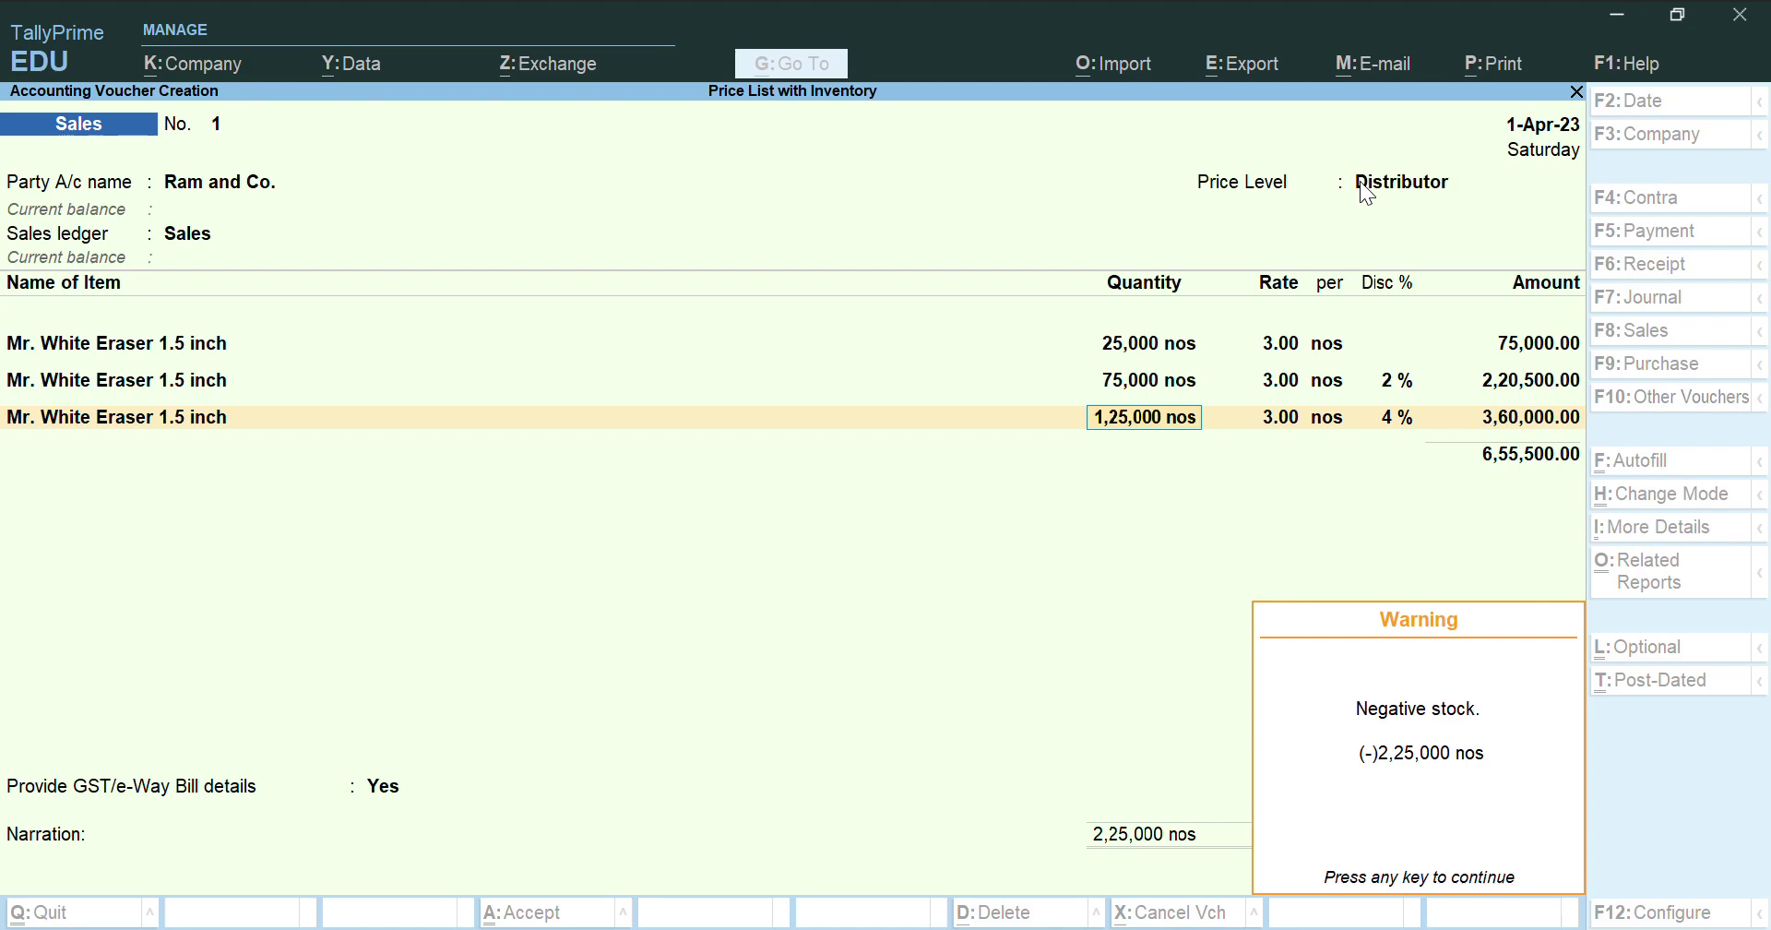
key("Return")
key("Return")
key("Return")
key("Return")
key("Return")
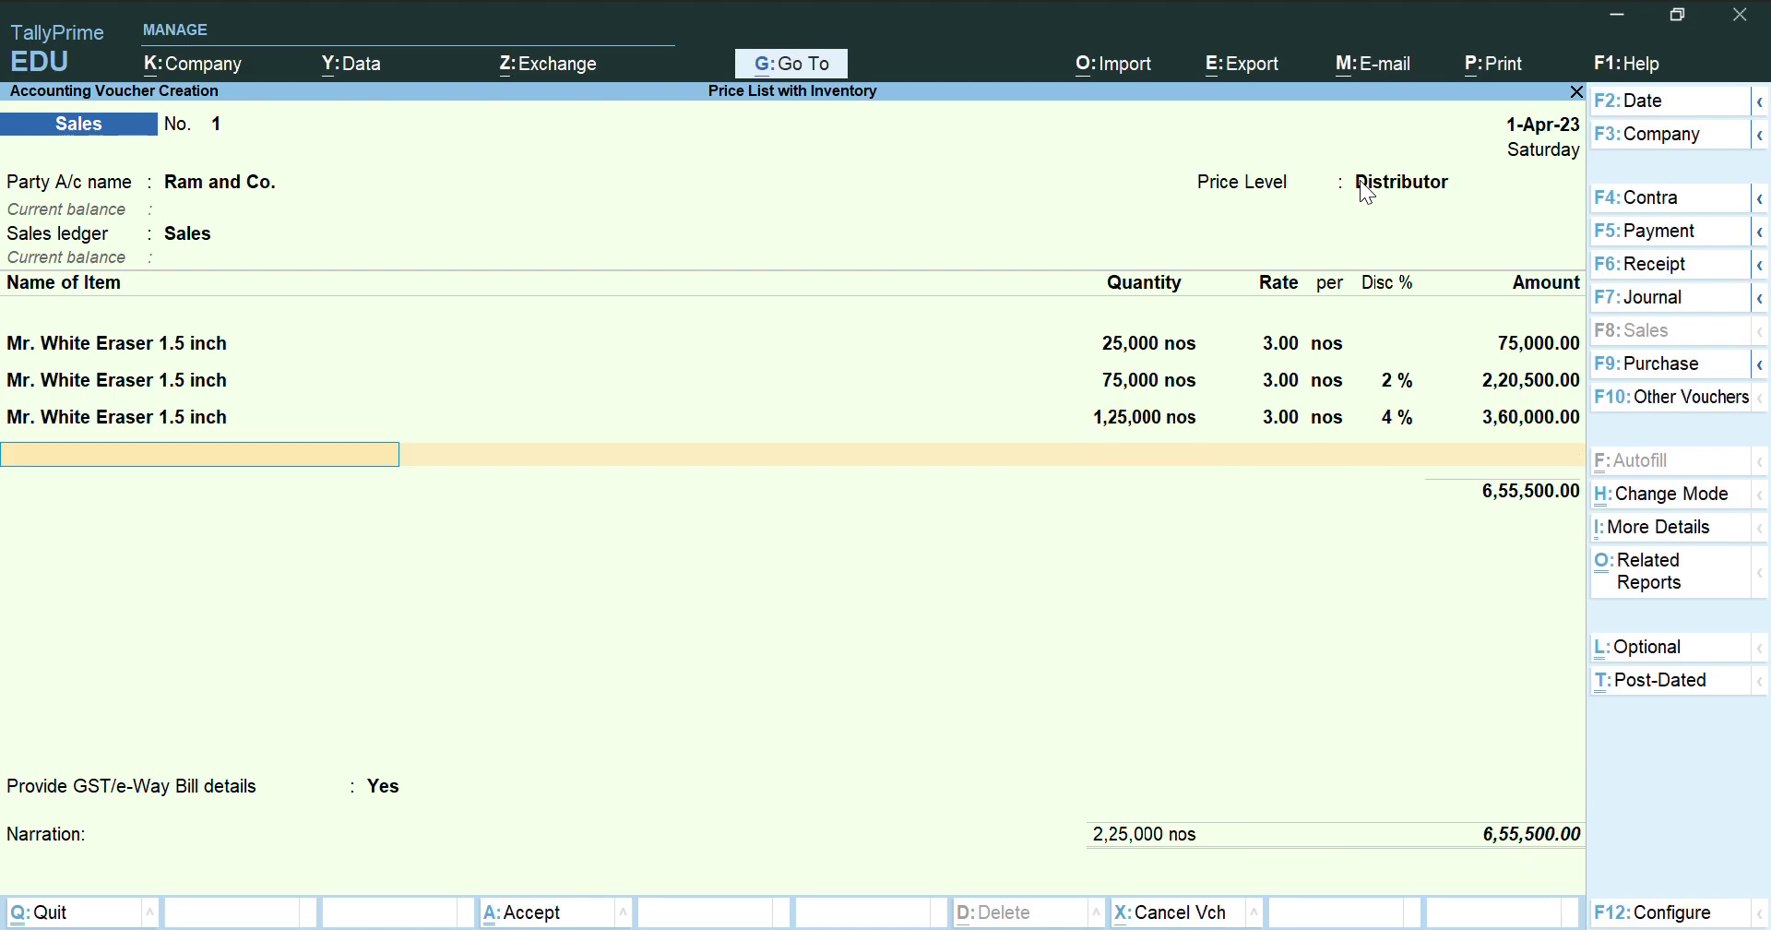
Add a fourth Mr. White Eraser 1.5 inch line with a quantity of 1,75,000 nos, keeping the price-list rate and discount
type("M")
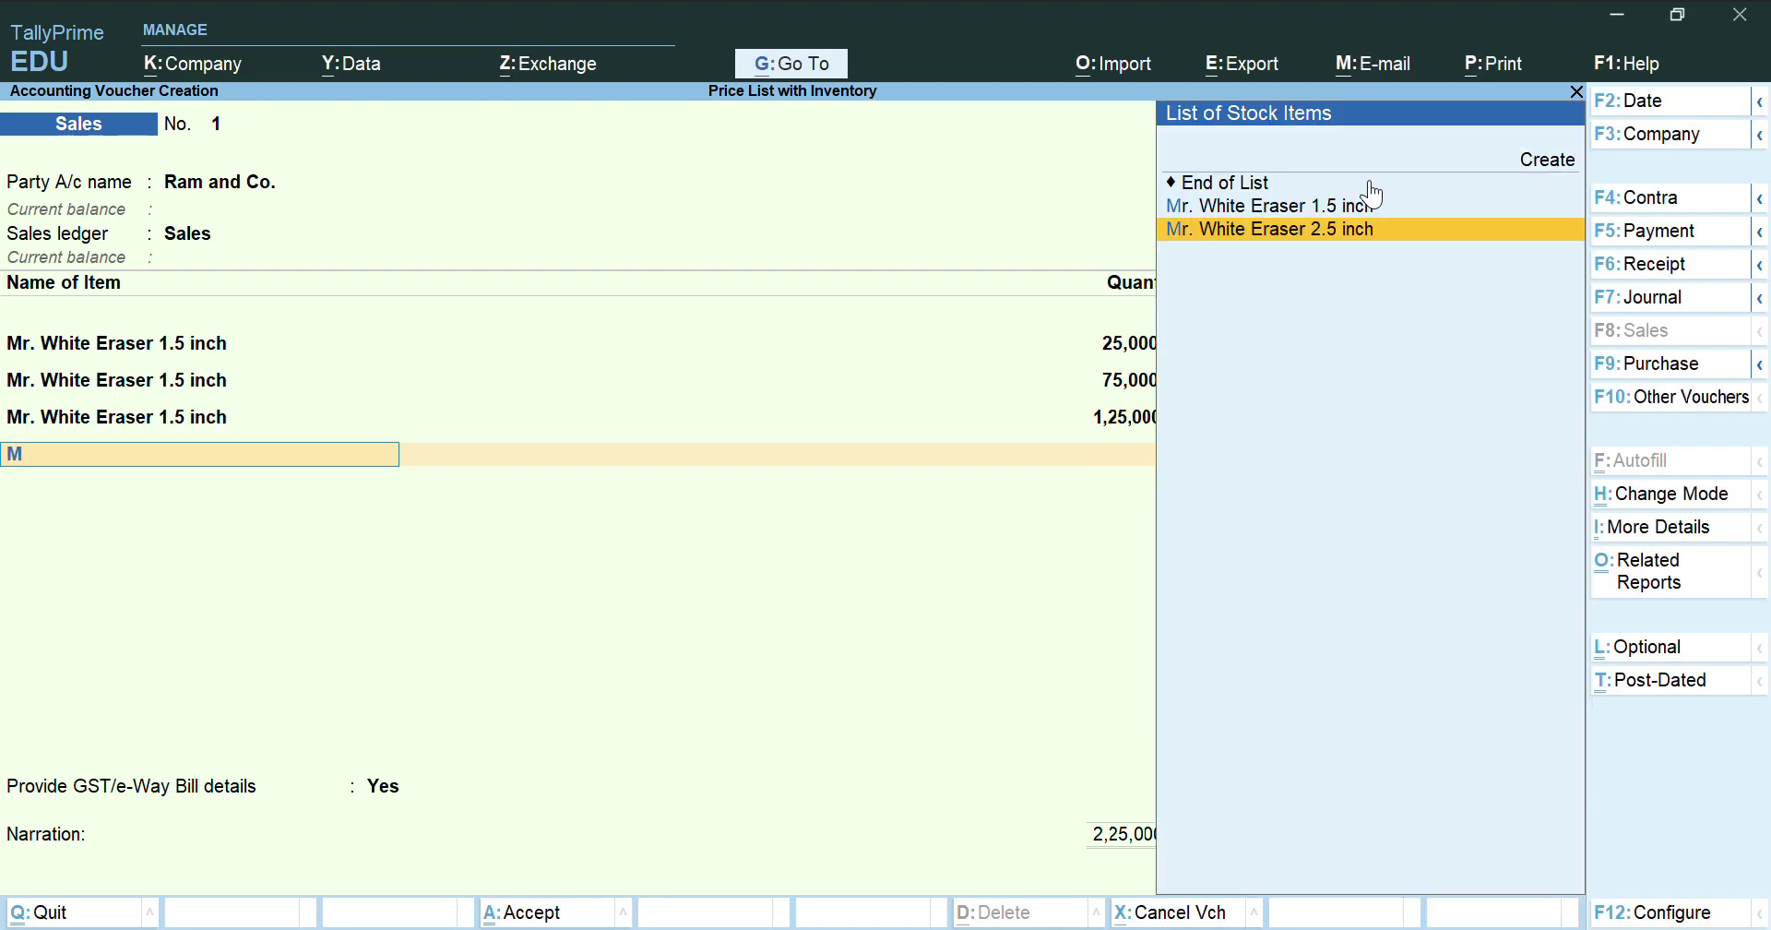
left_click(1370, 195)
type("175000")
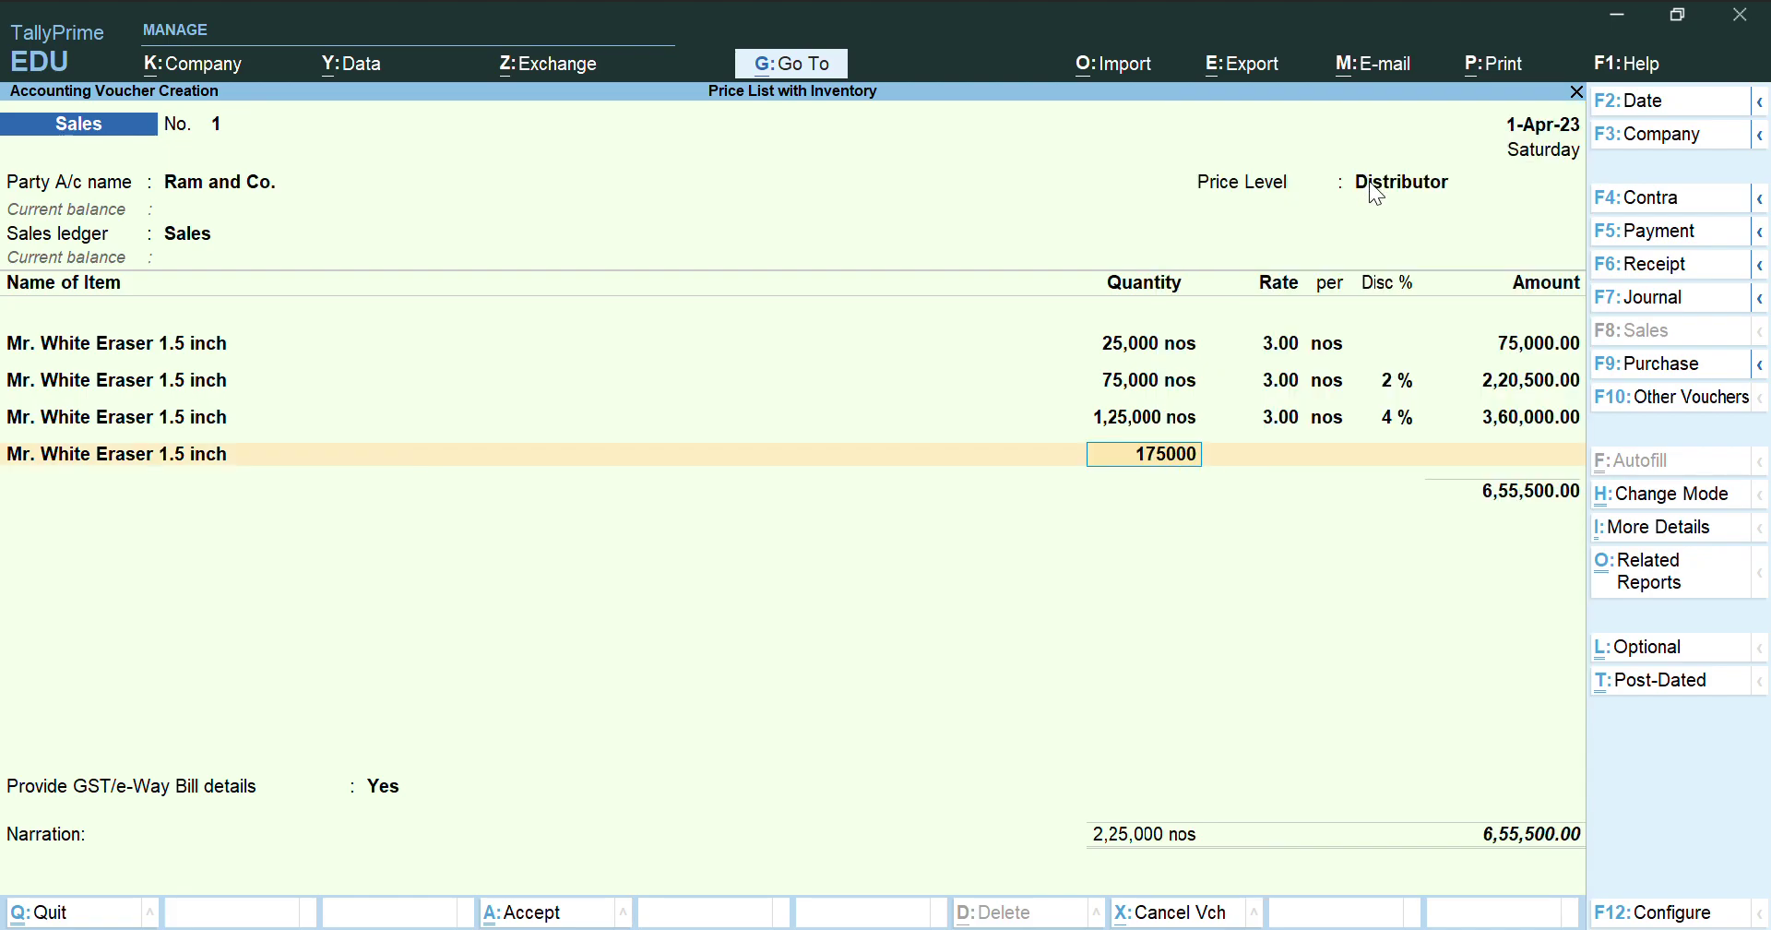
key("Return")
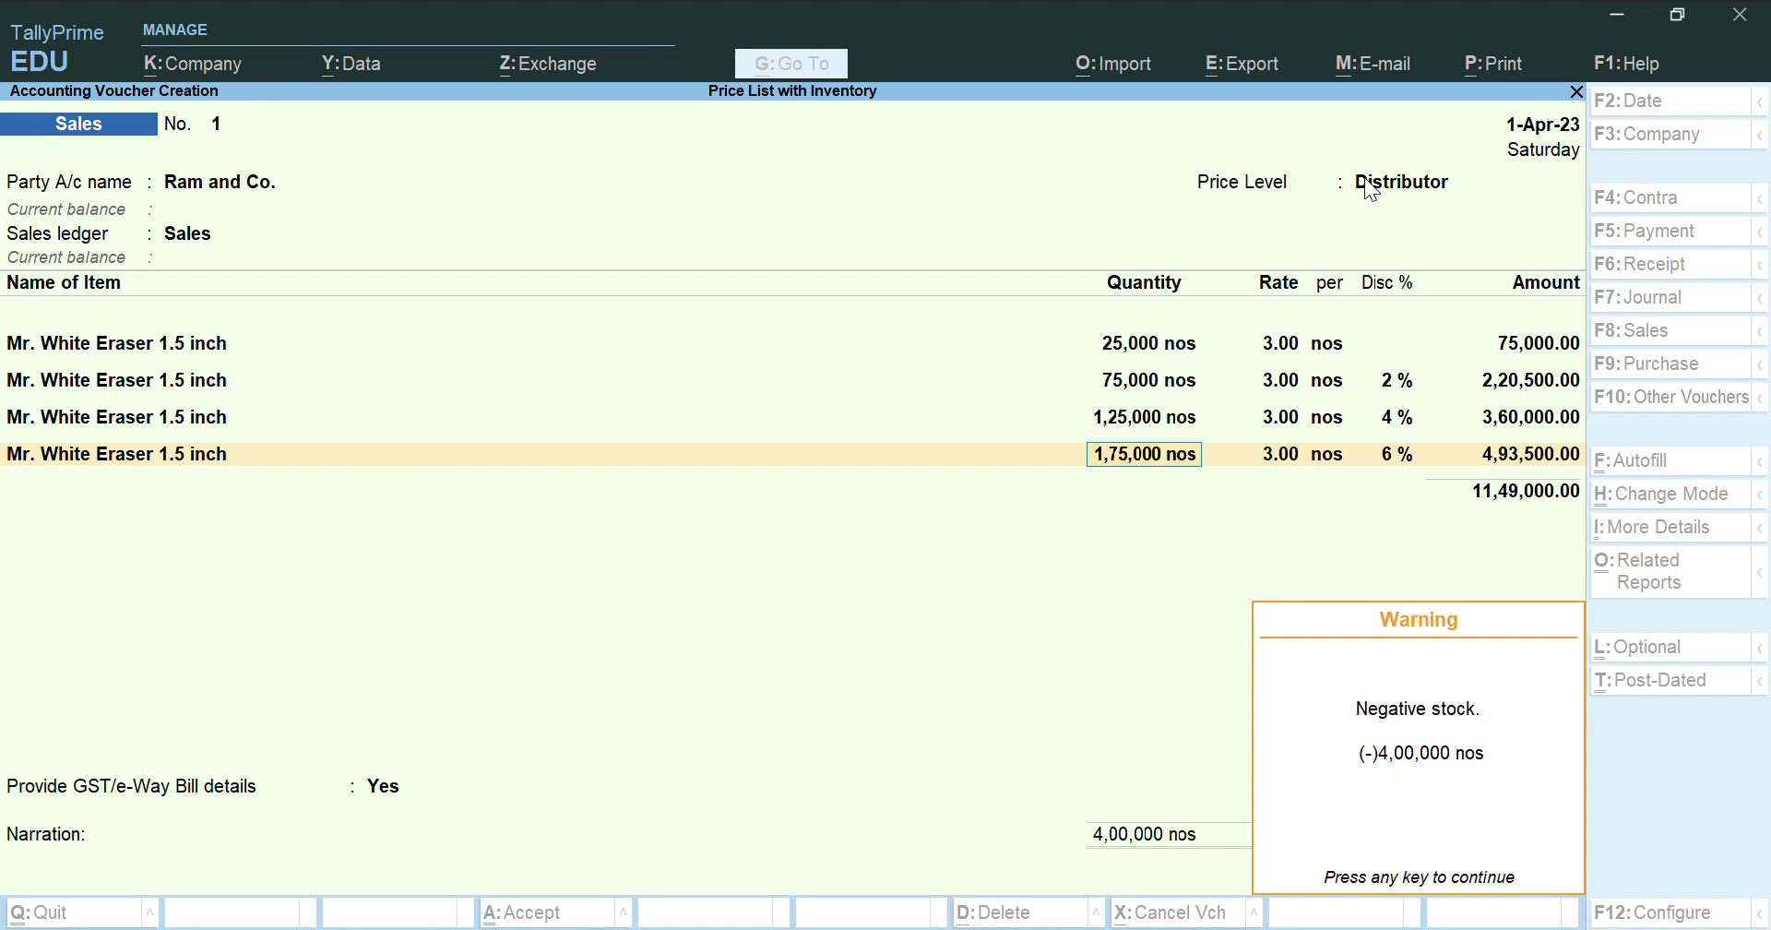
key("Return")
key("Return")
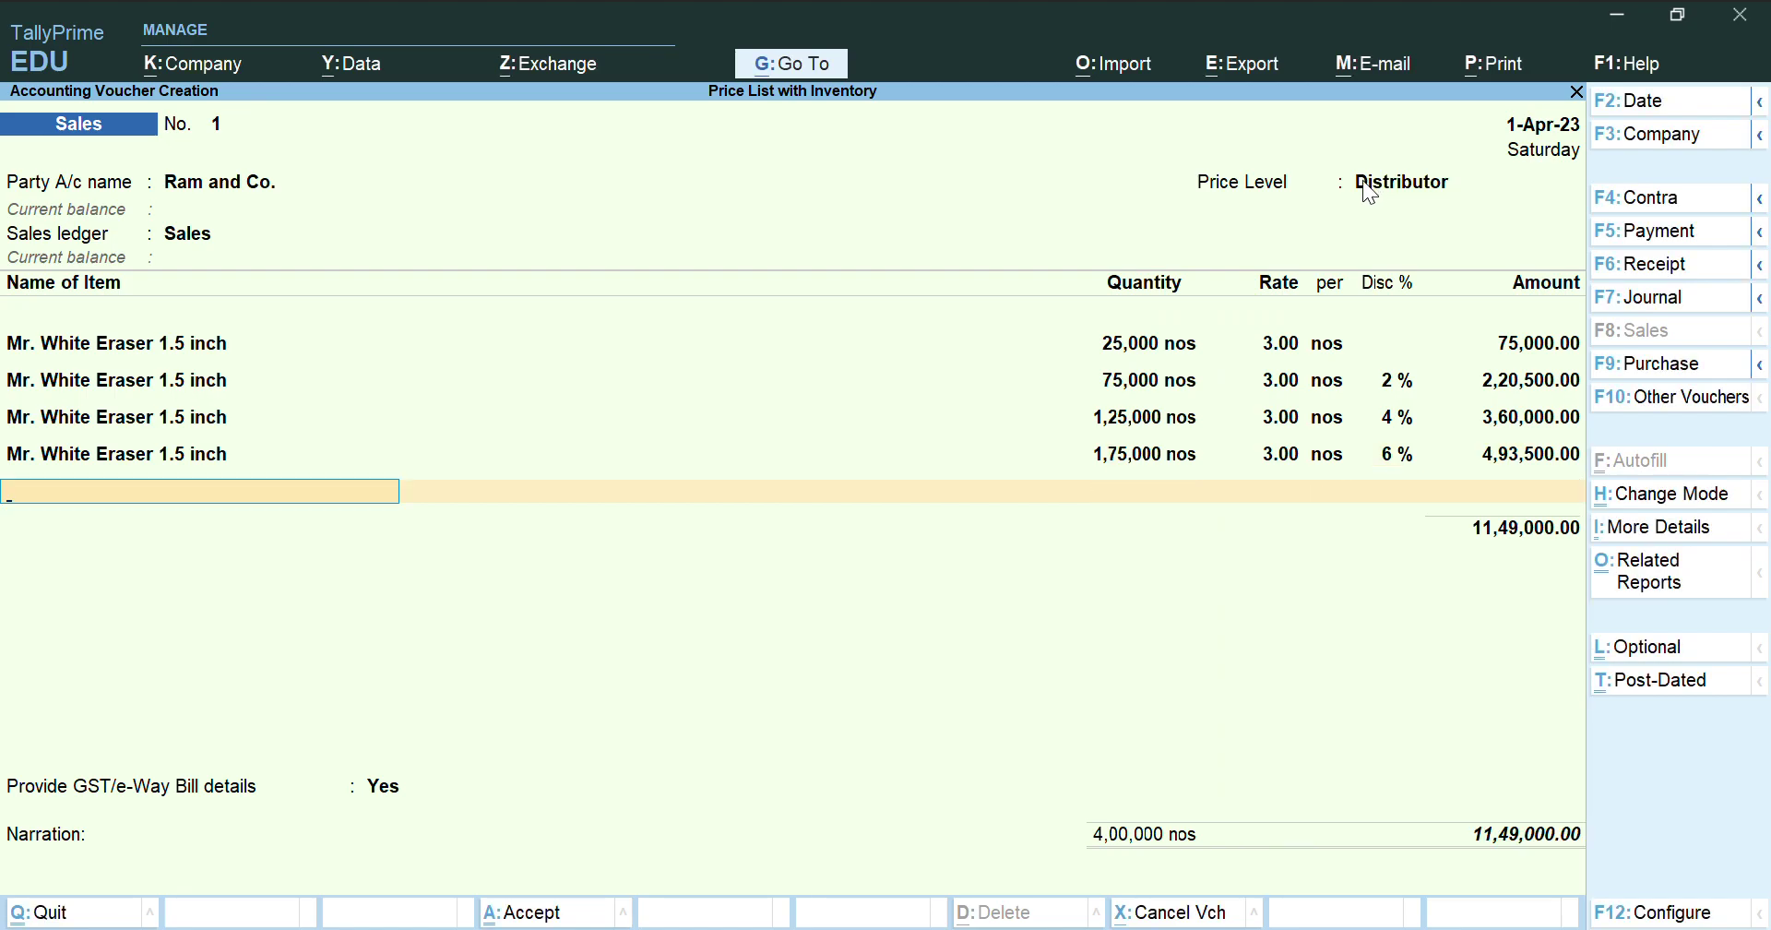
Add three Mr. White Eraser 2.5 inch lines with quantities of 25,000, 75,000 and 1,25,000 nos at the price-list rates and discounts
type("M")
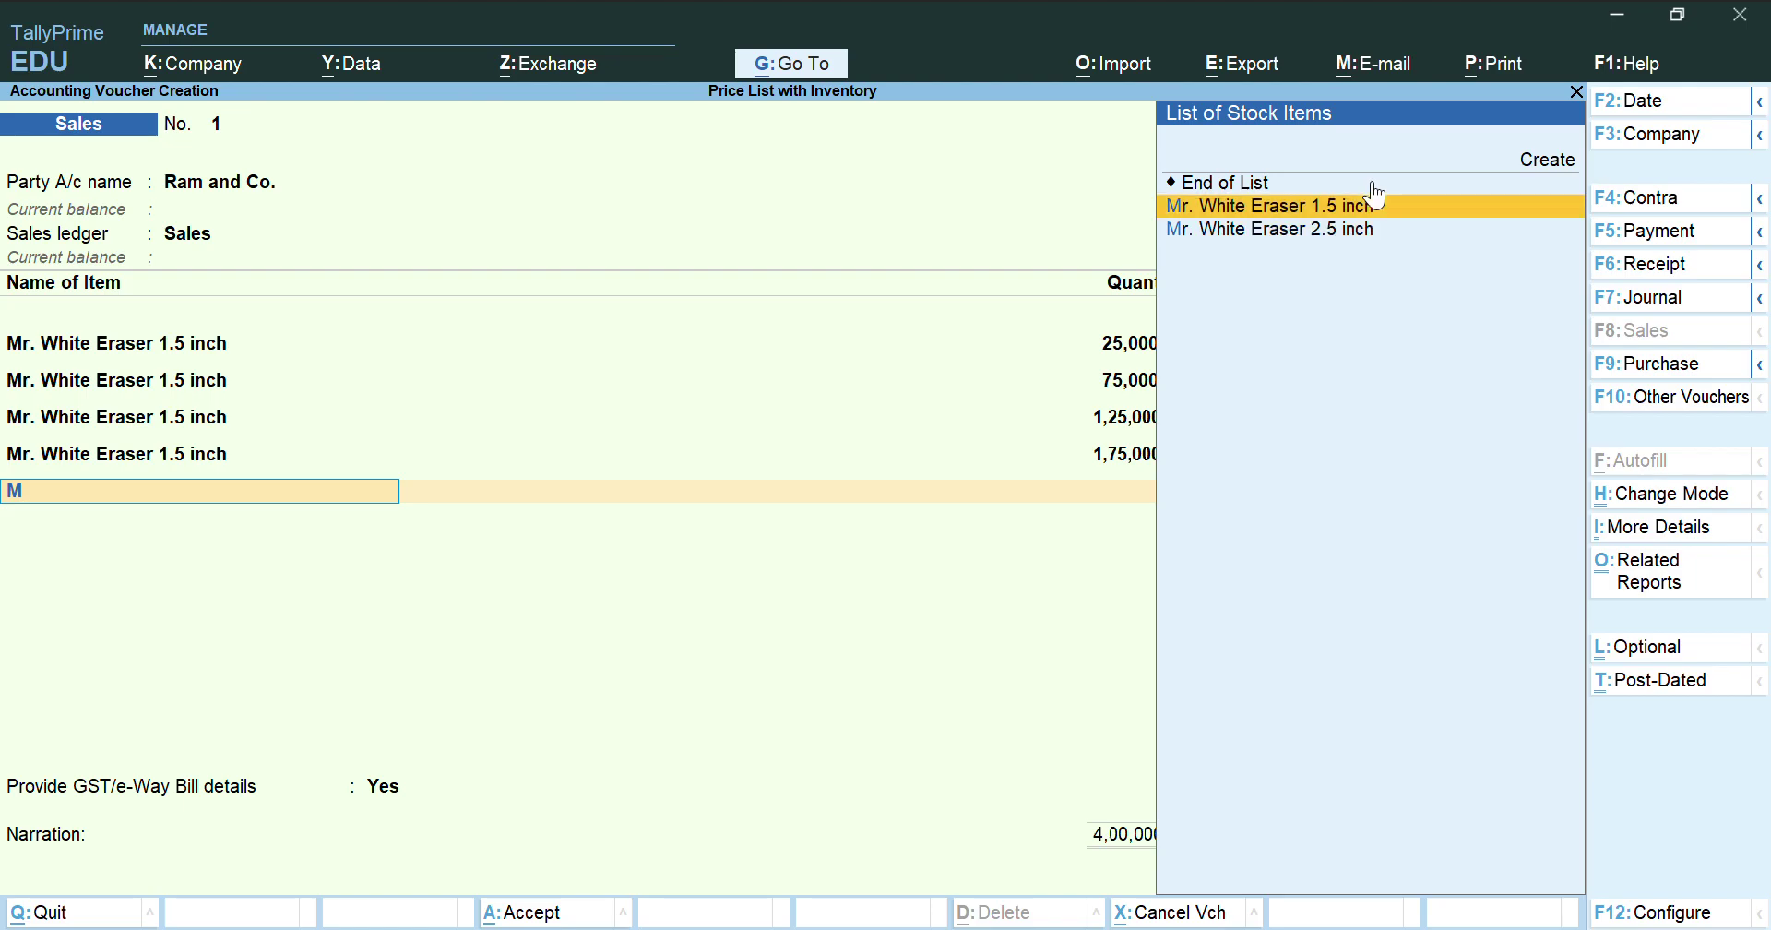
key("Down")
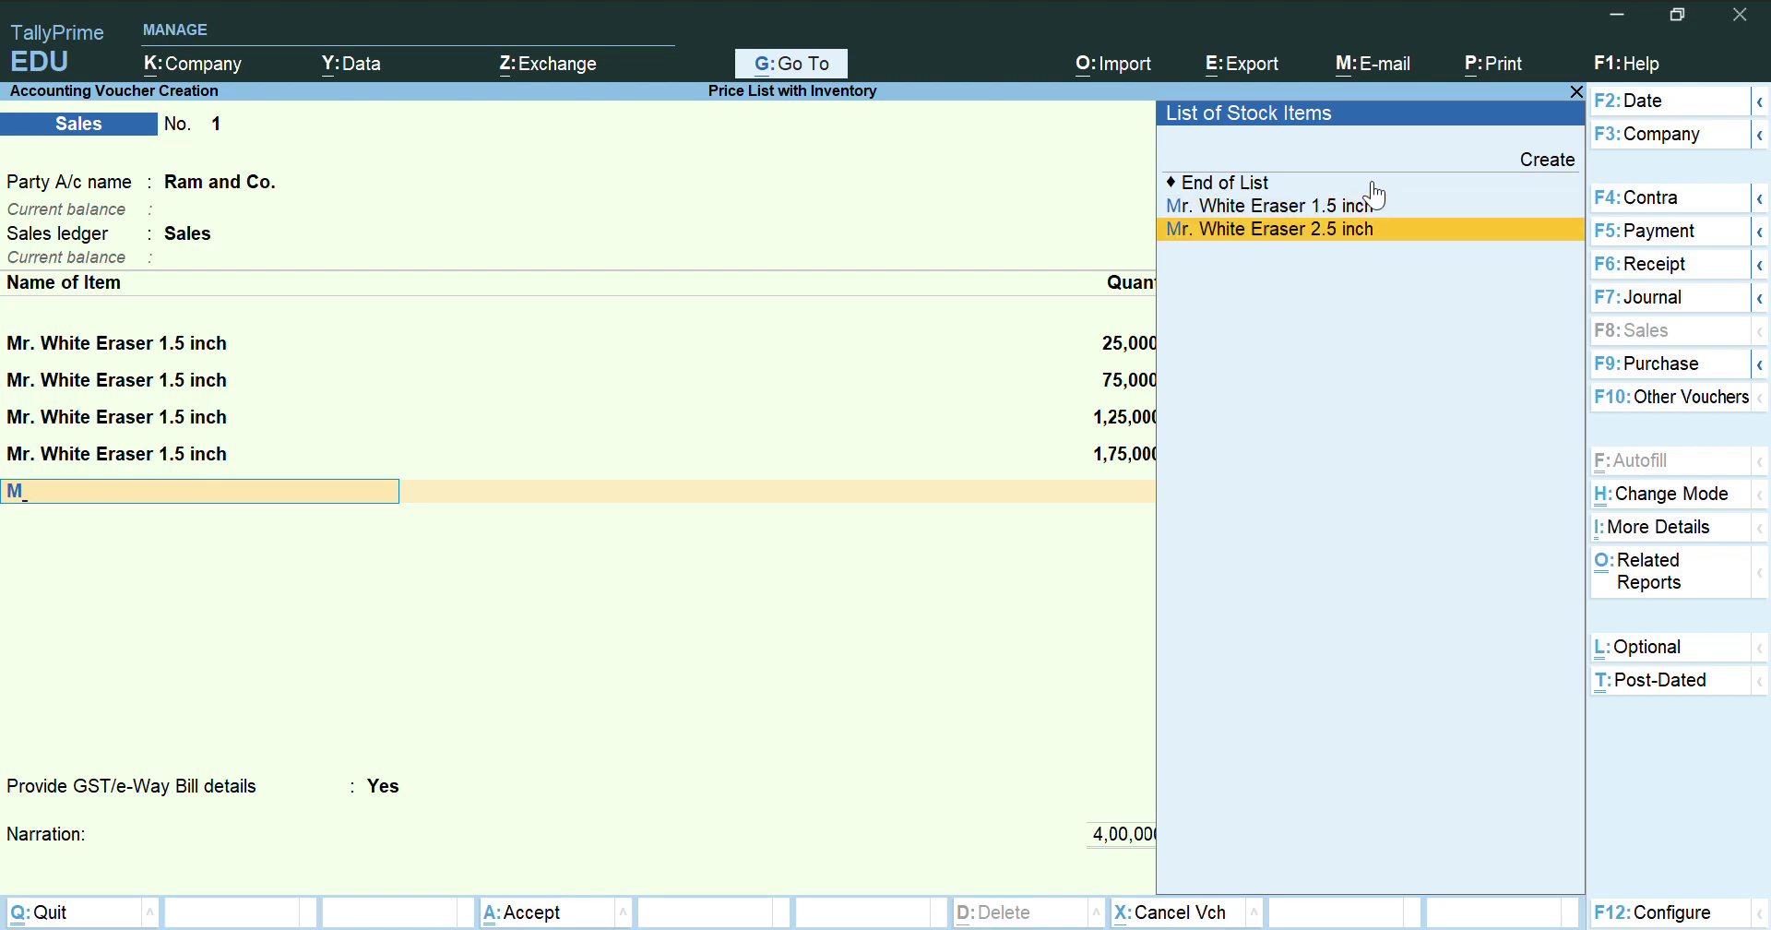
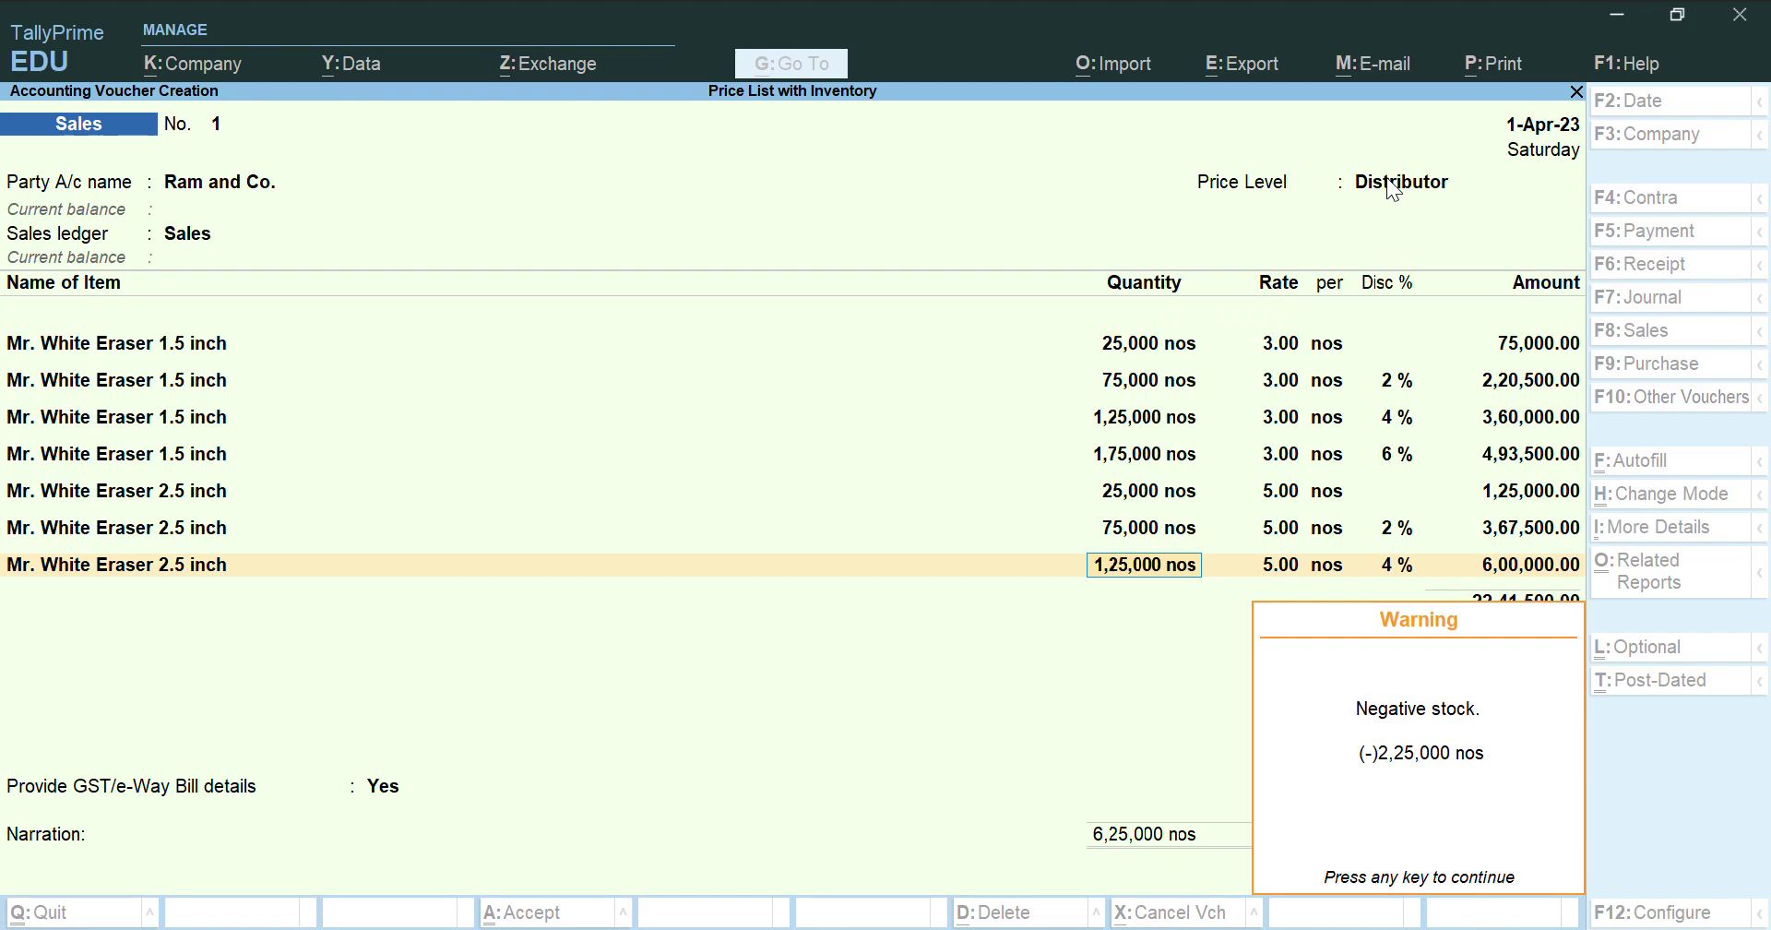
key("Return")
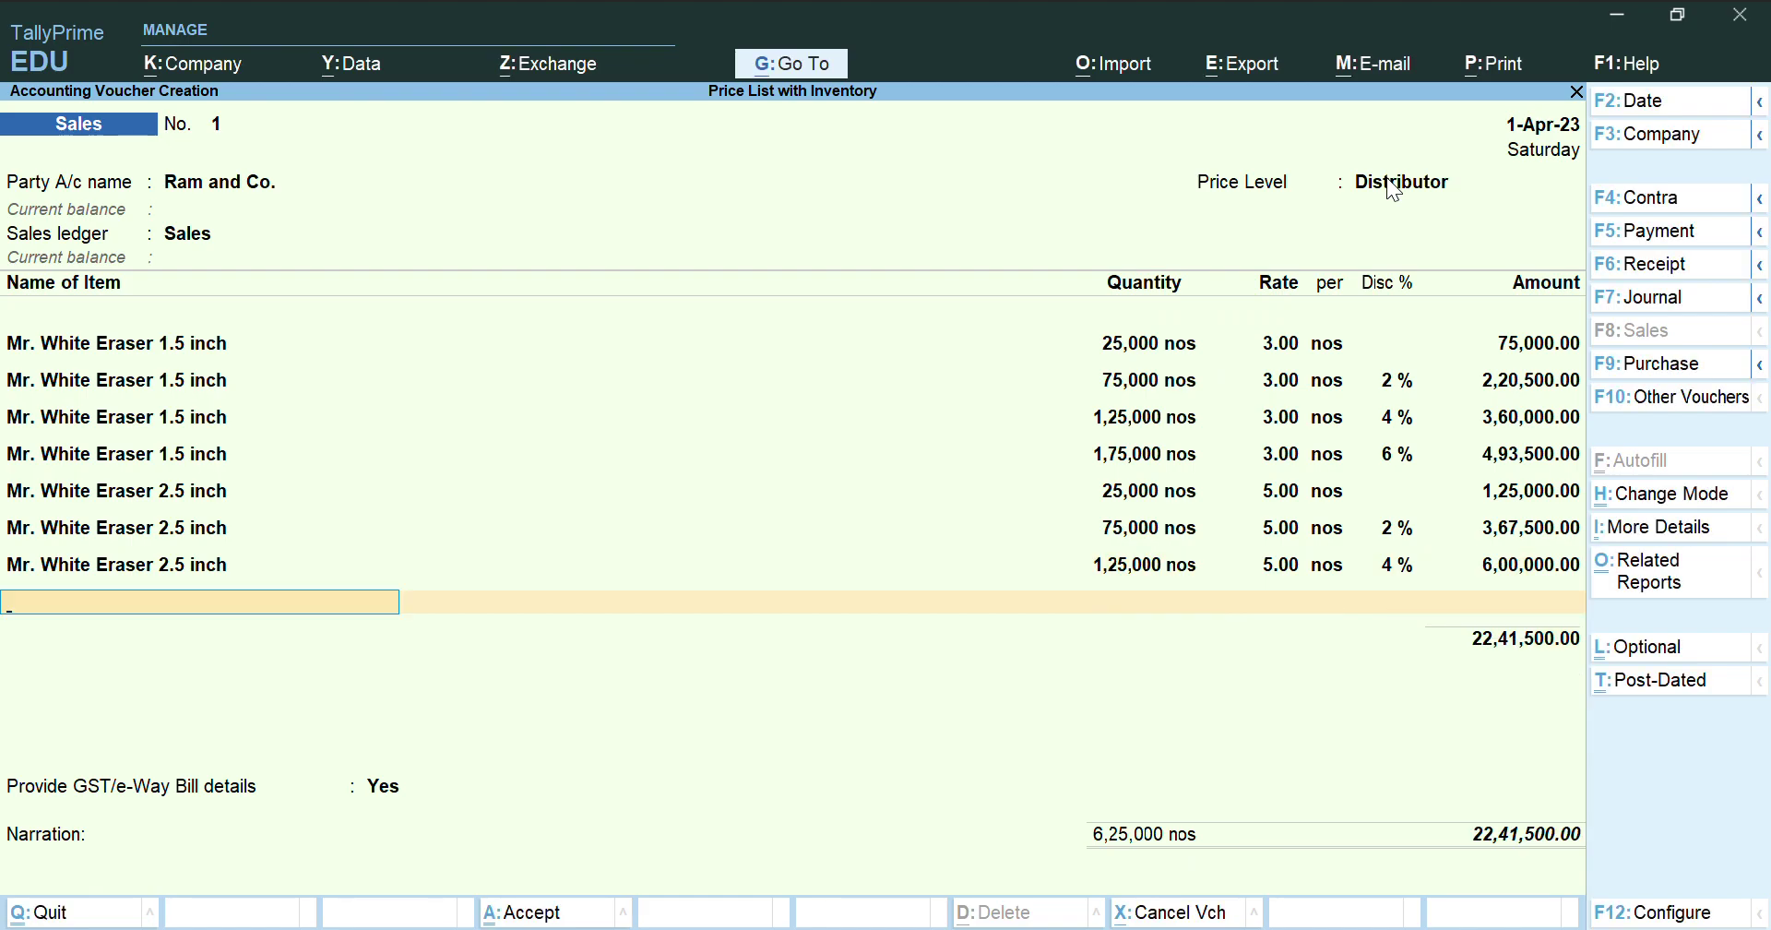
Add a fourth Mr. White Eraser 2.5 inch line with a quantity of 1,75,000 nos, keeping the price-list rate and discount
type("M")
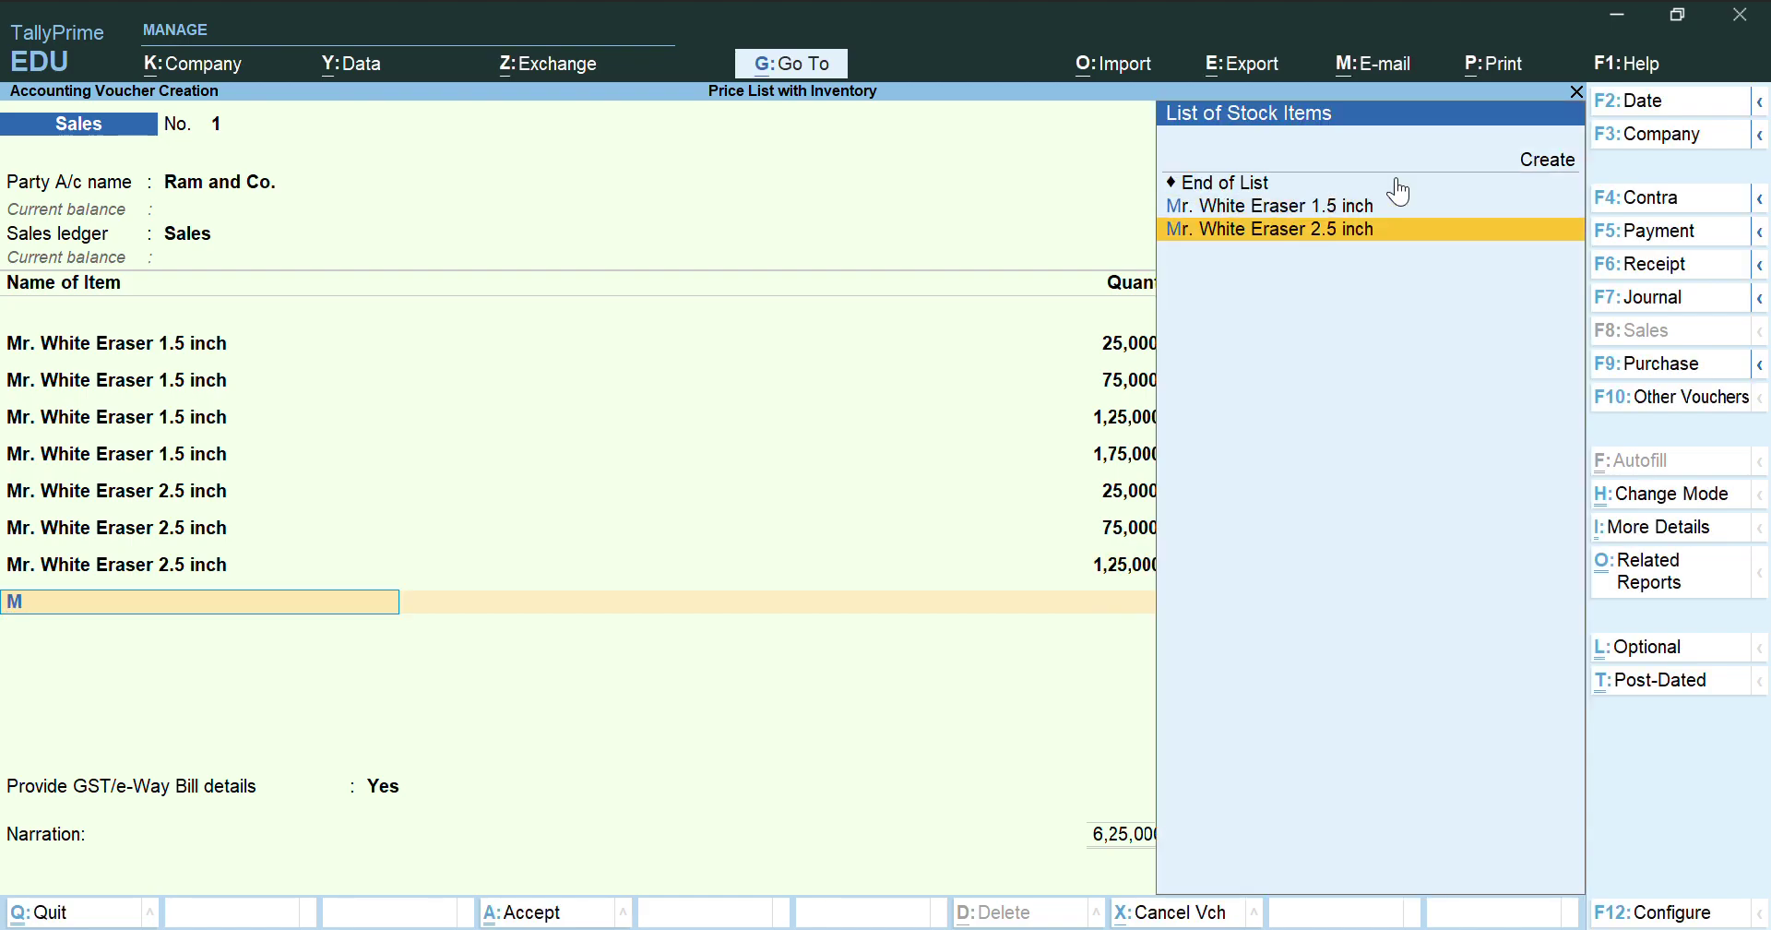
key("Return")
type("1")
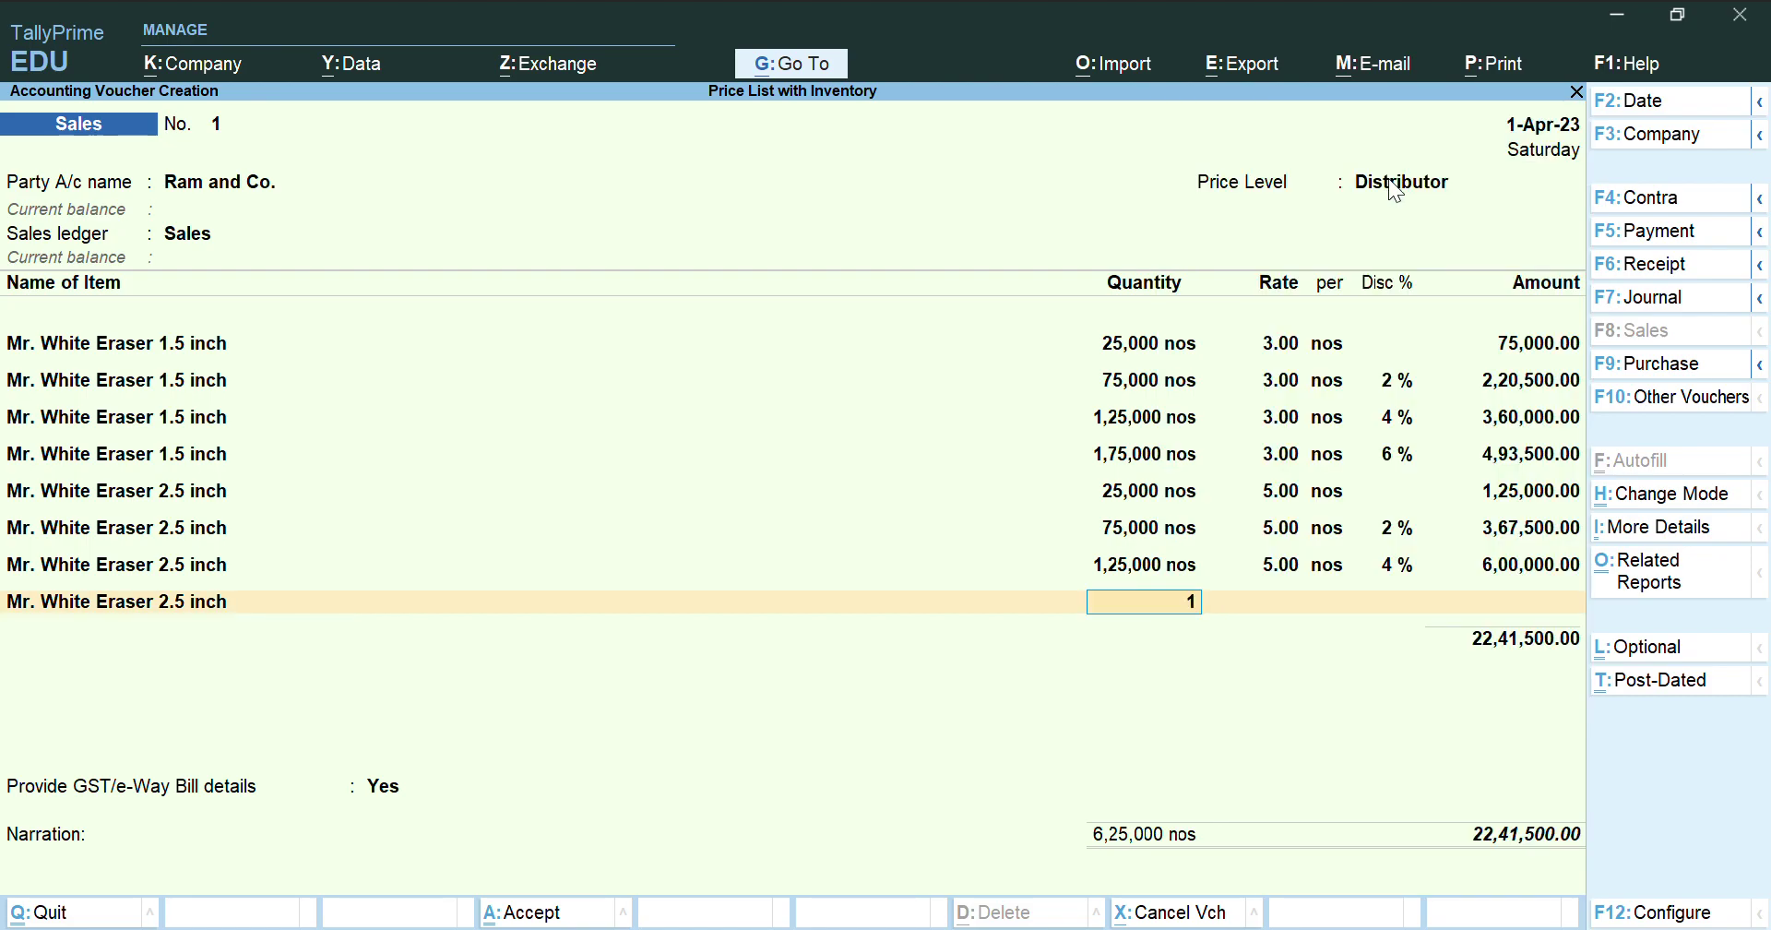
type("75000")
key("Return")
key("Return")
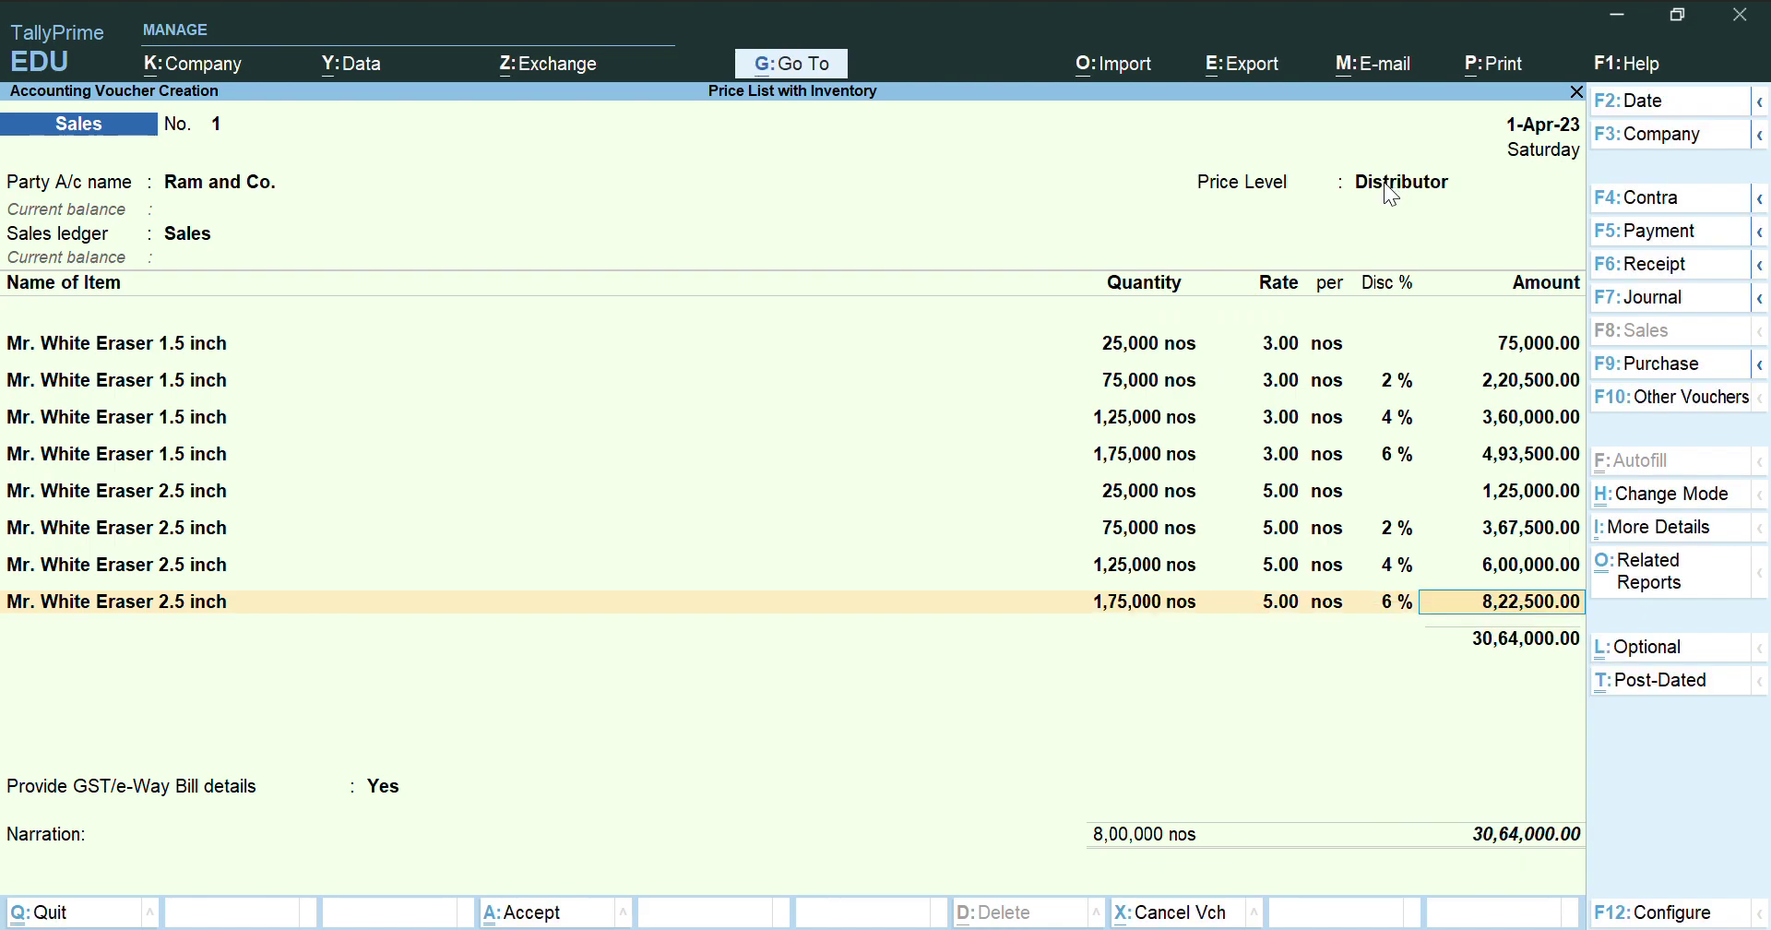
key("Return")
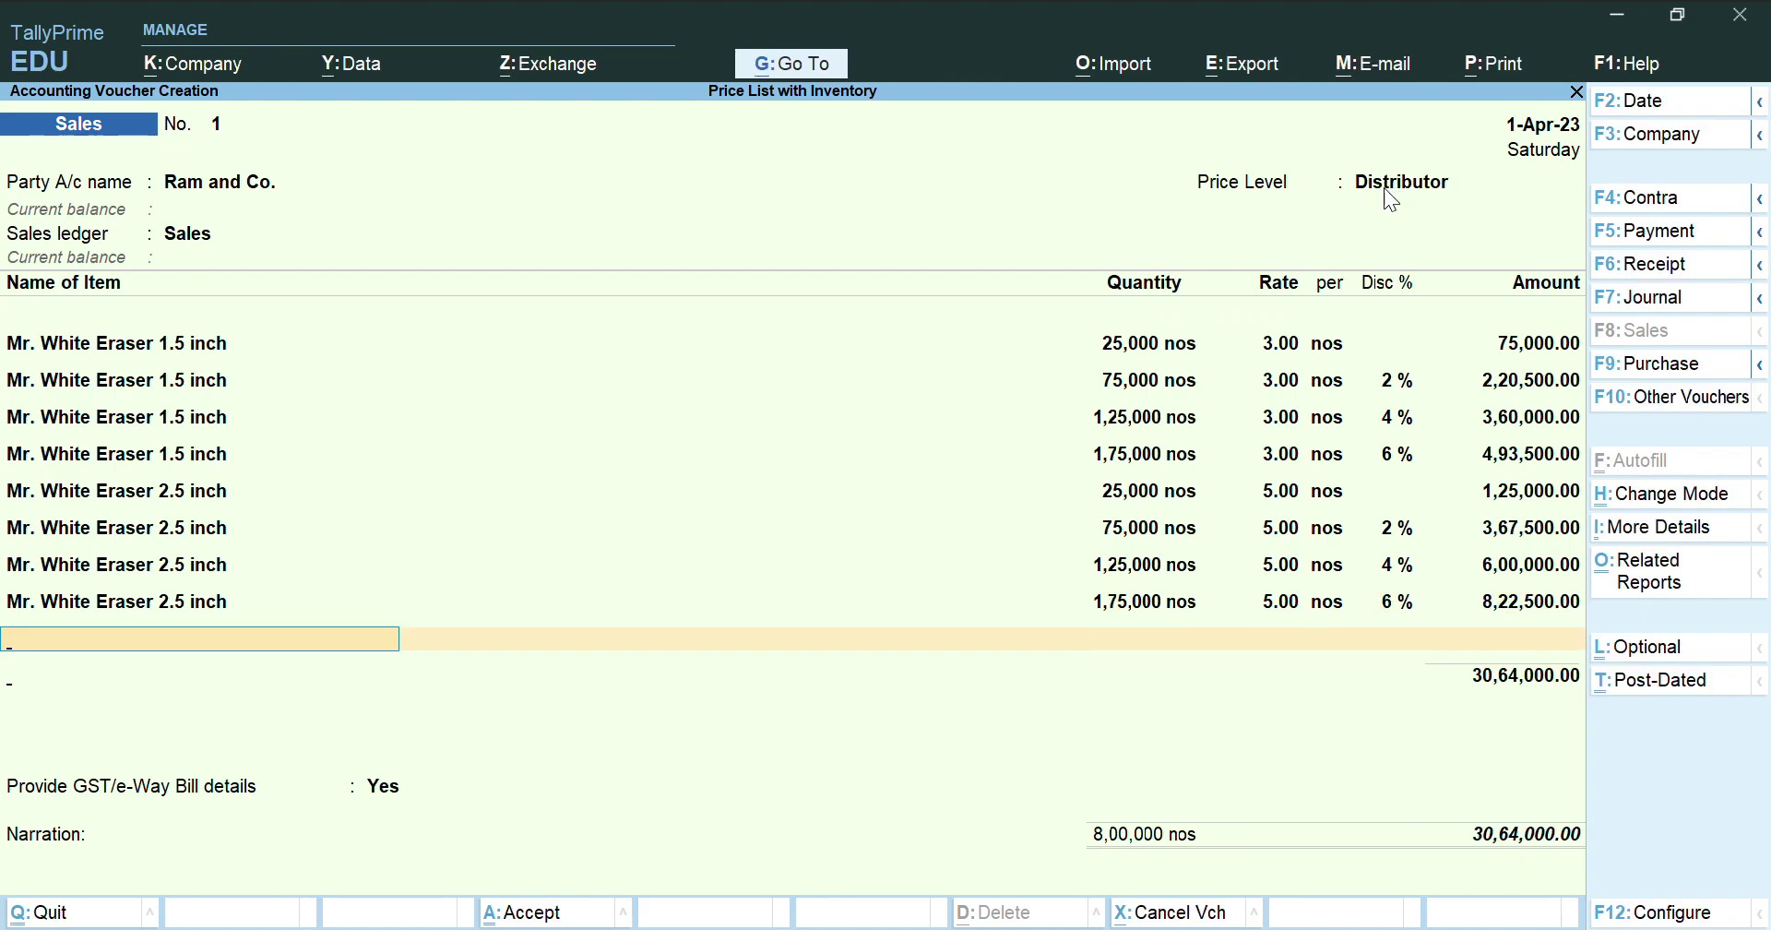
End the item list without additional ledgers and open the GST/e-Way Bill details by keeping that option at Yes
key("Return")
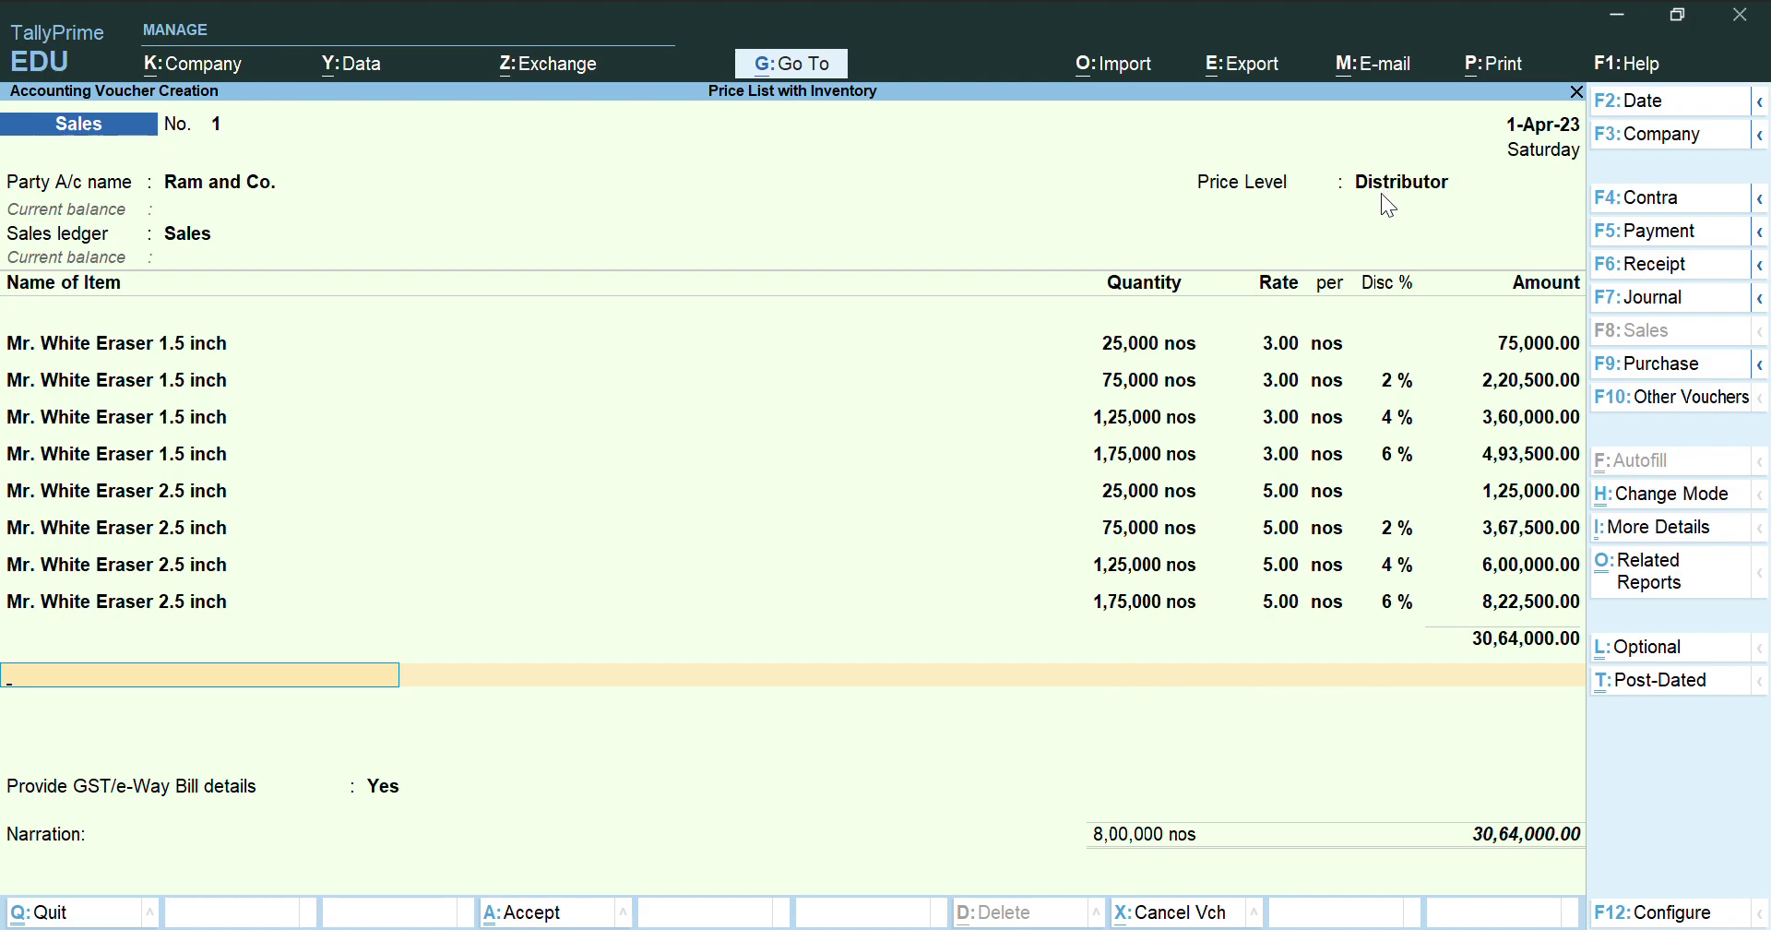
key("Return")
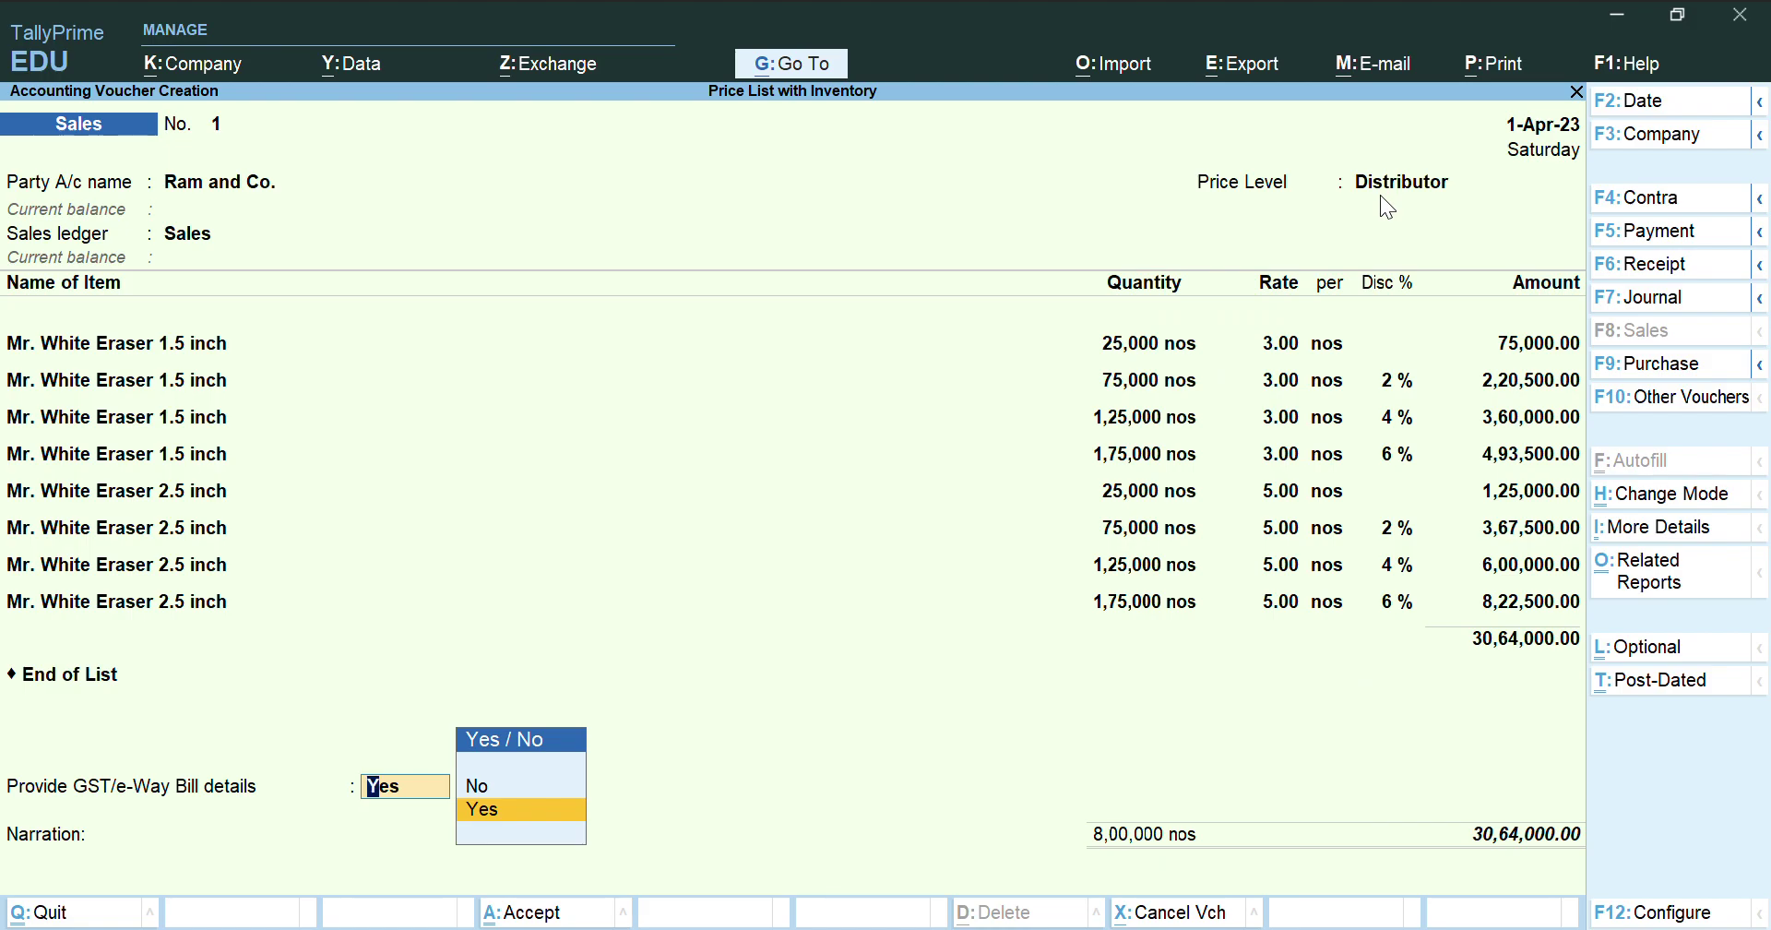
key("Return")
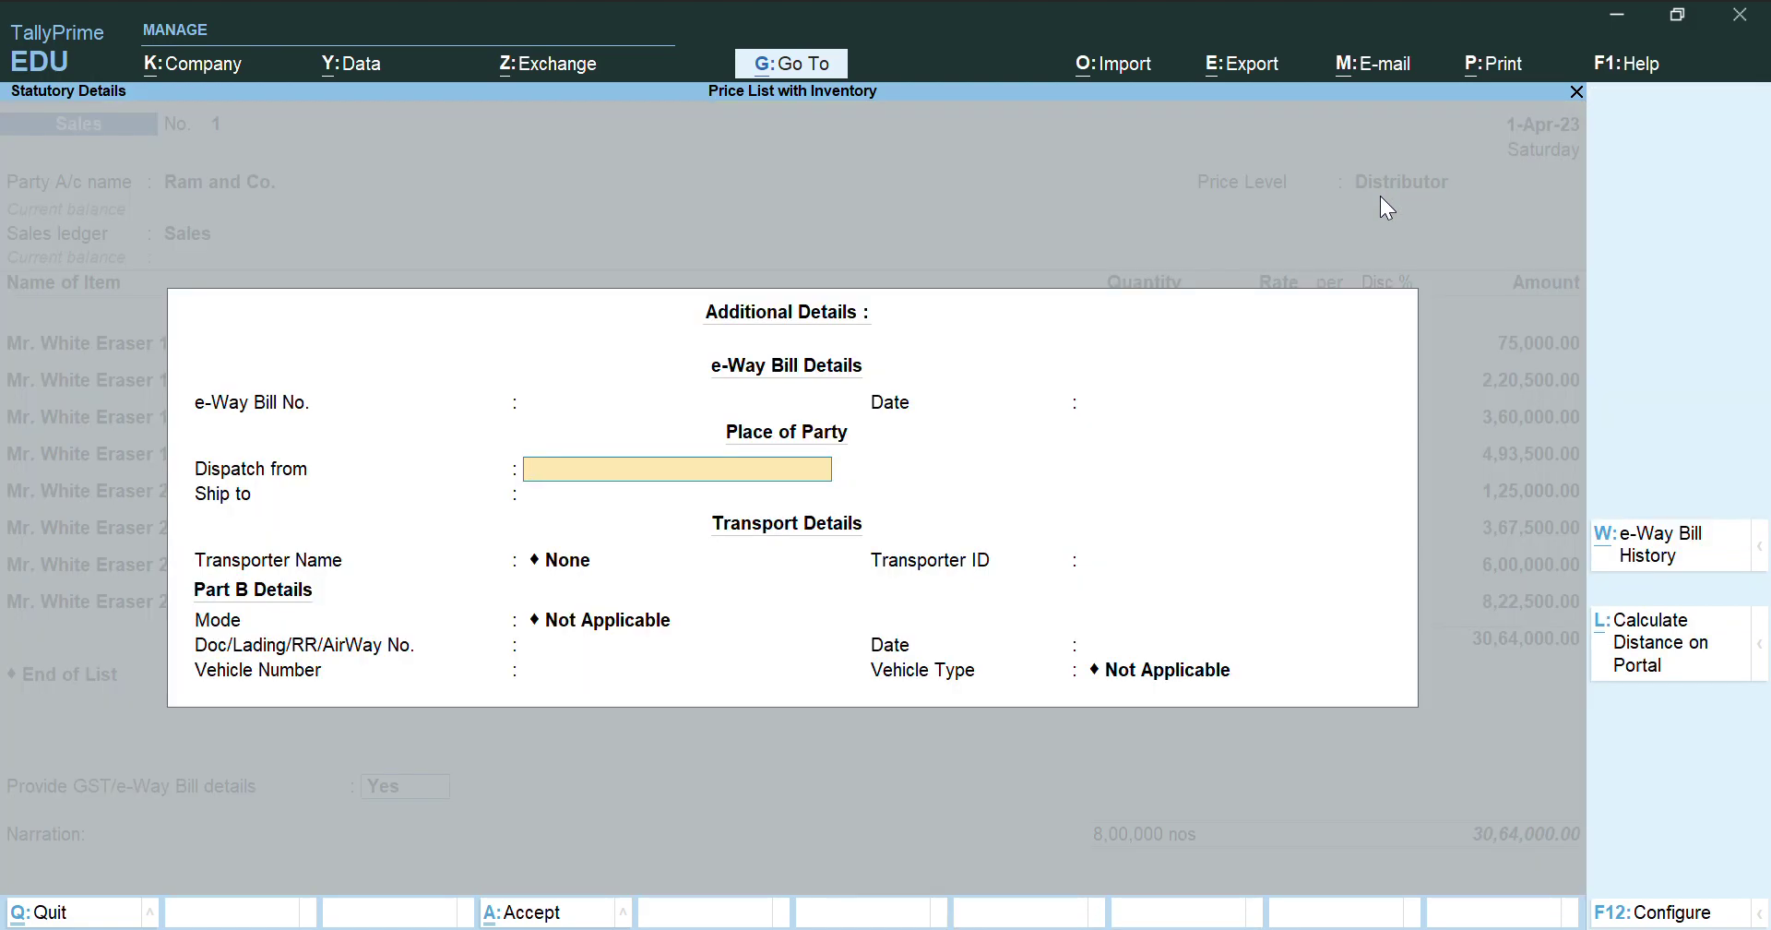
Return from the empty e-Way Bill details and set Provide GST/e-Way Bill details to No
key("BackSpace")
key("BackSpace")
key("BackSpace")
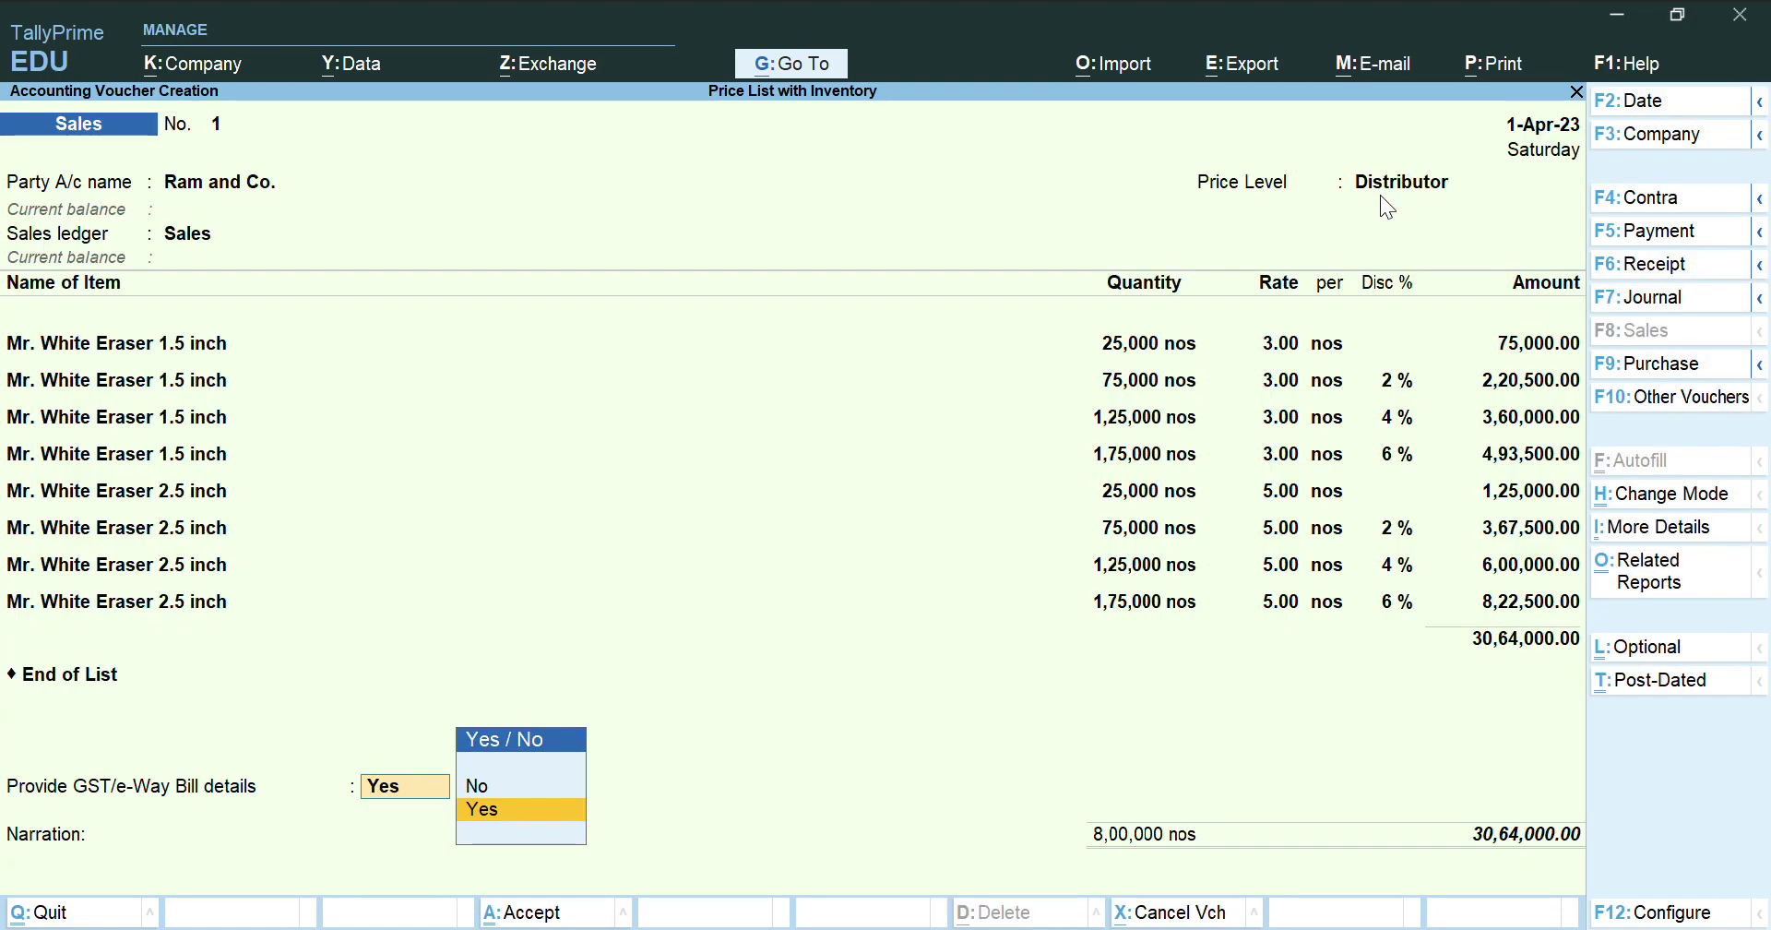
key("Down")
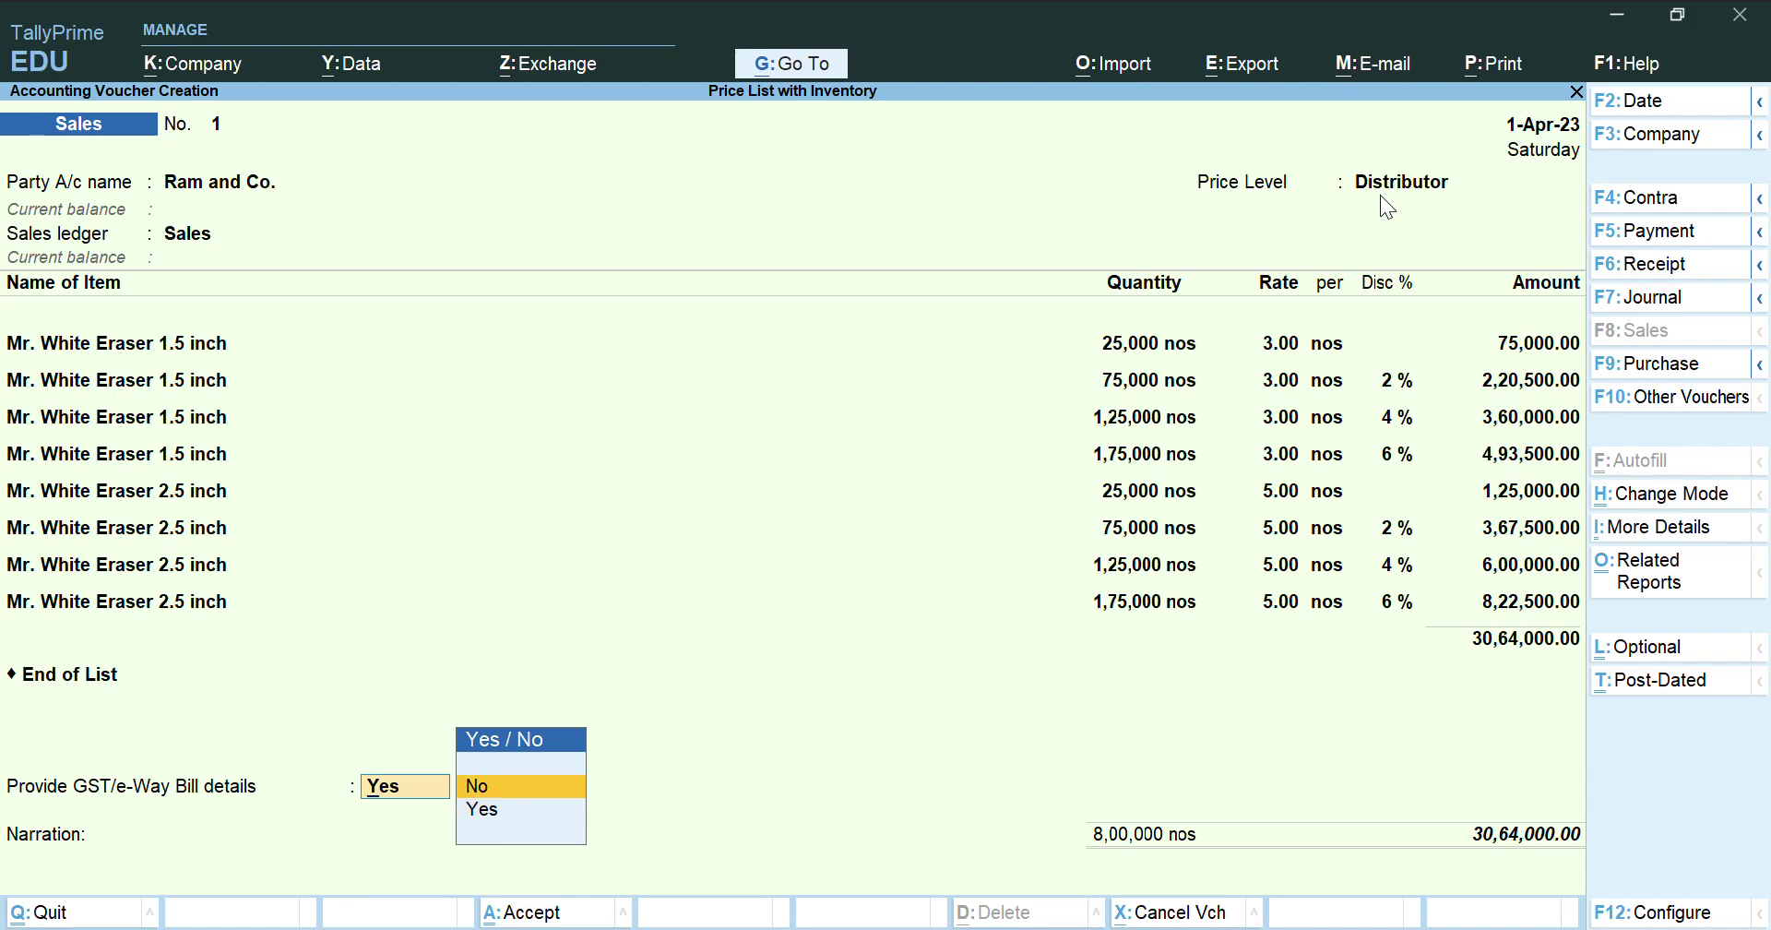
key("Return")
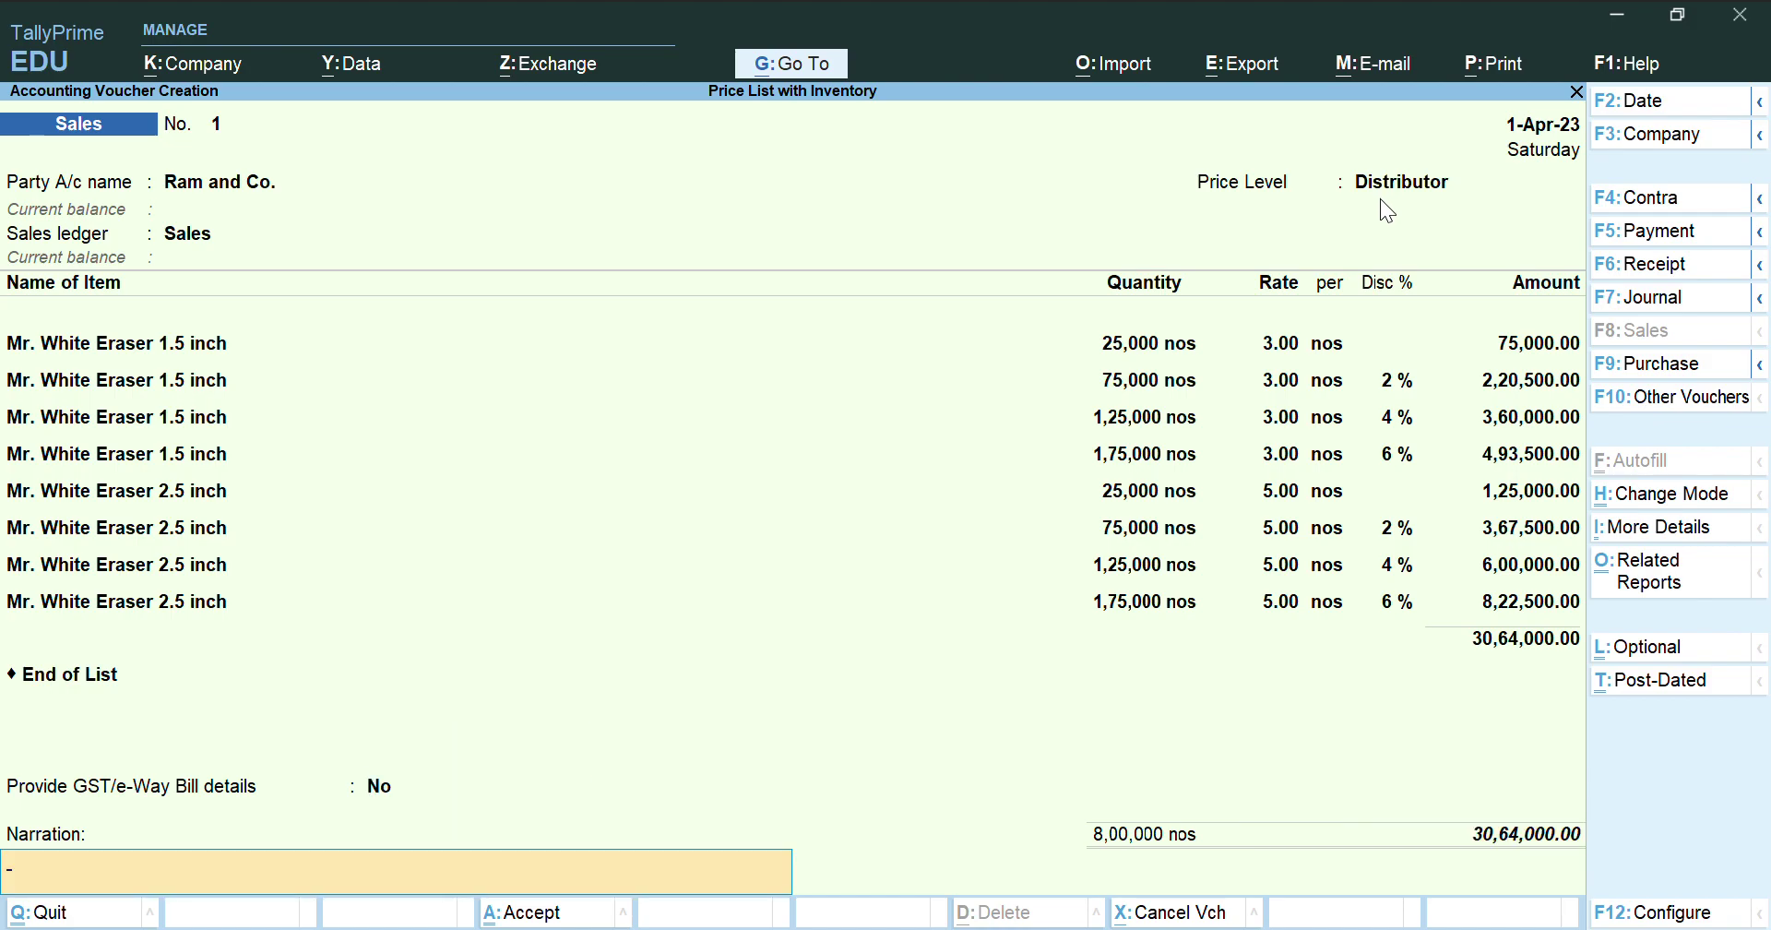
Enter the narration "Being good sold to the distributor" and save the sales voucher without sending its details for e-Way Bill generation
type("Being good sold to")
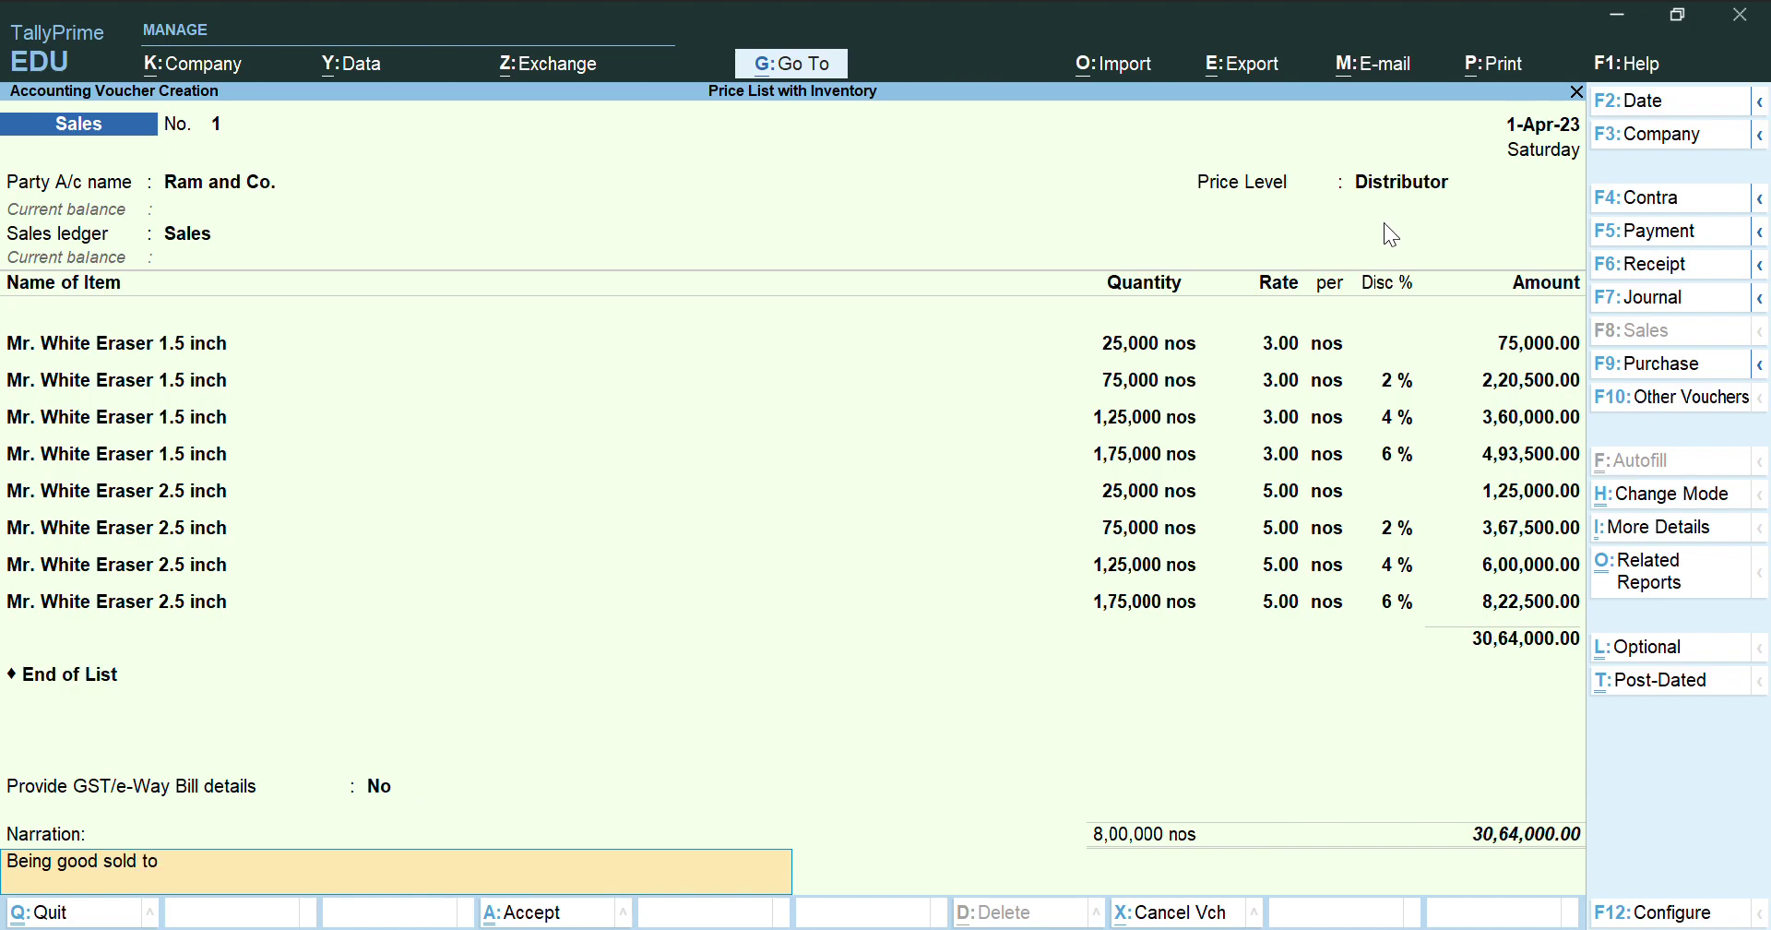
type(" the distributor")
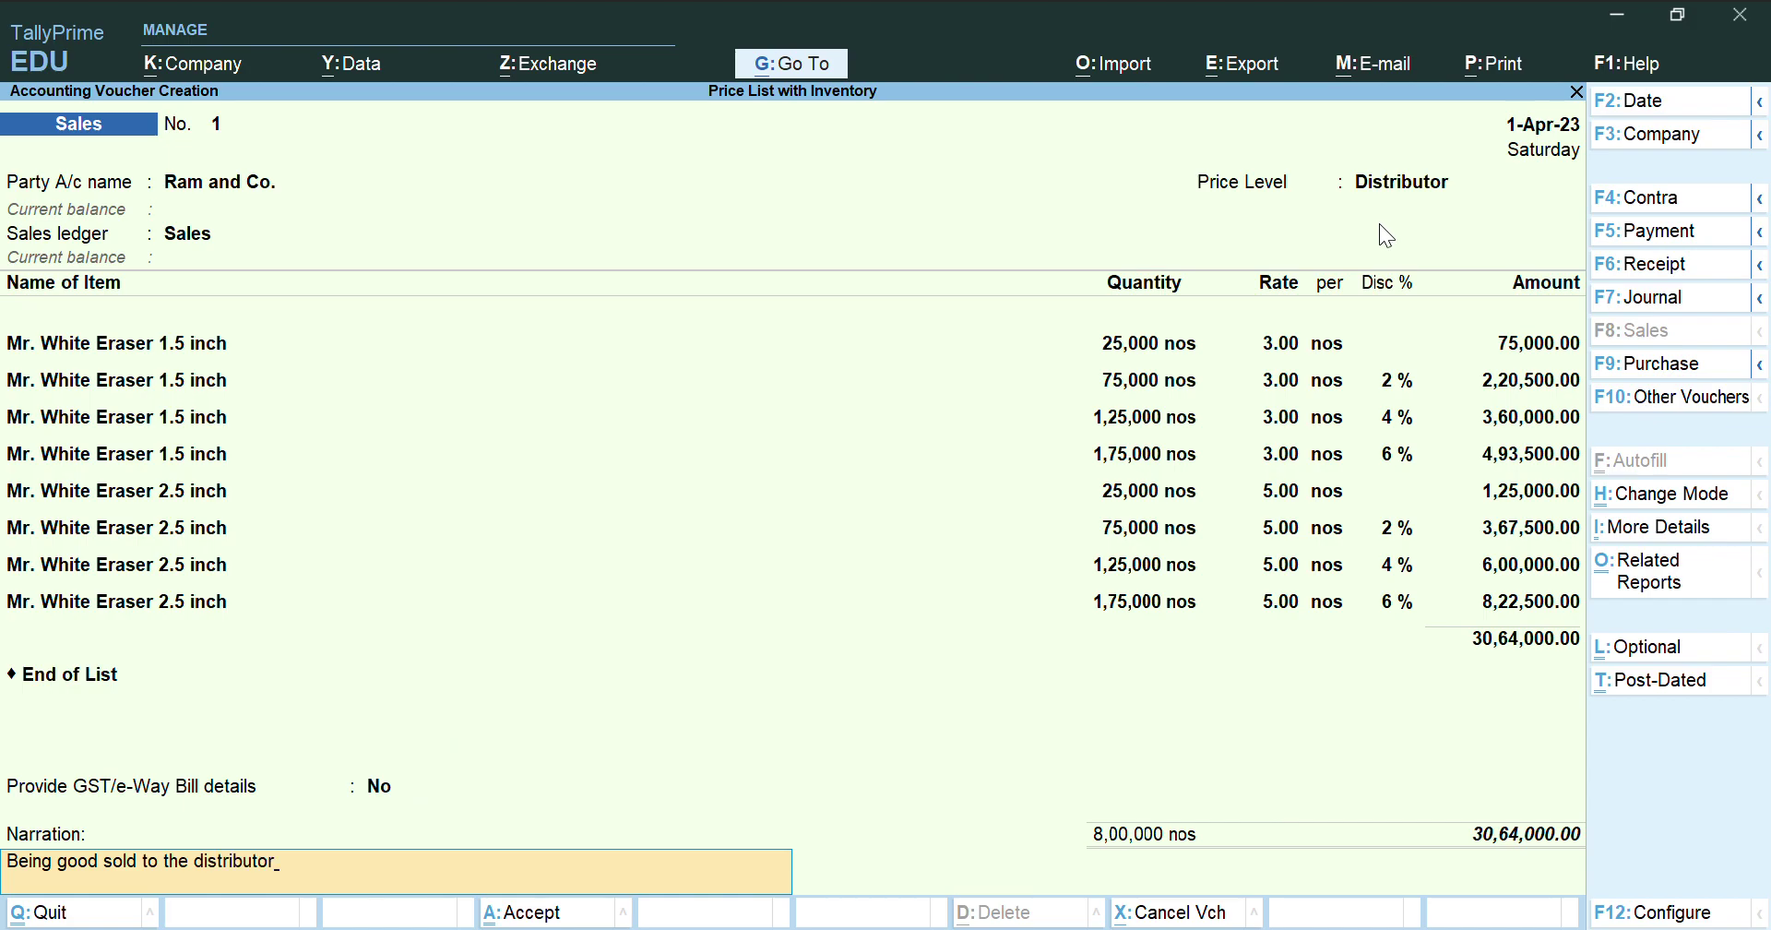
key("Return")
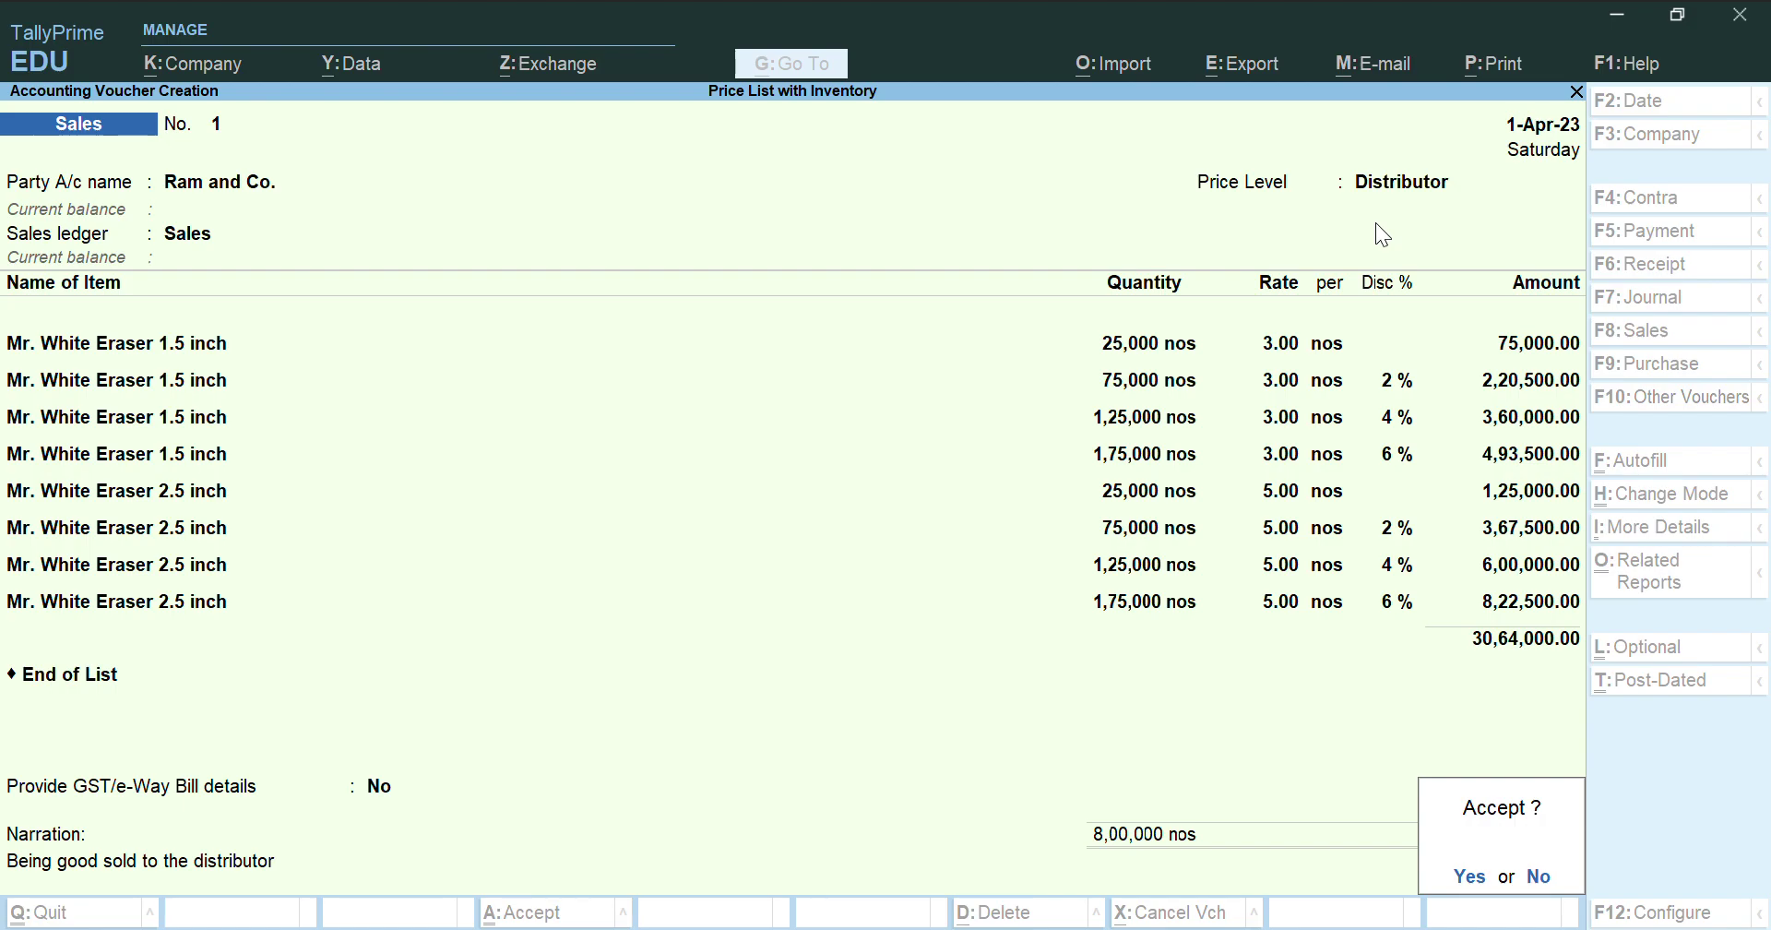
key("Return")
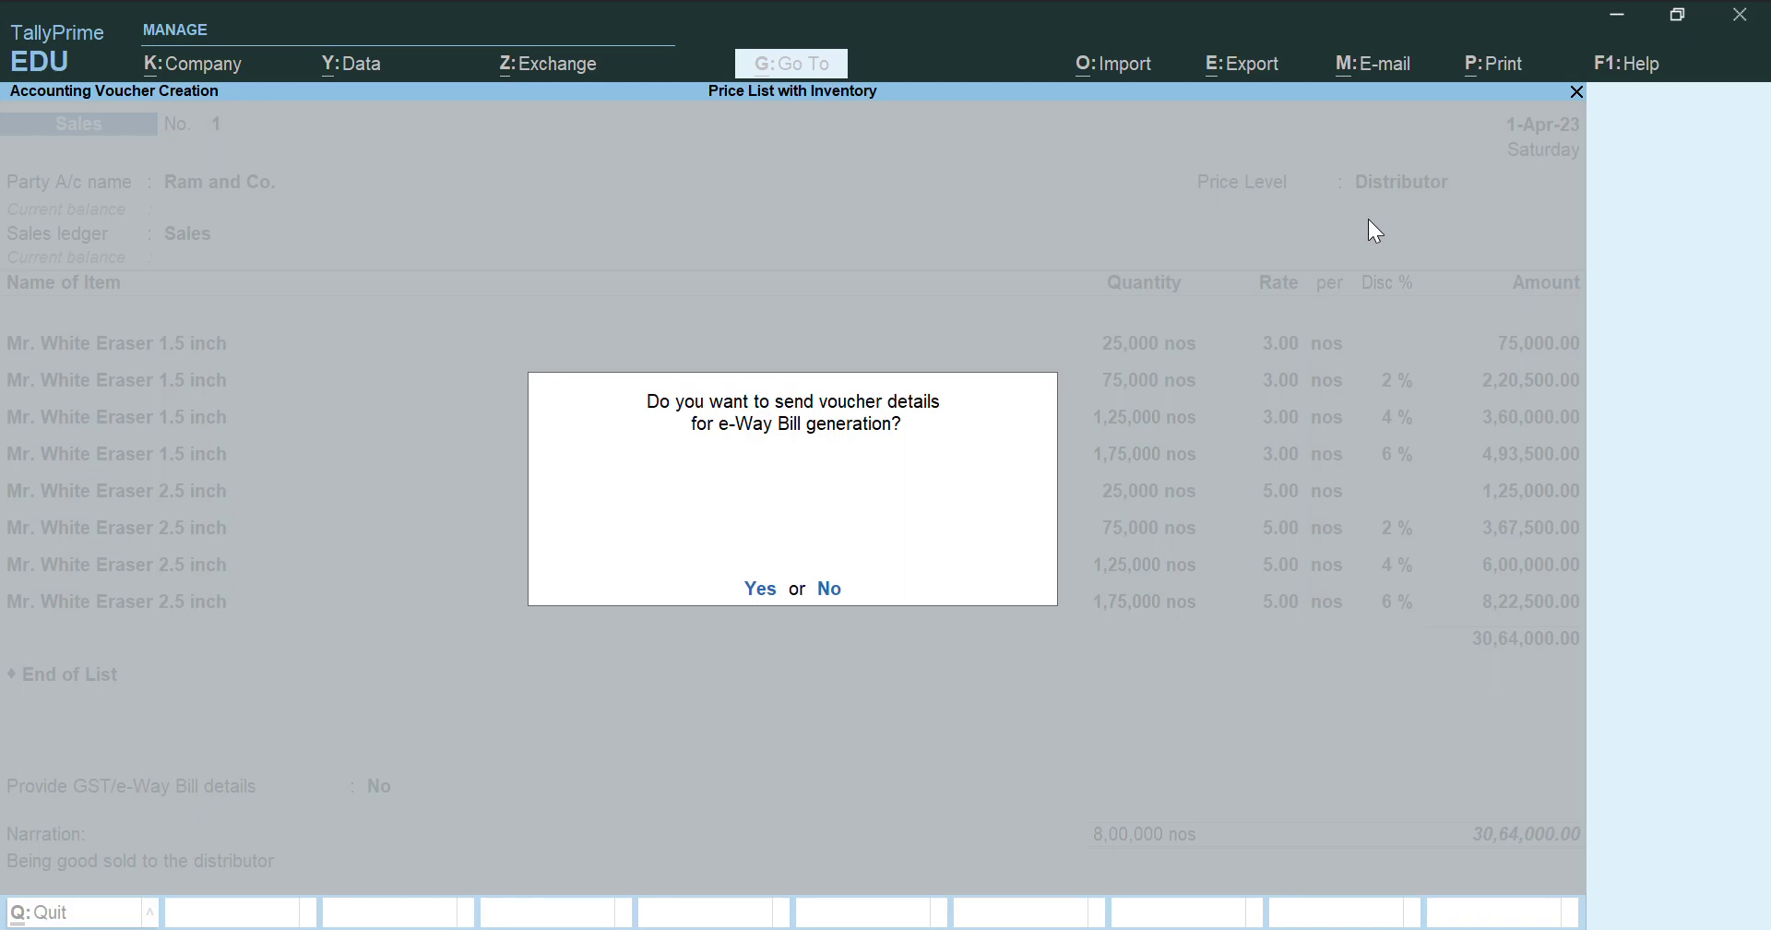
key("n")
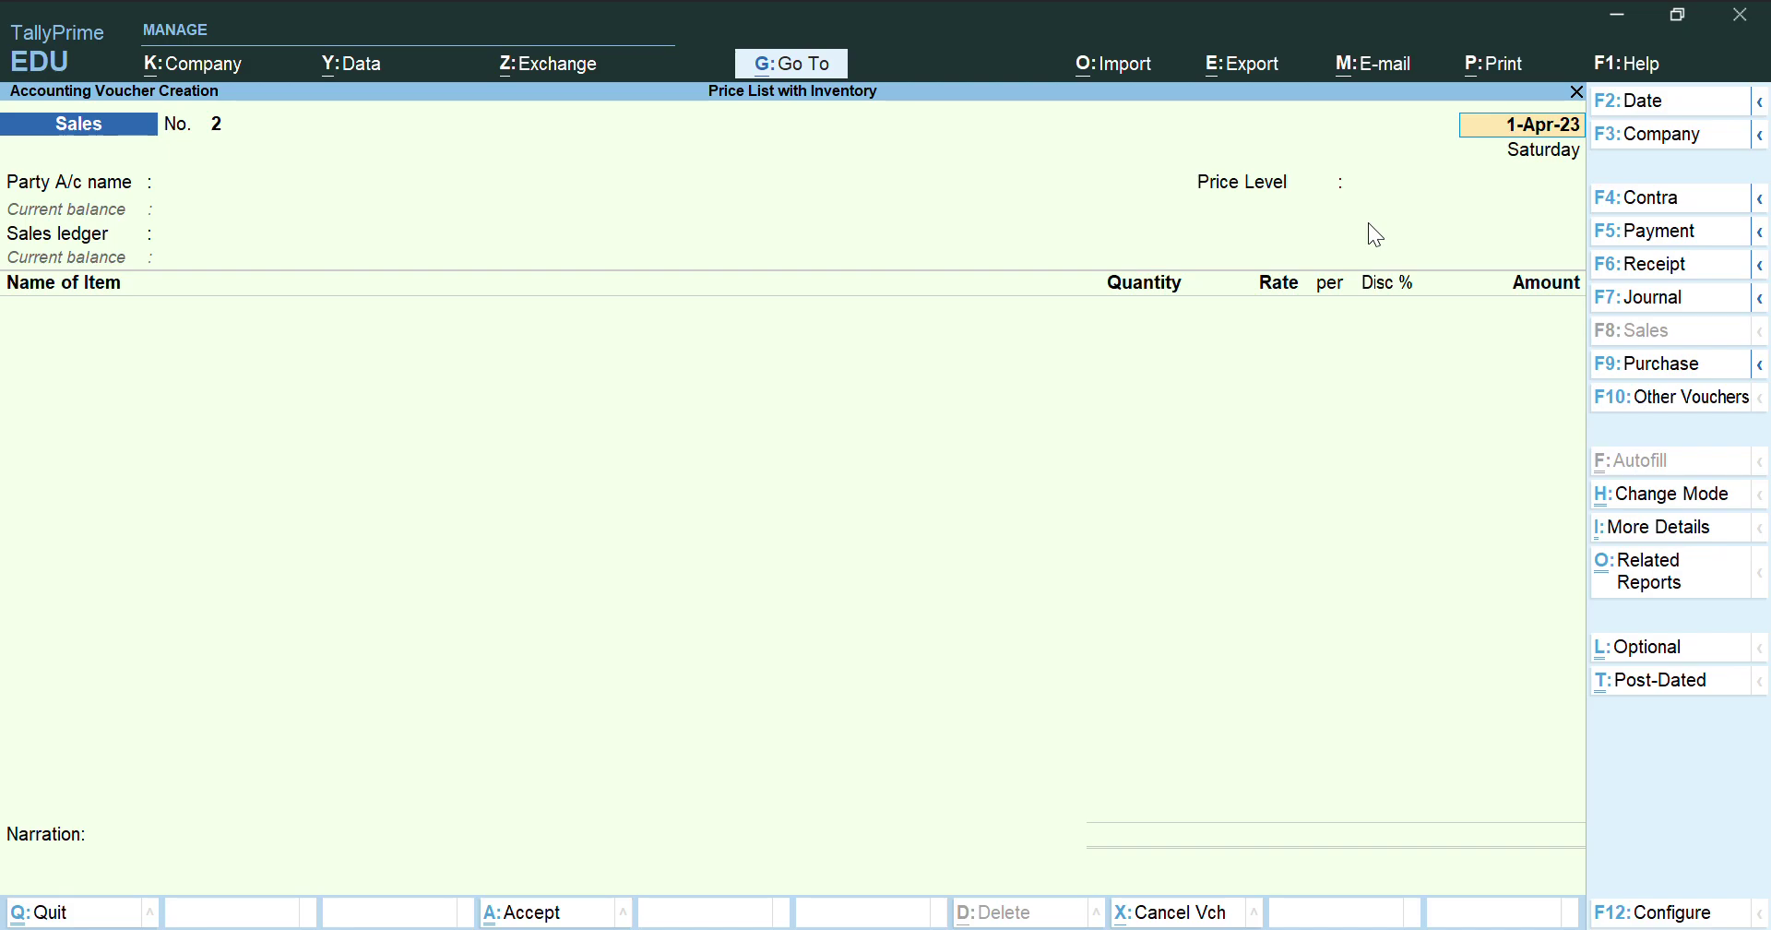
Keep the new sales voucher's date and start creating a party ledger named Anu and Co. without an alias
key("Return")
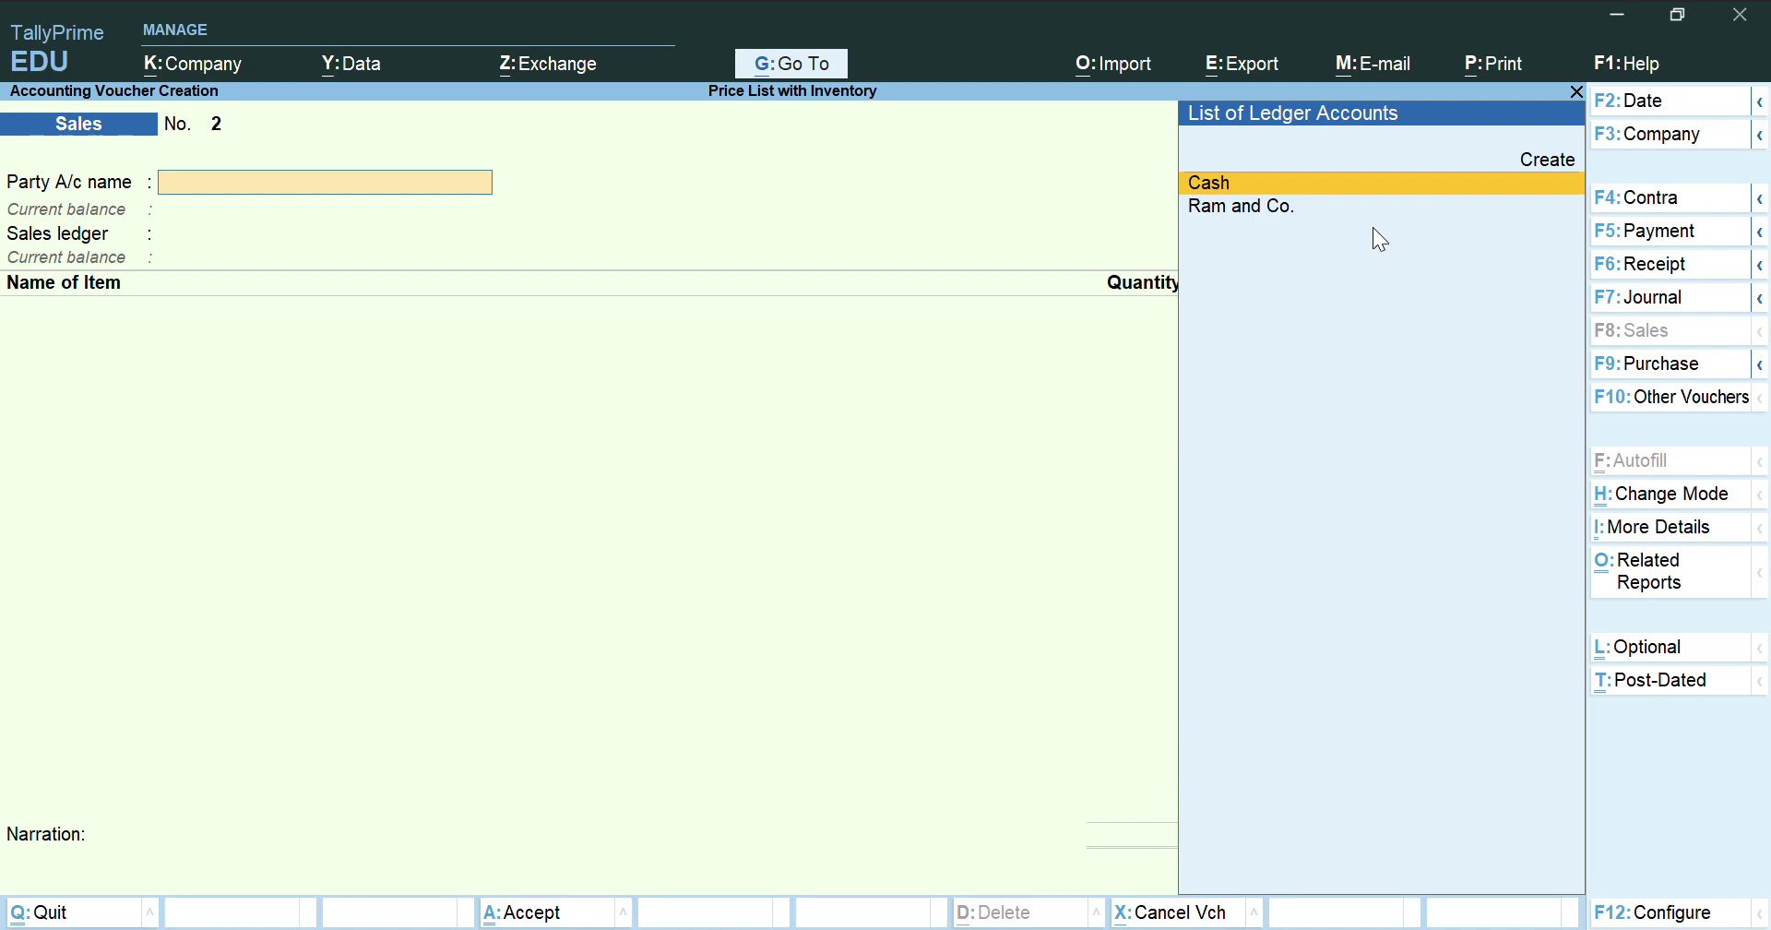
key("alt")
key("alt+c")
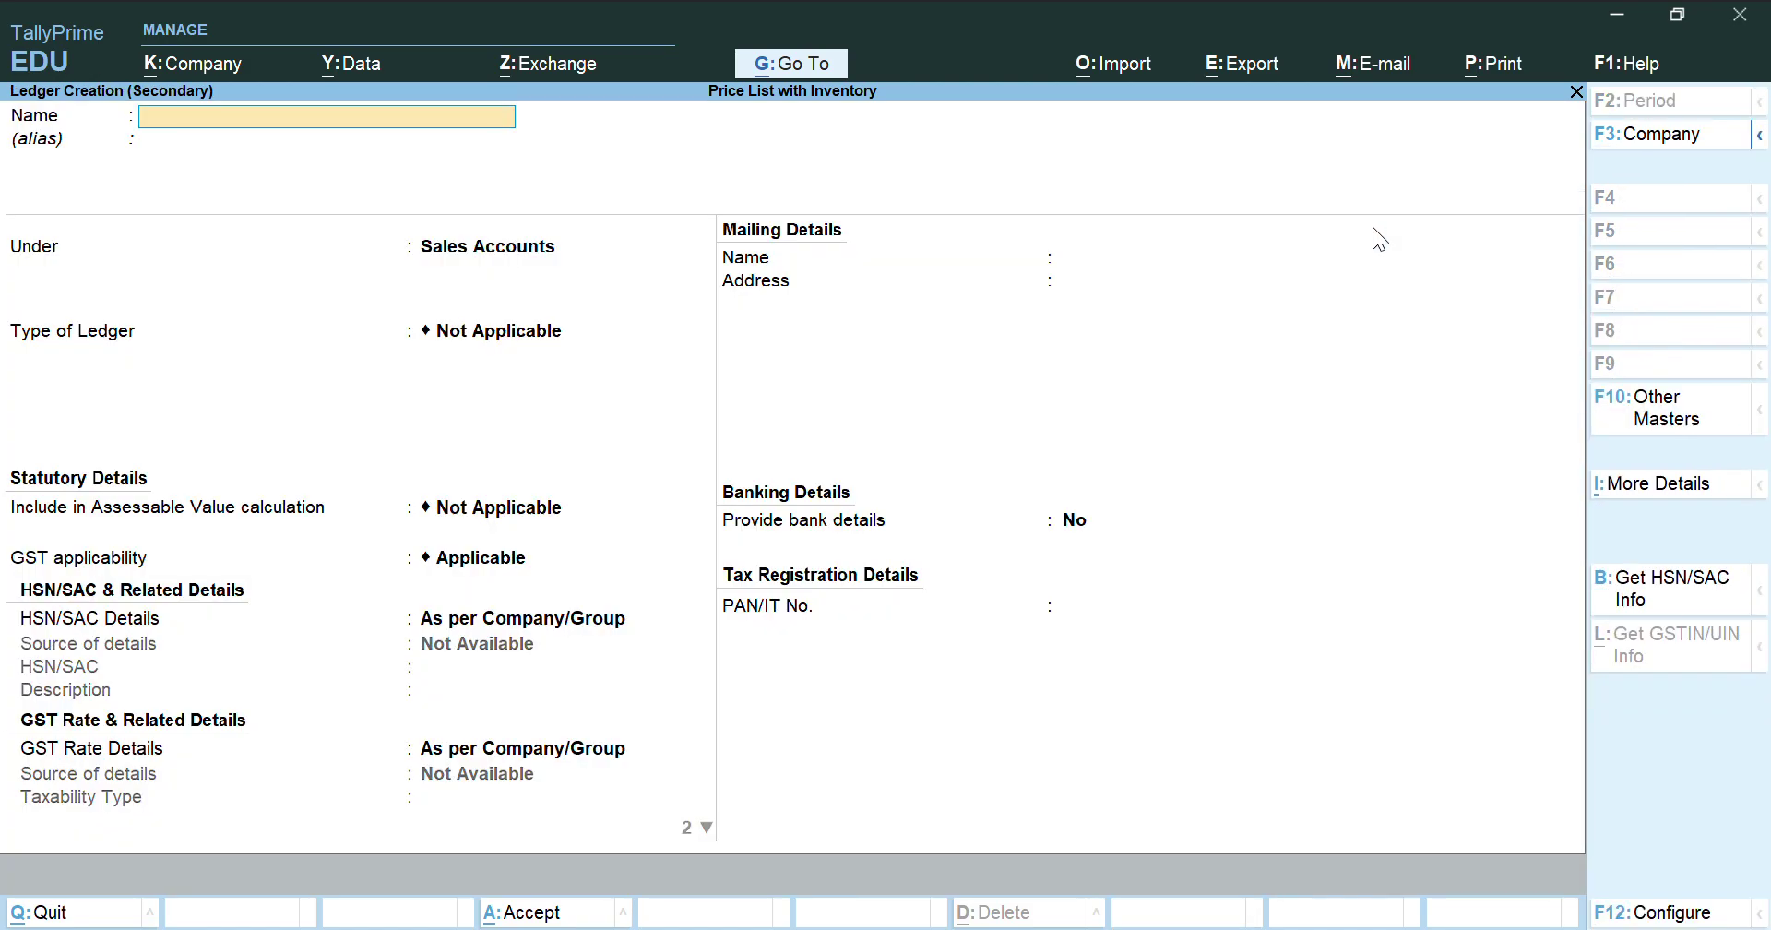
type("An")
type("=")
type("u and C")
type("o")
type(".")
key("Return")
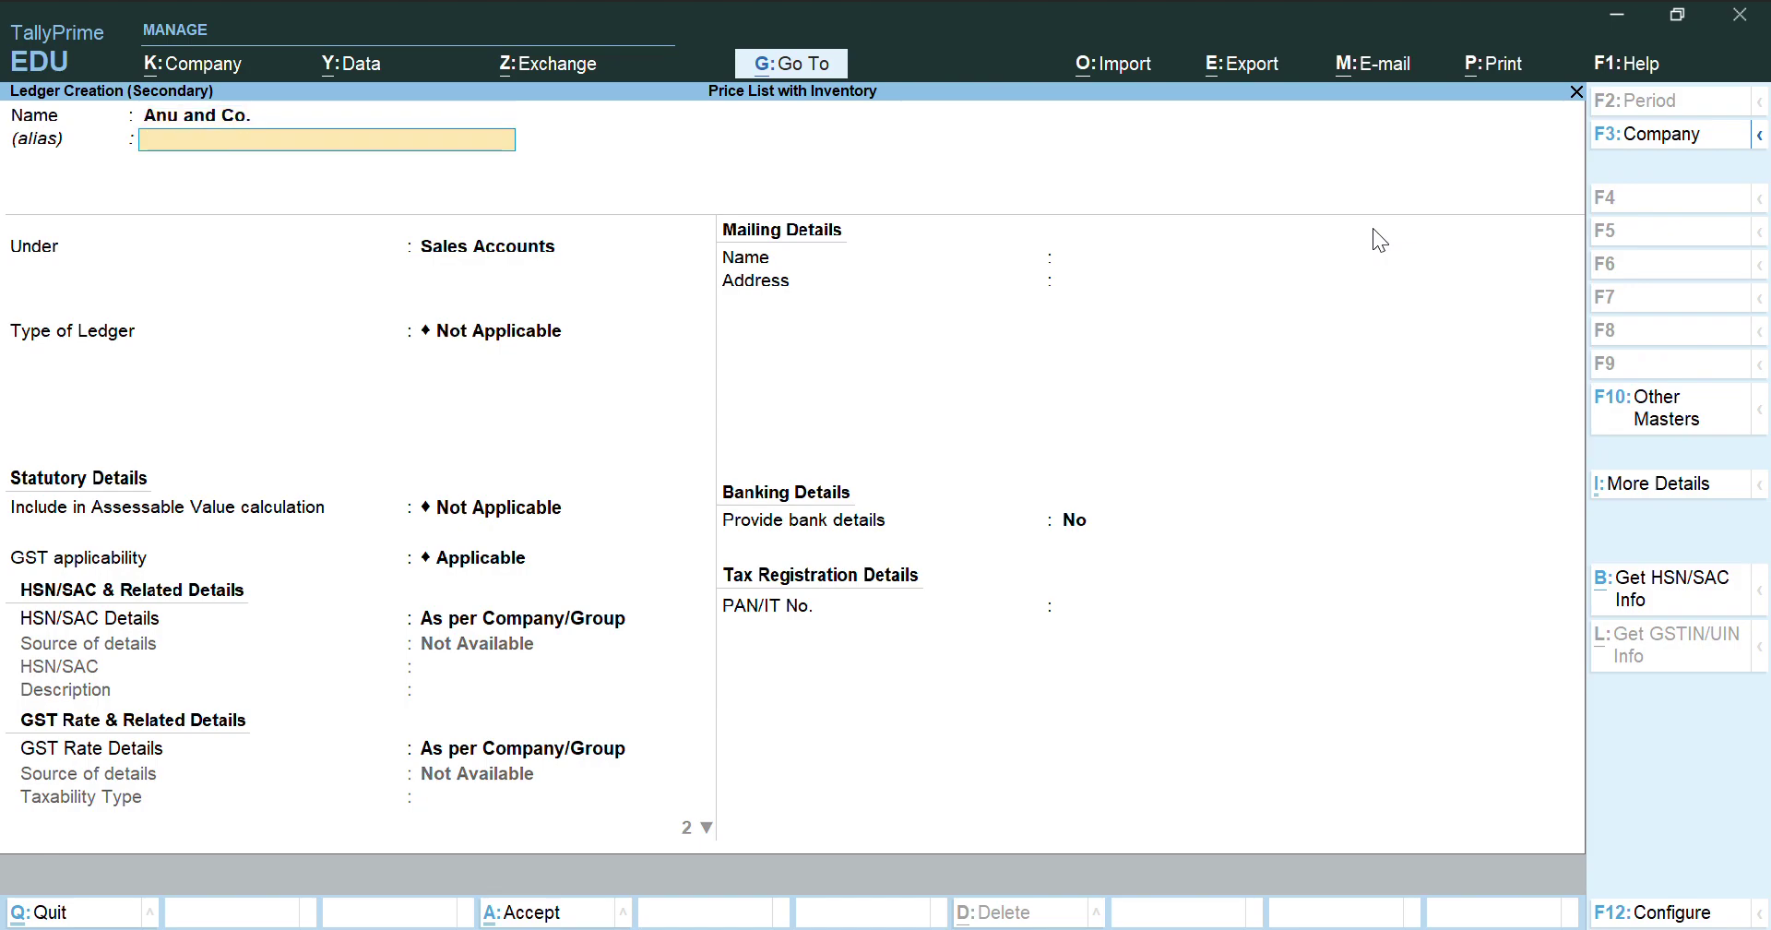
key("Return")
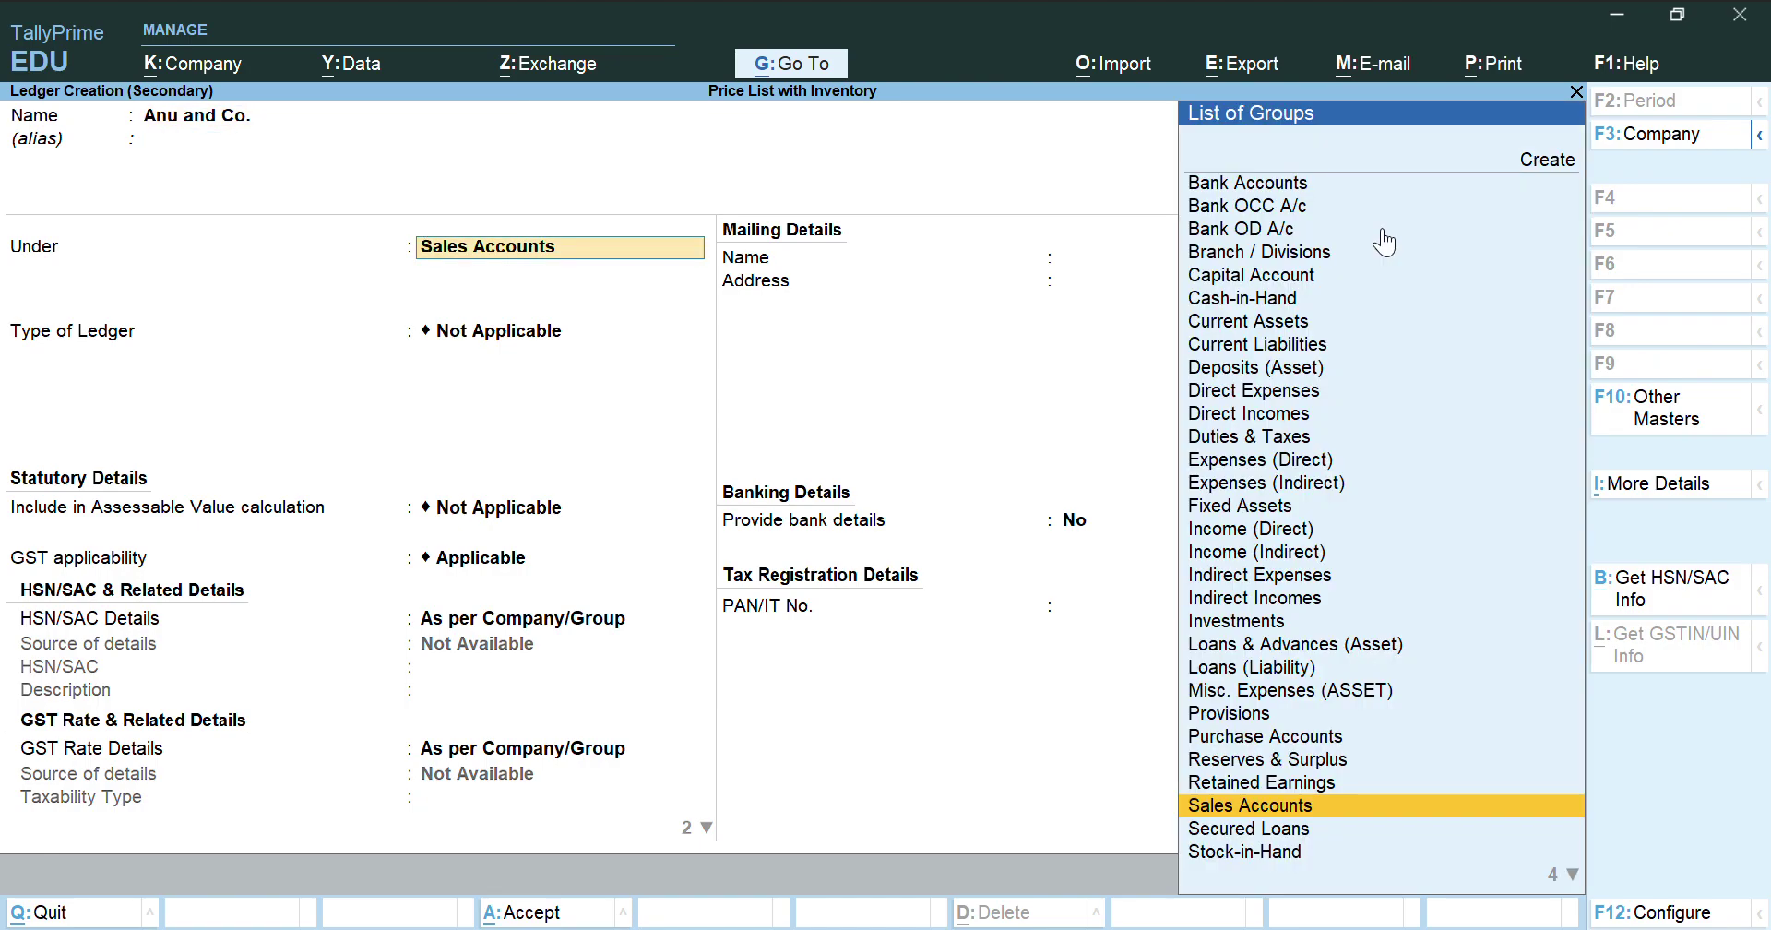
Place the Anu and Co. ledger under Sundry Debtors and set its applicable pricing level to Retailer
type("Sun")
key("Down")
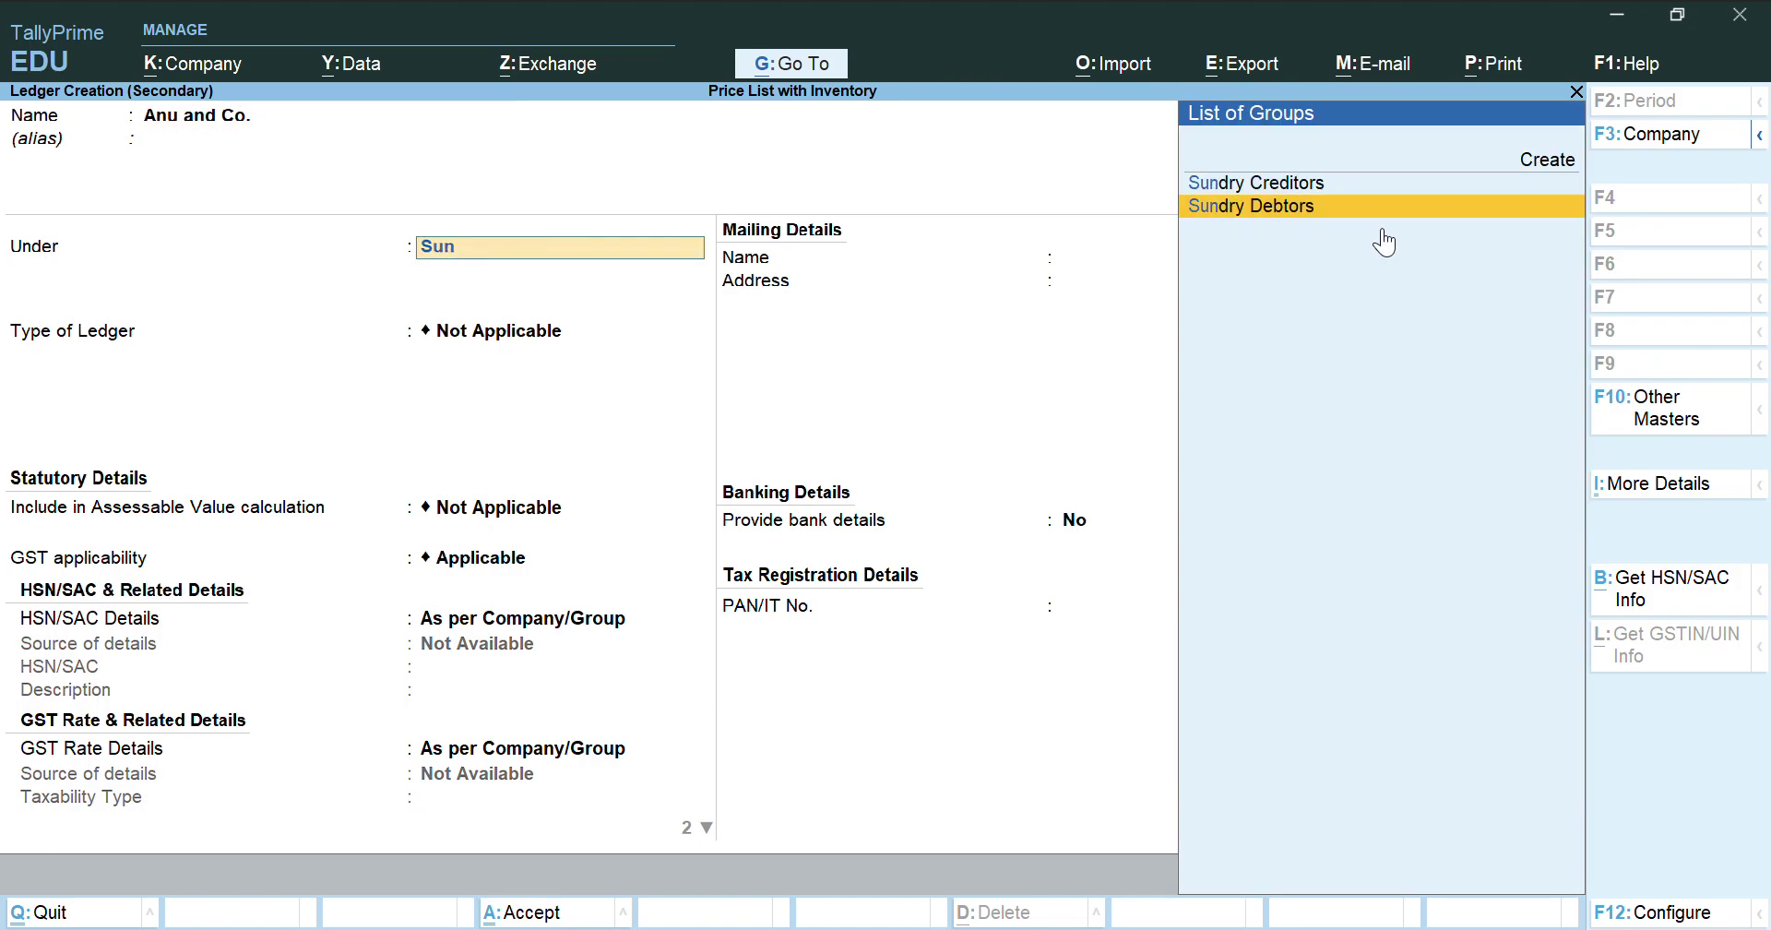
key("Return")
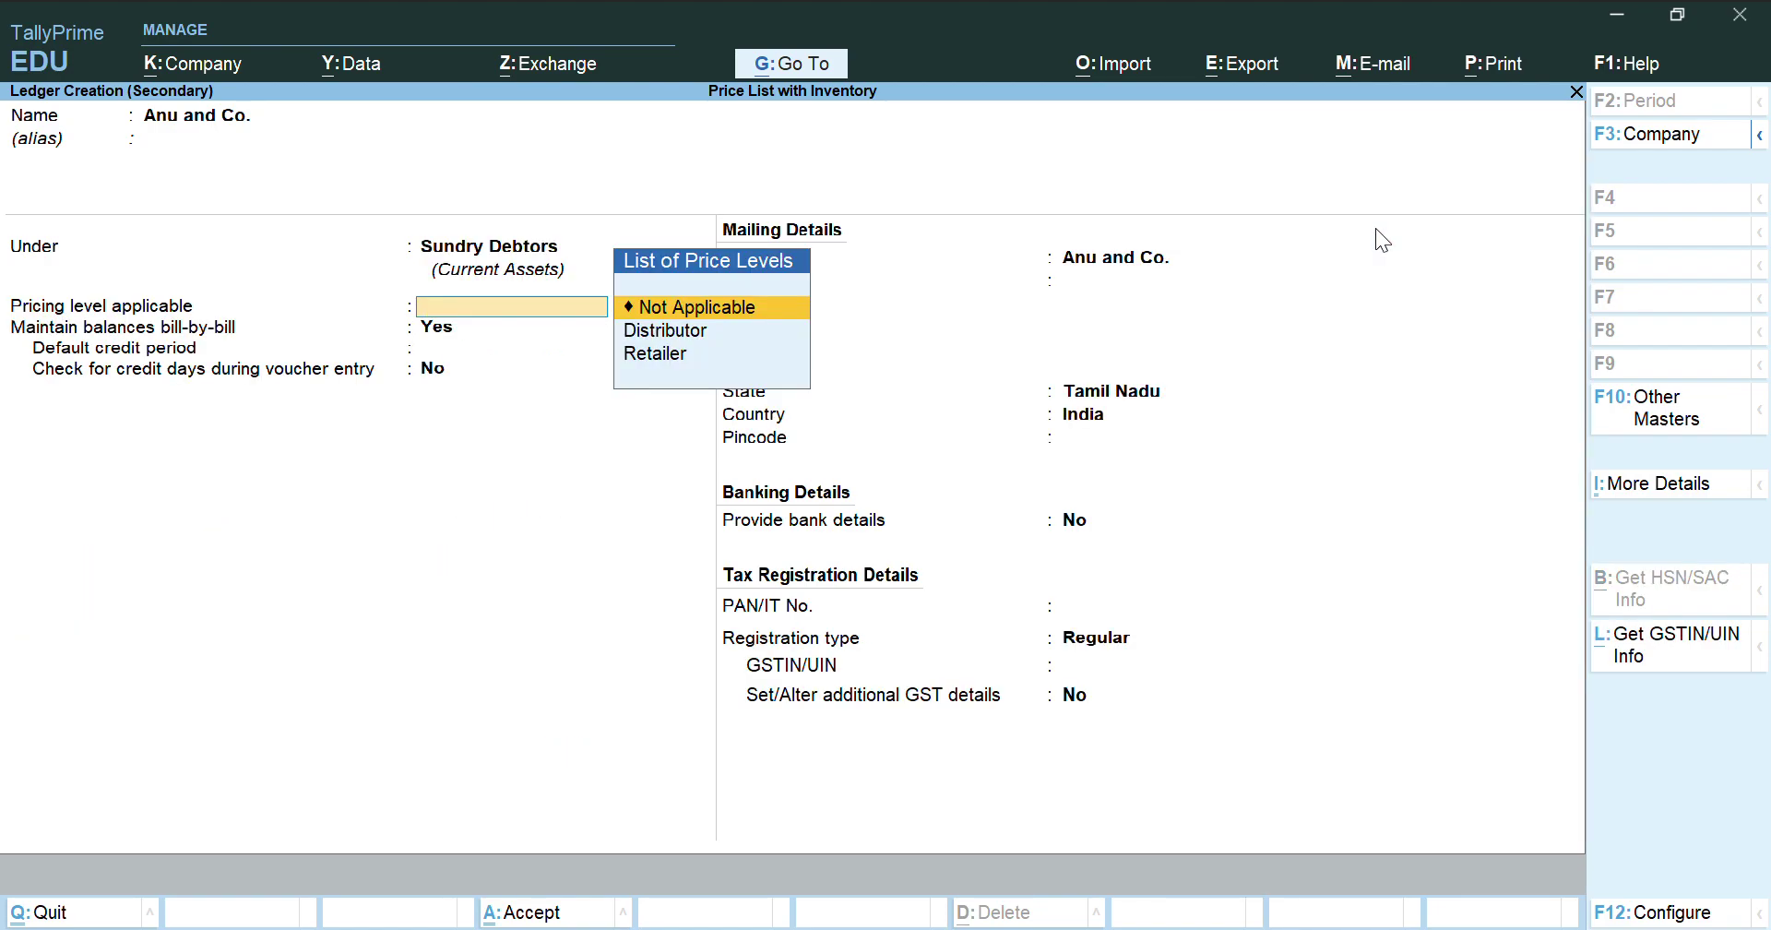
key("Down")
key("Down")
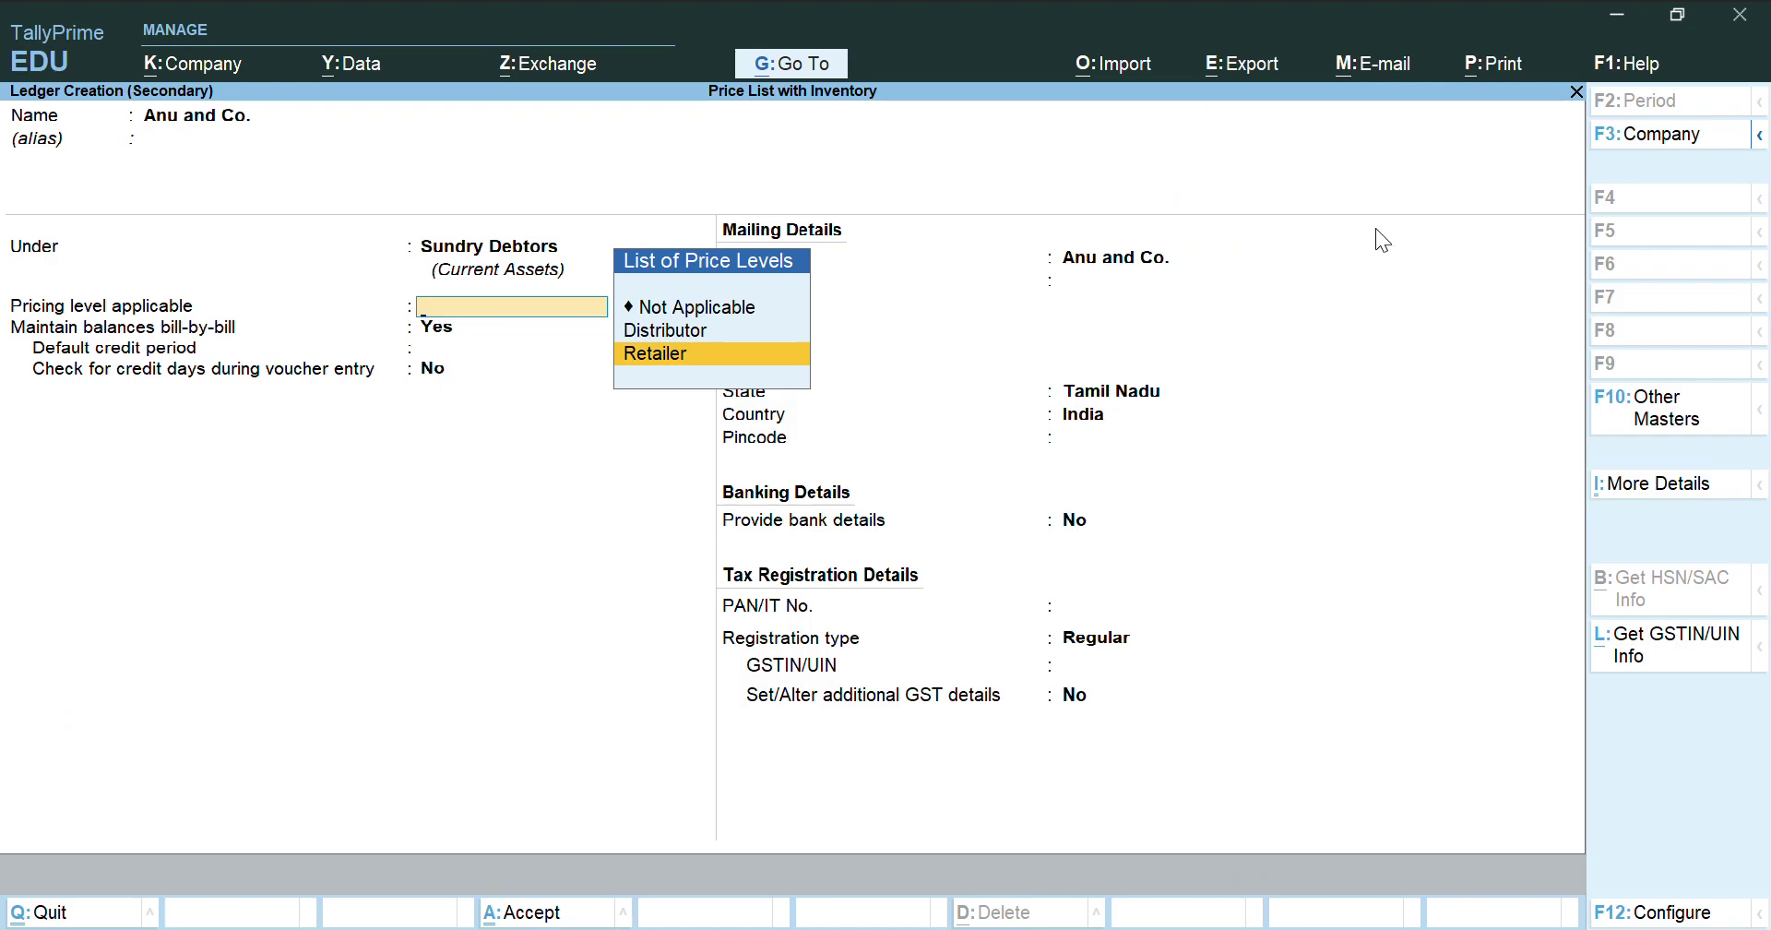
key("Return")
Keep the remaining defaults of the Anu and Co. ledger, leave its address blank and save it
key("Return")
key("Return")
key("Return")
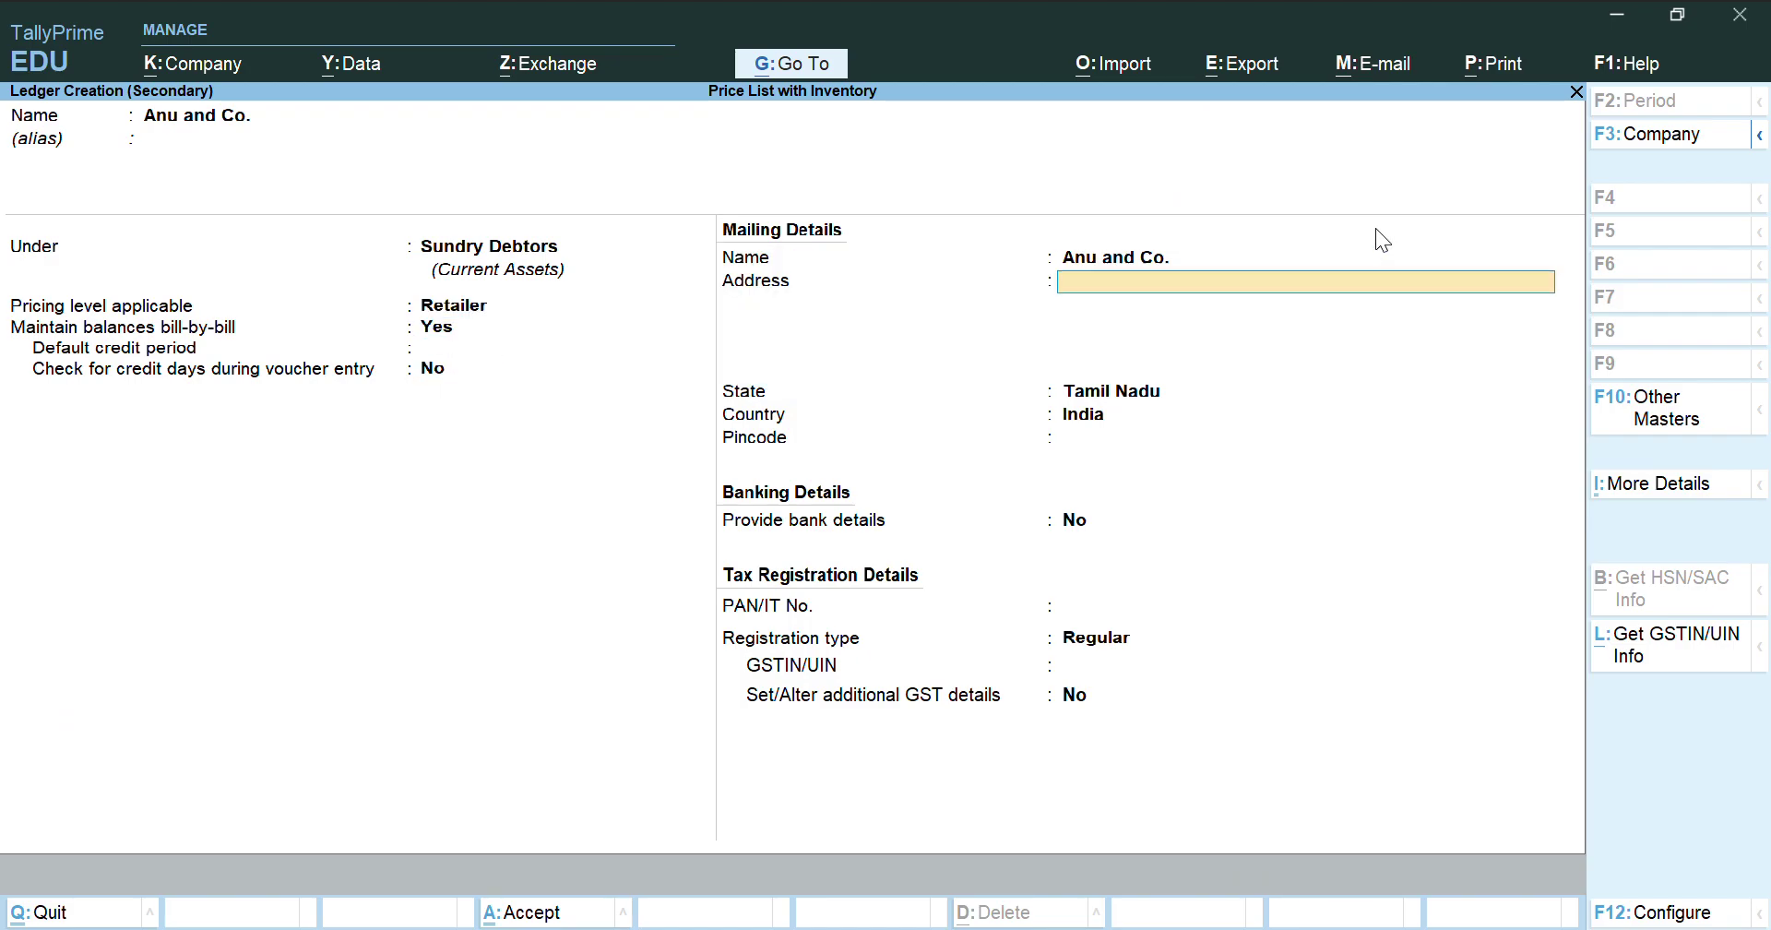
key("Return")
key("Return")
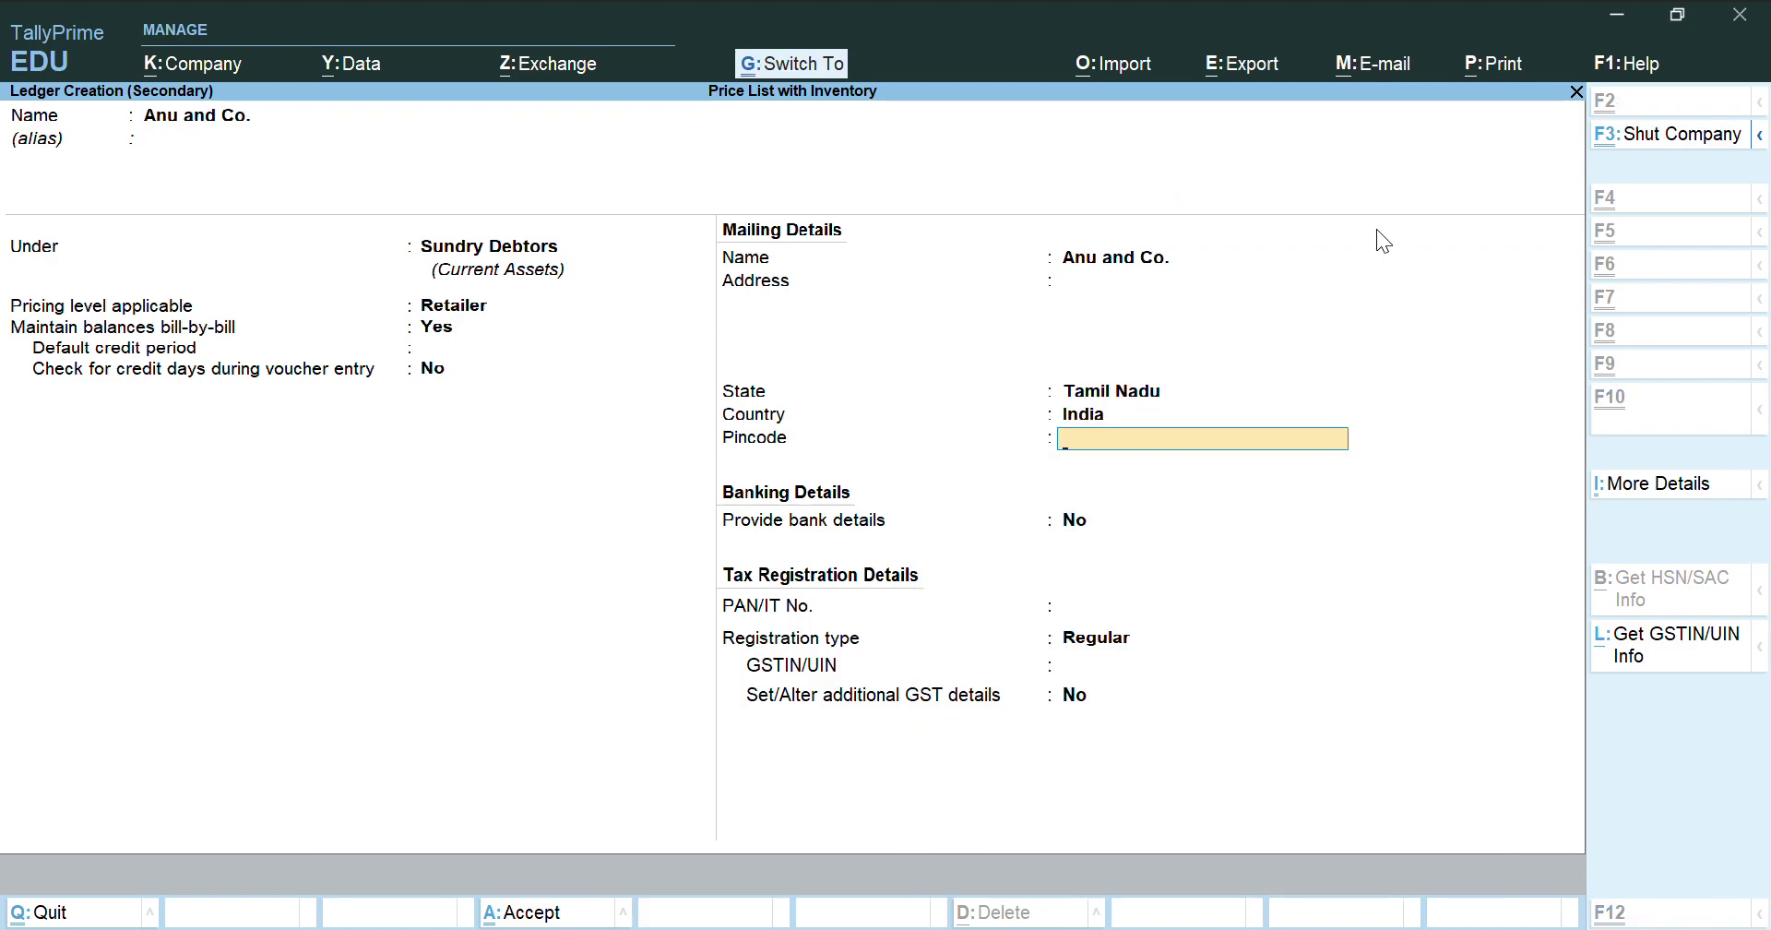
key("ctrl+a")
Leave the dispatch details blank, accept the default party details for Anu and Co. and choose Sales as the sales ledger
key("Return")
key("Return")
key("Return")
key("Return")
key("Return")
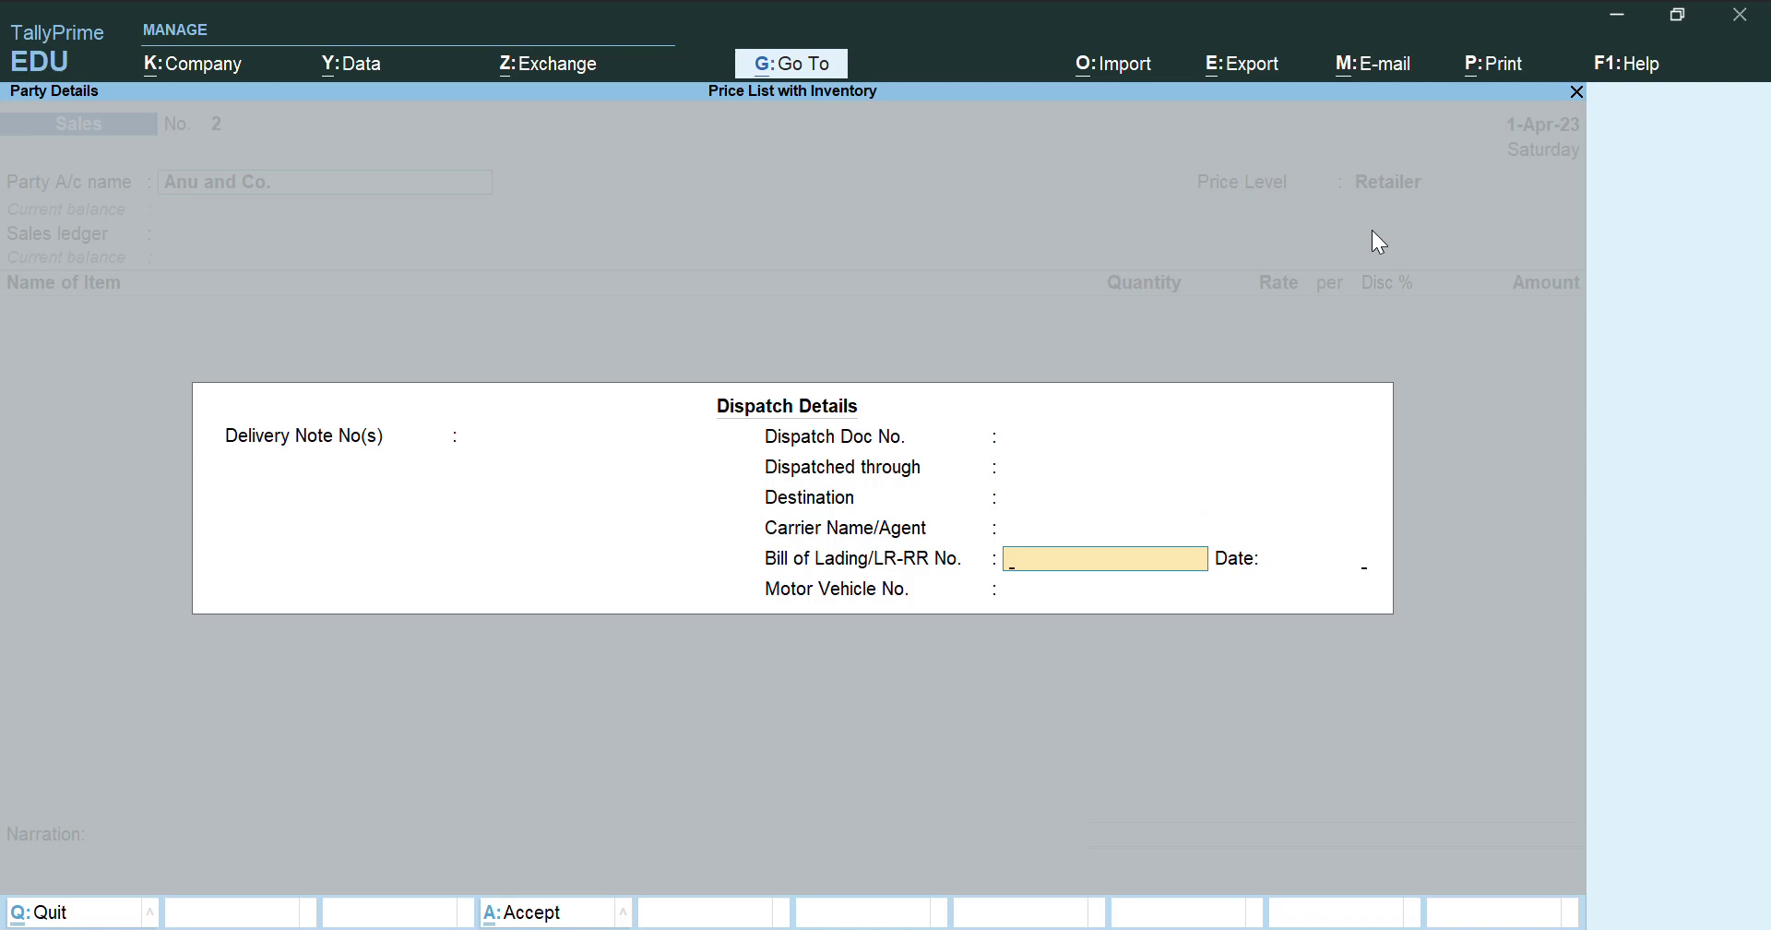
key("Return")
key("Return")
key("Return")
key("Return")
key("Return")
key("Return")
key("Return")
key("Return")
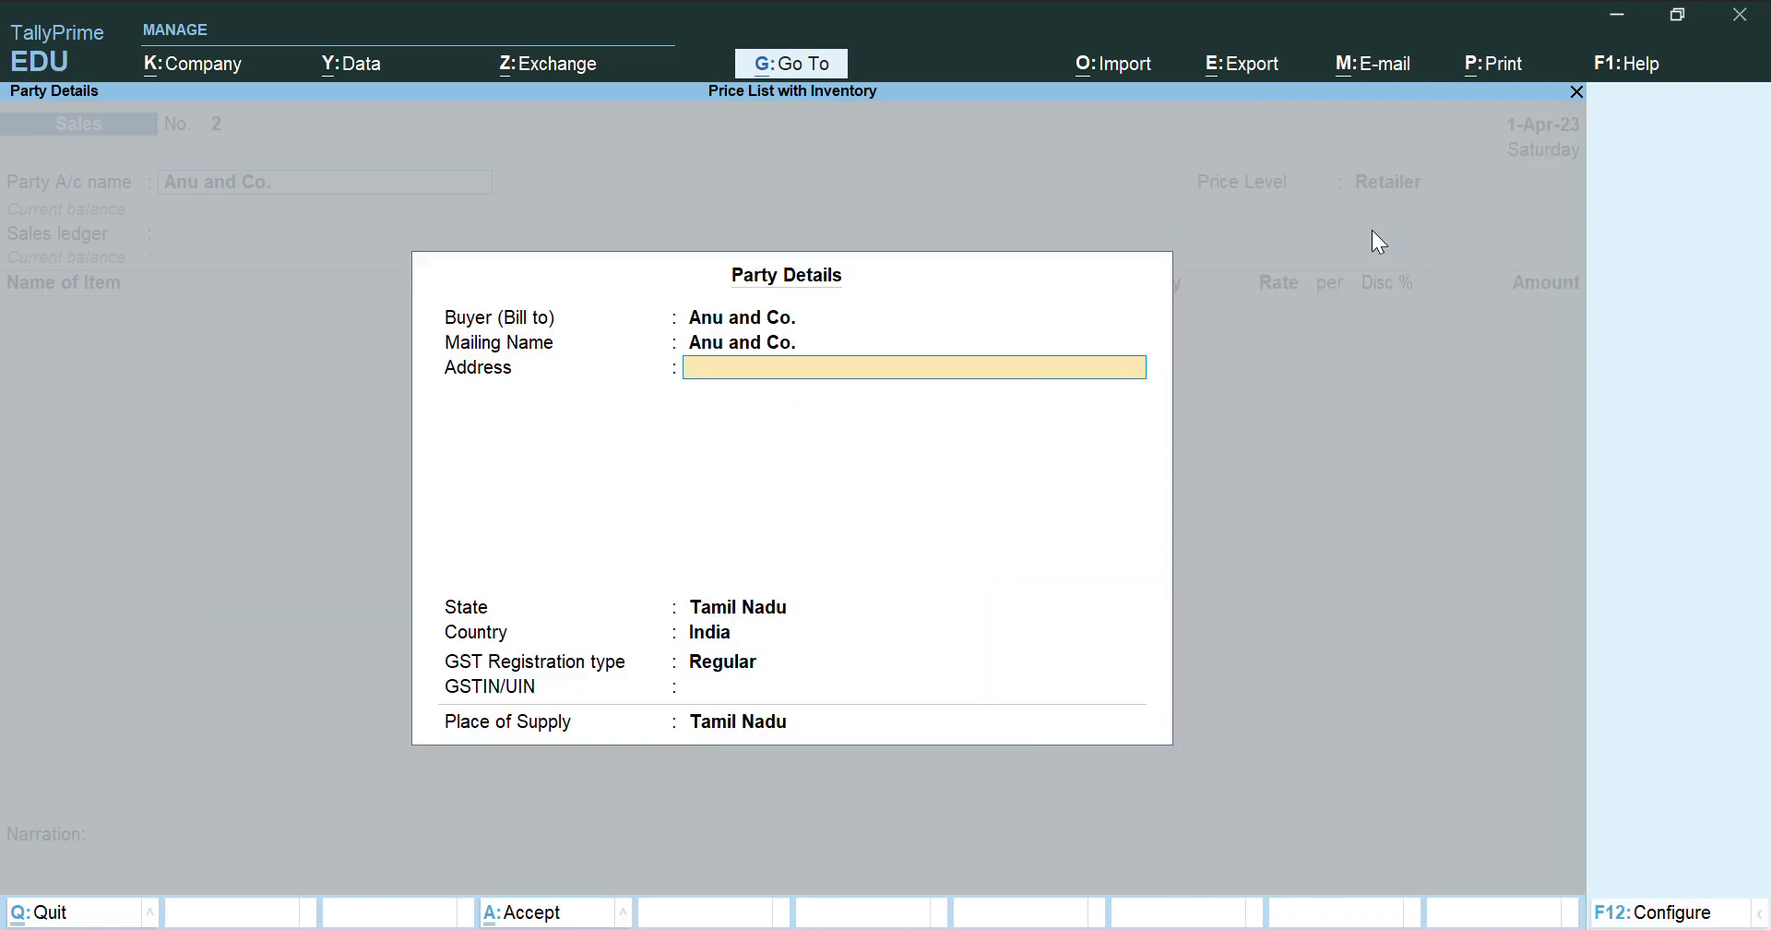
key("Return")
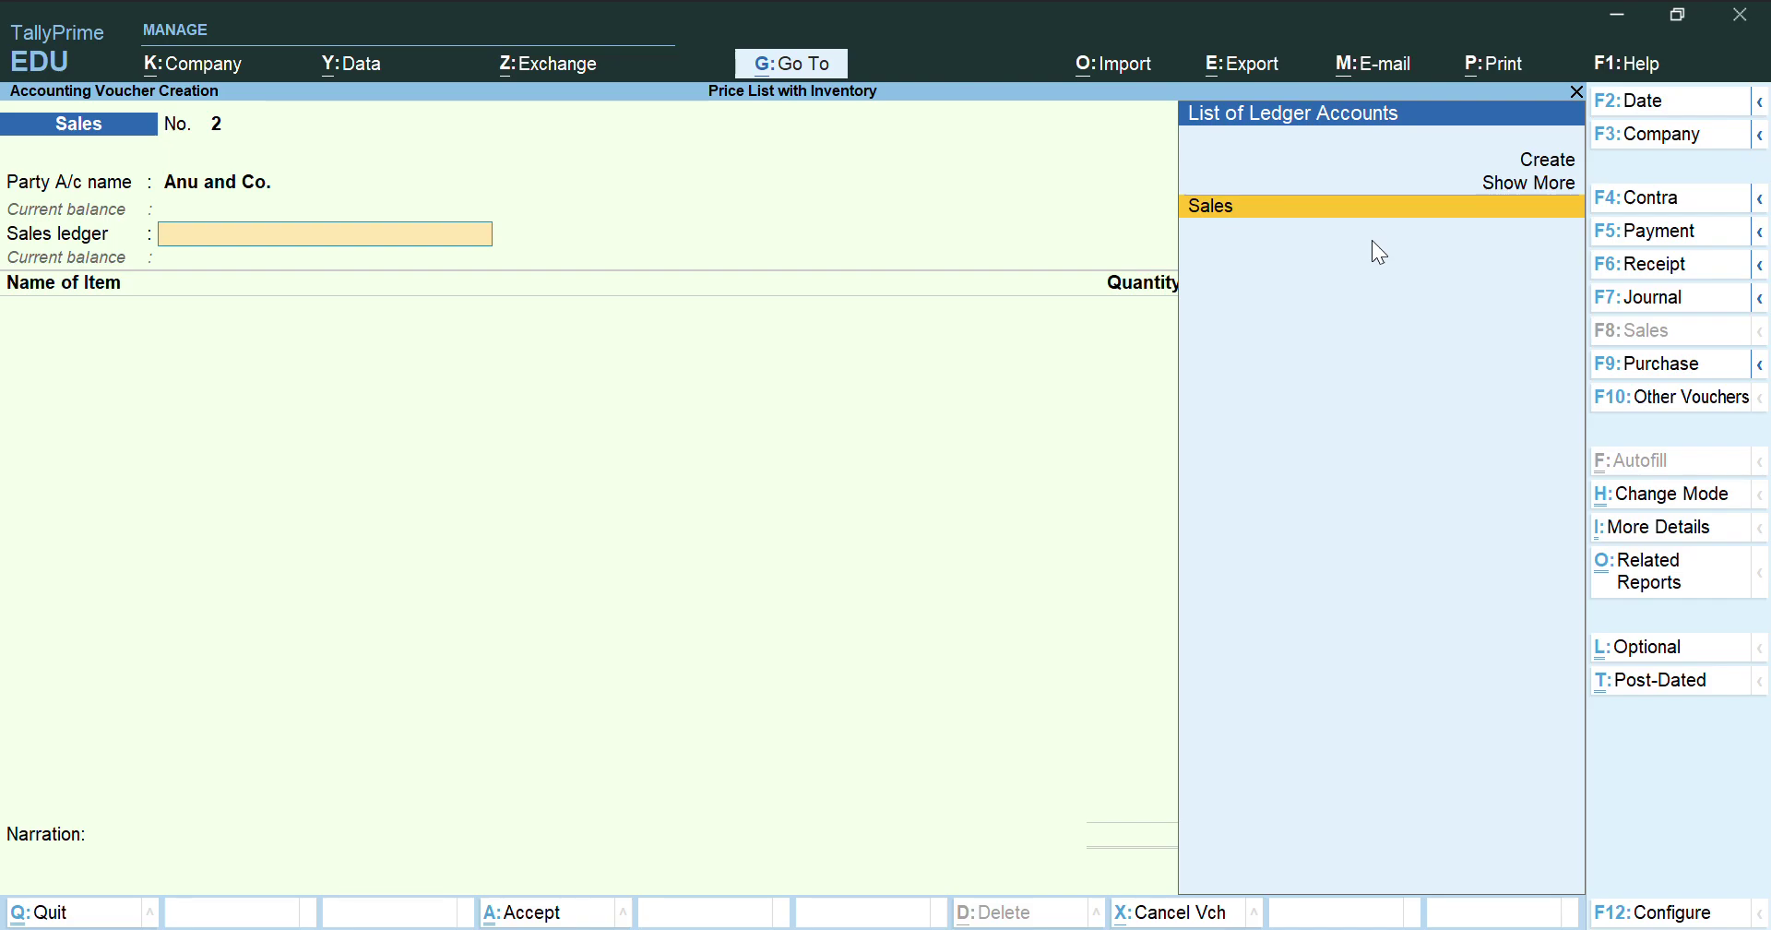
key("Return")
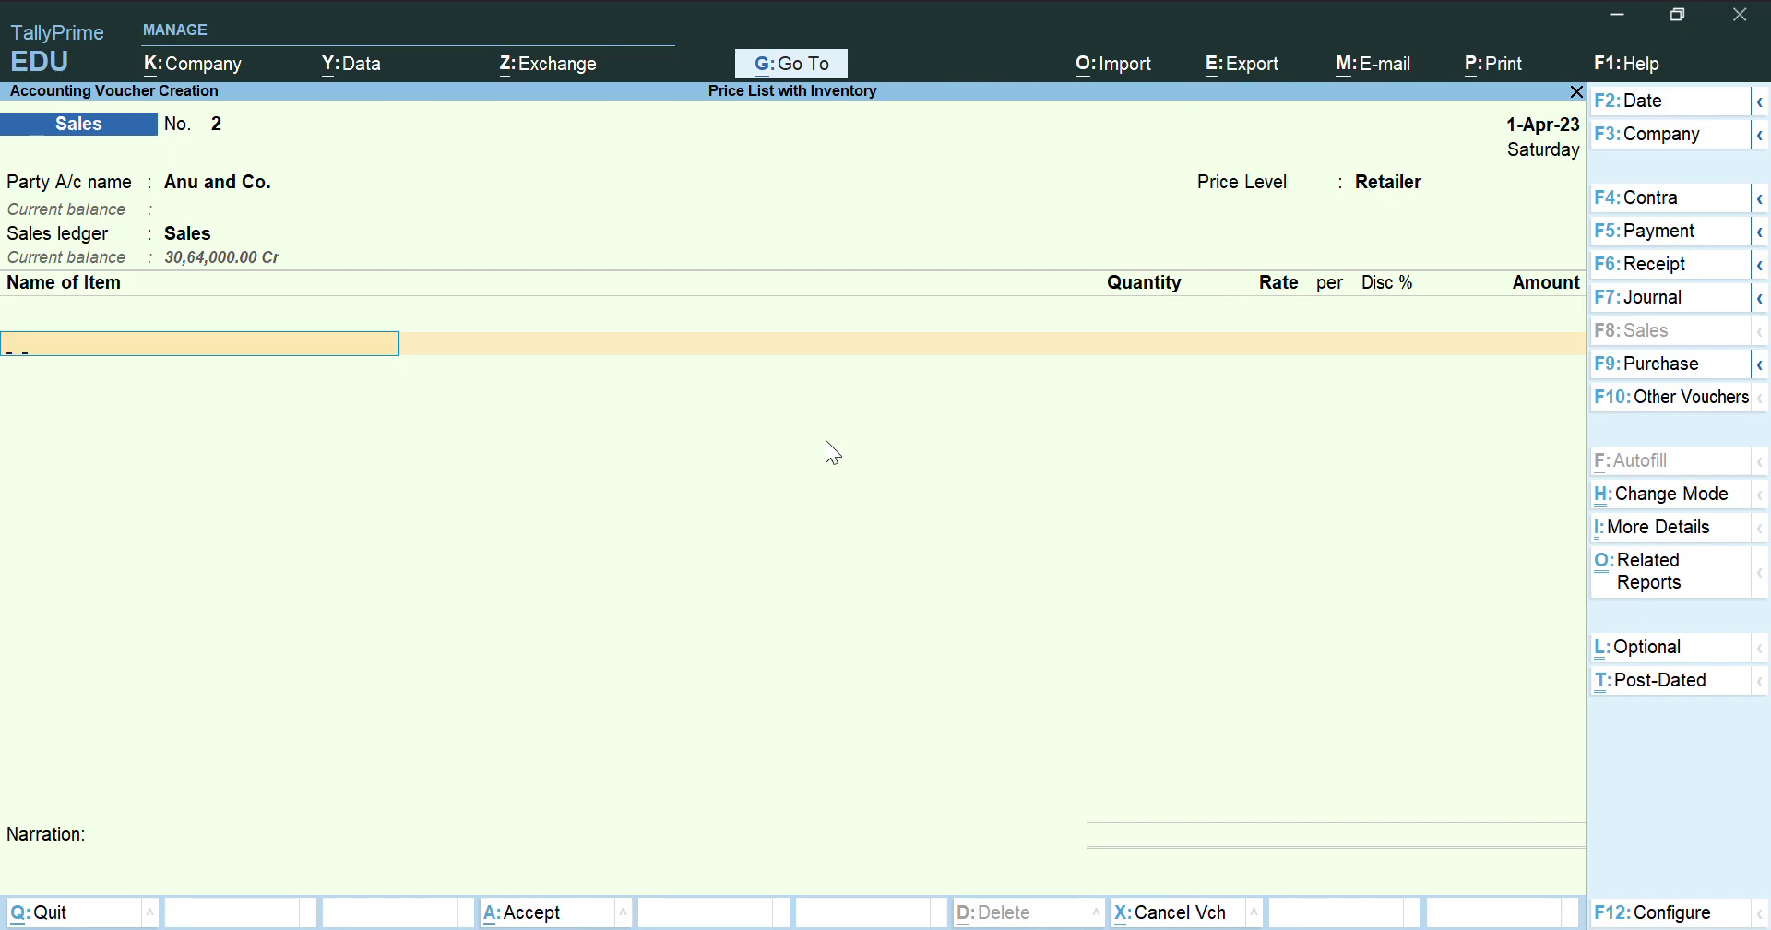
Add a Mr. White Eraser 1.5 inch line with a quantity of 25,000 nos at the Retailer price-list rate
type("M")
key("Down")
key("Up")
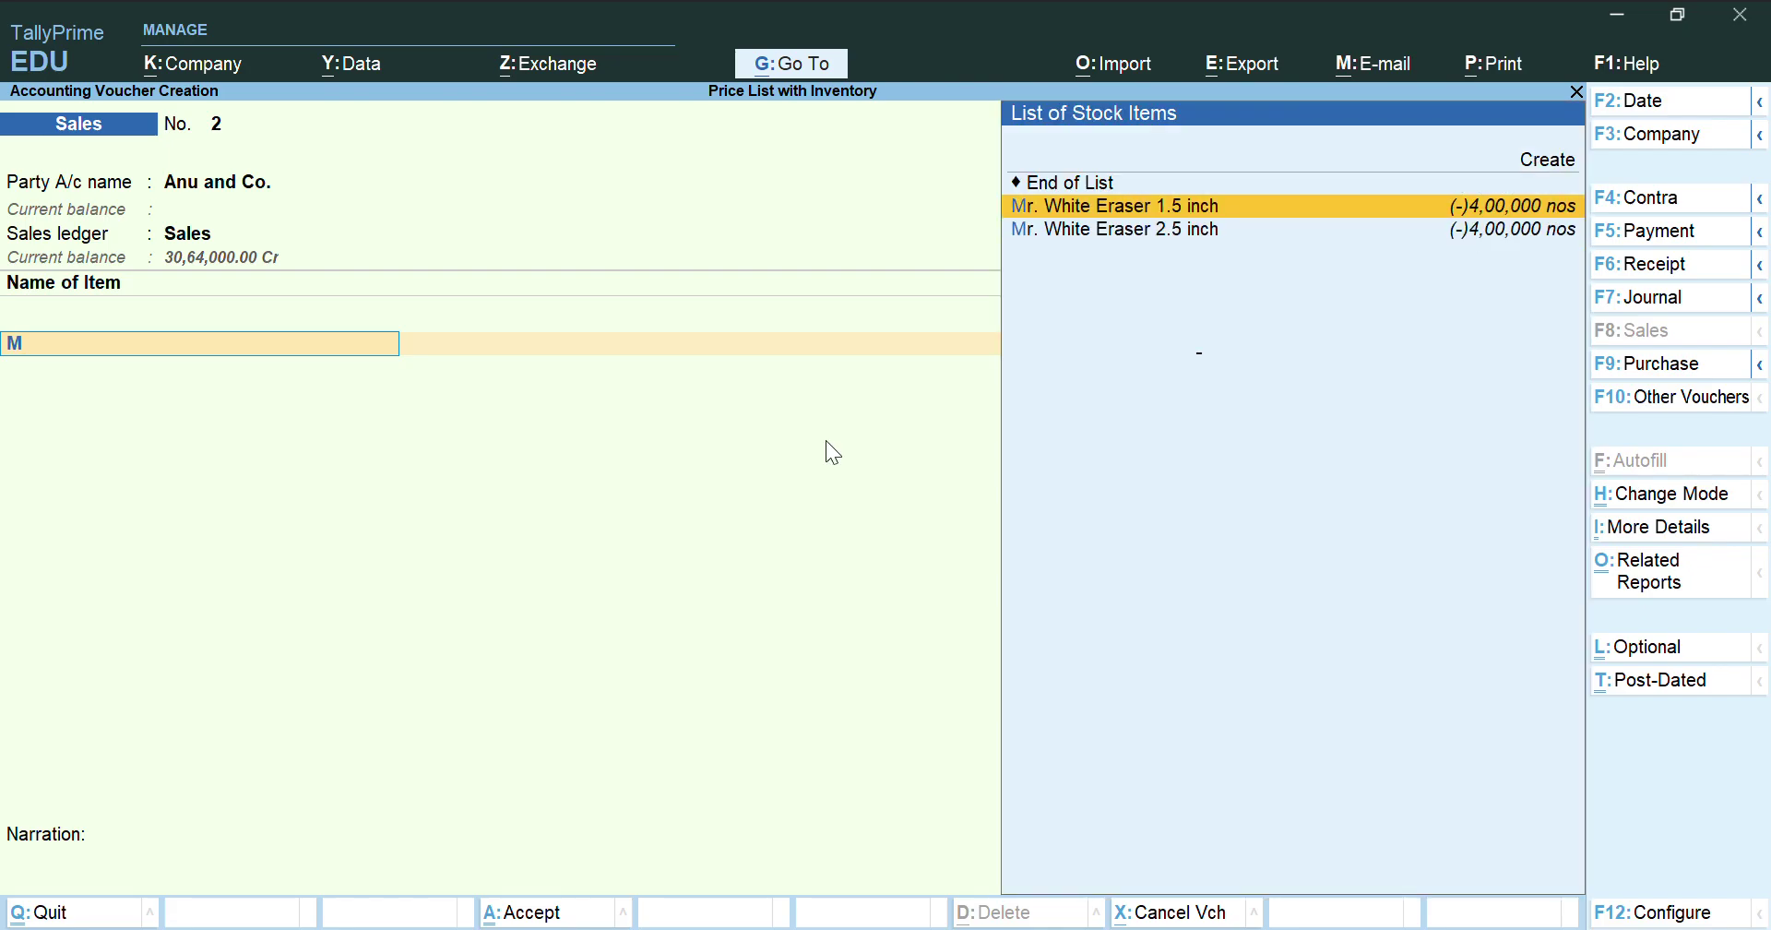
key("Return")
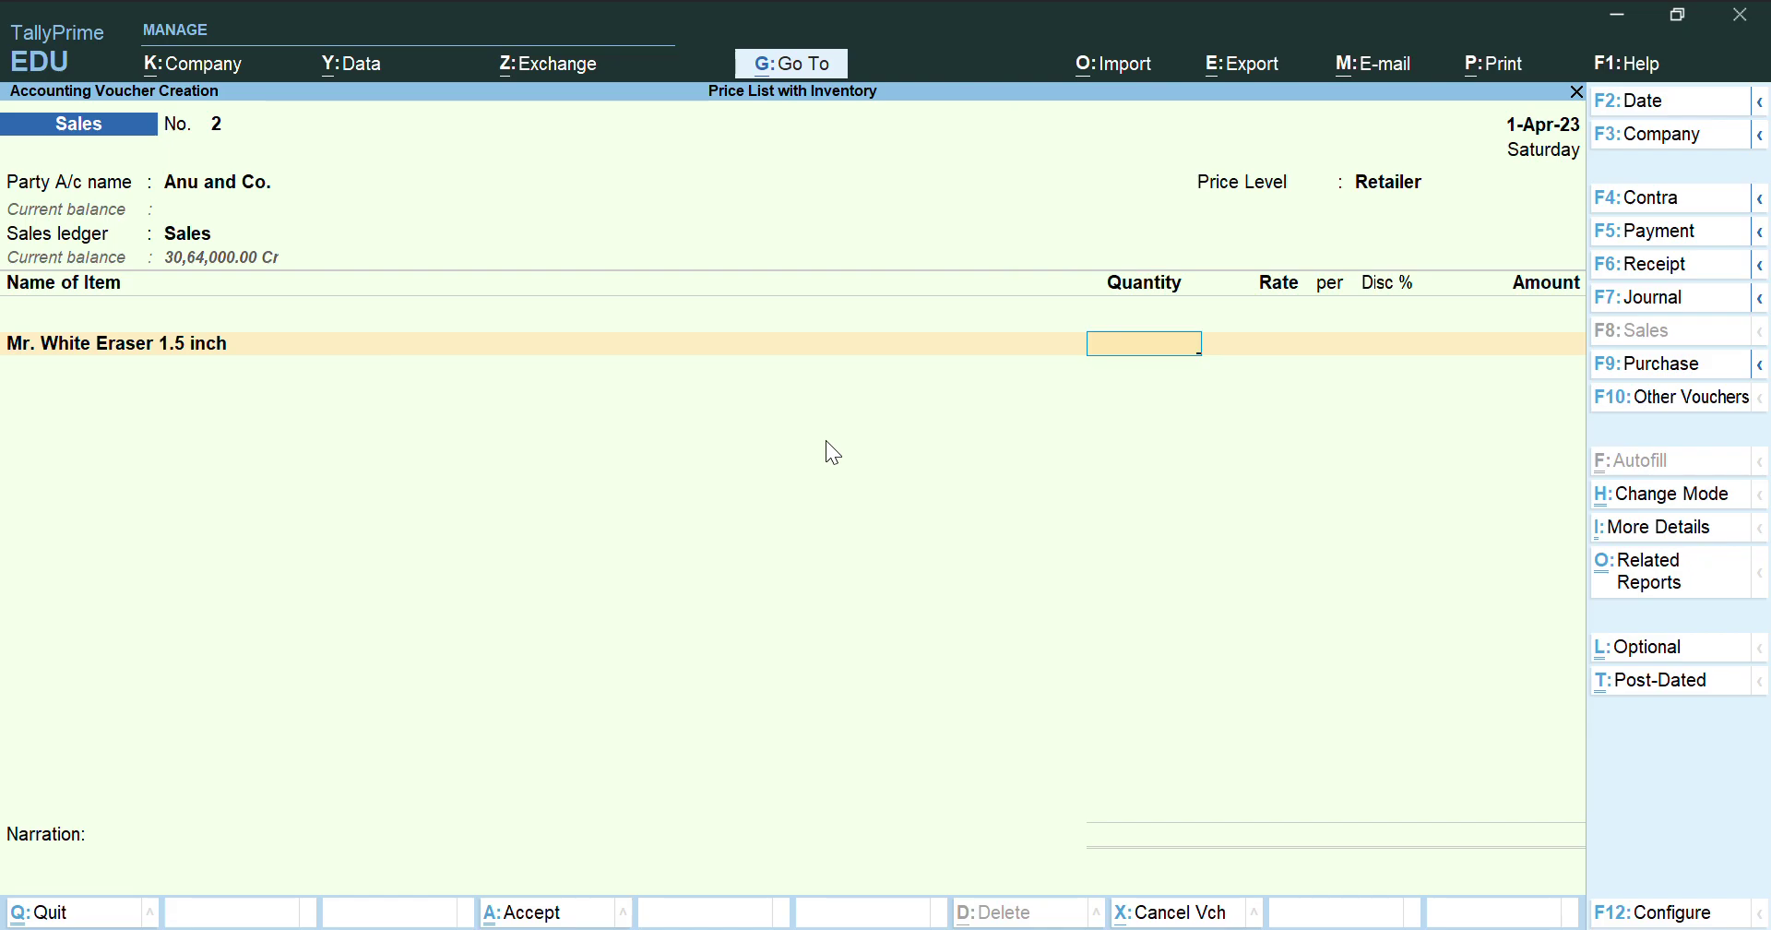
type("25000")
key("Return")
key("Return")
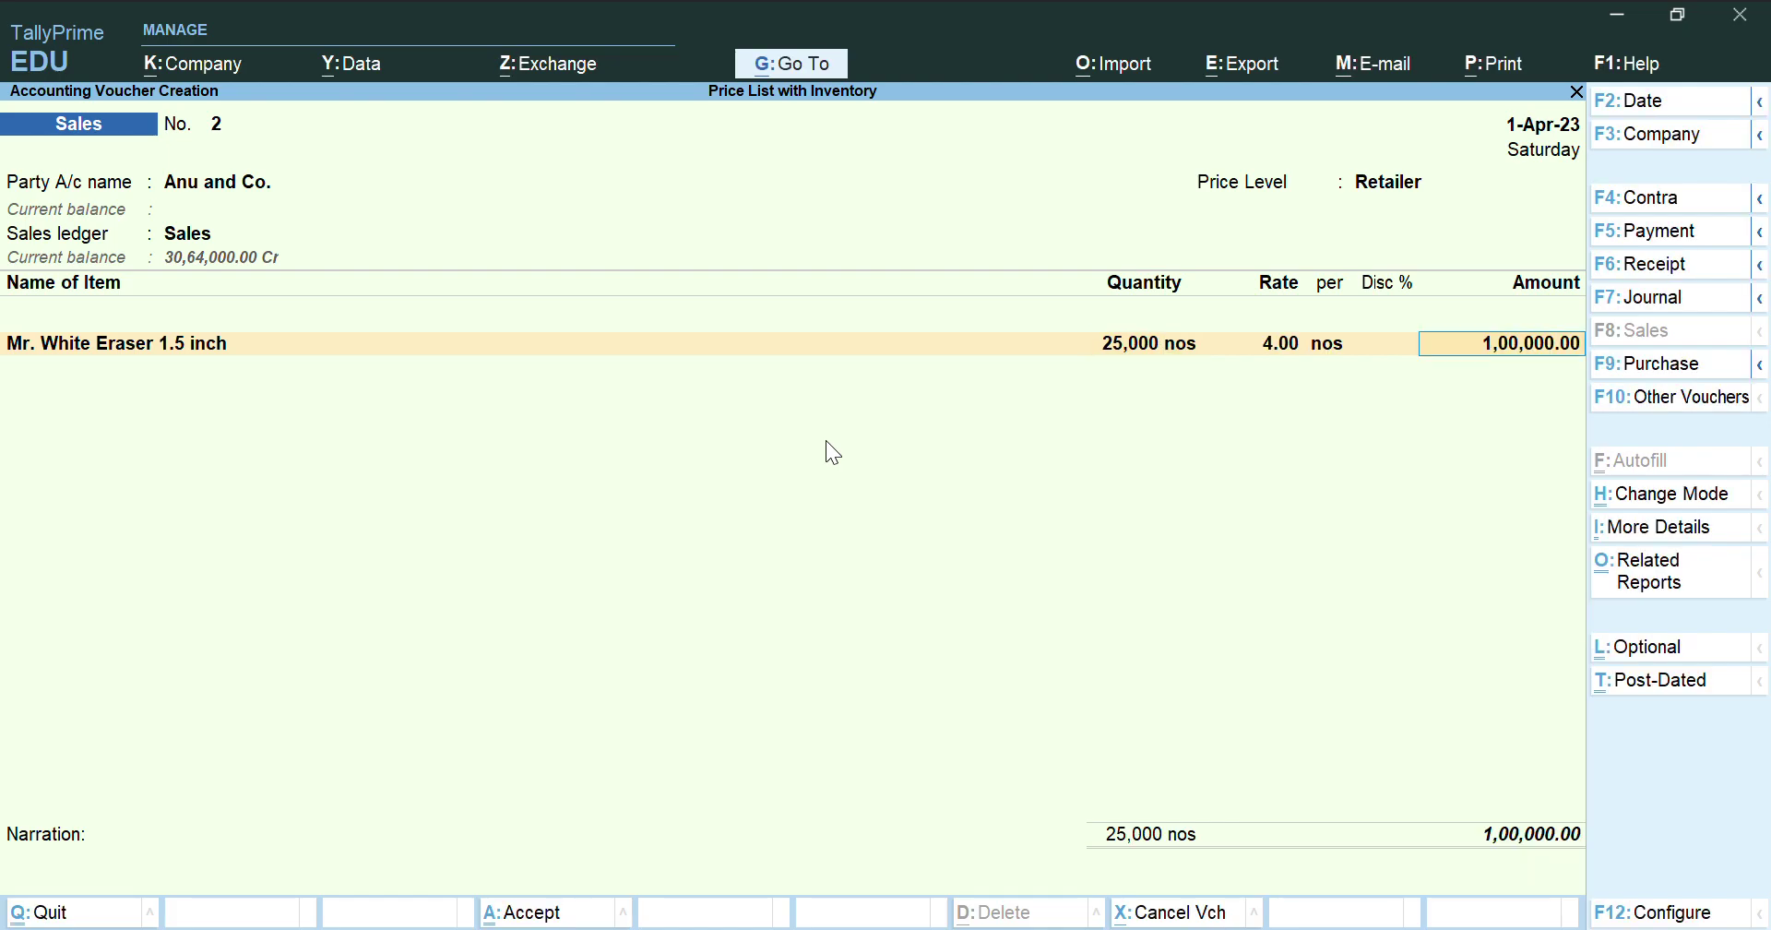
key("Return")
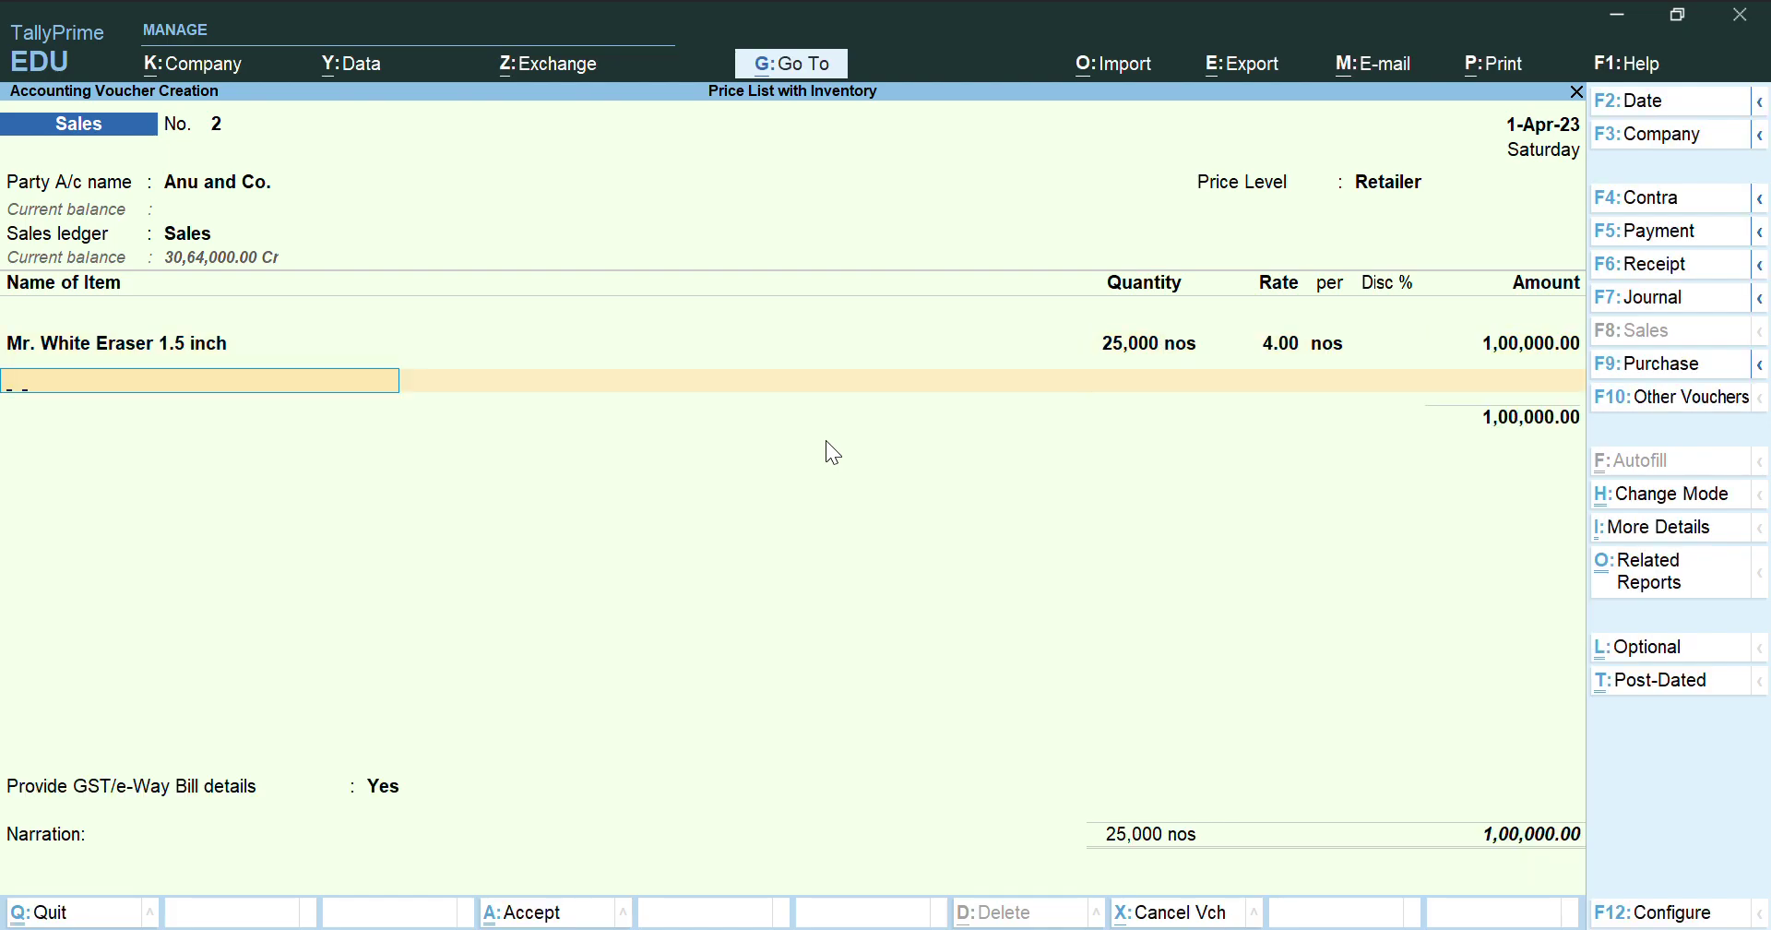
Add a second Mr. White Eraser 1.5 inch line with a quantity of 75,000 nos, keeping the price-list rate and discount
type("m")
key("Down")
key("Up")
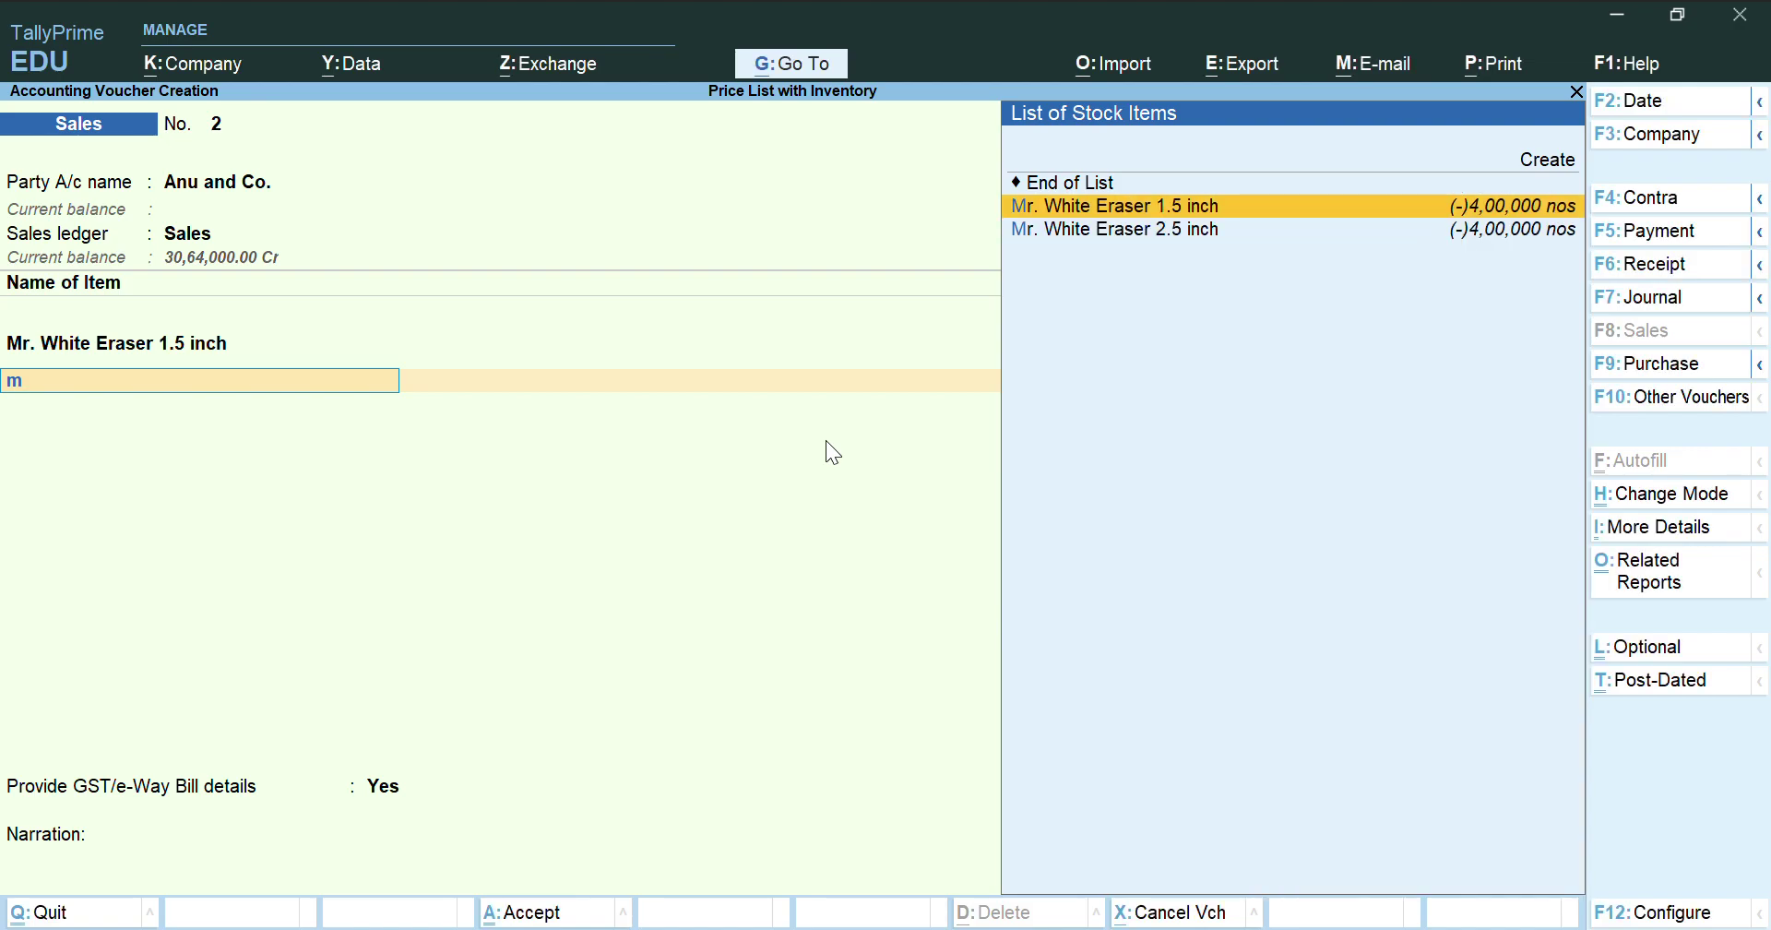
key("Return")
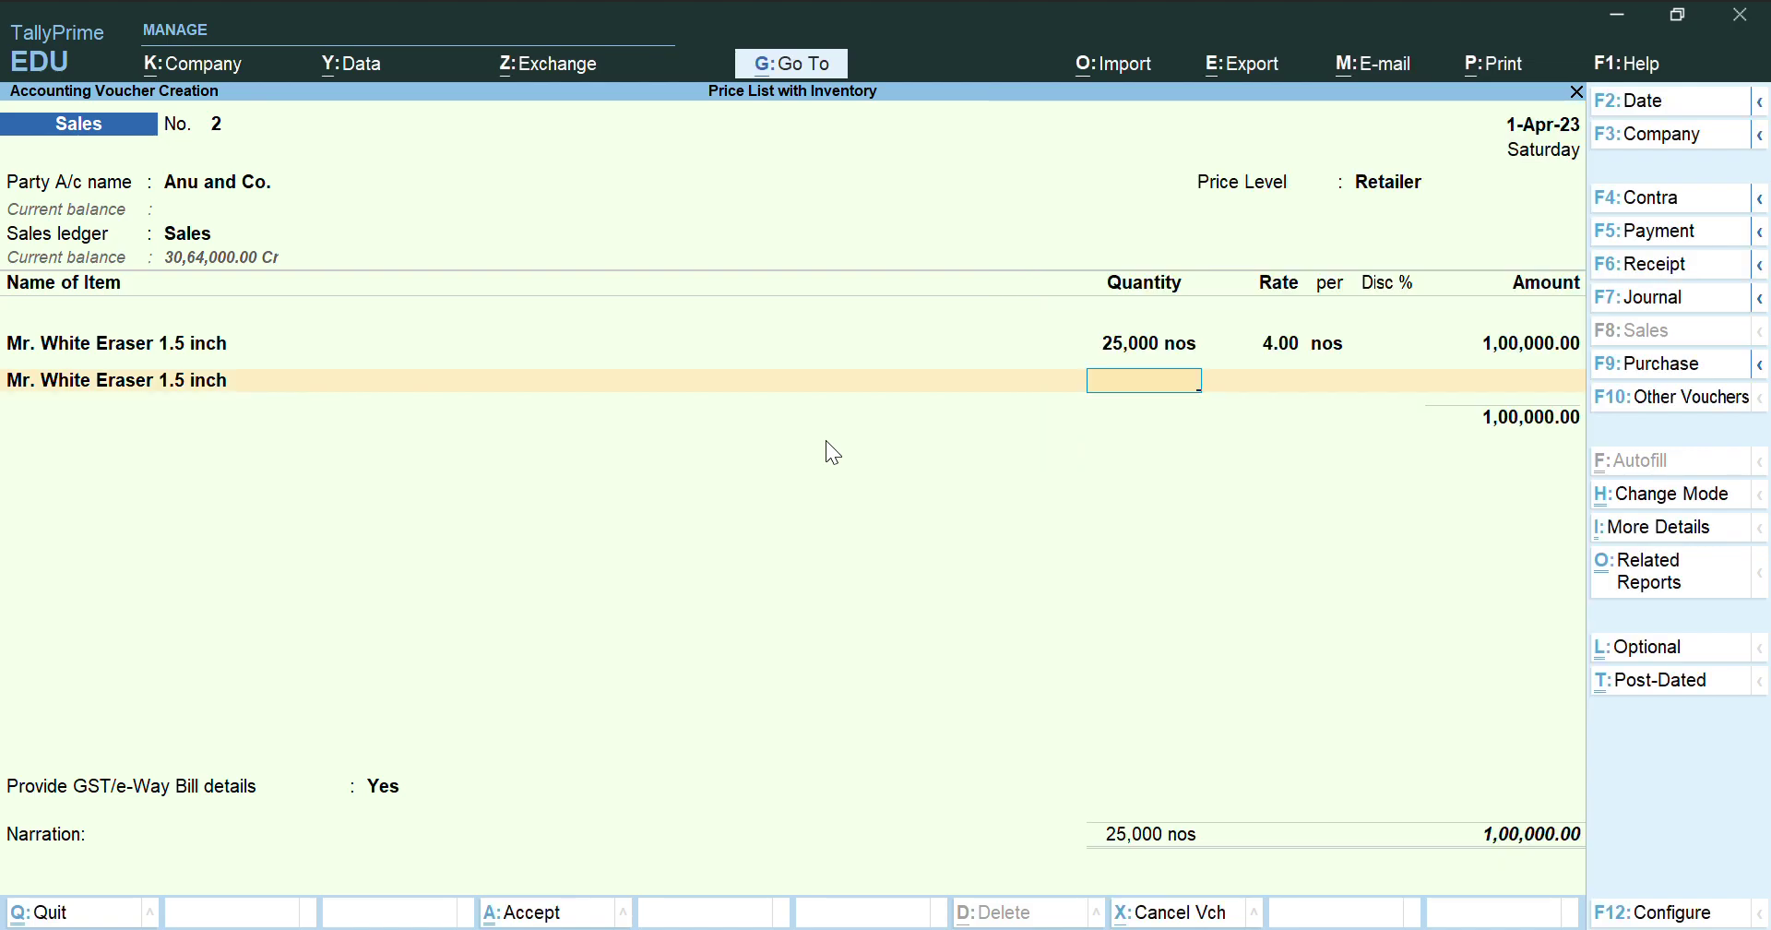
type("75000")
key("Return")
key("Return")
key("Return")
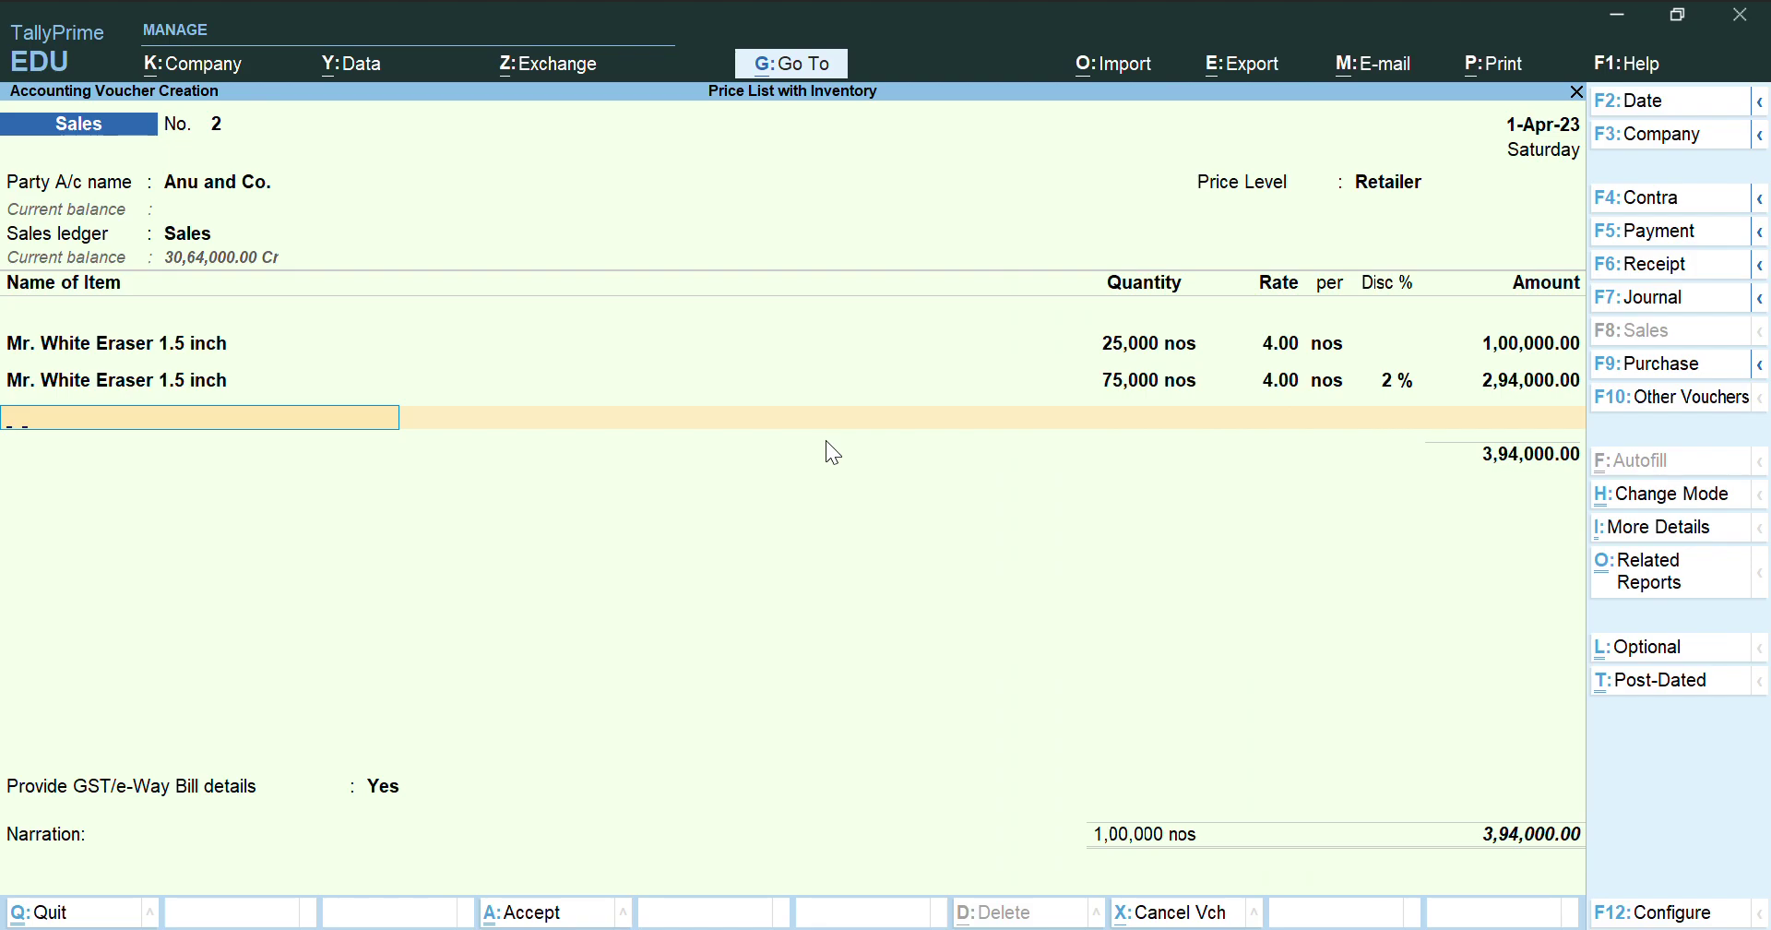
Add a Mr. White Eraser 2.5 inch line with a quantity of 1,25,000 nos, keeping the price-list rate and discount
type("M")
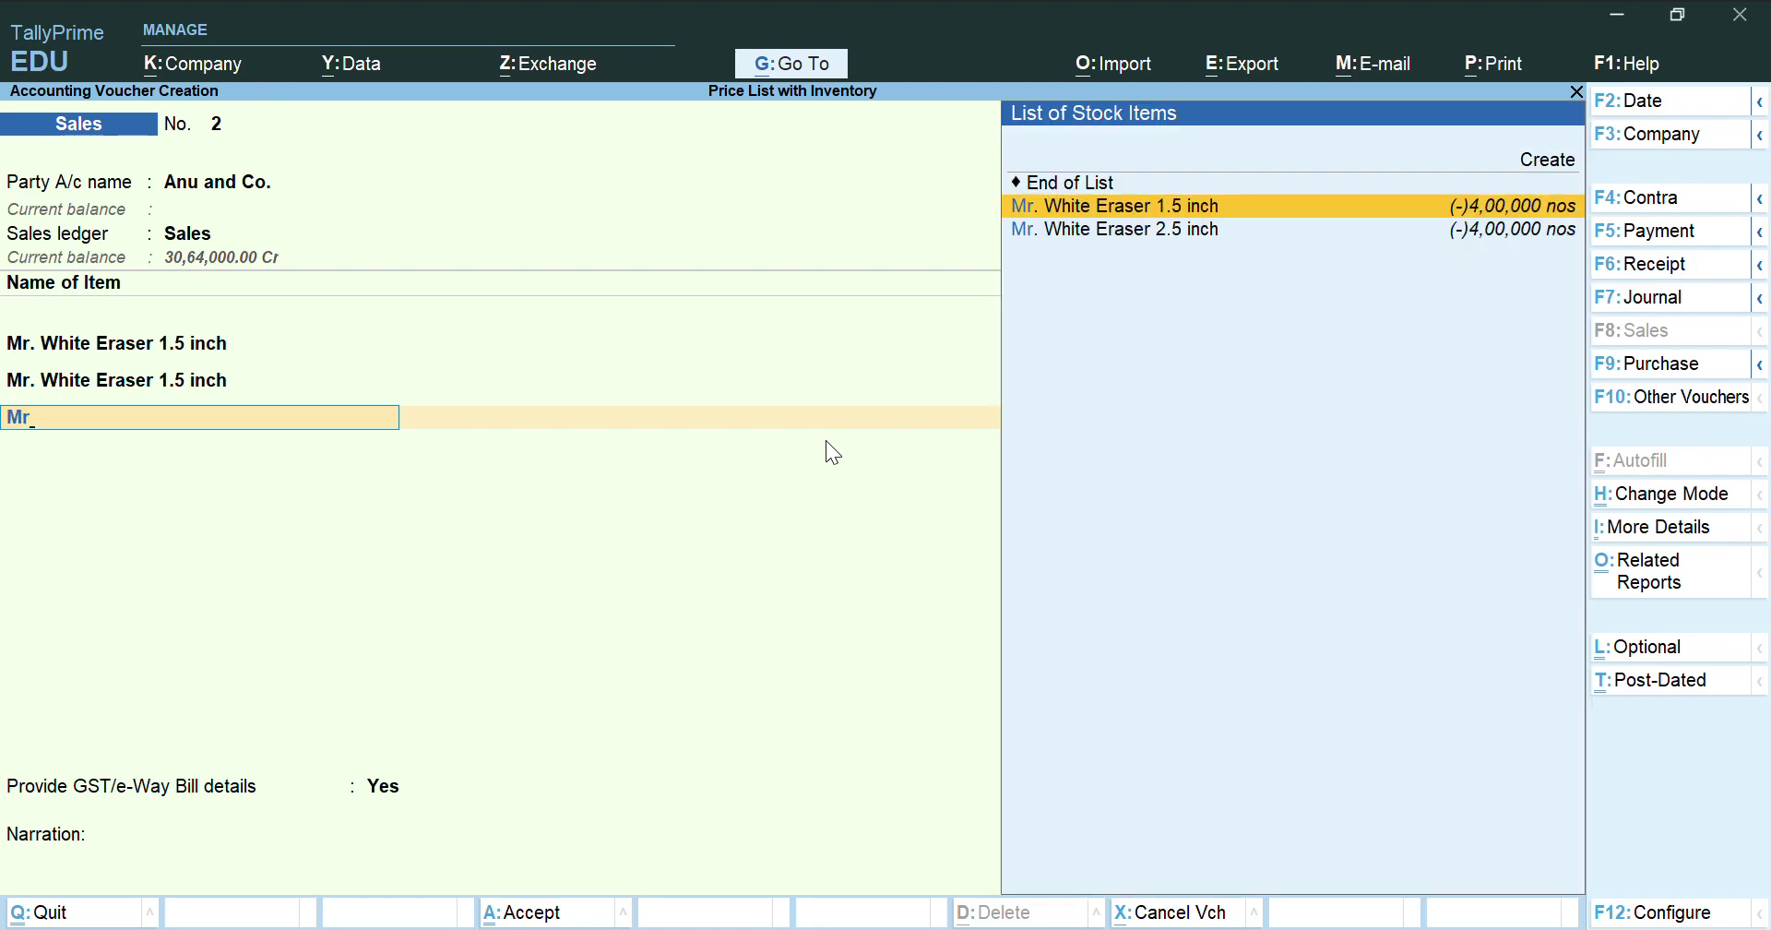
type("r")
key("Down")
key("Return")
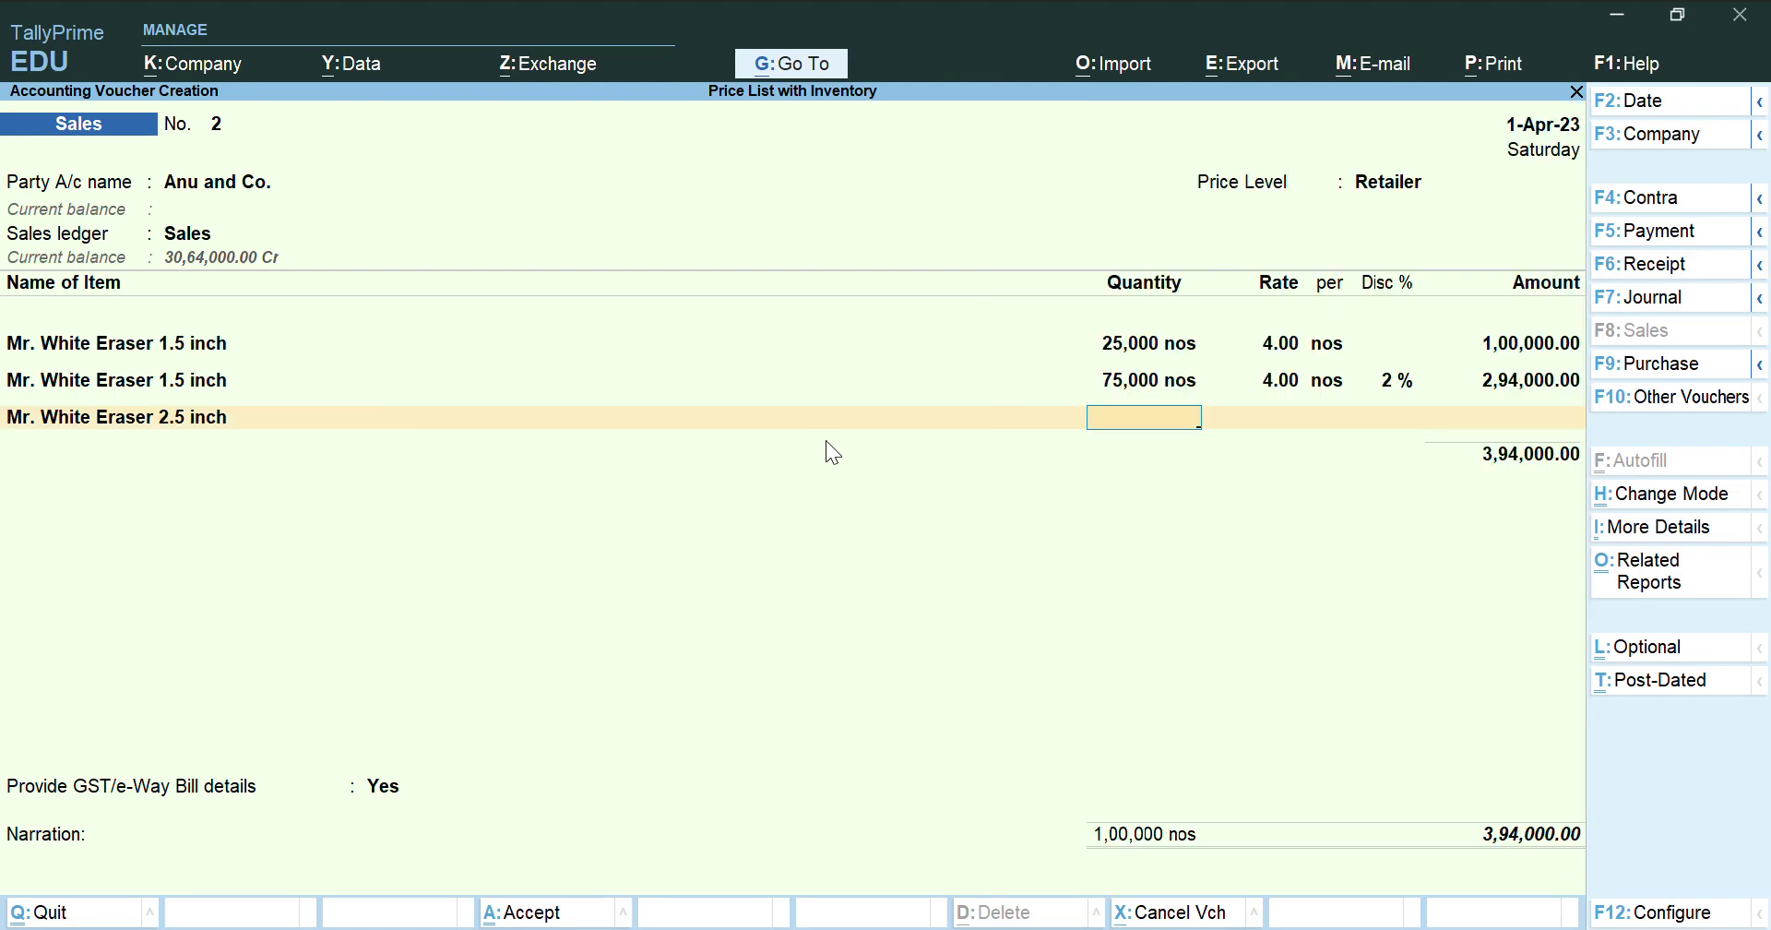
type("1,25,000")
key("Return")
key("Return")
key("Return")
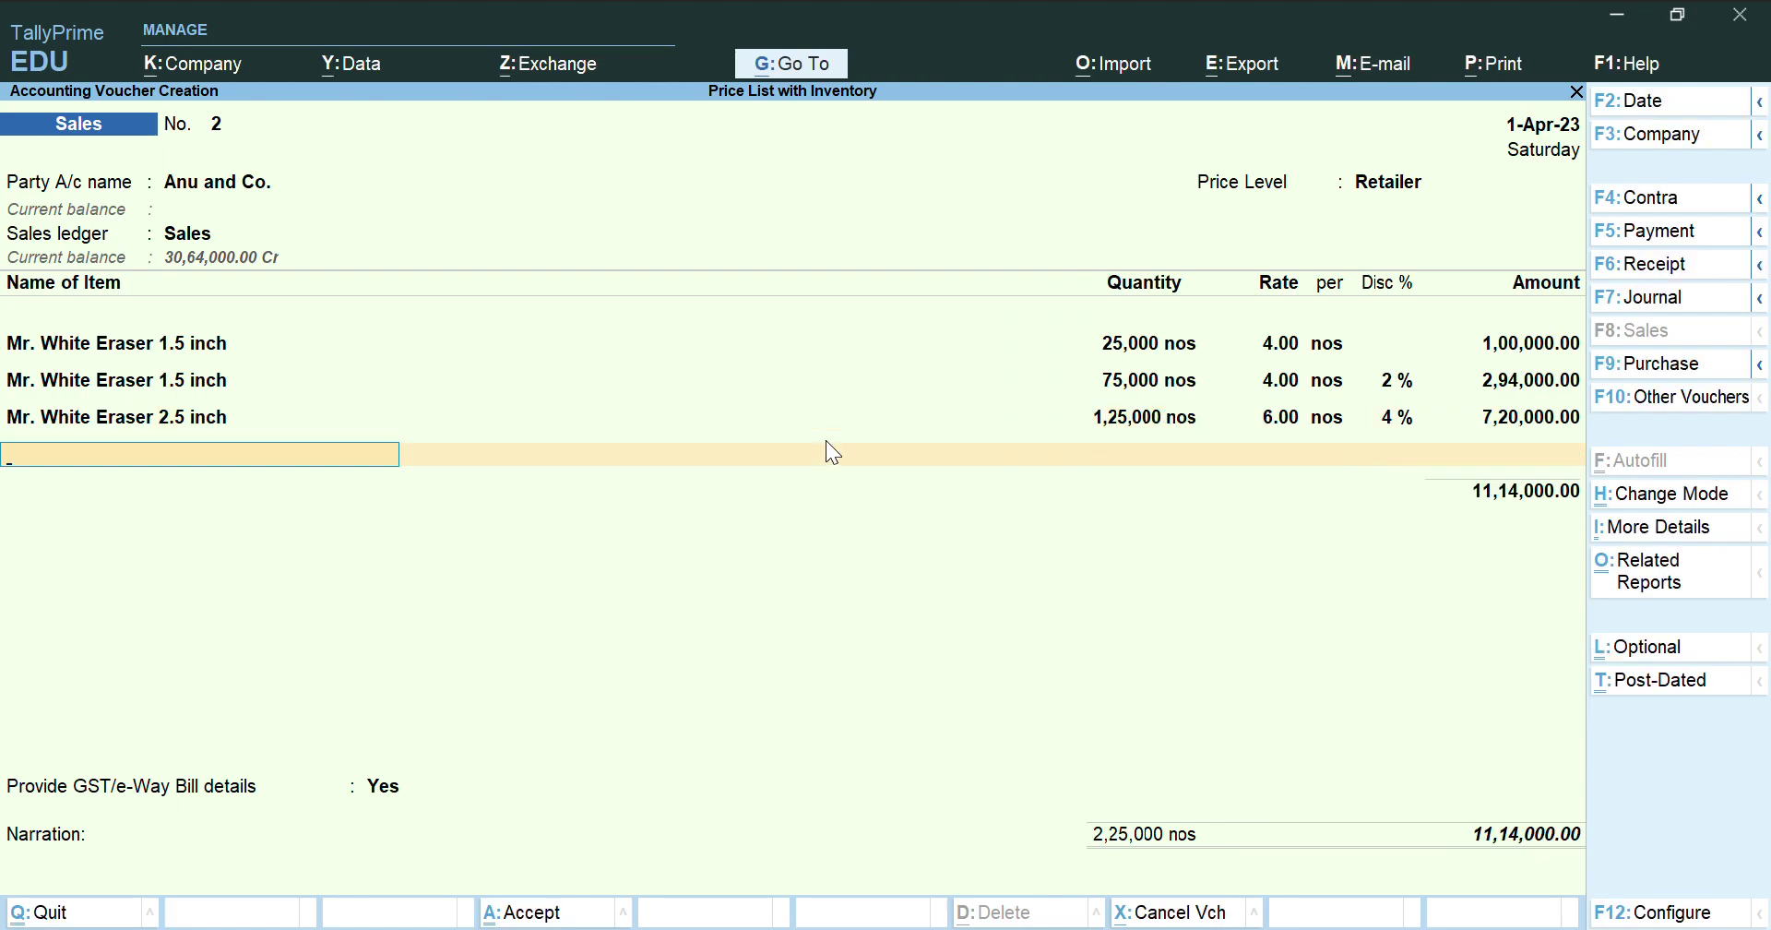
Add another Mr. White Eraser 1.5 inch line with a quantity of 1,75,000 nos, keeping the price-list rate and discount
type("Mr")
key("Down")
key("Up")
key("Return")
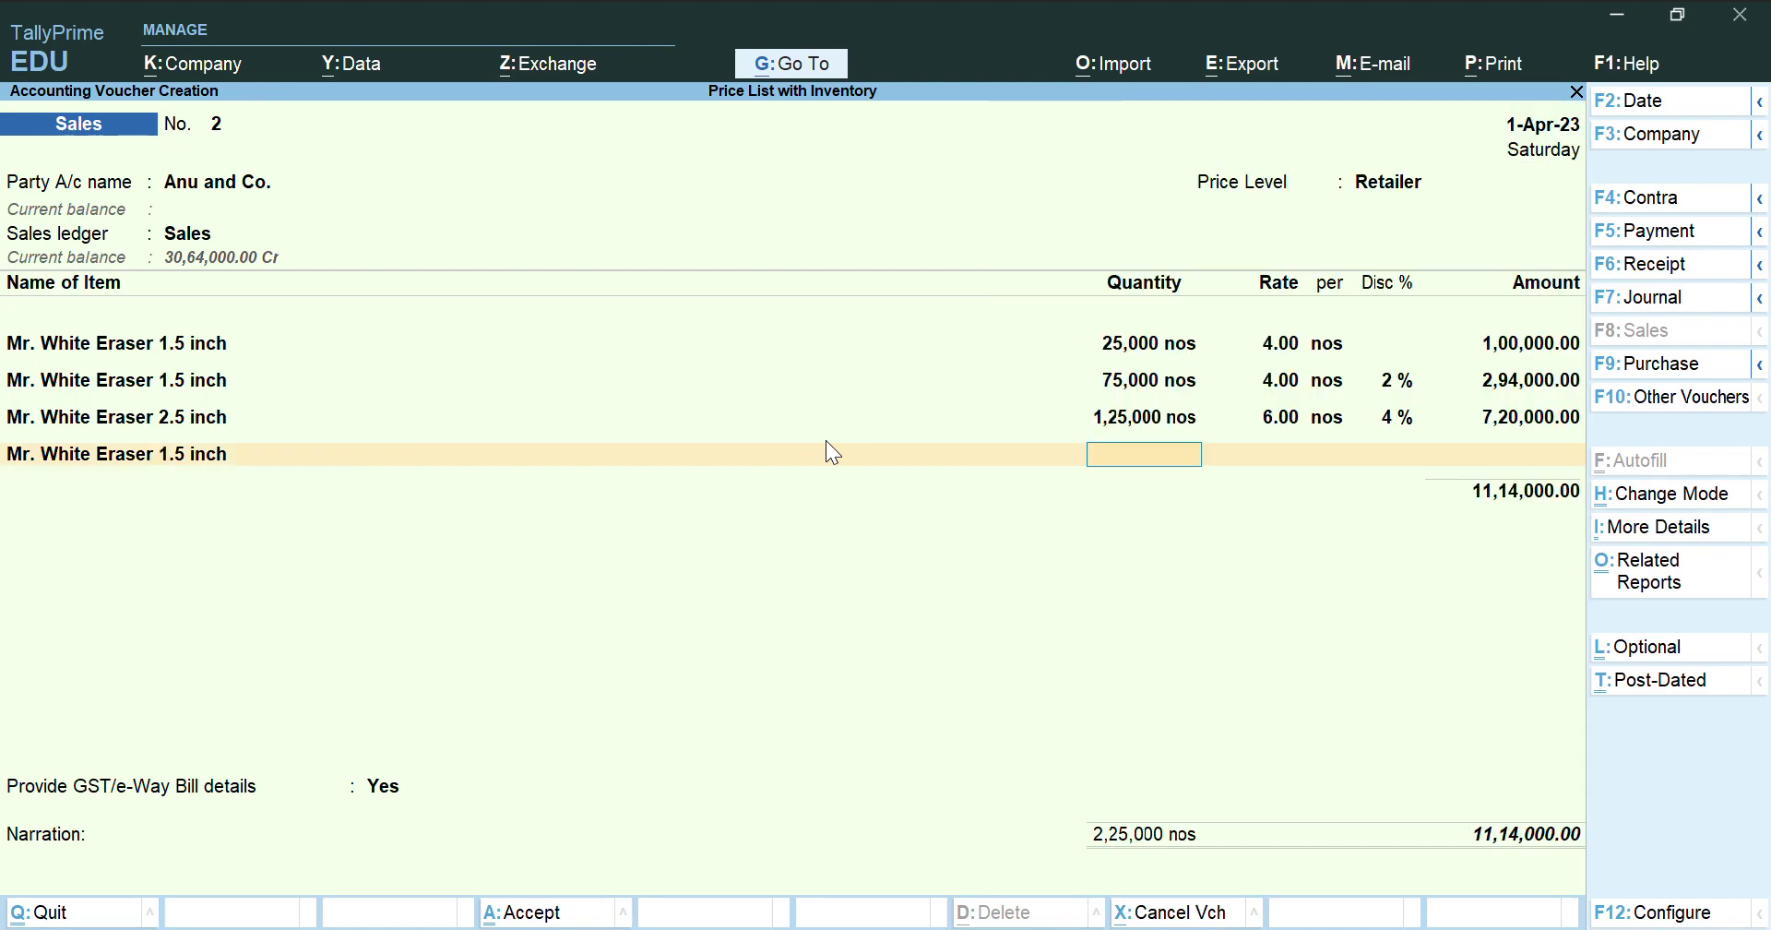
type("1,75,000")
key("Return")
key("Return")
key("Return")
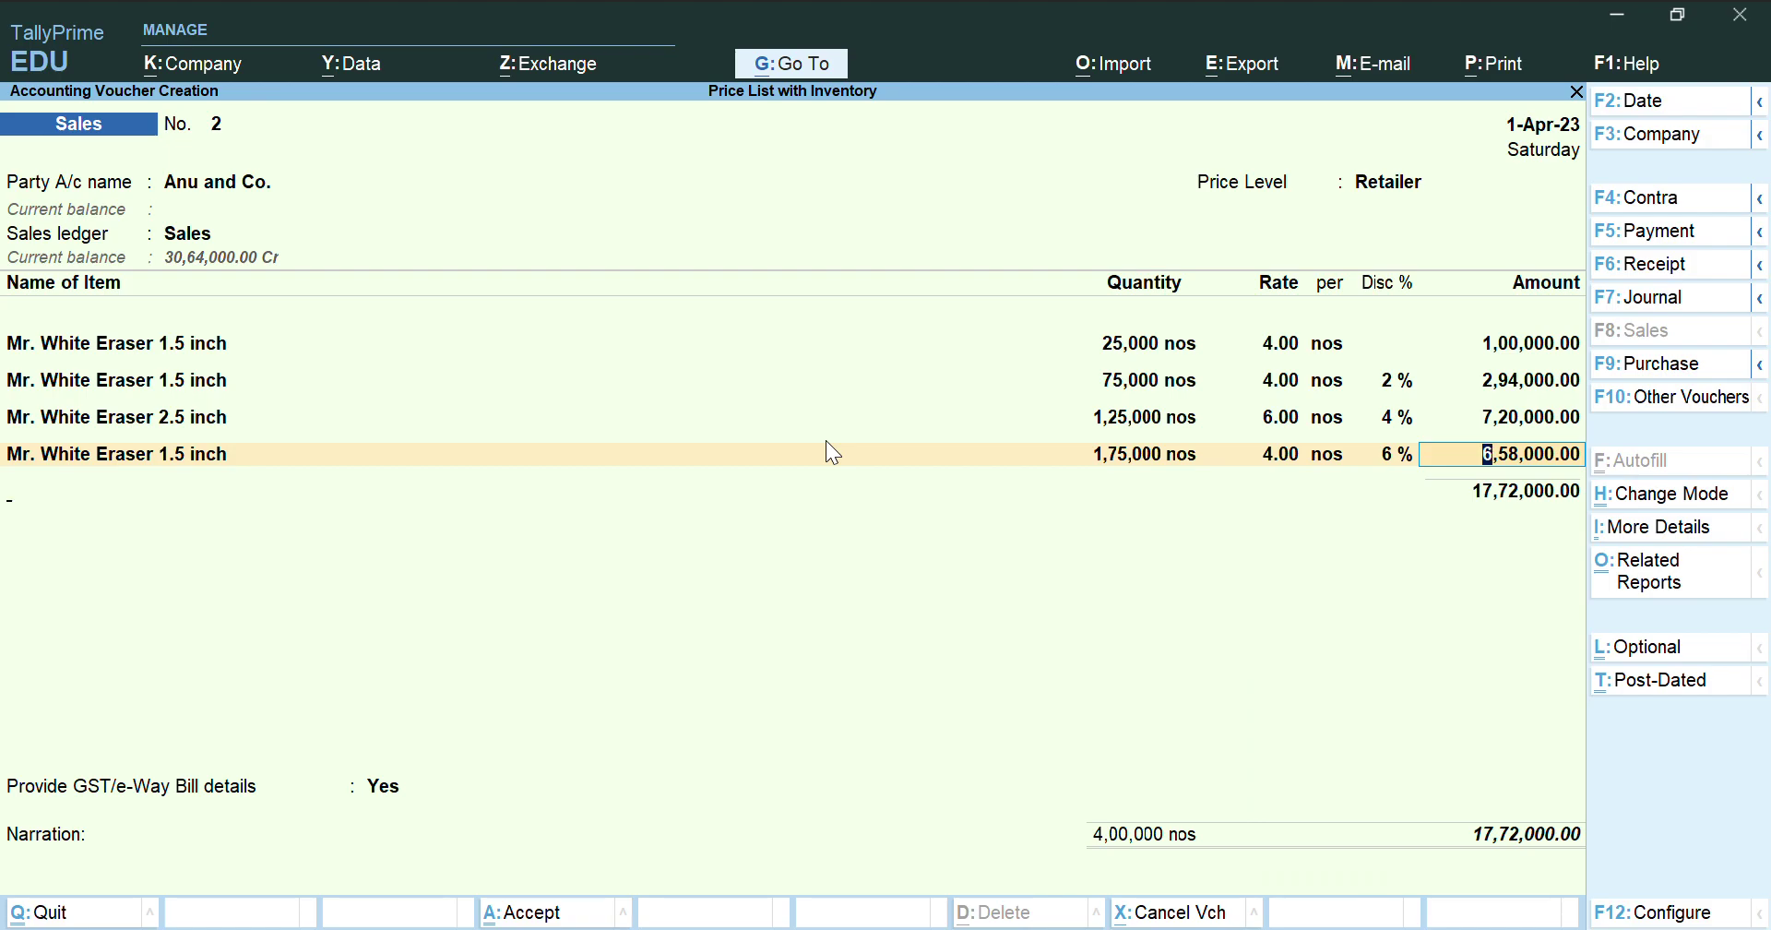
key("Return")
Add another Mr. White Eraser 2.5 inch line with a quantity of 25,000 nos, keeping the price-list rate
type("Mr")
key("Down")
key("Down")
key("Return")
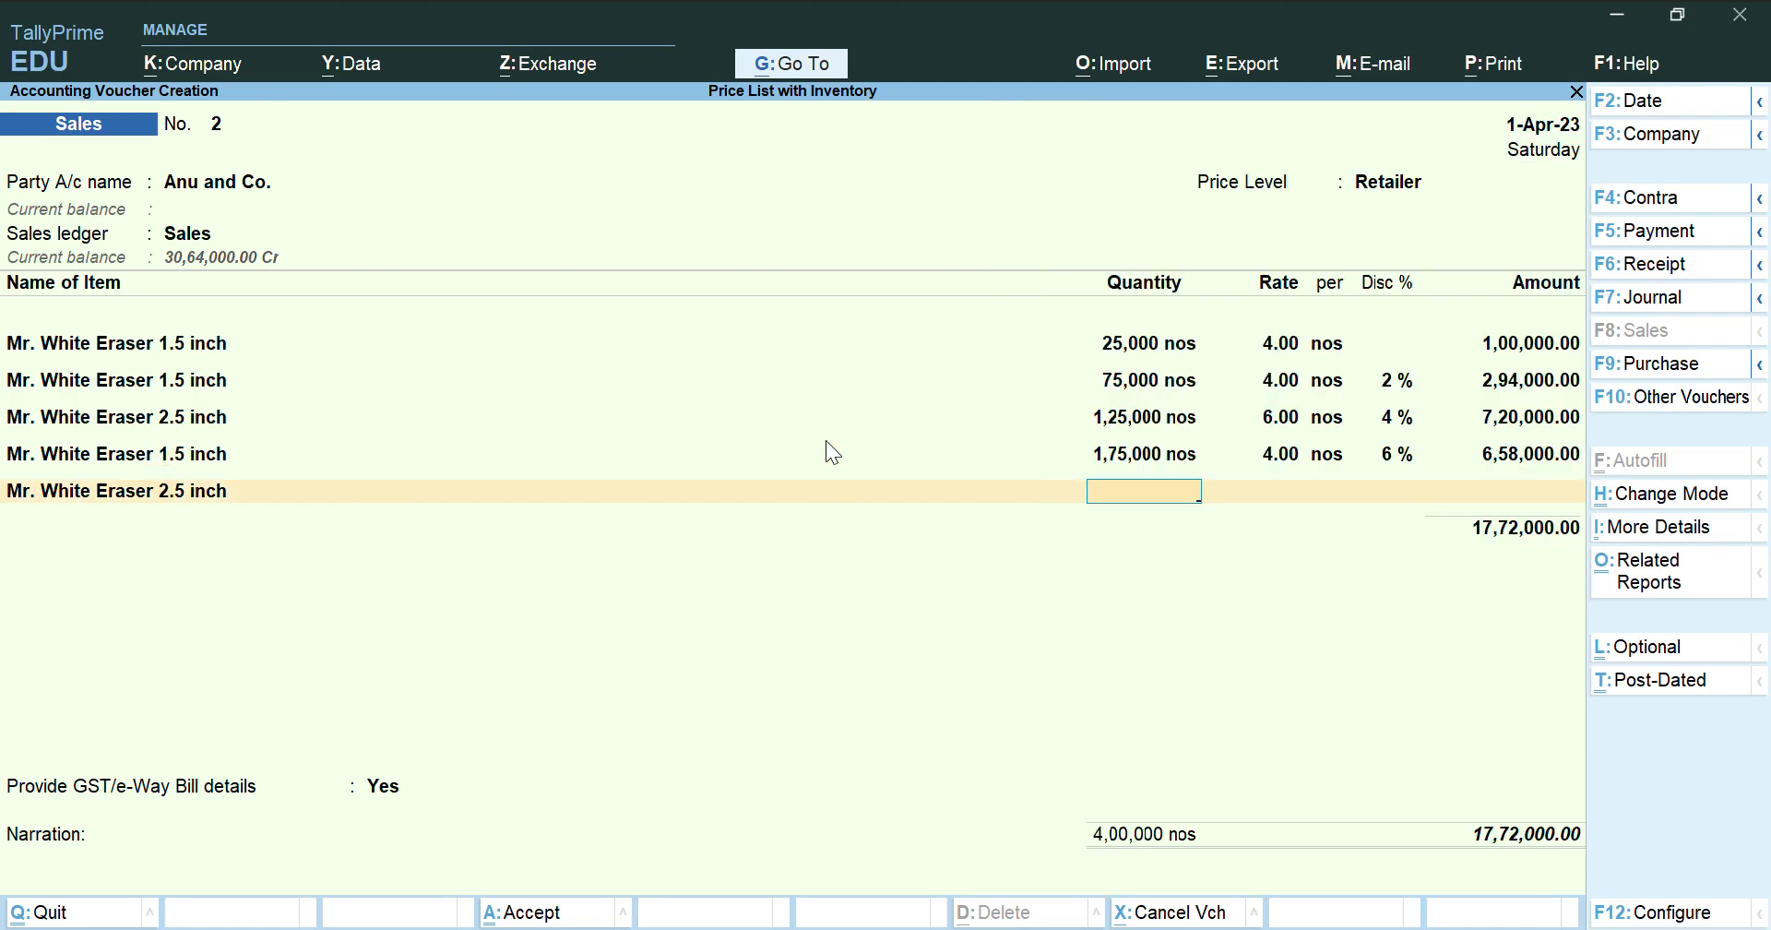
type("25000")
key("Return")
key("Return")
key("Return")
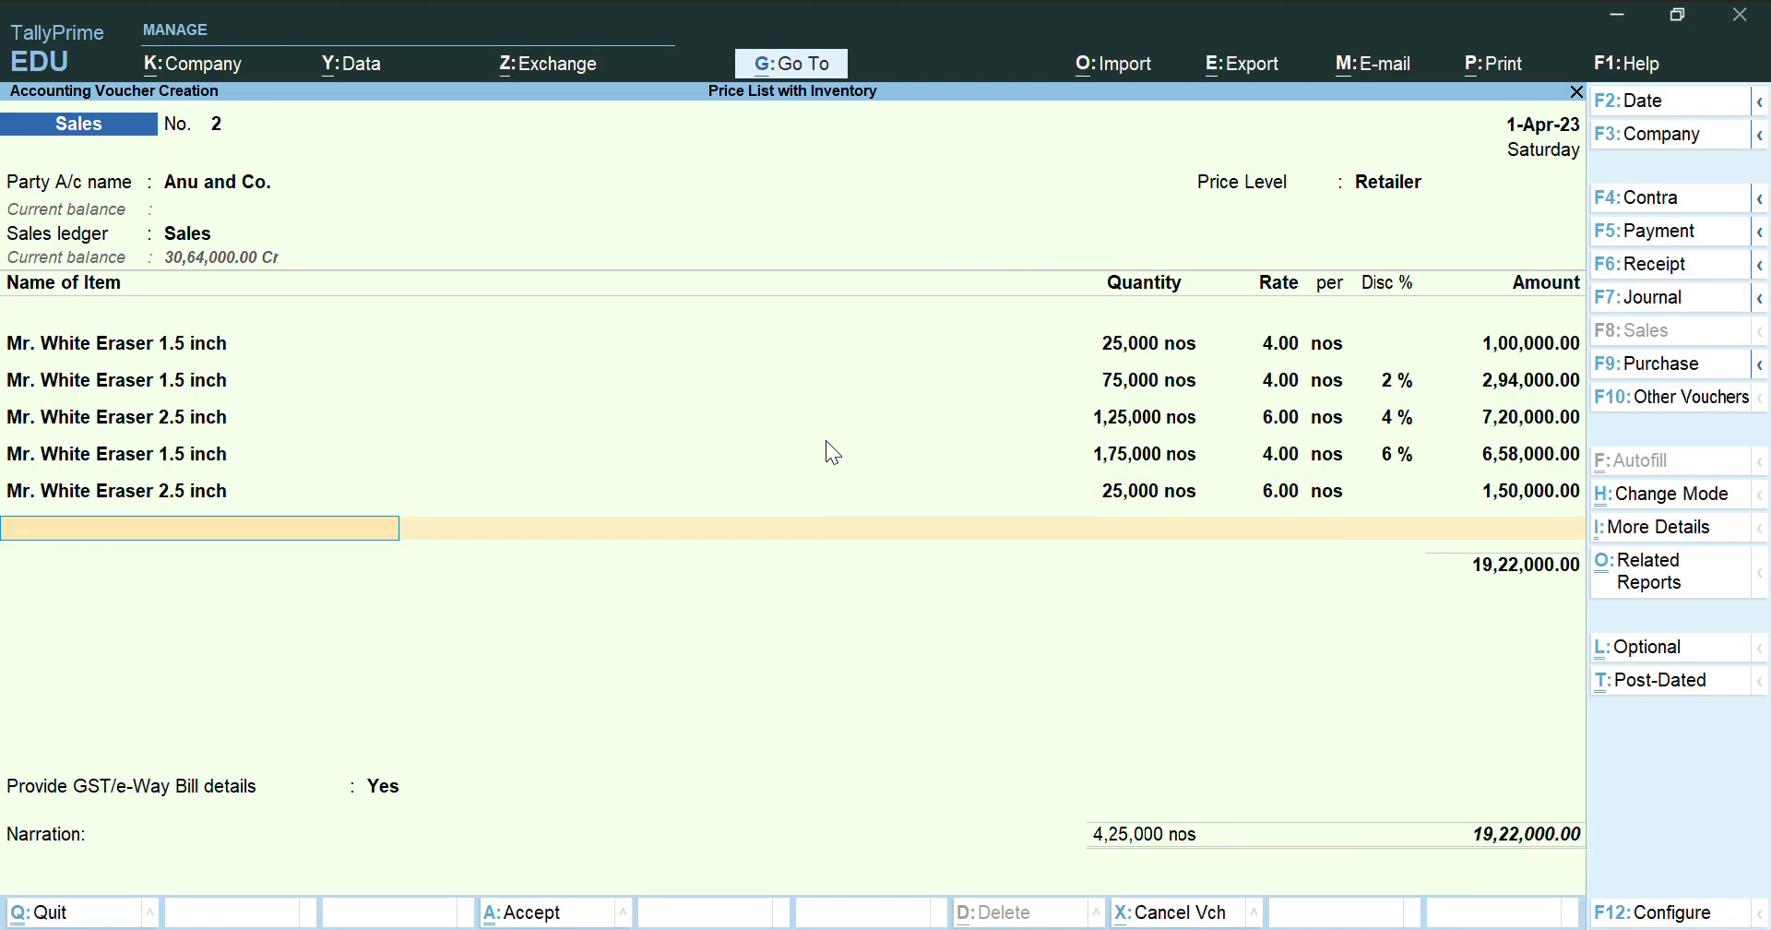
Add a Mr. White Eraser 2.5 inch line with a quantity of 75,000 nos, keeping the price-list rate and discount
type("M")
key("Down")
key("Down")
key("Return")
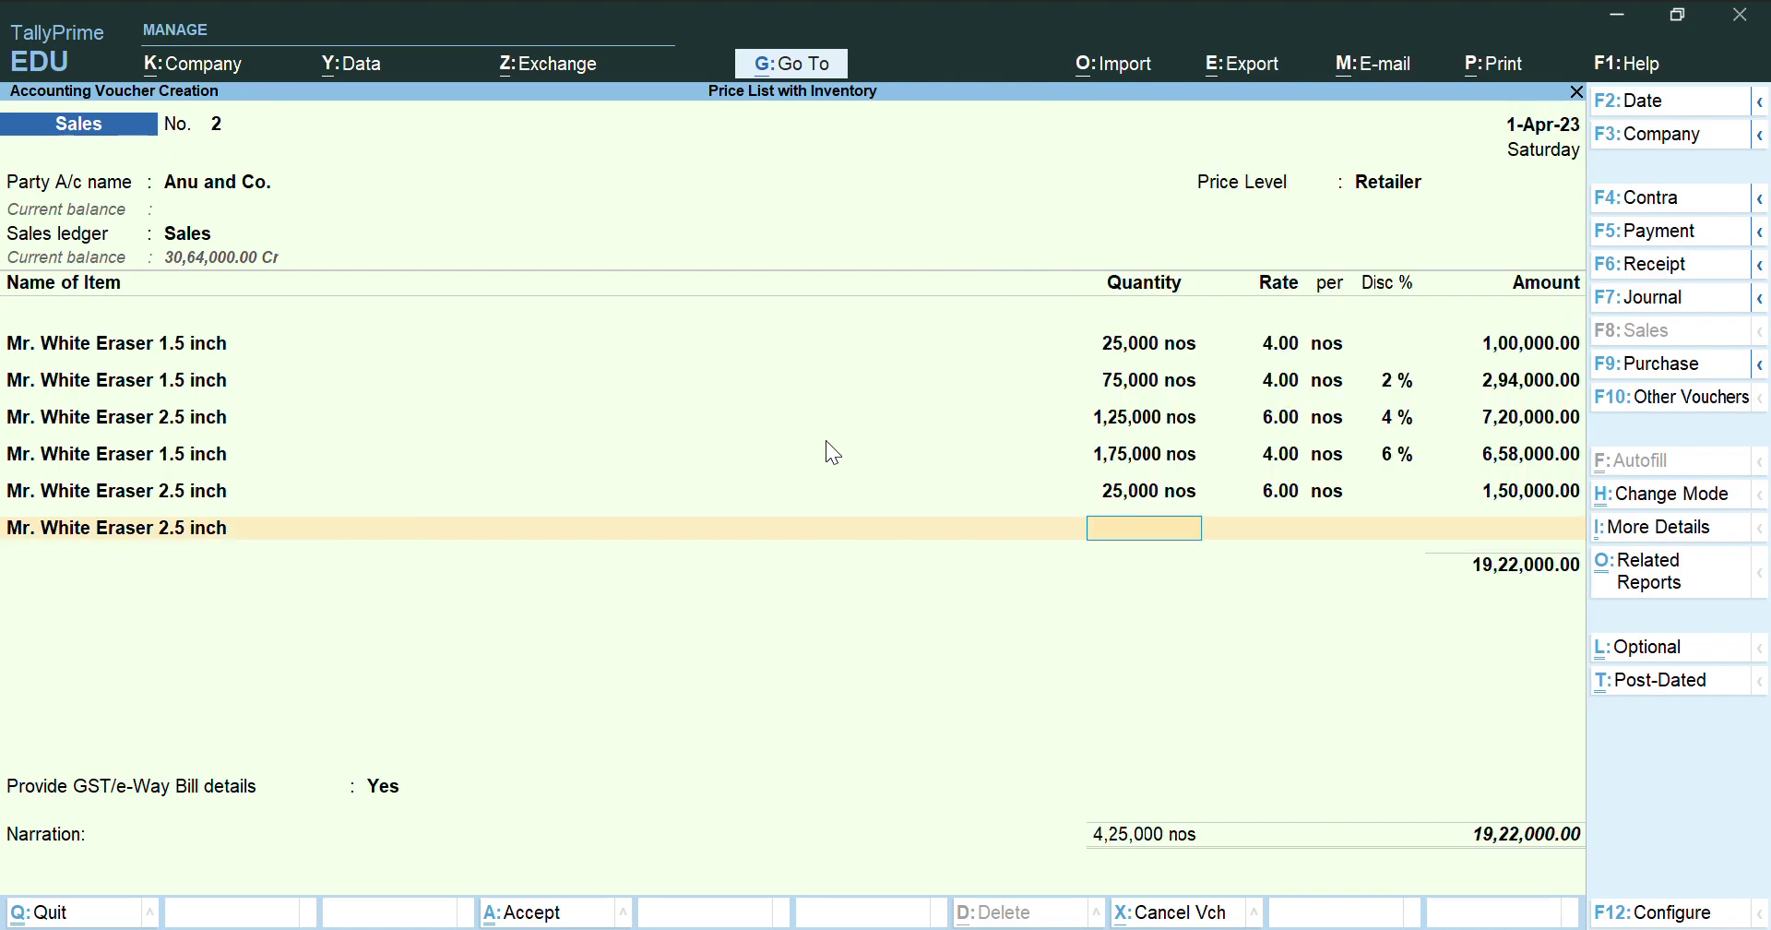
type("75000")
key("Return")
key("Return")
key("Return")
key("Return")
key("Return")
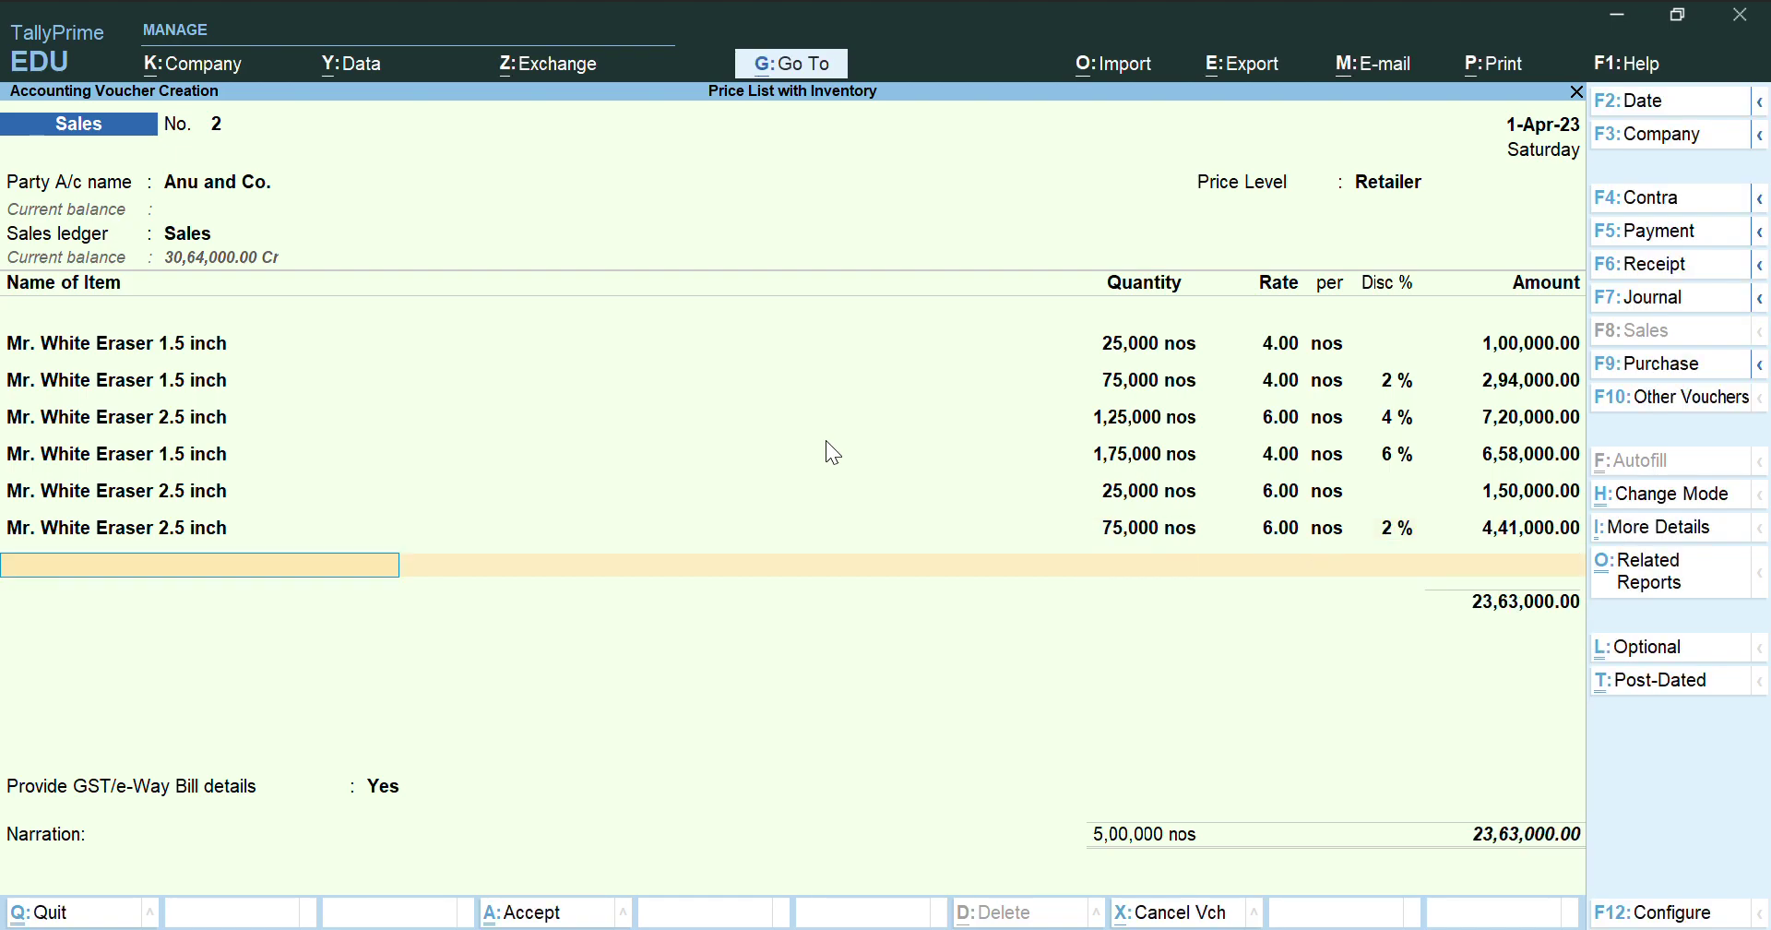
Add another Mr. White Eraser 2.5 inch line with a quantity of 1,25,000 nos, keeping the price-list rate and discount
type("Mr")
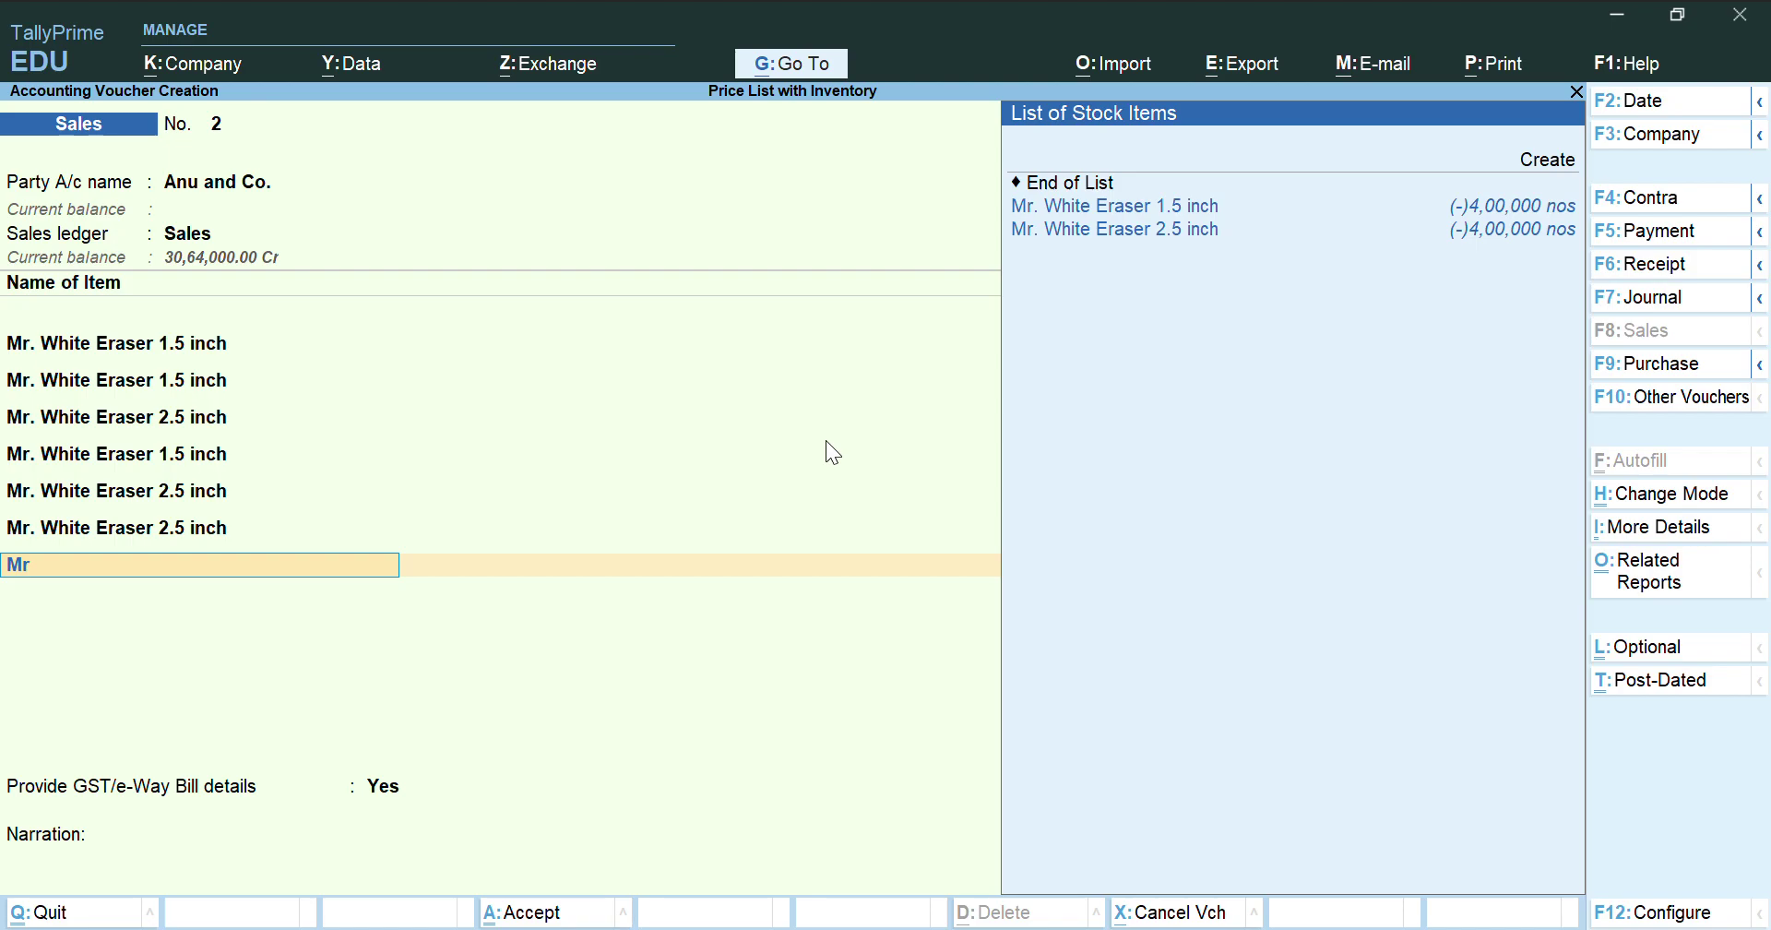
key("Down")
key("Return")
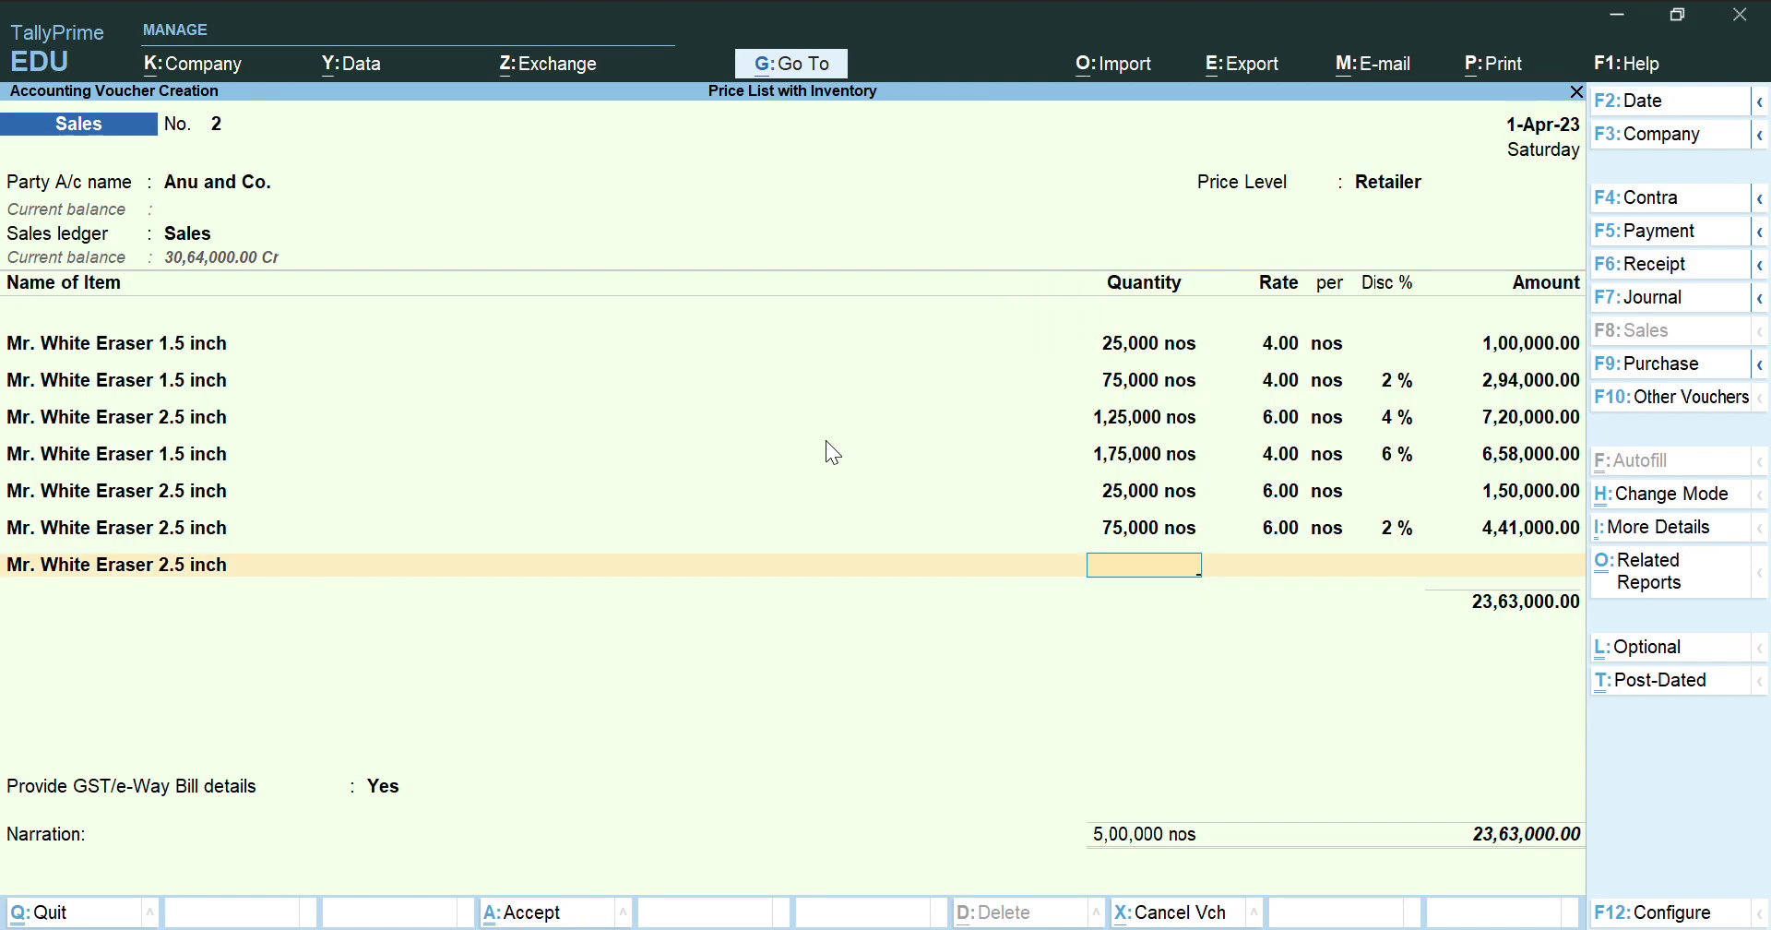
type("125000")
key("Return")
key("Return")
key("Return")
key("Return")
key("Return")
key("Return")
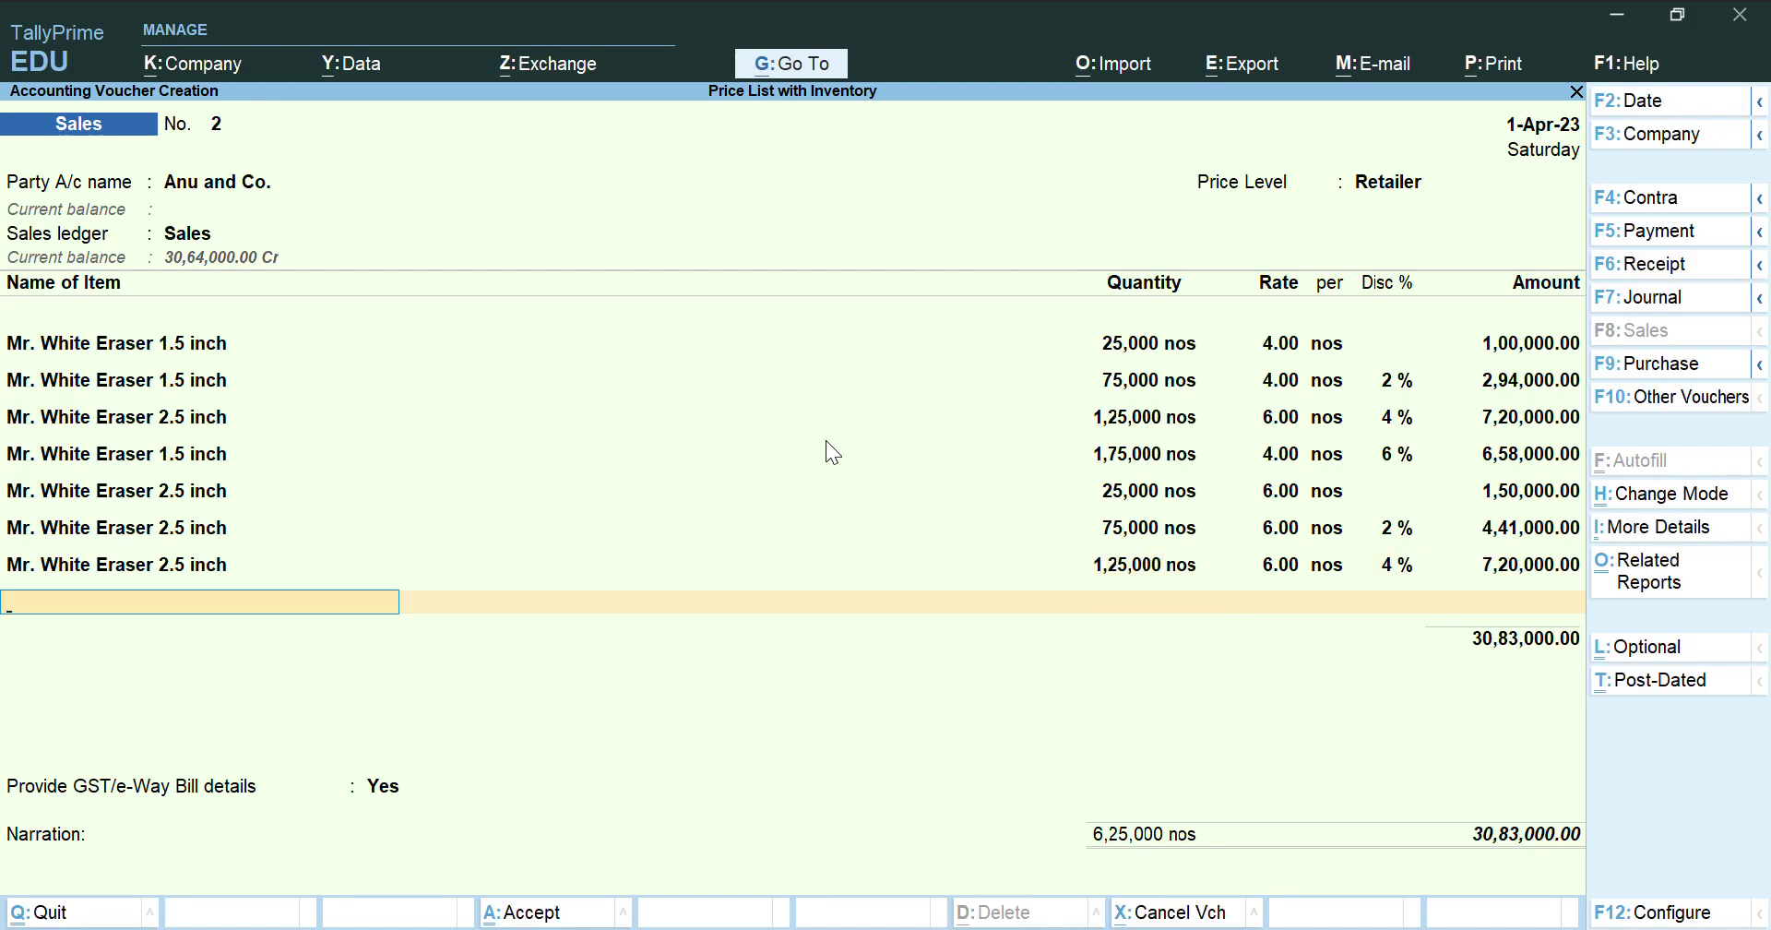
Add a last Mr. White Eraser 2.5 inch line with a quantity of 1,75,000 nos, keeping the price-list rate and discount
type("Mr")
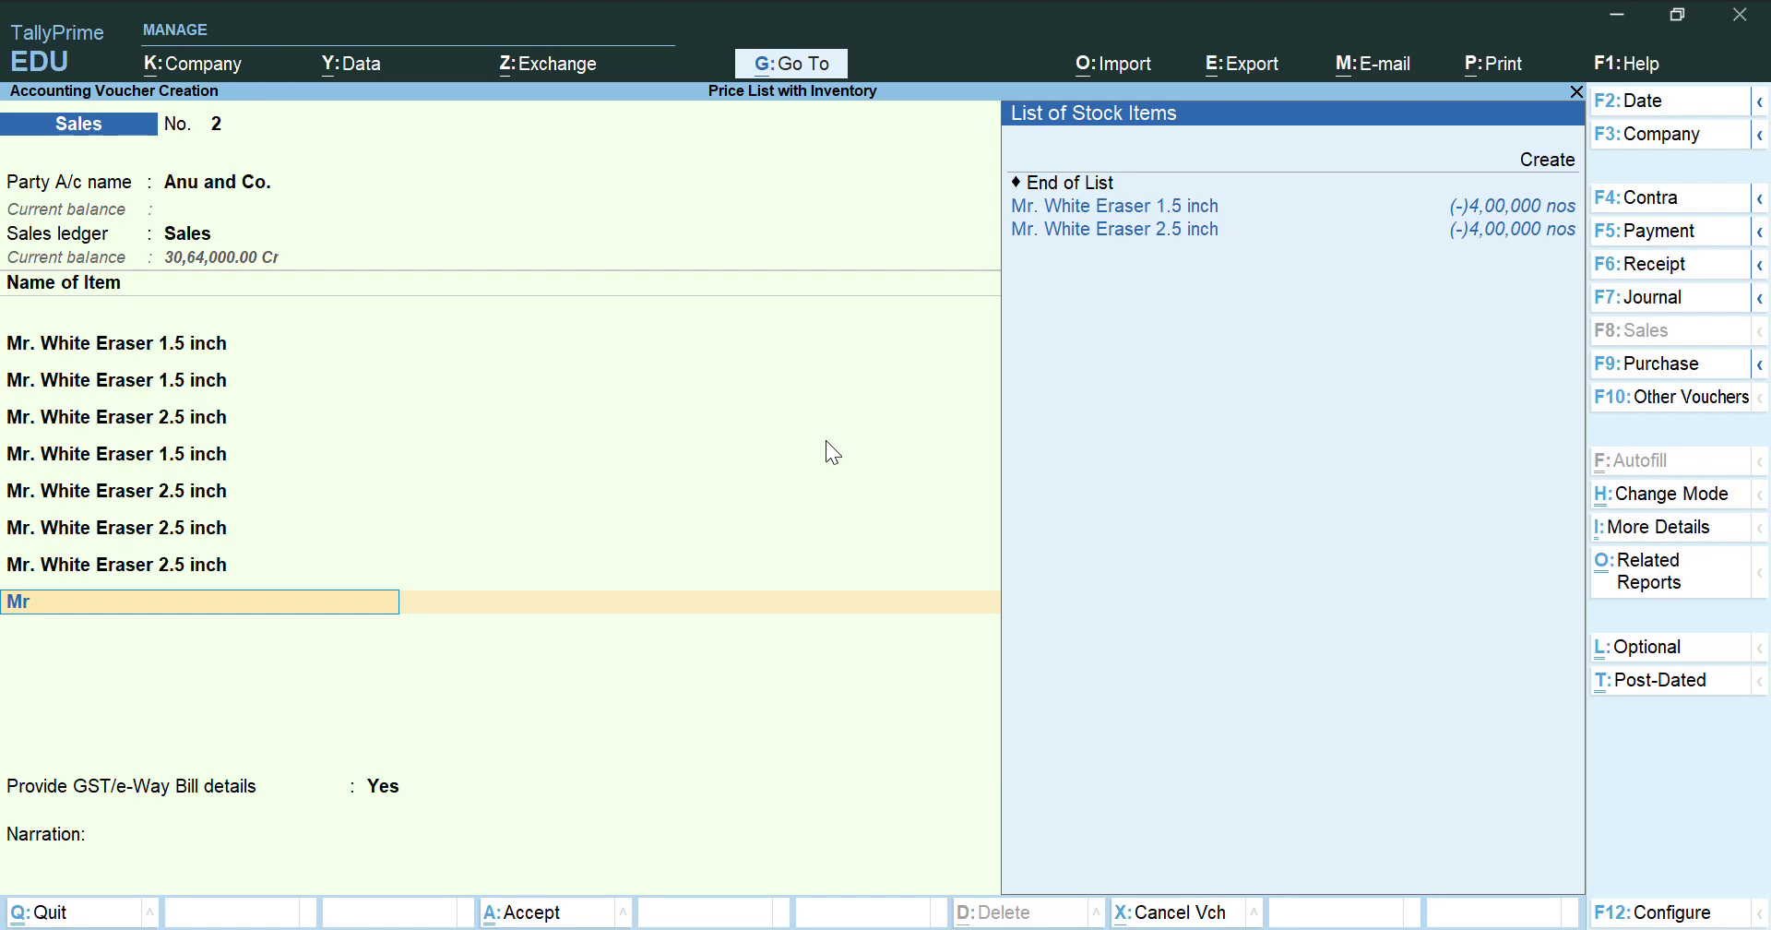
key("Down")
key("Return")
type("1")
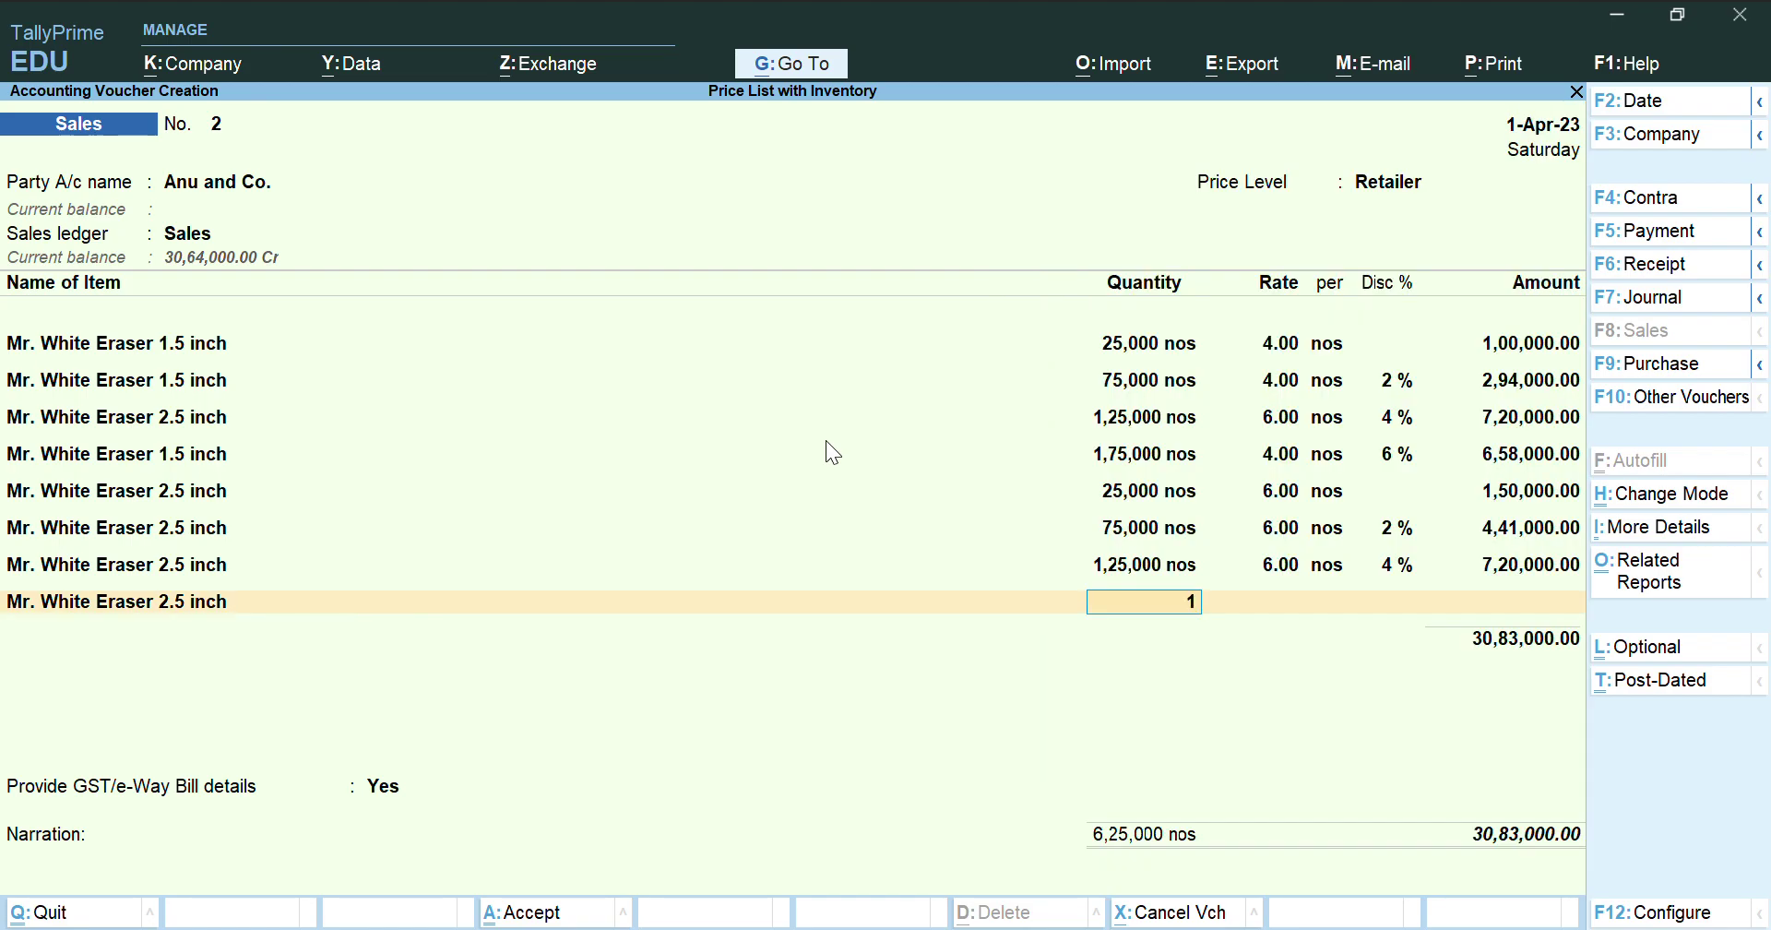
type("75000")
key("Return")
key("Return")
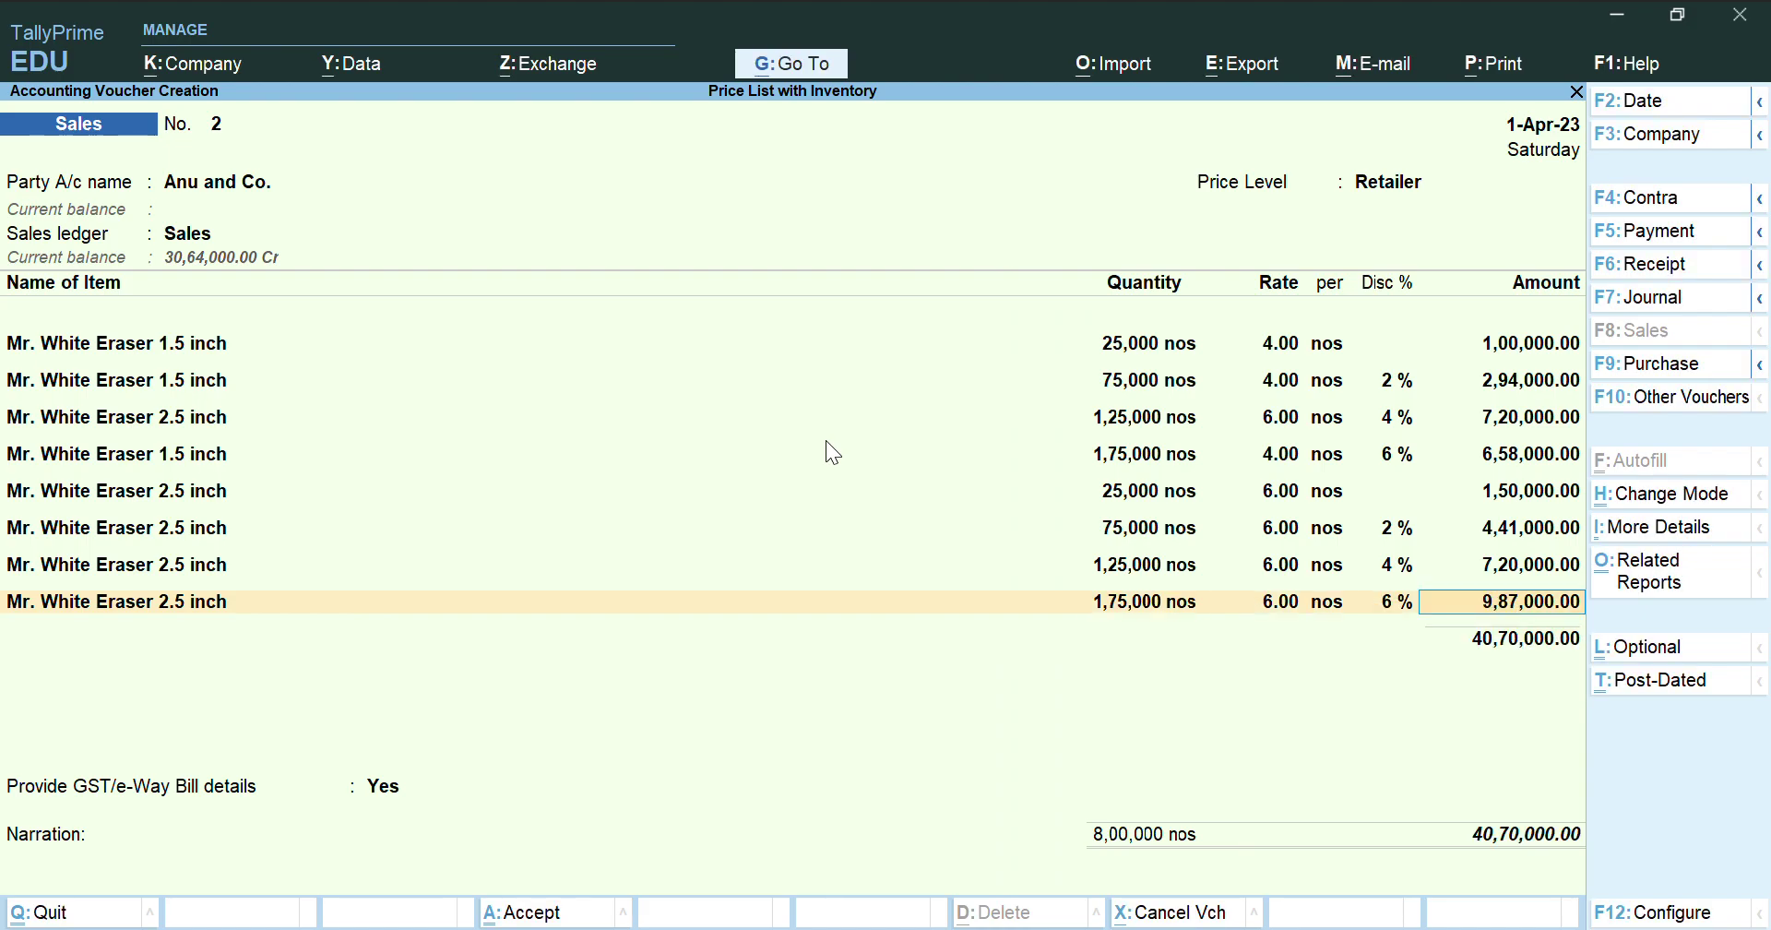
key("Return")
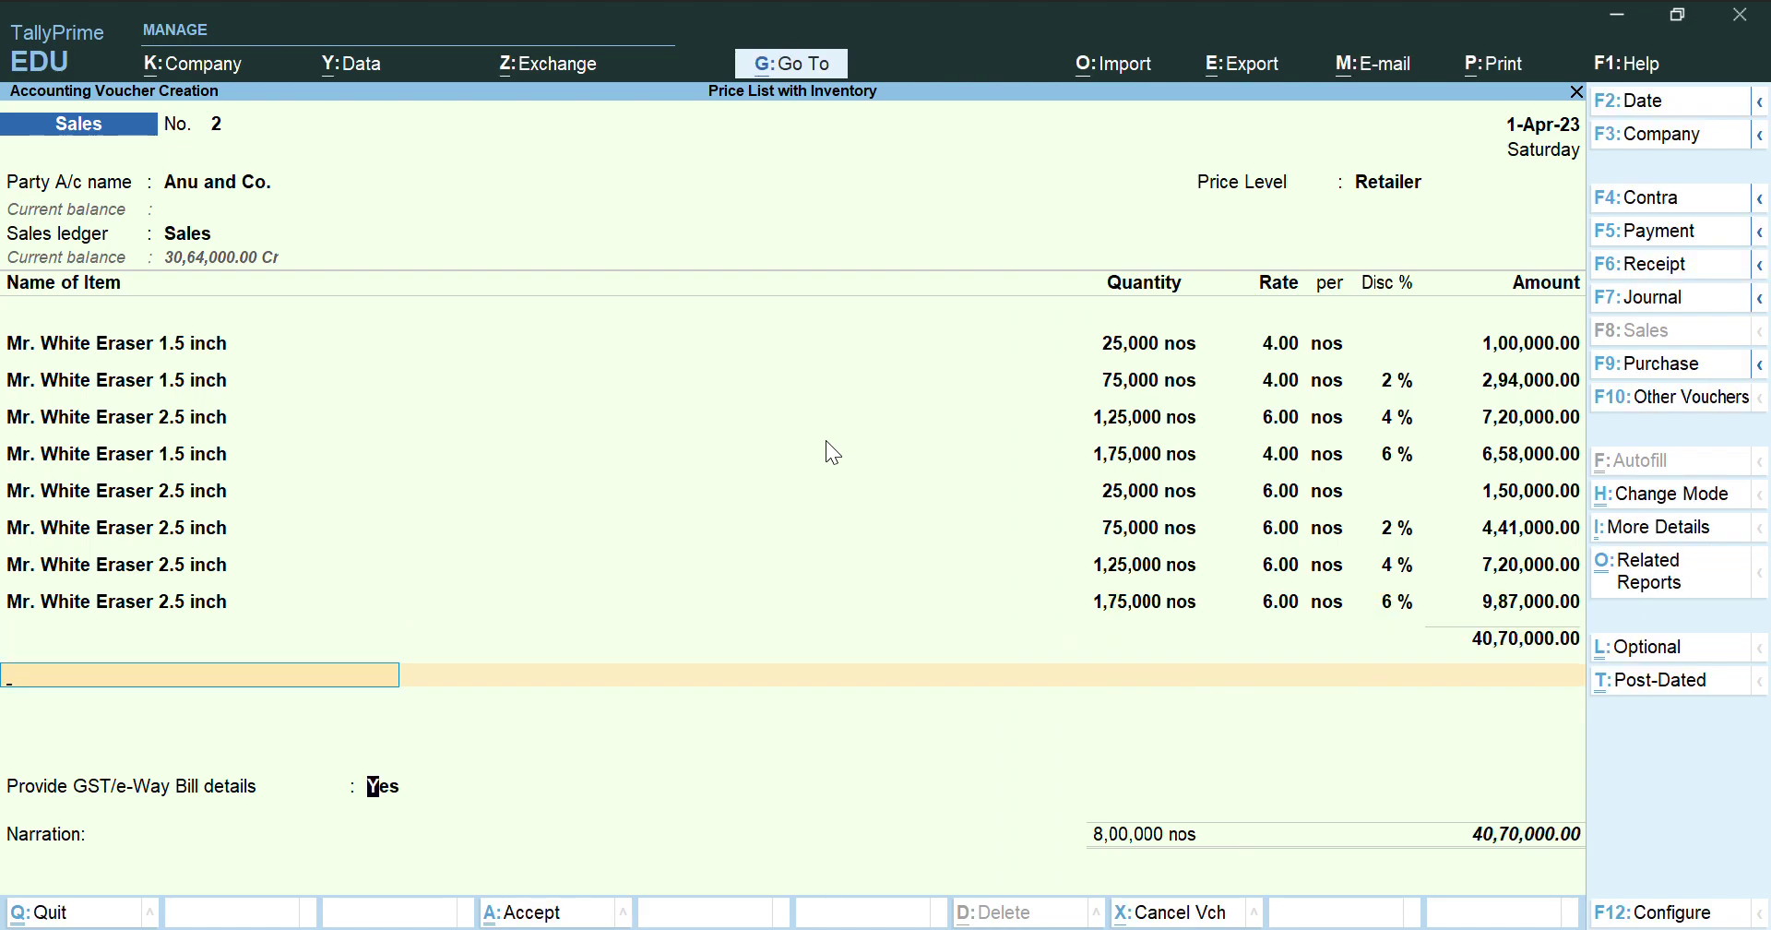
End the item list and set Provide GST/e-Way Bill details to No
key("Return")
key("Up")
key("Return")
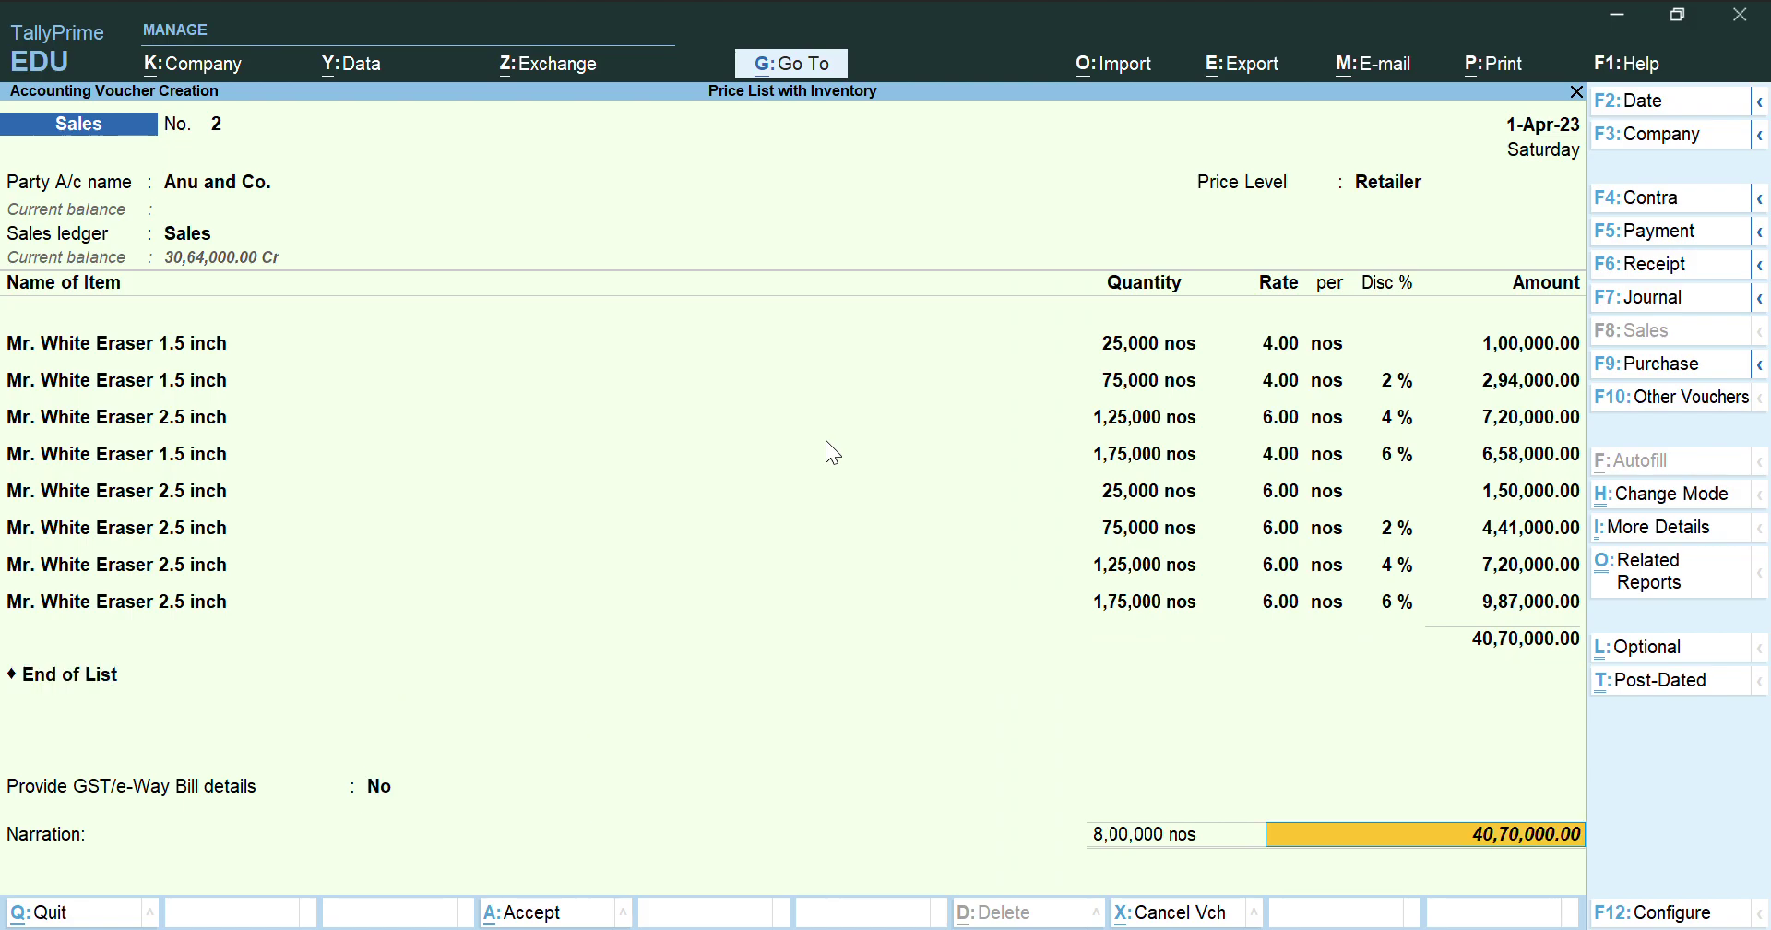
Enter the voucher narration "Being goods sold to a retailer"
key("Return")
type("Being goos")
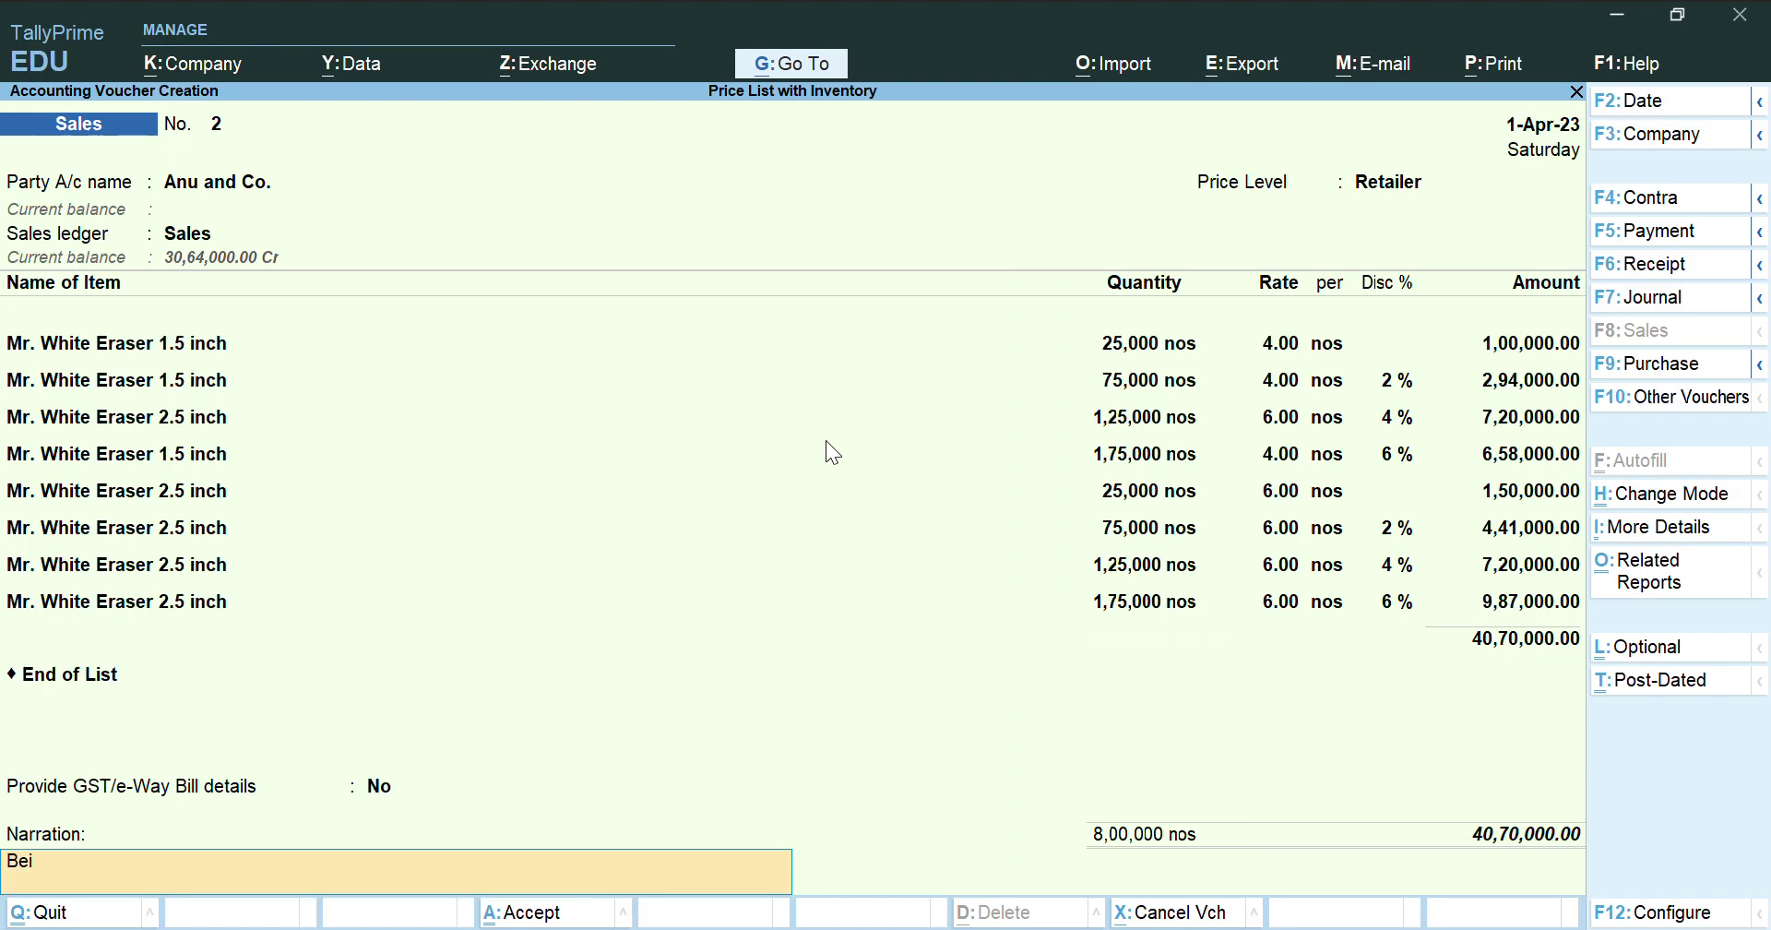
key("BackSpace")
type("ds sold")
type("o t")
type("h")
key("BackSpace")
key("BackSpace")
type("a retailer")
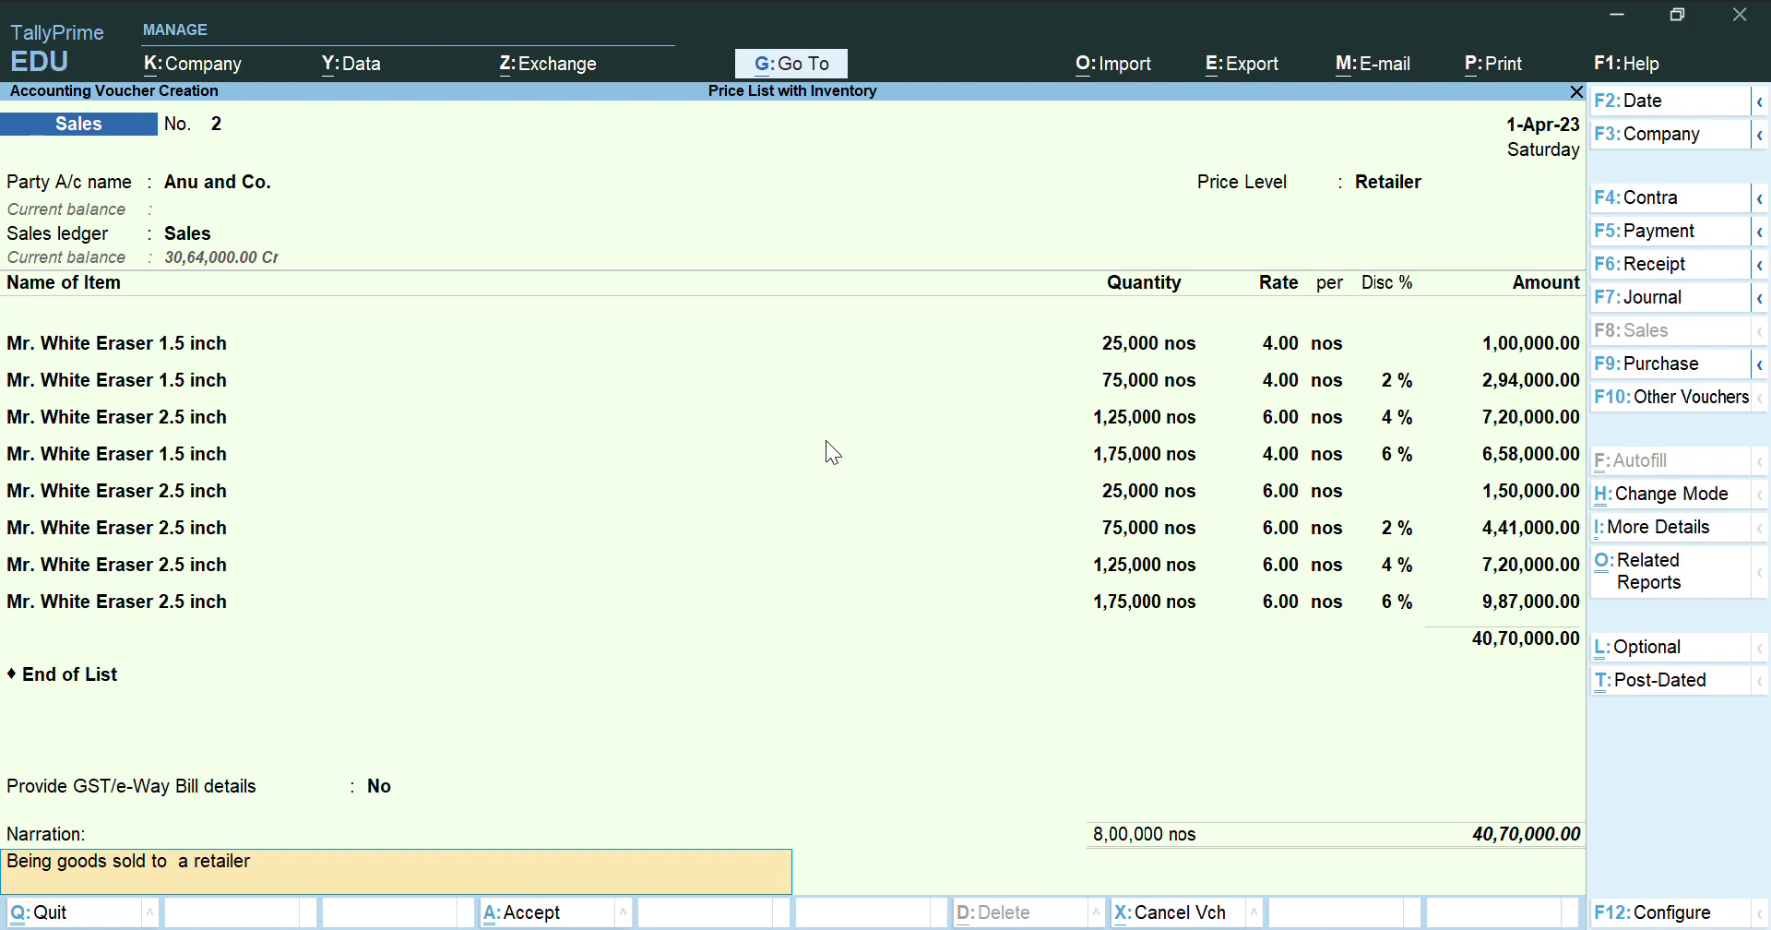
Save the Anu and Co. sales voucher without sending its details for e-Way Bill generation, and quit voucher creation
key("Return")
key("Return")
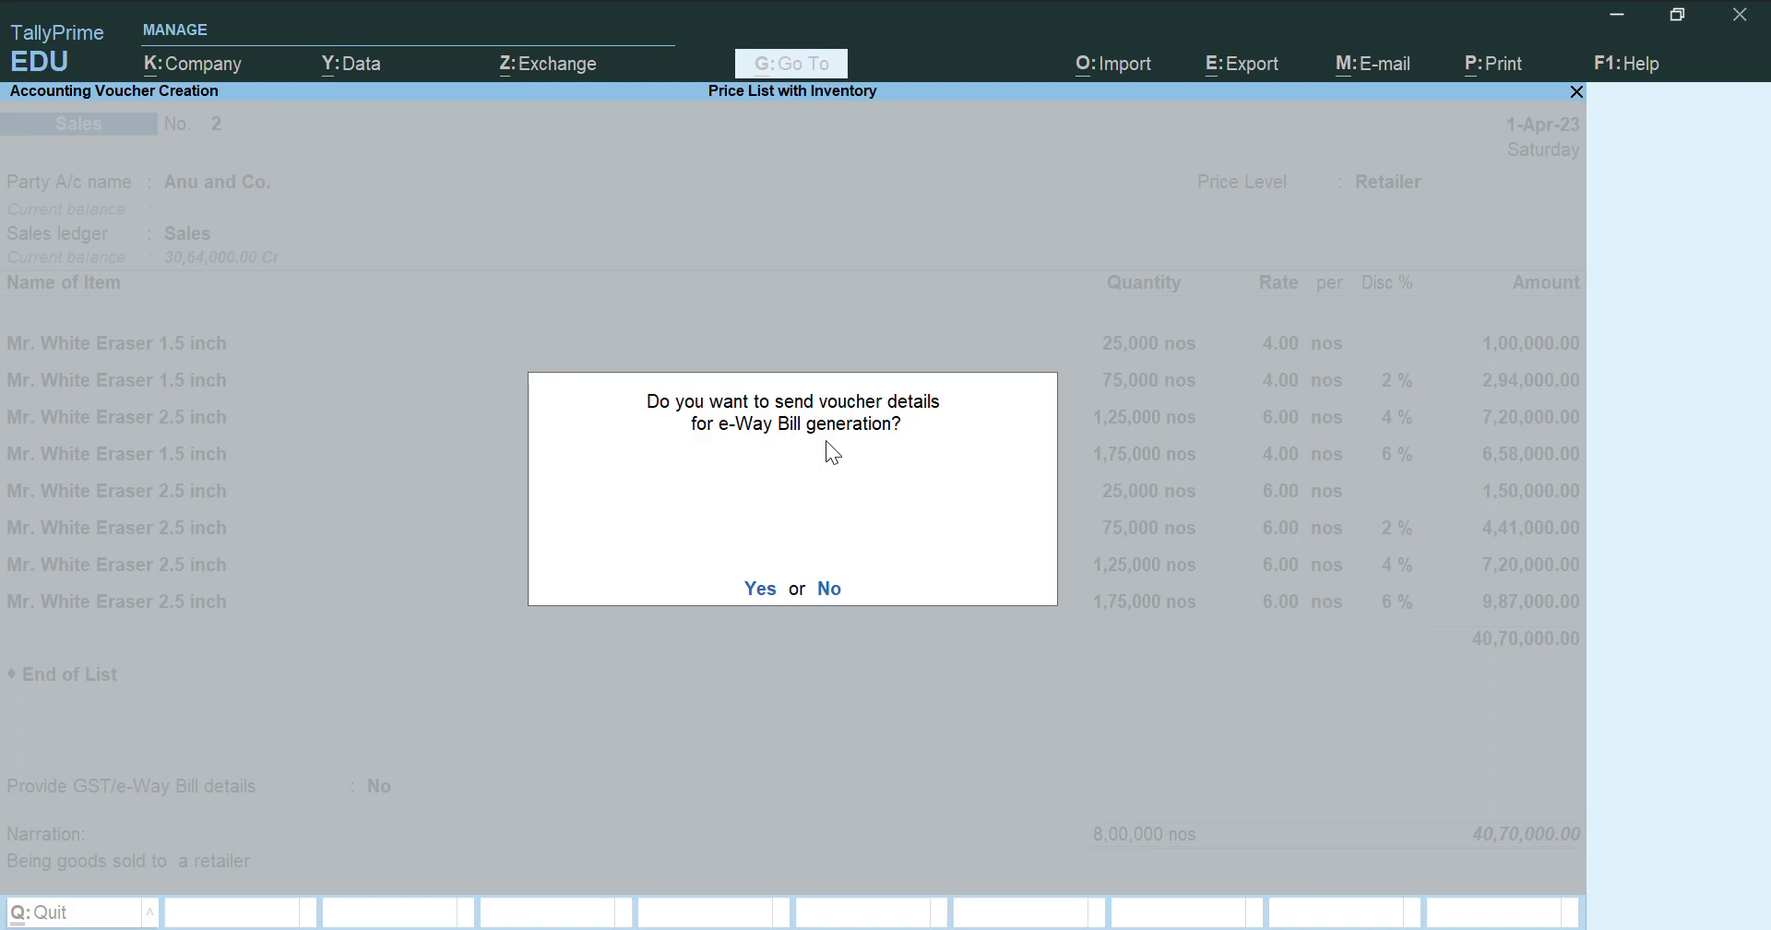
key("n")
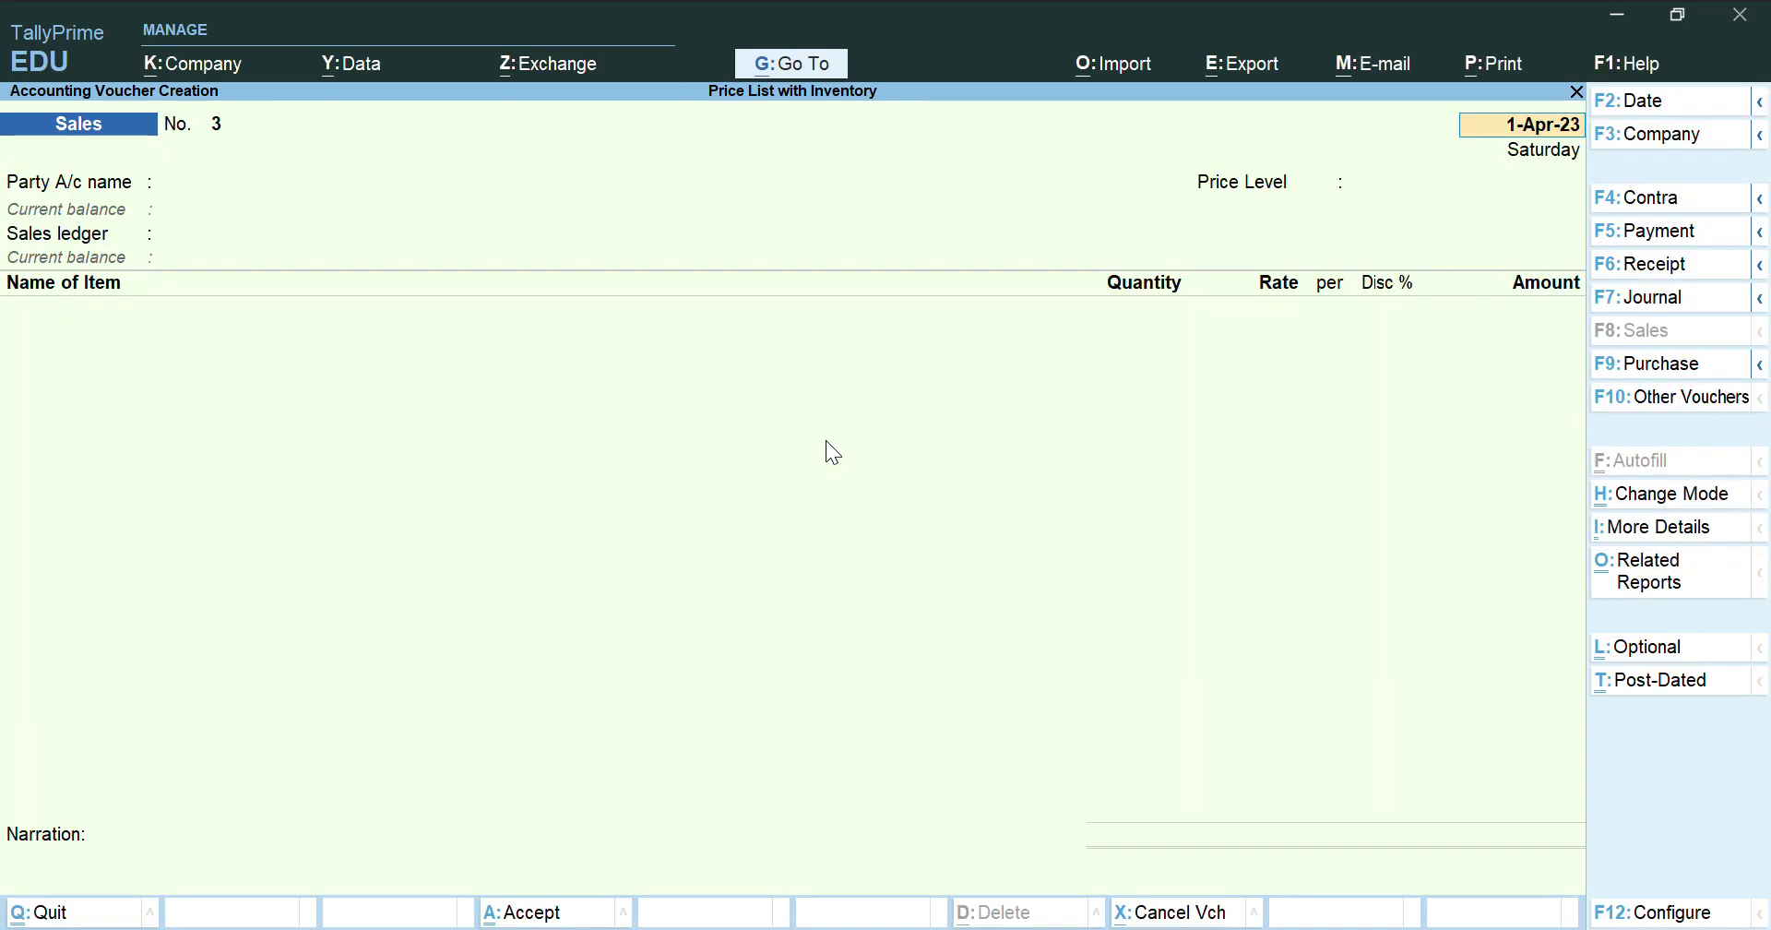
key("Escape")
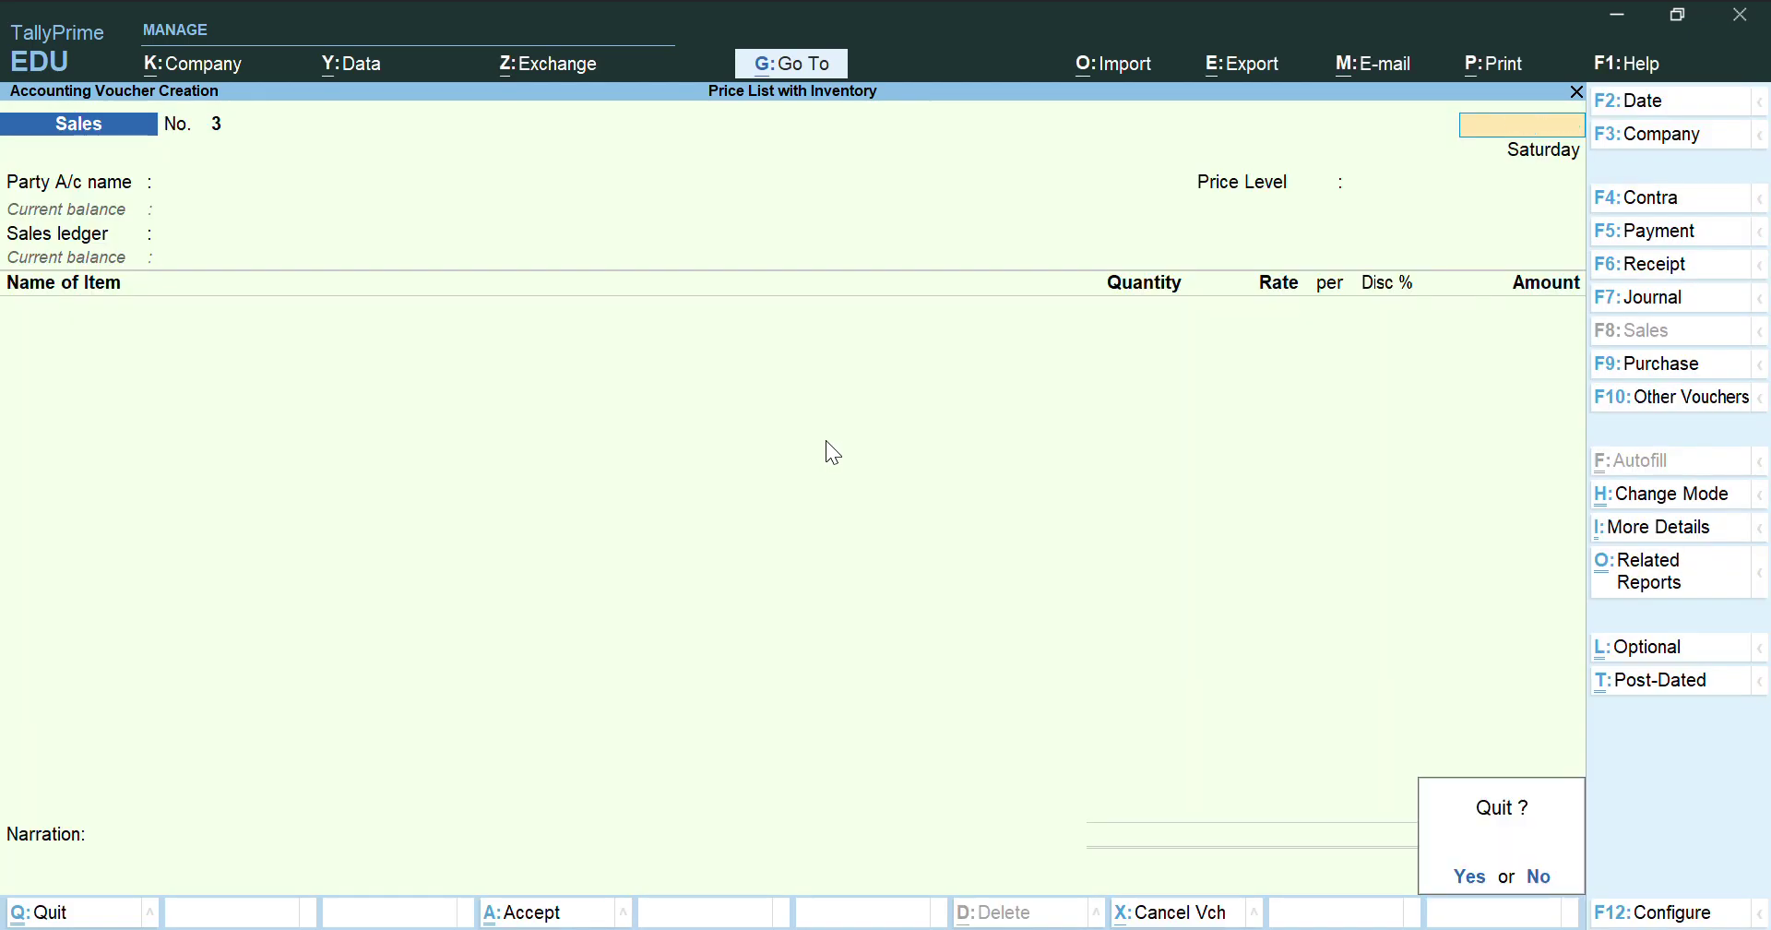
key("Return")
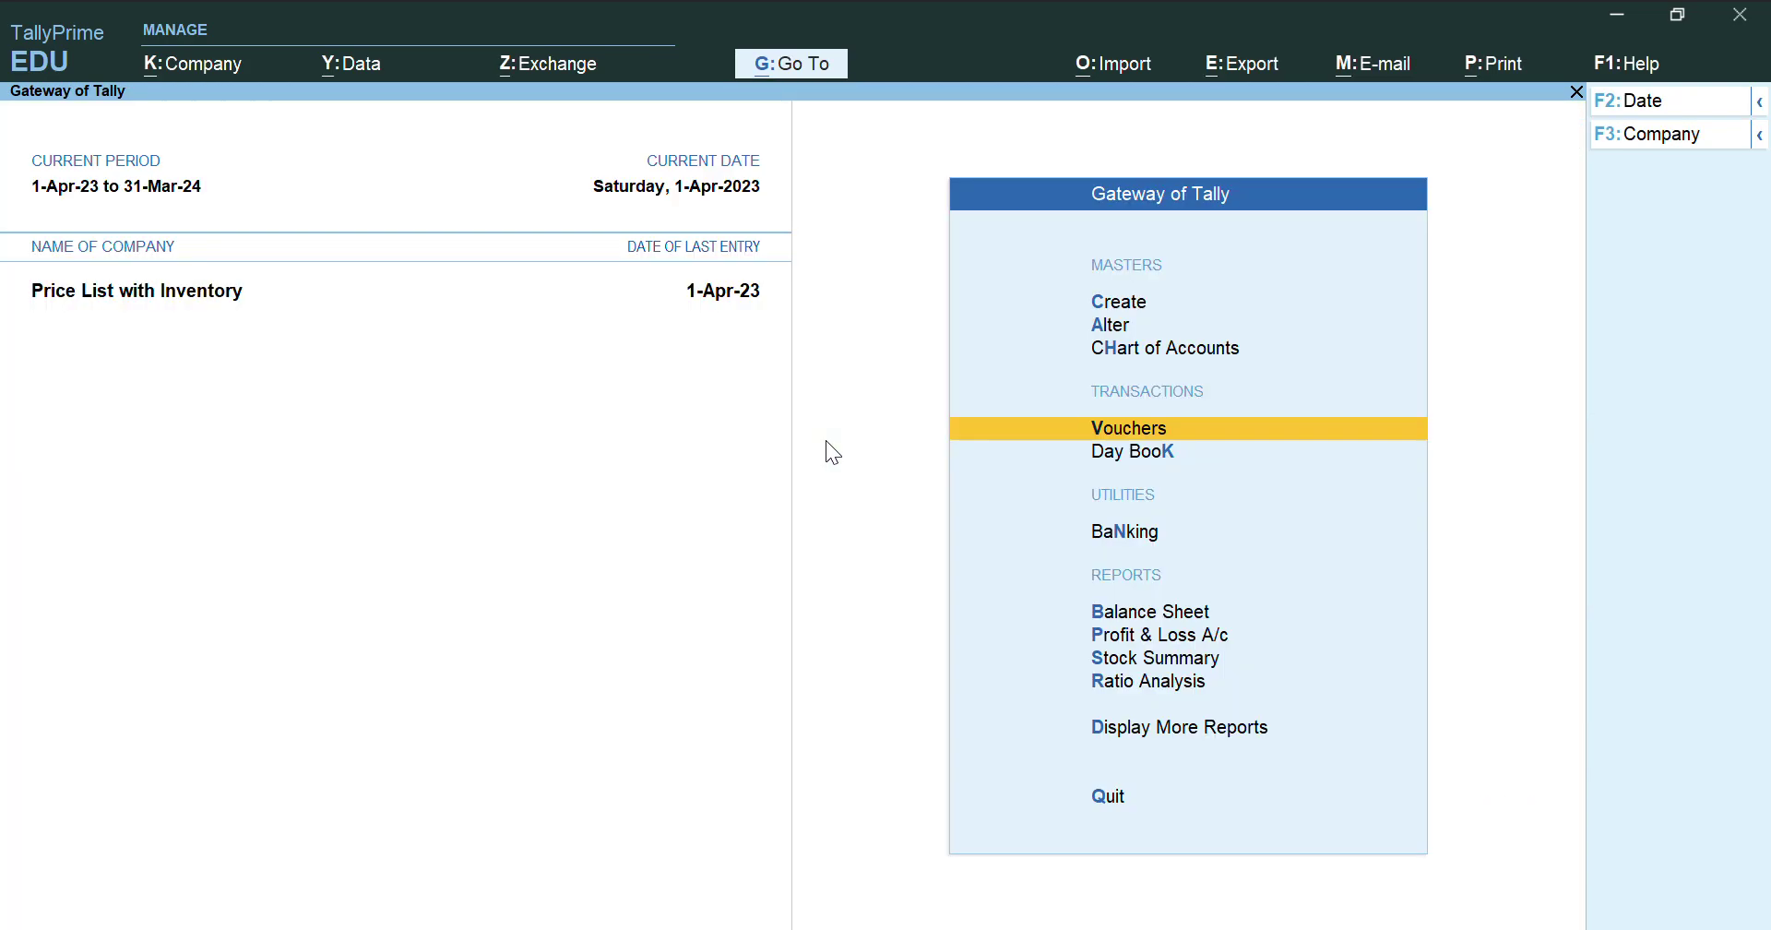
Review the Ram and Co. sales voucher and the Anu and Co. sales voucher from the Day Book
key("Down")
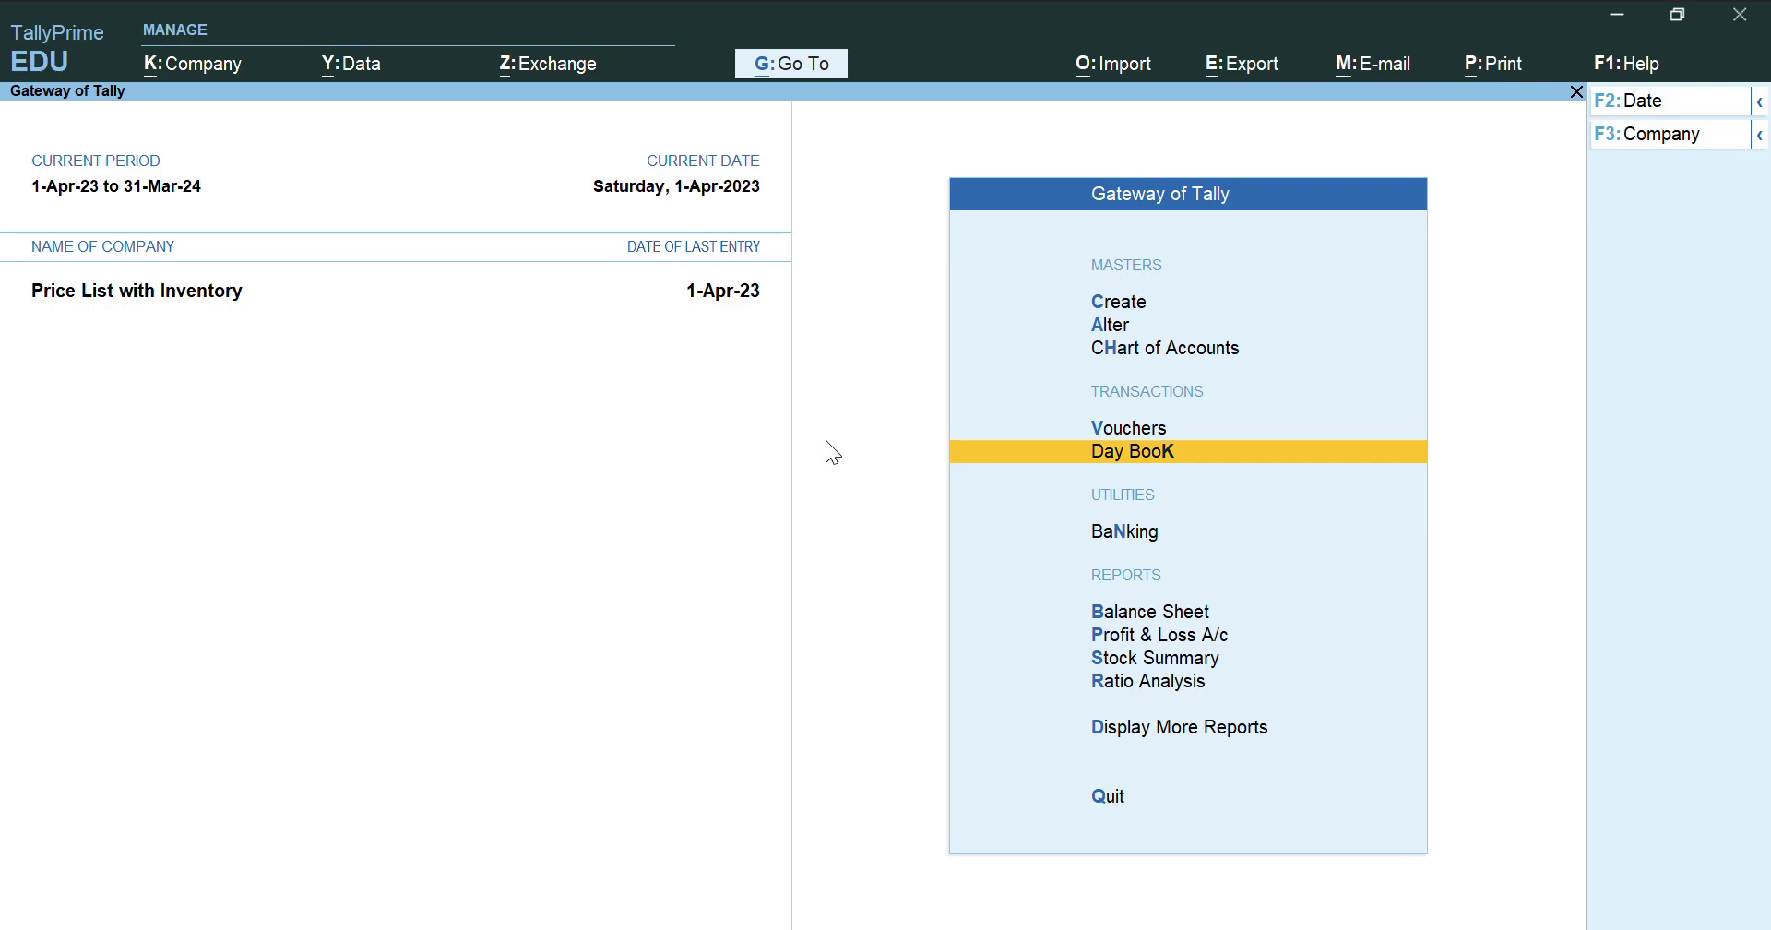
key("Return")
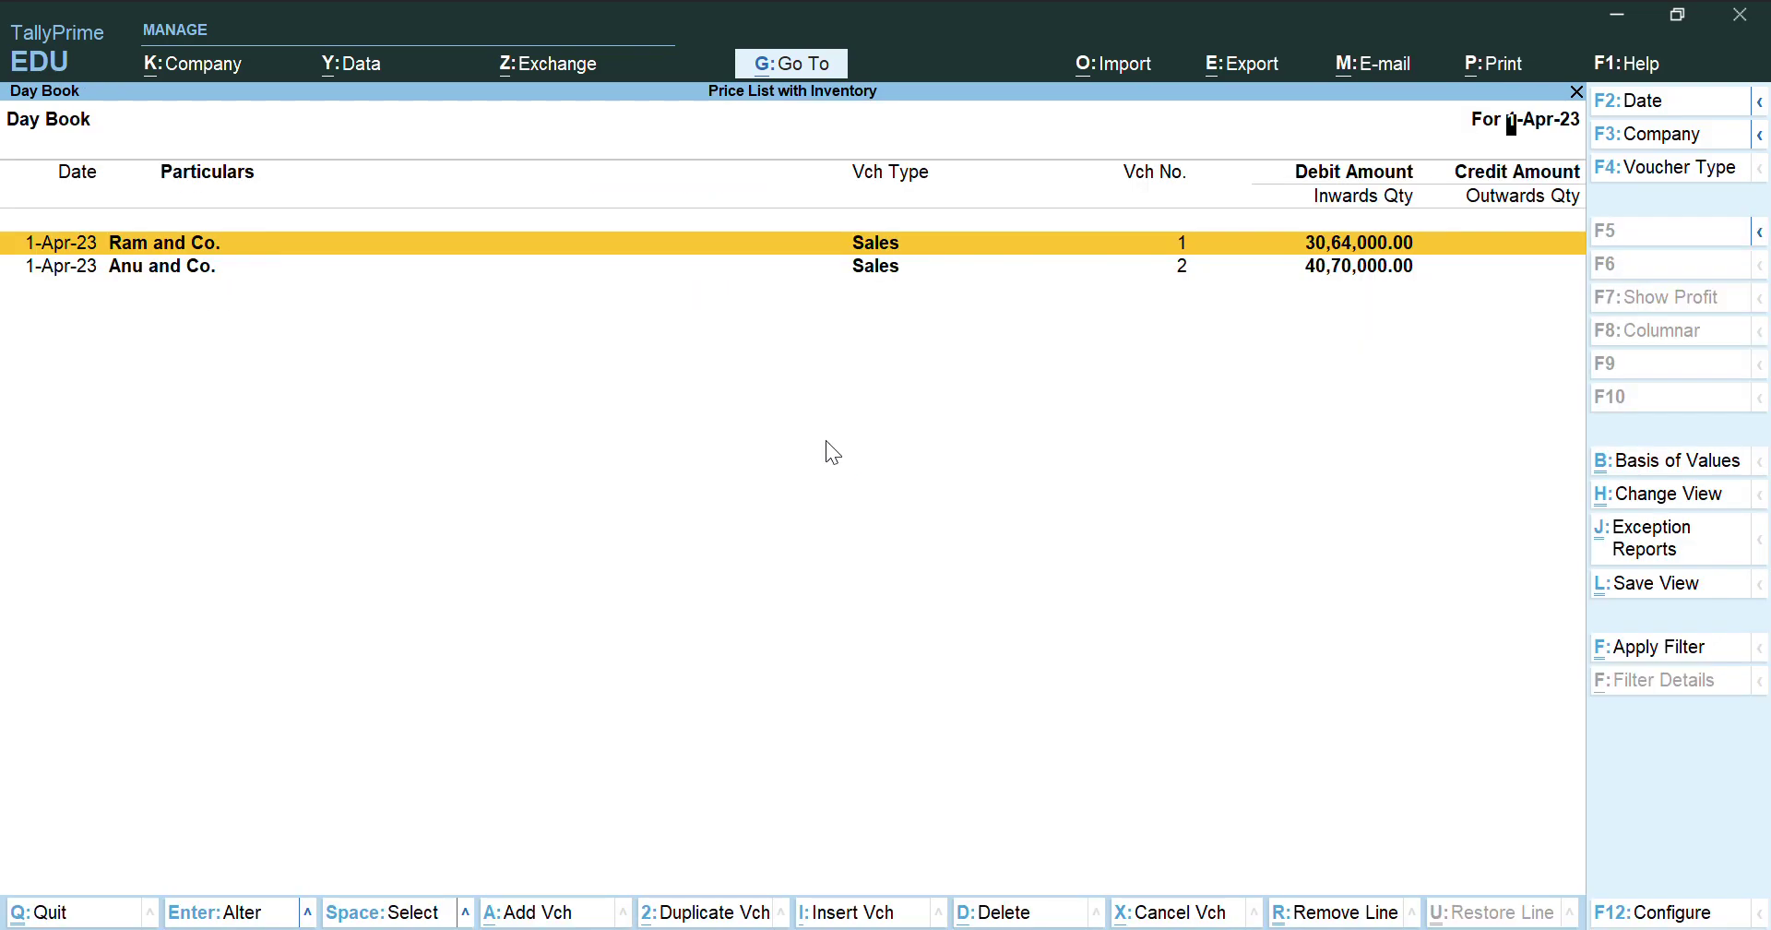
key("Return")
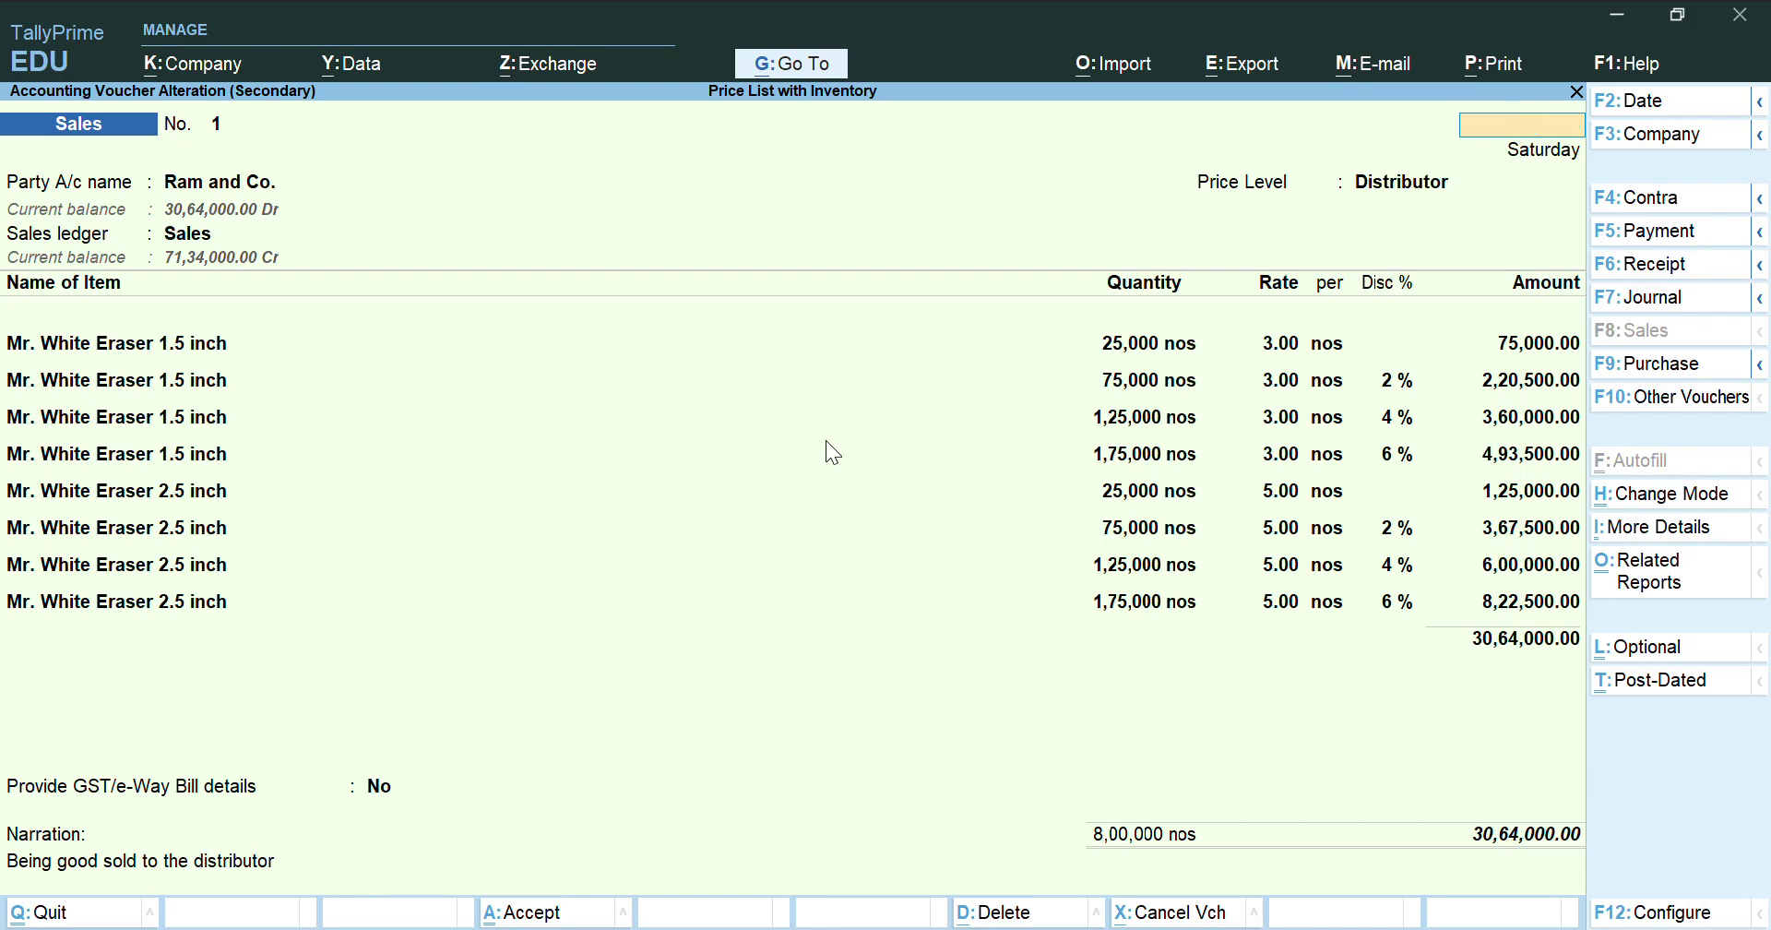
key("Escape")
key("Return")
key("Down")
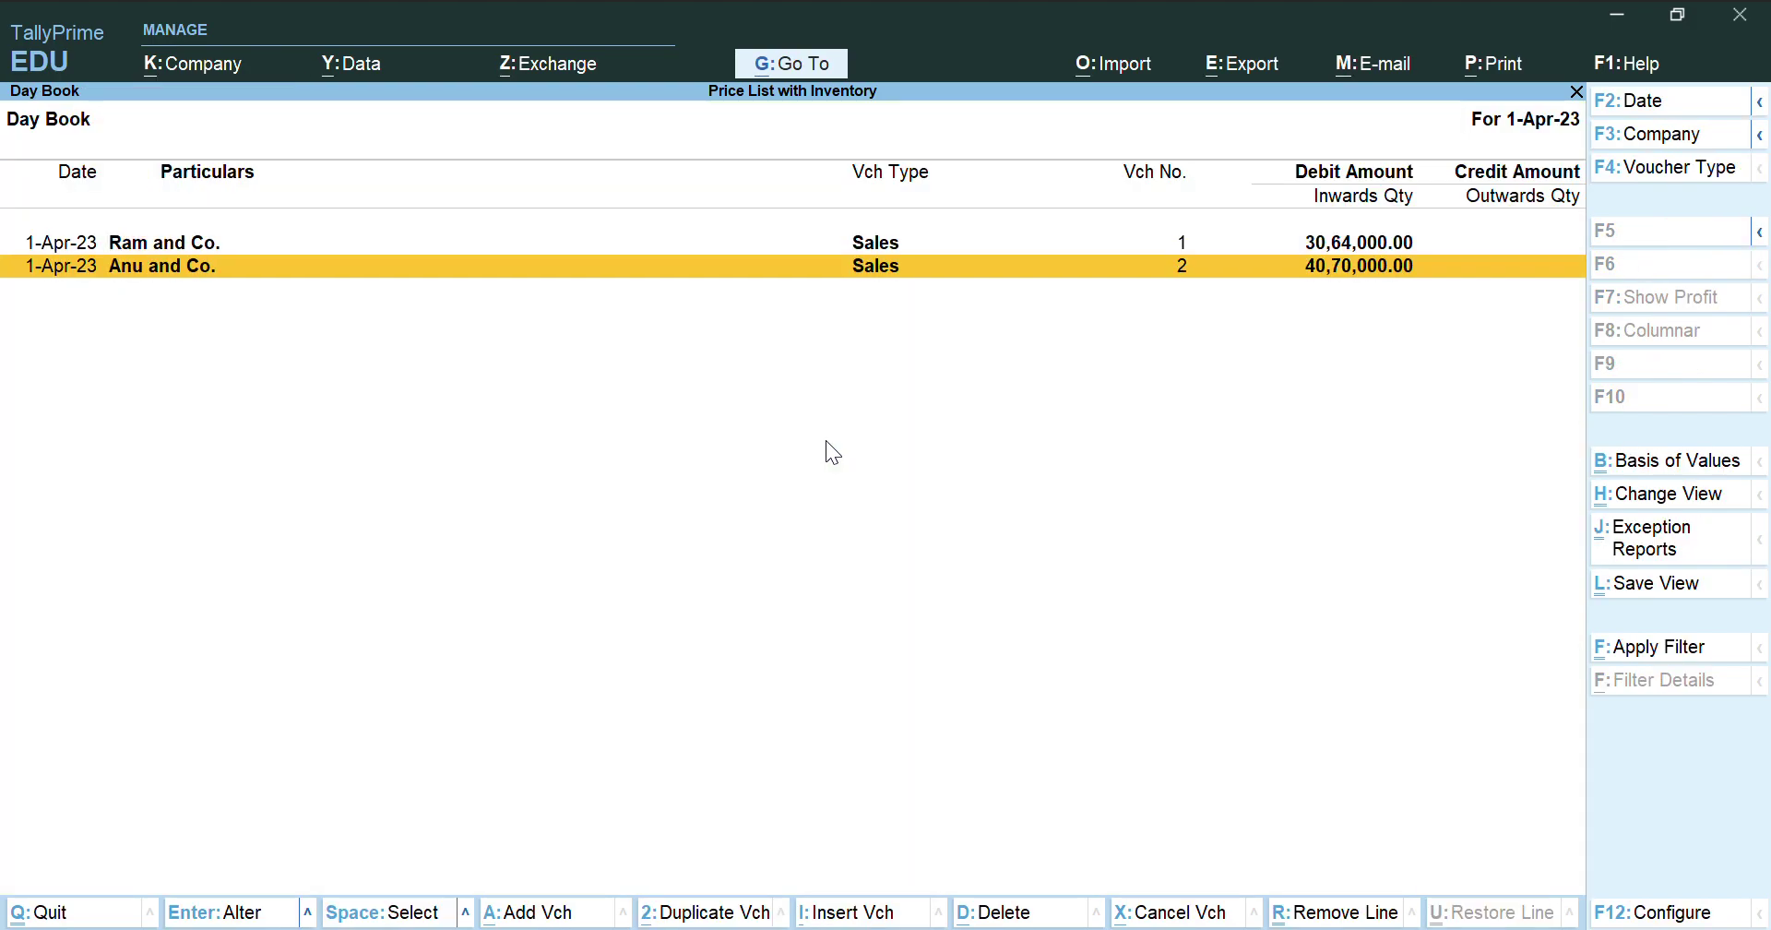
key("Return")
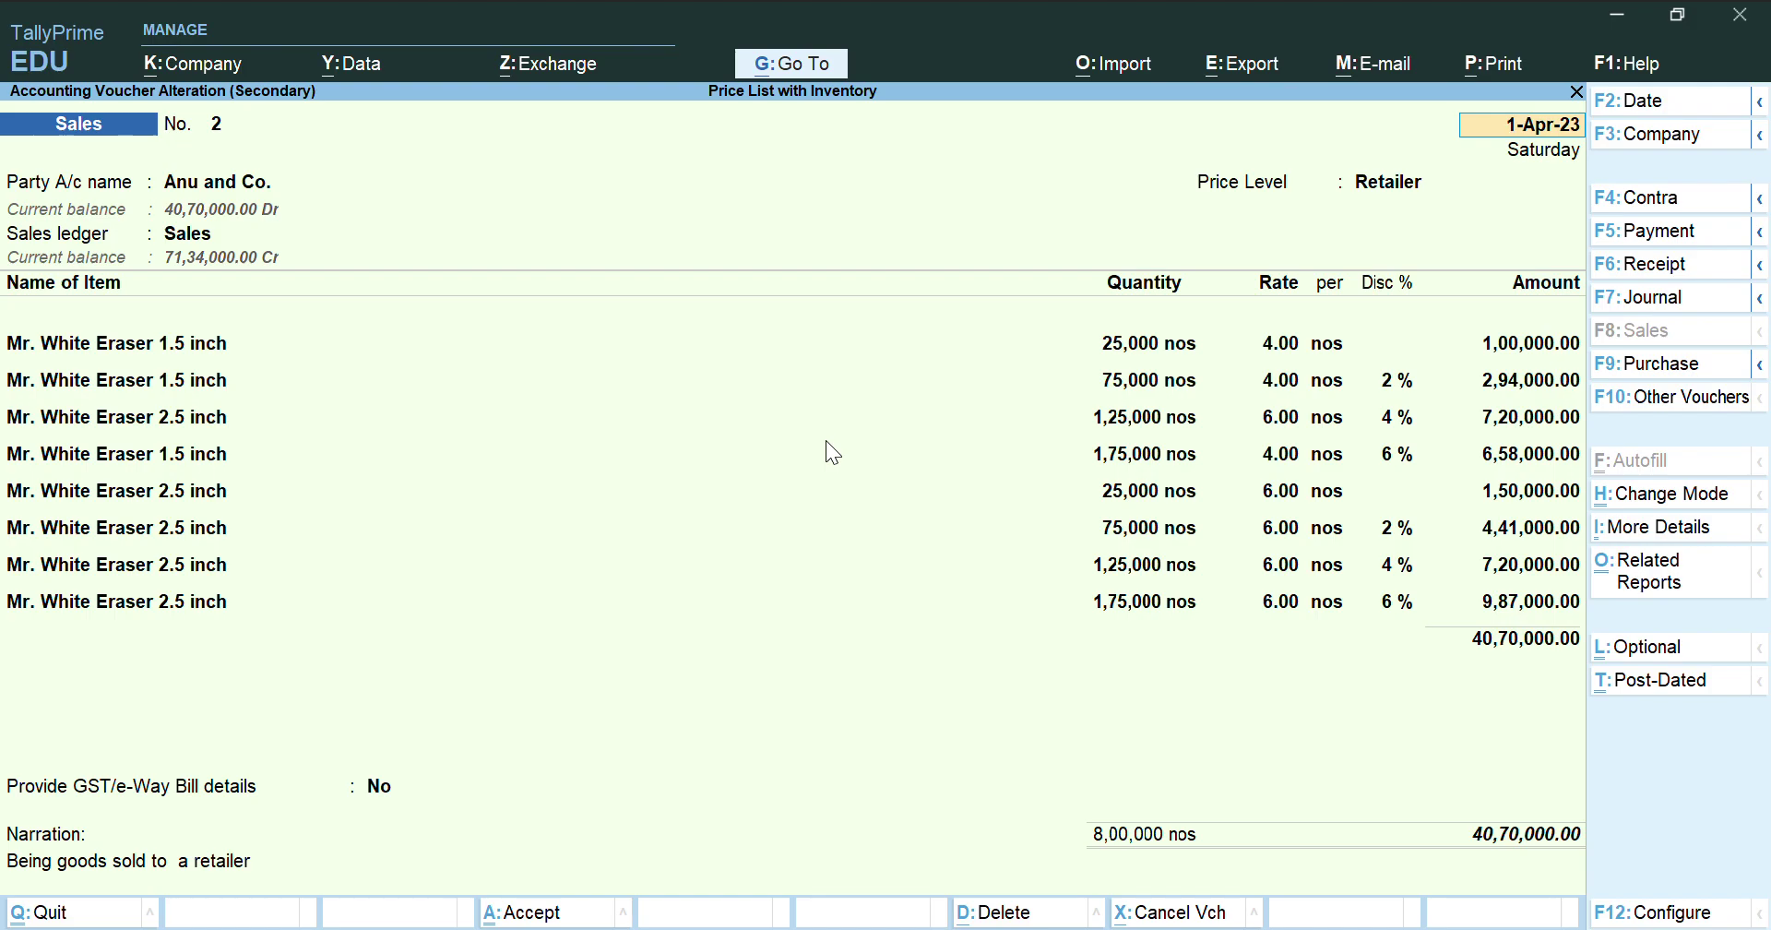